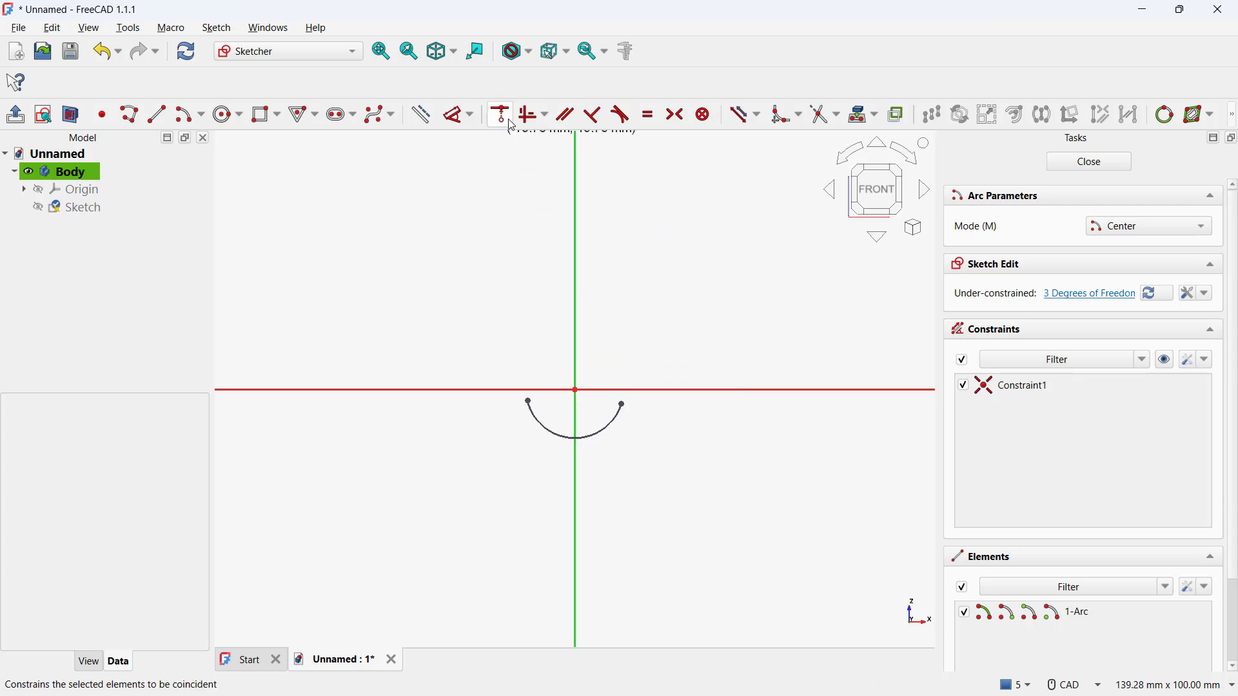
# Step: Constrain the two endpoints of the bottom arc to lie level with each other horizontally
pyautogui.click(530, 116)
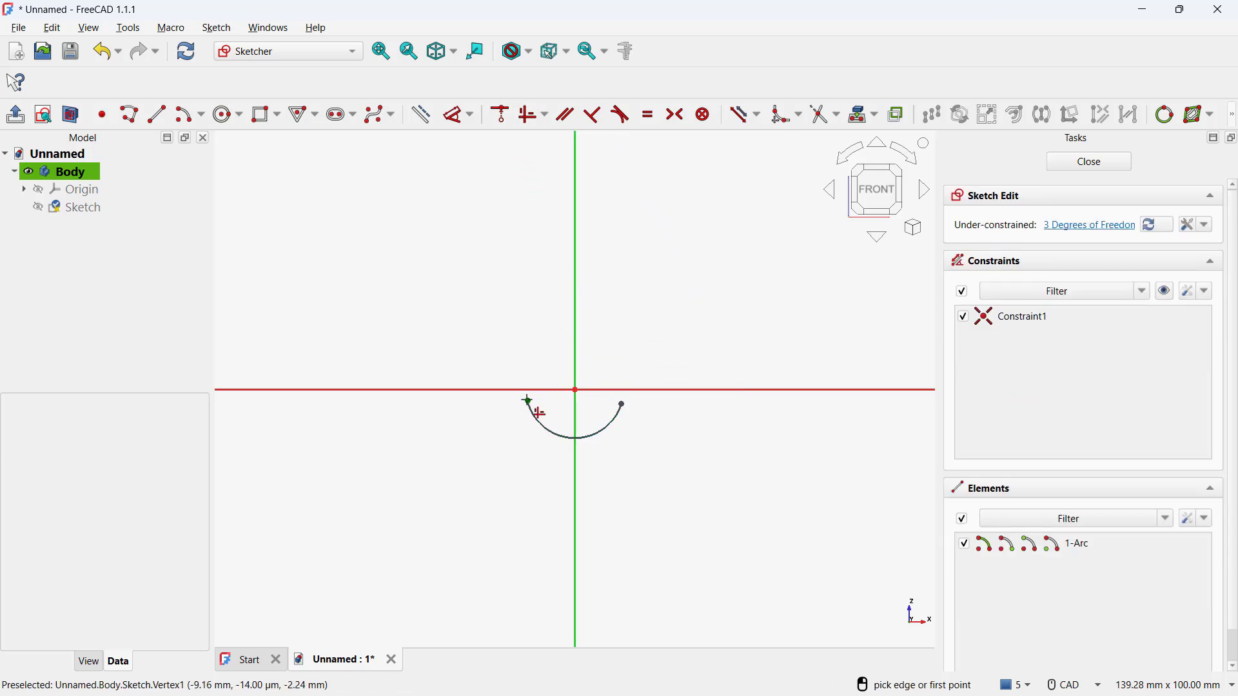
pyautogui.click(540, 401)
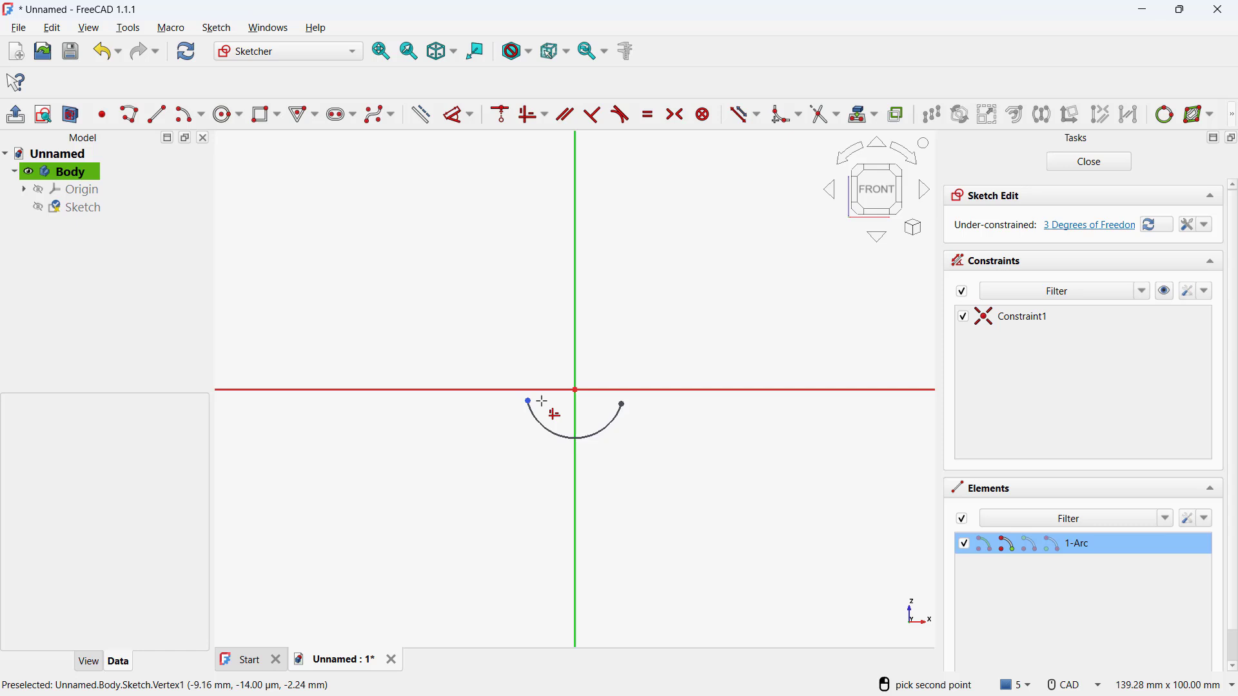
pyautogui.click(622, 405)
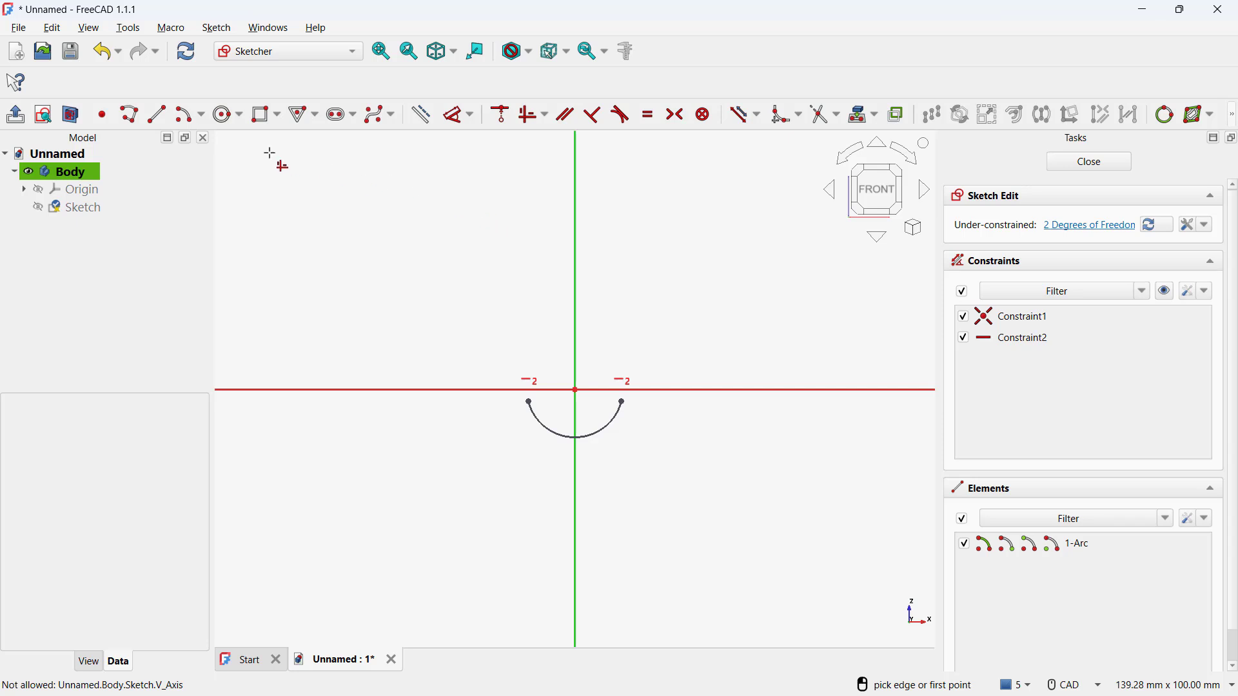
# Step: Draw a three-point arc from the bottom arc's left endpoint to about (-48.44, 28.68) mm, passing through about (-24.75, 19.45) mm
pyautogui.click(201, 115)
pyautogui.click(225, 158)
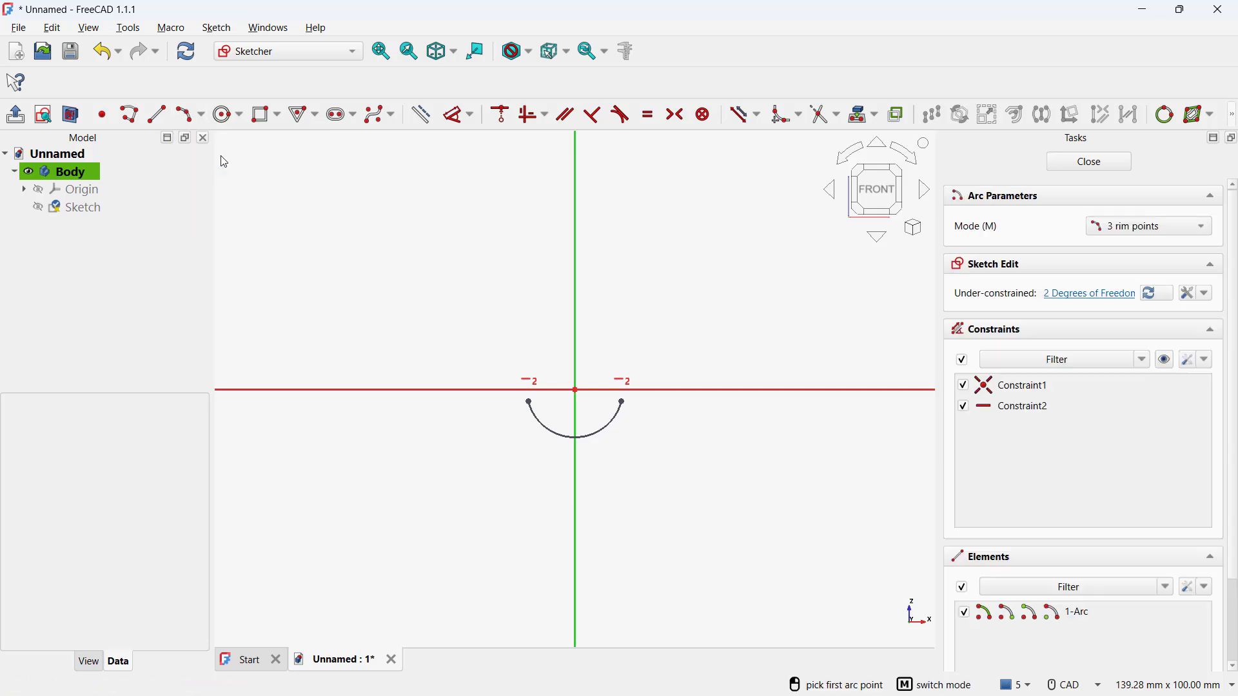
pyautogui.click(529, 400)
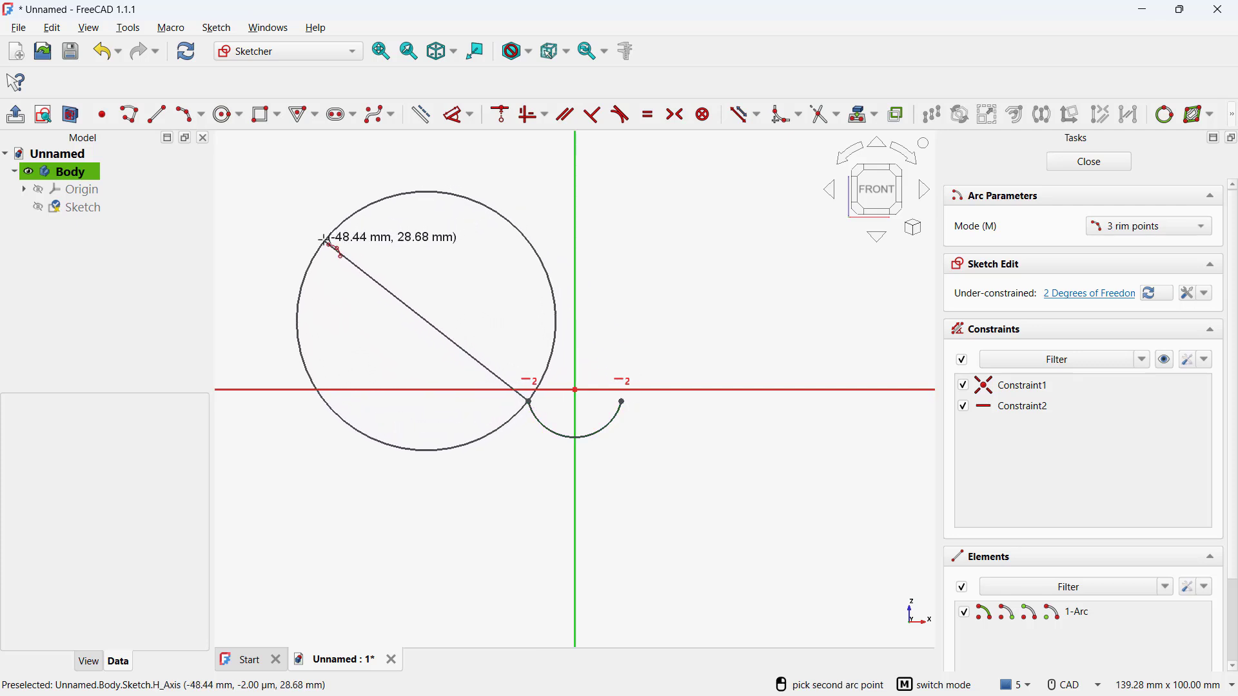
pyautogui.click(326, 242)
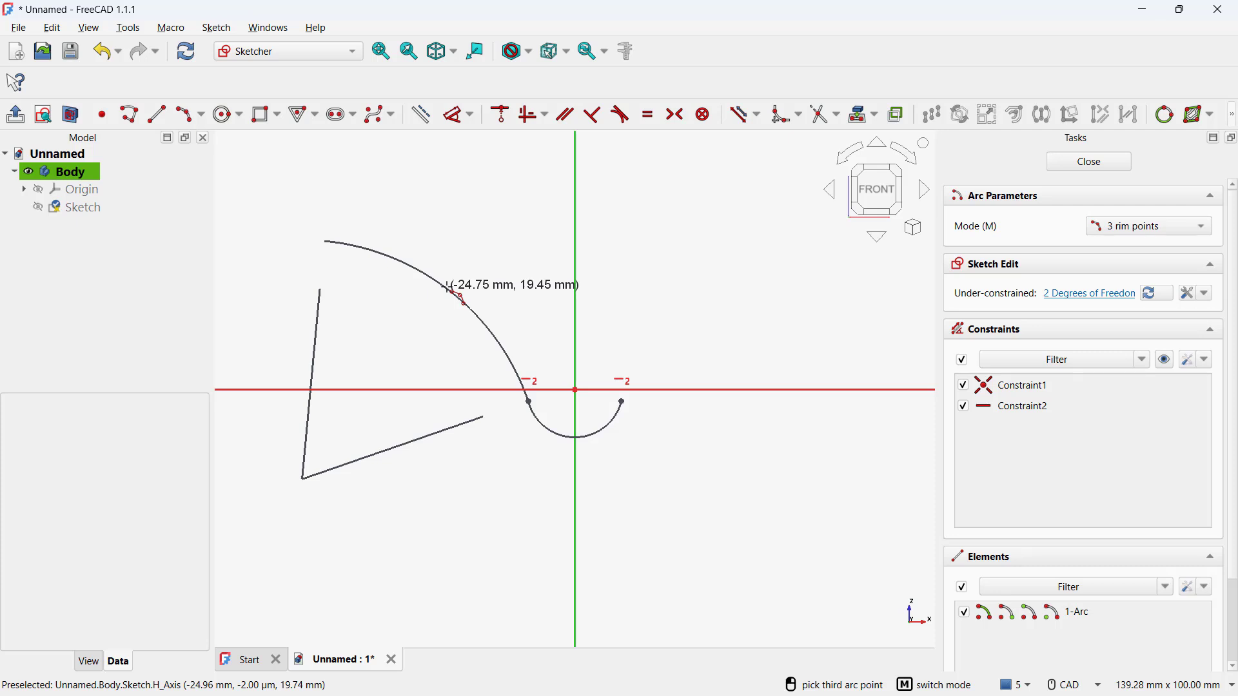
pyautogui.click(449, 289)
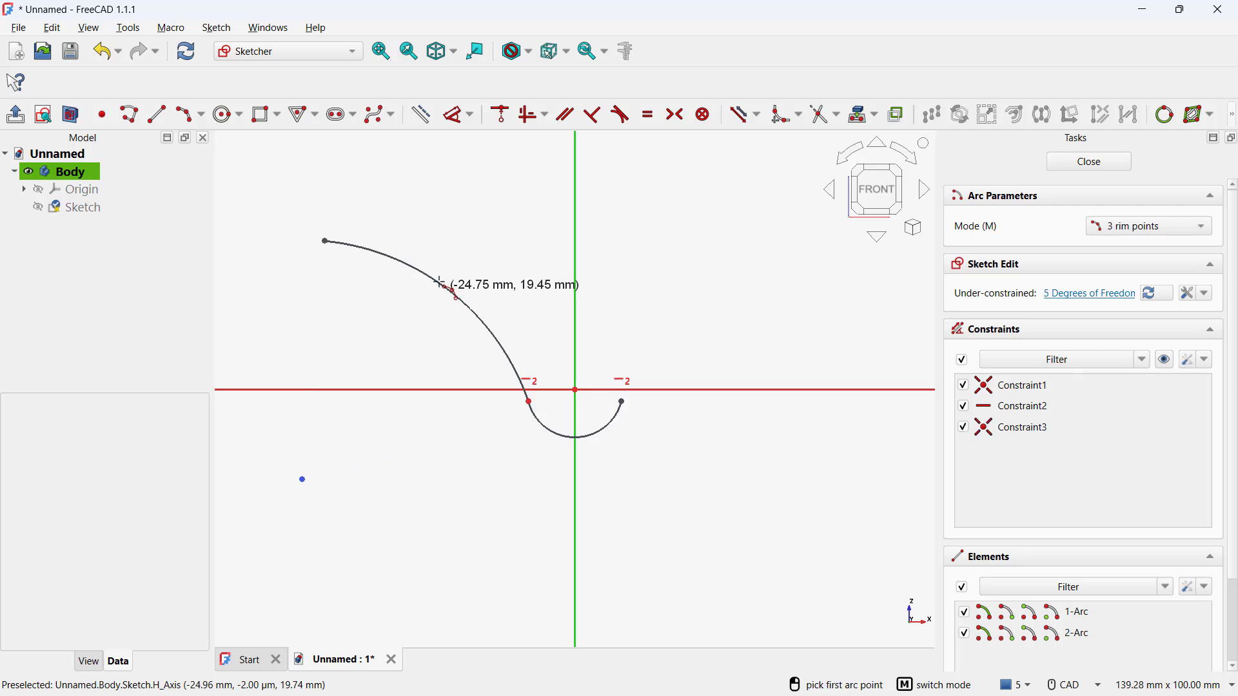
# Step: Draw a polyline from the side arc's upper end: a vertical segment about 7 mm up, and a horizontal segment about 48 mm long to the vertical axis
pyautogui.click(130, 114)
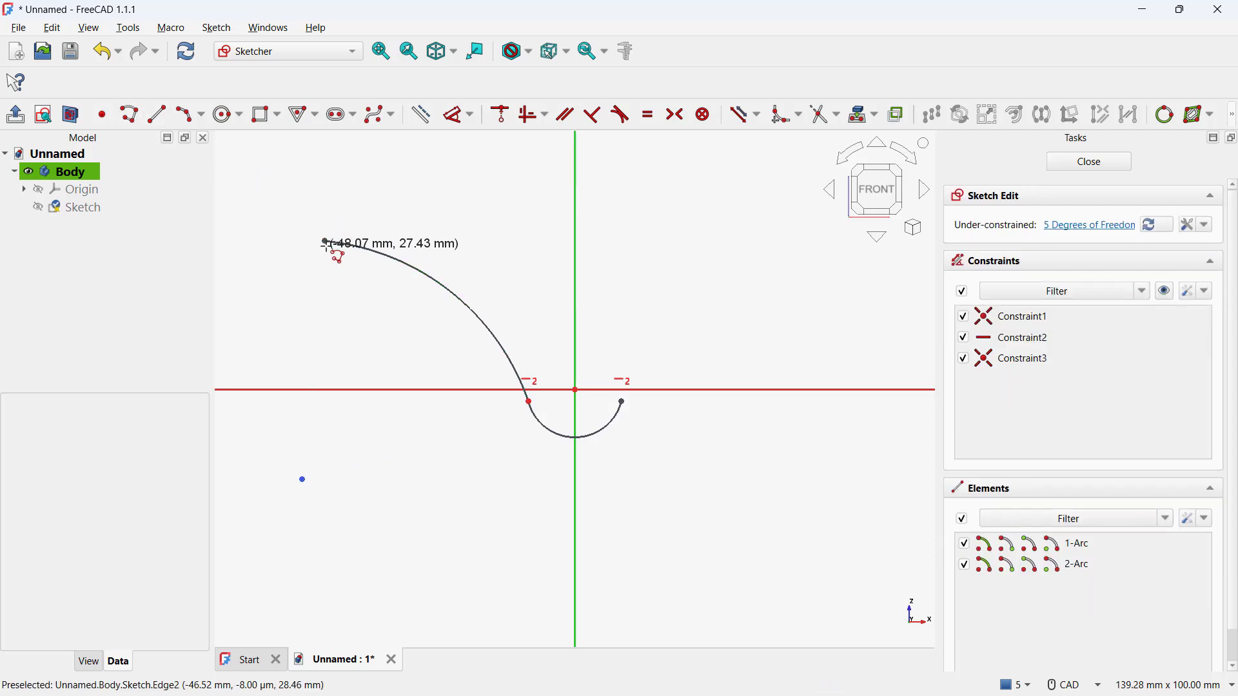
pyautogui.click(324, 241)
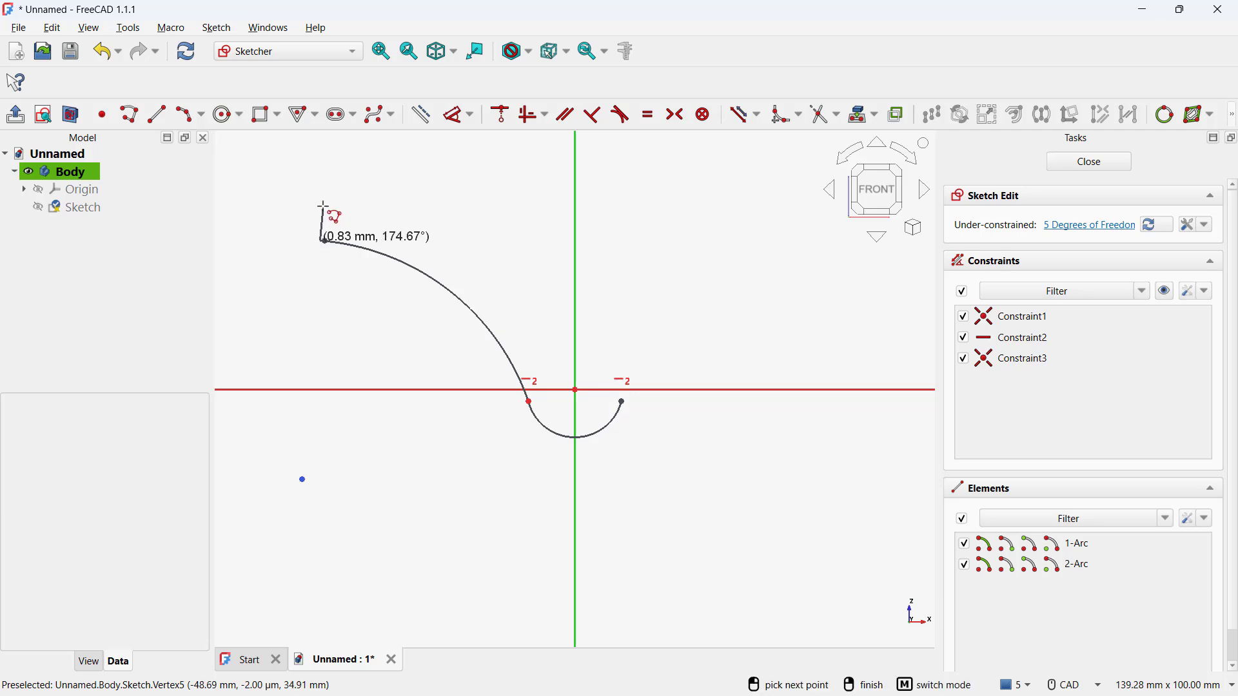
pyautogui.press('m')
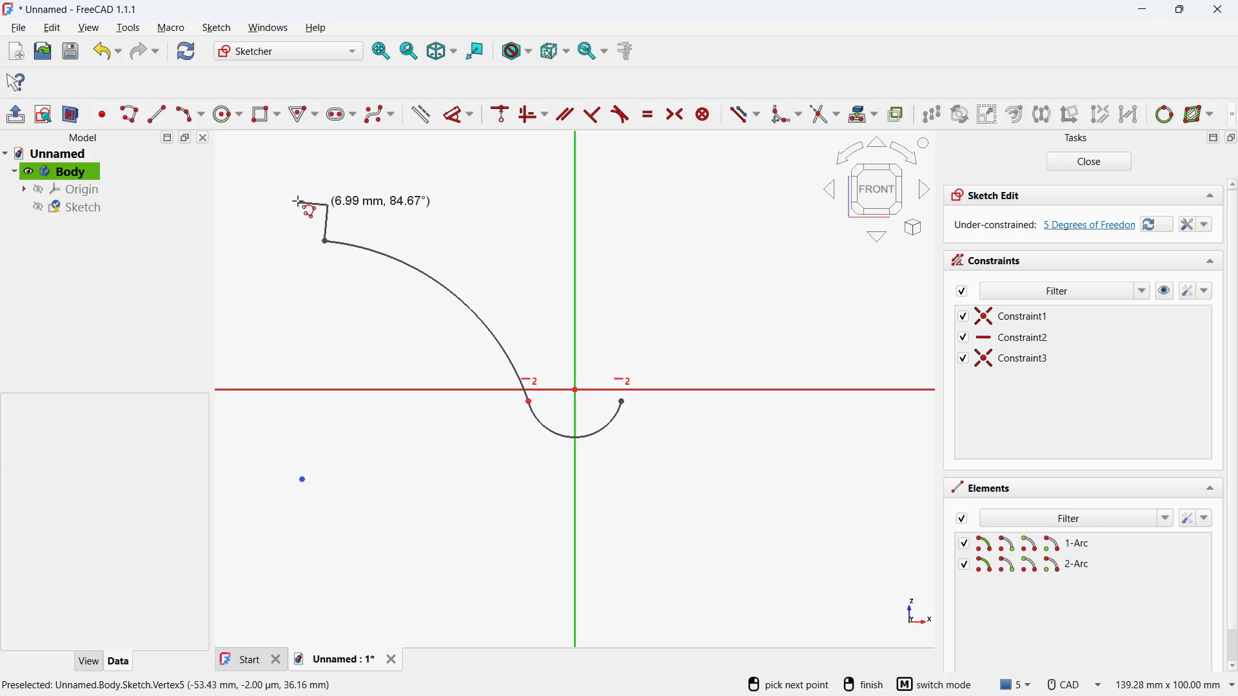
pyautogui.press('m')
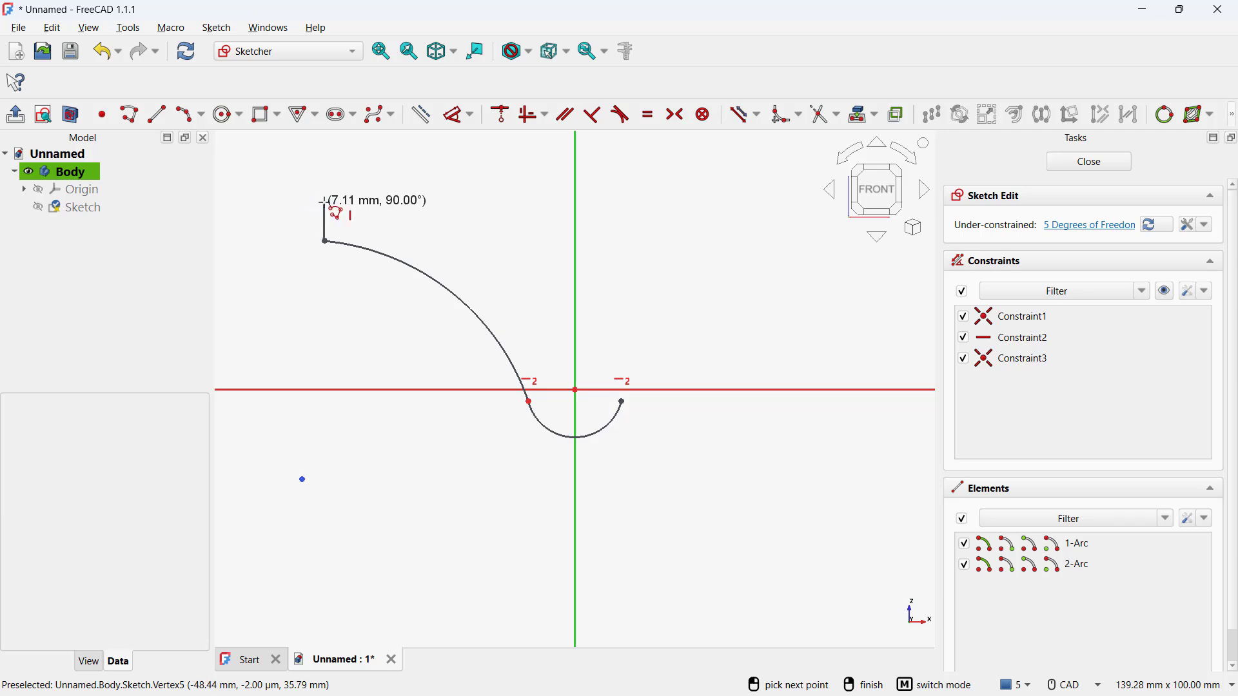
pyautogui.click(324, 204)
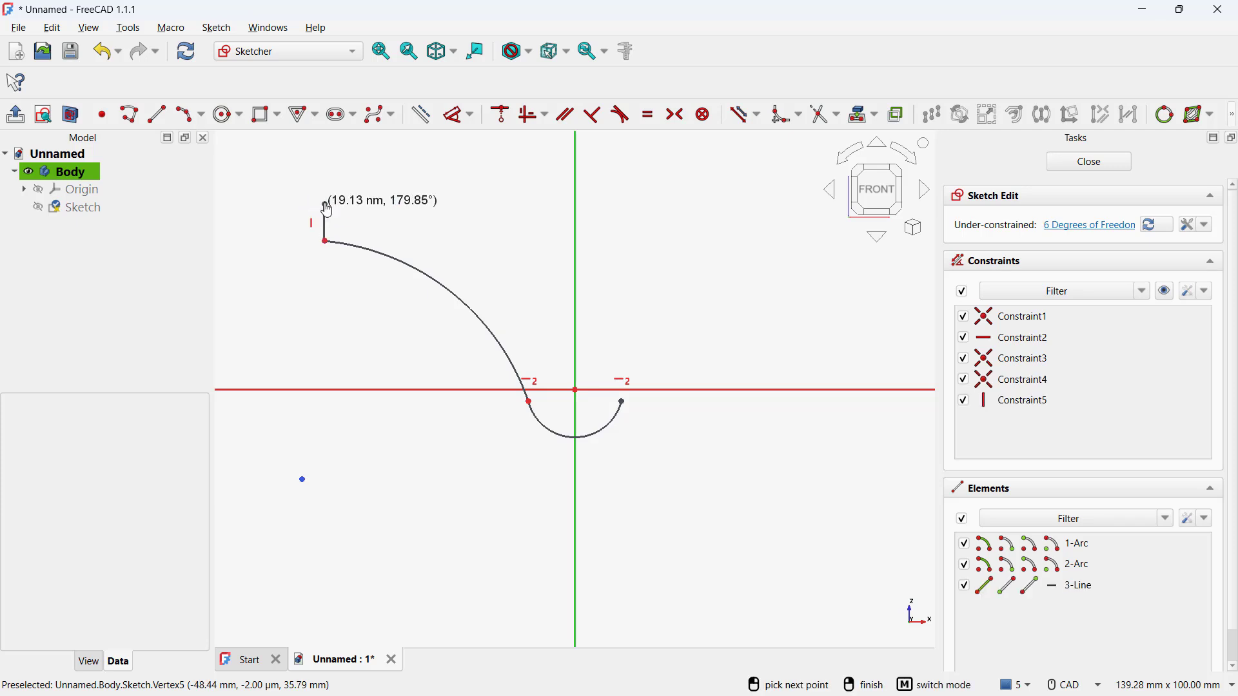
pyautogui.click(575, 203)
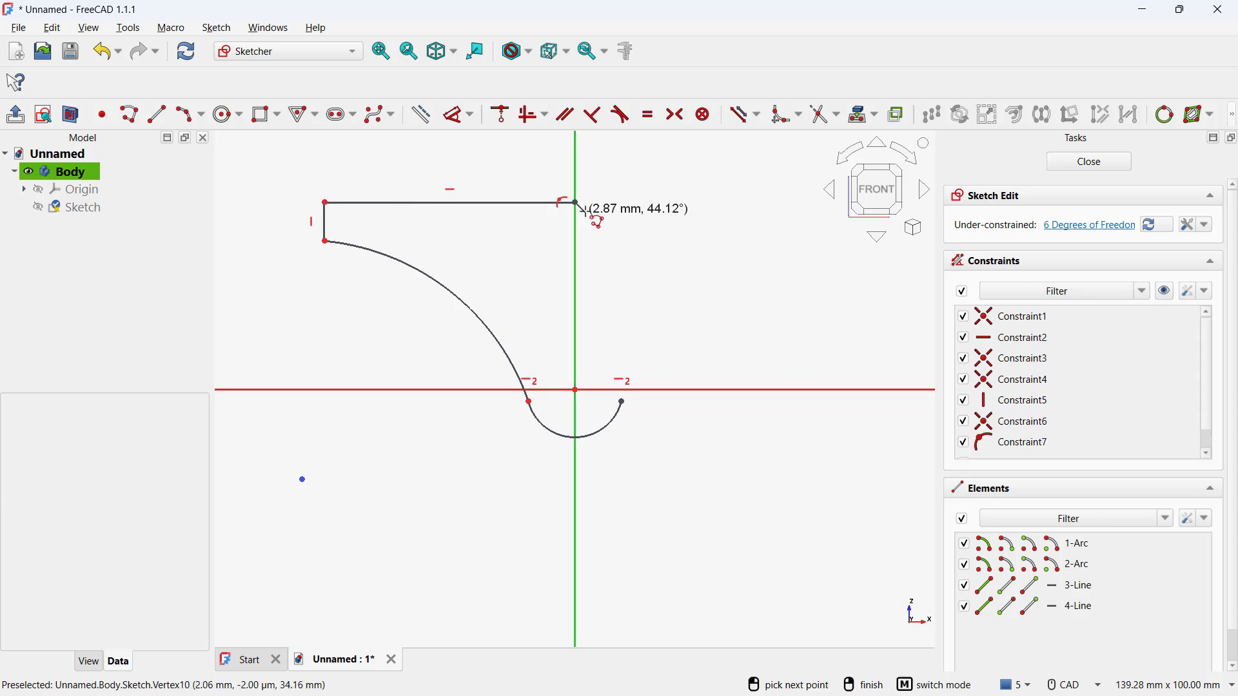
pyautogui.rightClick(584, 210)
# Step: Mirror the horizontal line, the short vertical line and the side arc about the vertical axis
pyautogui.click(350, 215)
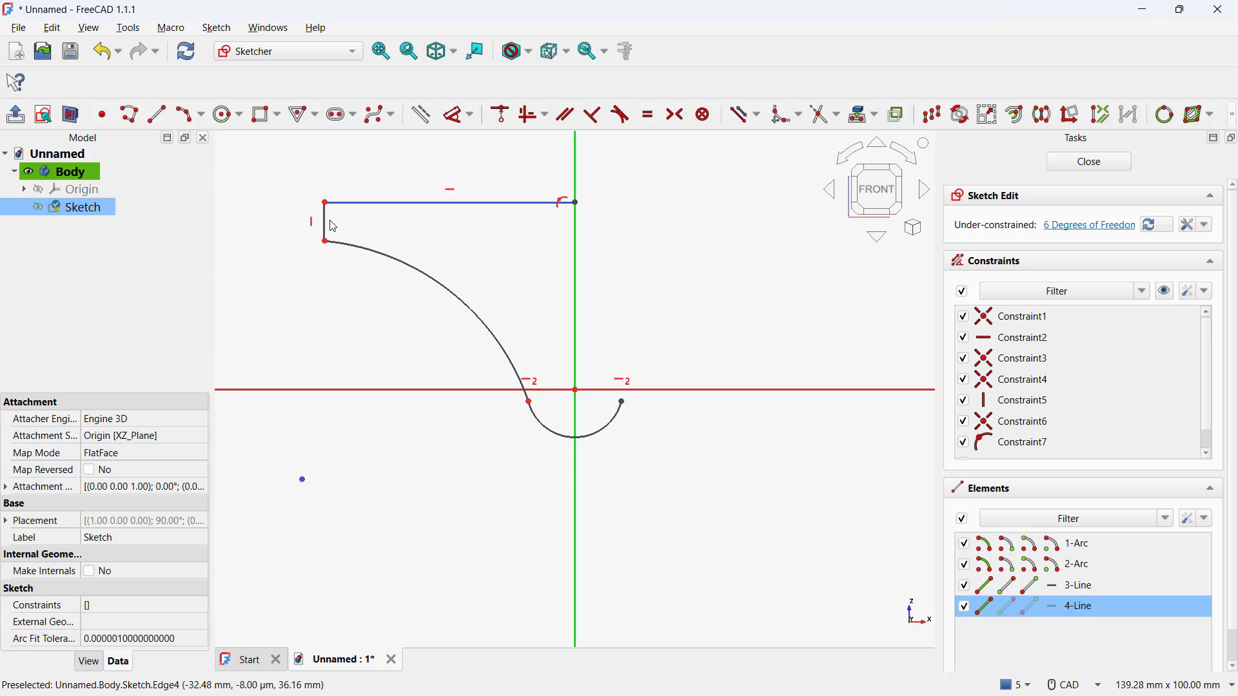
pyautogui.click(329, 233)
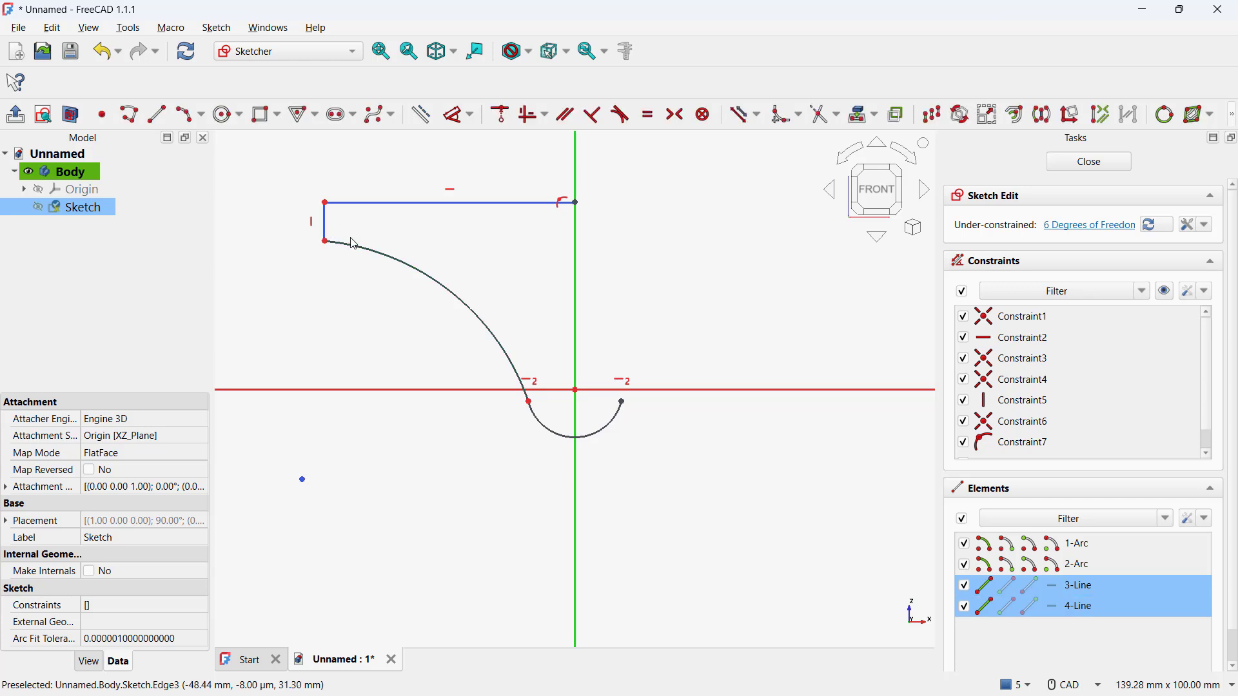
pyautogui.click(359, 251)
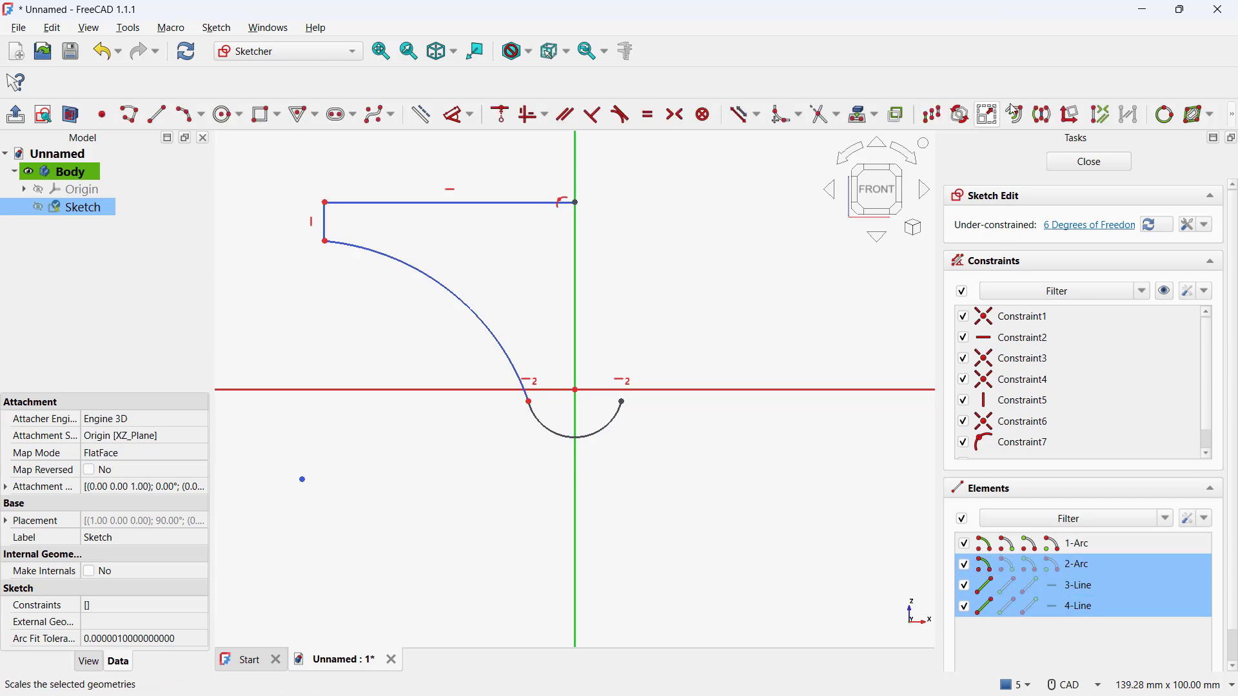
pyautogui.click(1043, 114)
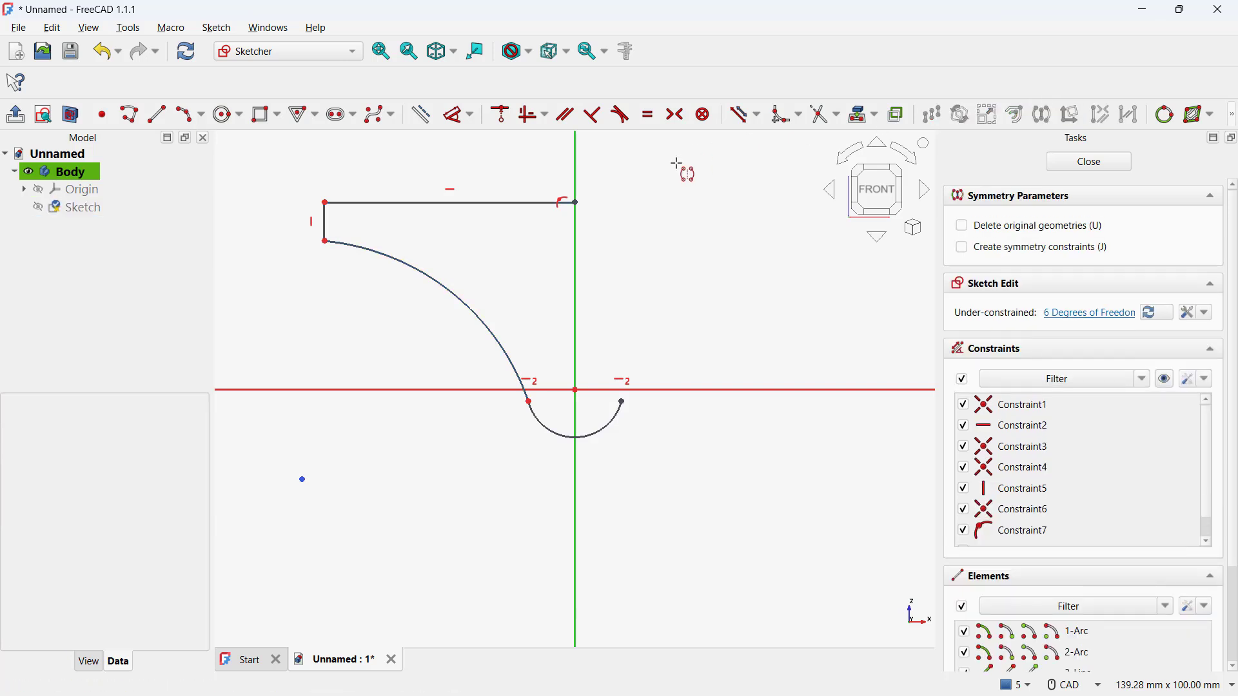
pyautogui.click(577, 244)
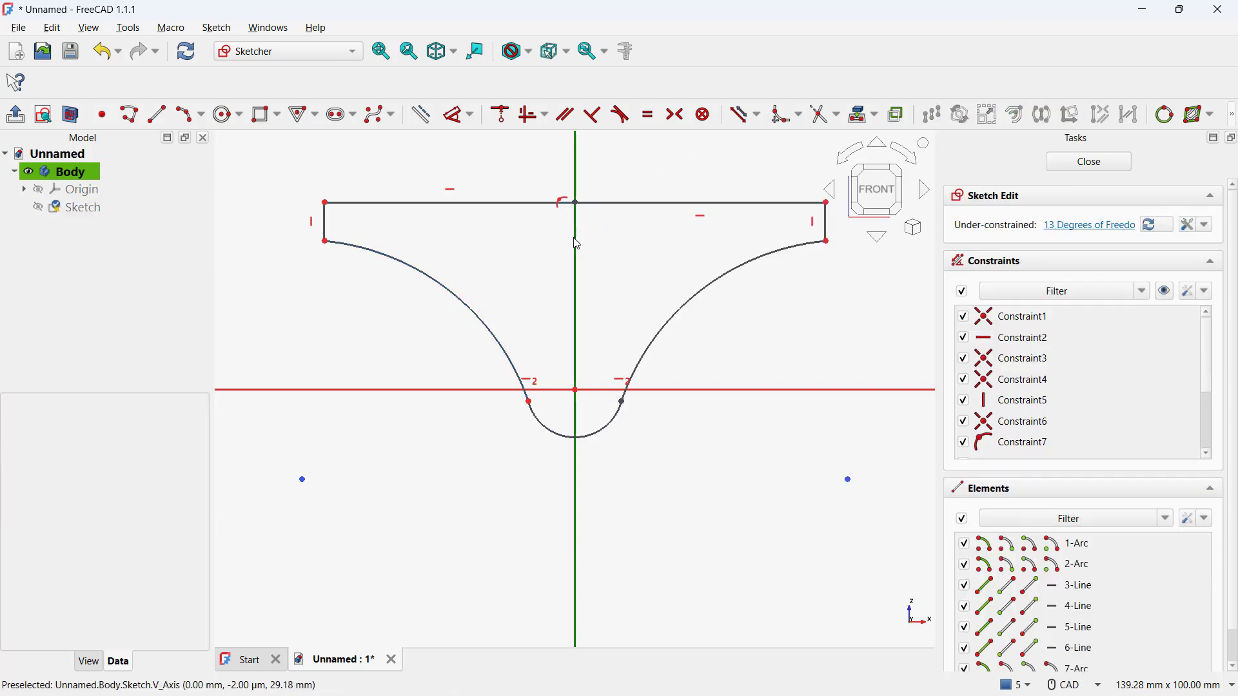
# Step: Reopen the sketch for editing and move the left top line's inner endpoint about 1 mm down along the vertical axis
pyautogui.press('Escape')
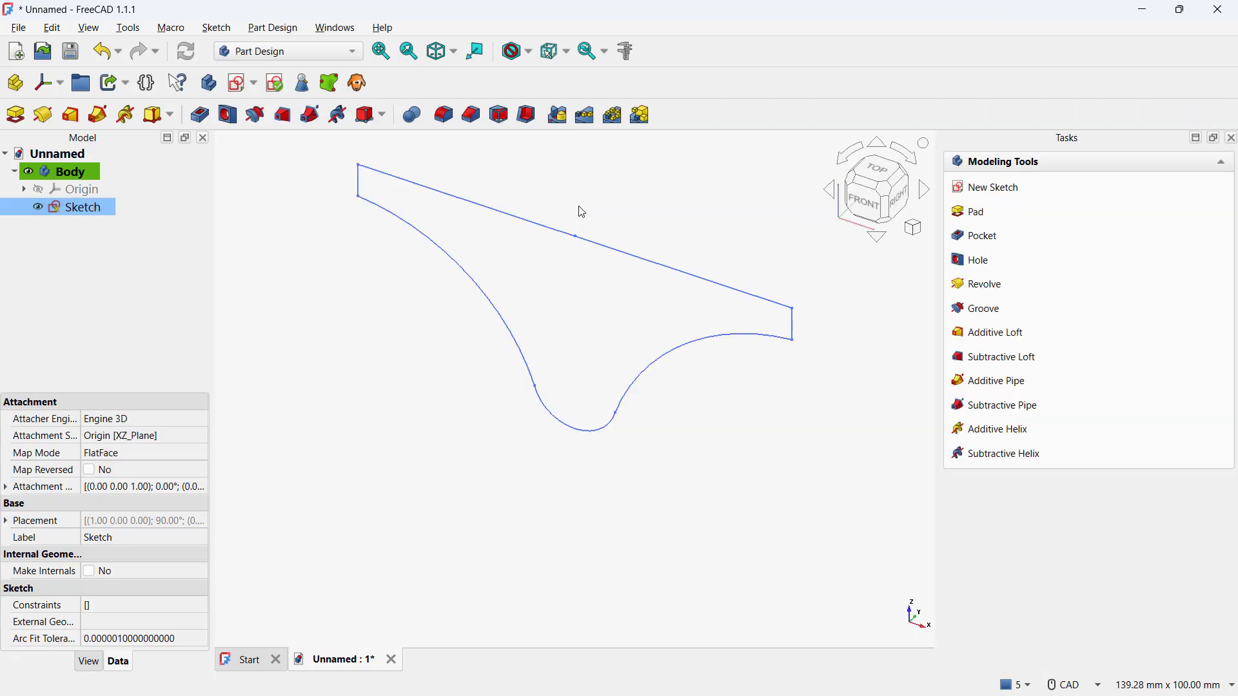
pyautogui.rightClick(97, 206)
pyautogui.click(173, 11)
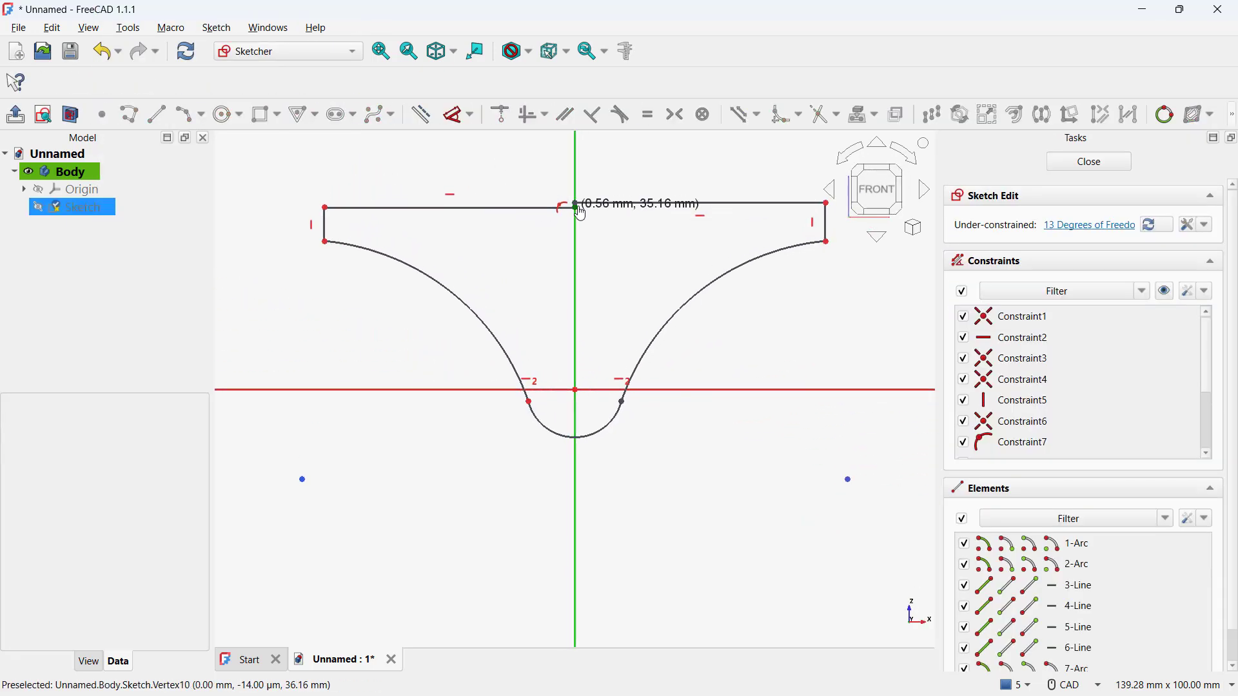
pyautogui.click(576, 166)
pyautogui.click(519, 160)
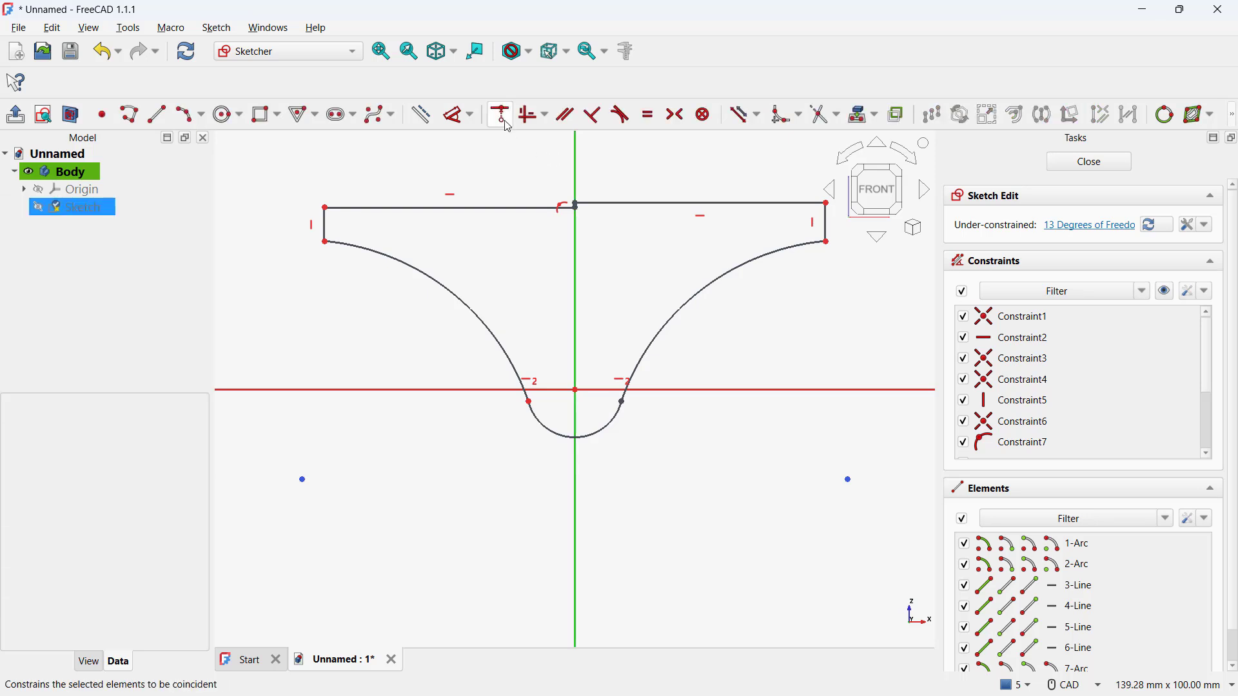
# Step: Make the inner endpoints of the two top horizontal lines coincident at the vertical axis
pyautogui.click(509, 127)
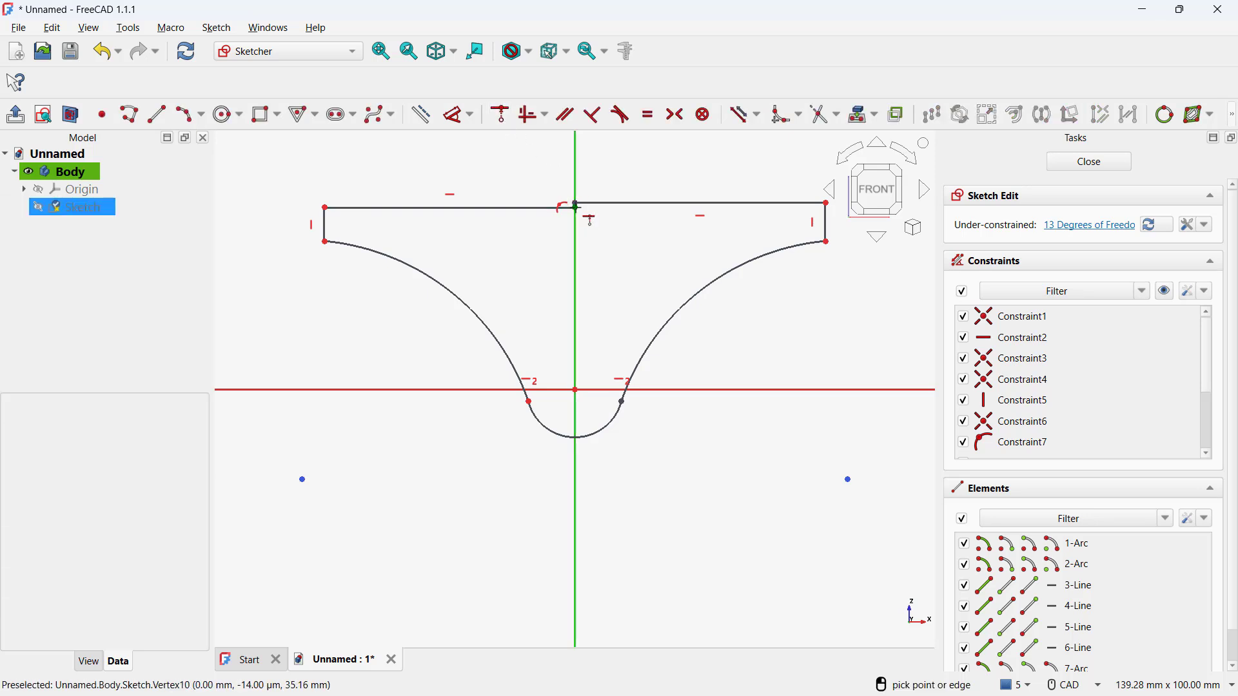
pyautogui.scroll(3, 567, 204)
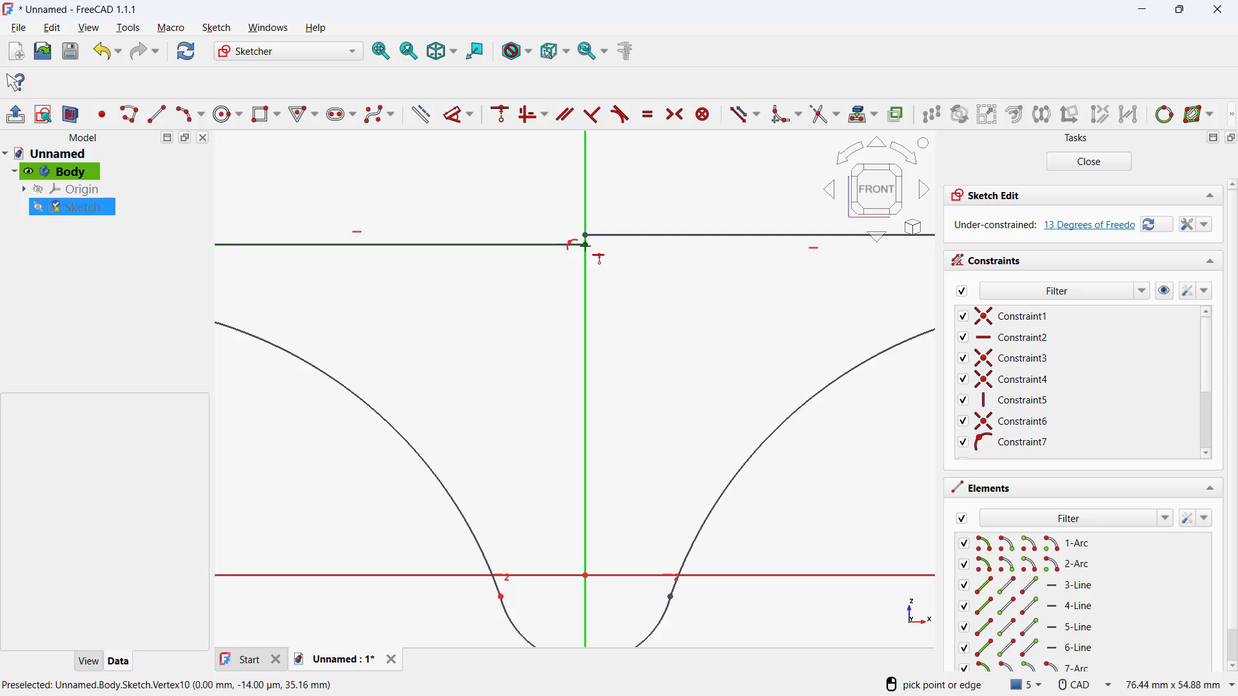
pyautogui.click(602, 249)
pyautogui.click(587, 245)
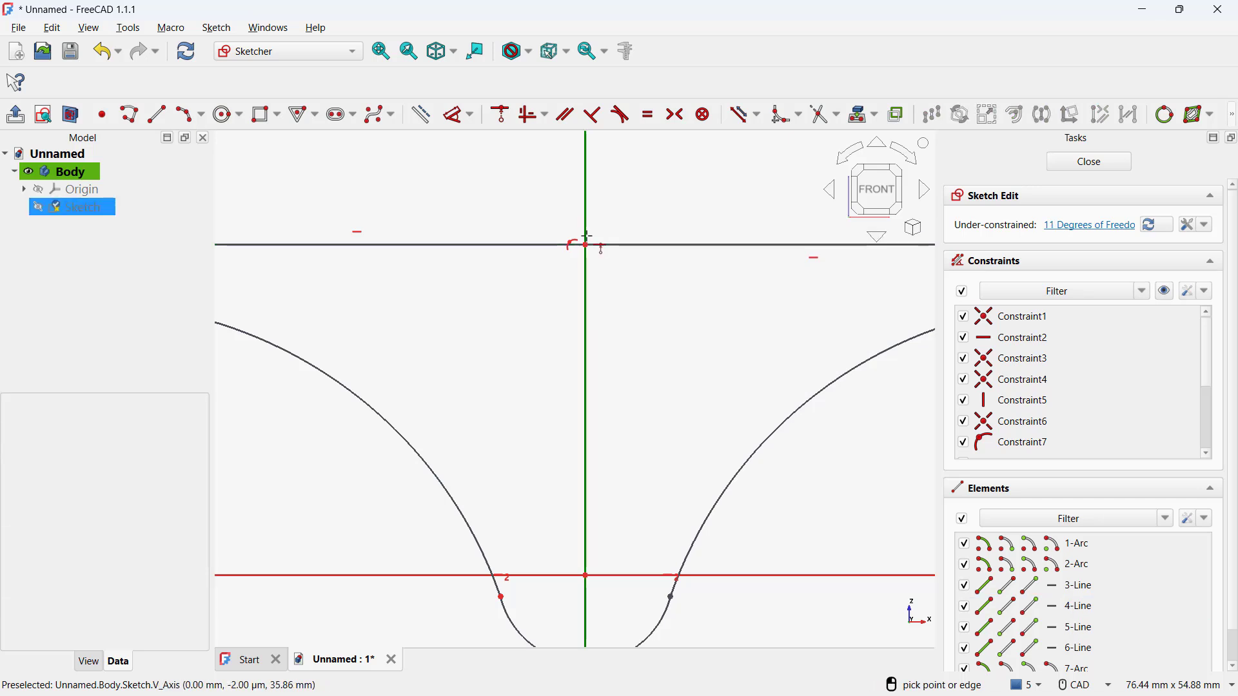
pyautogui.scroll(-3, 602, 253)
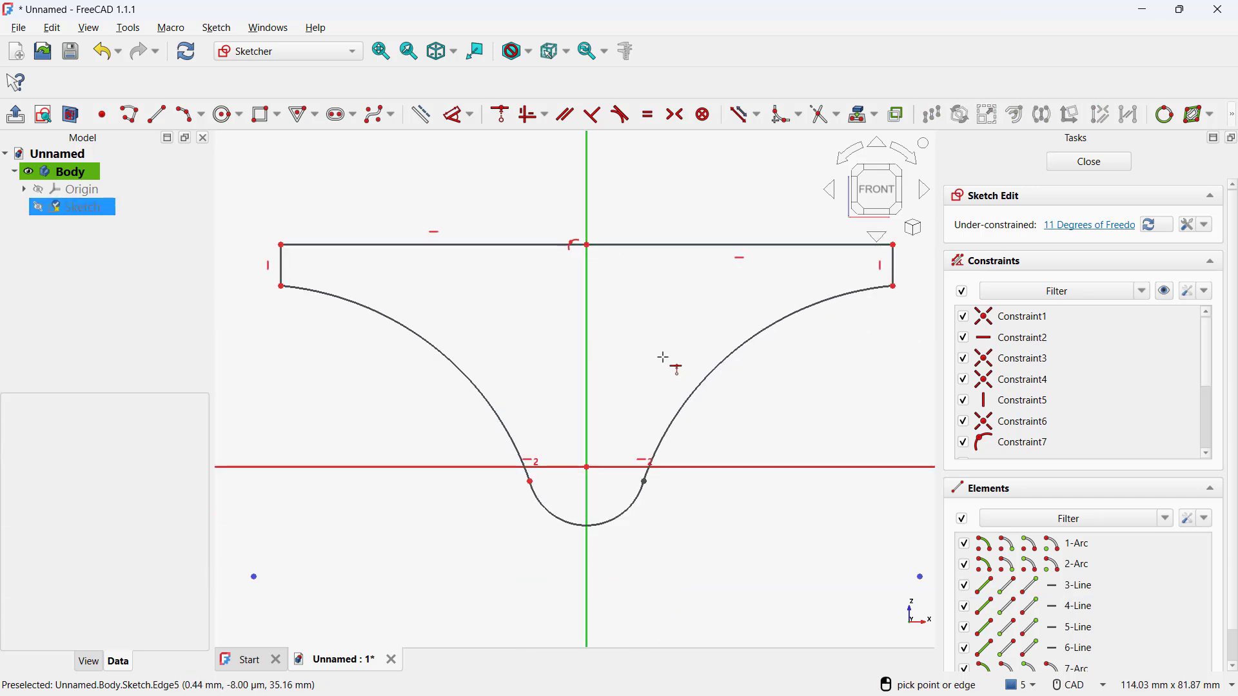
pyautogui.press('Escape')
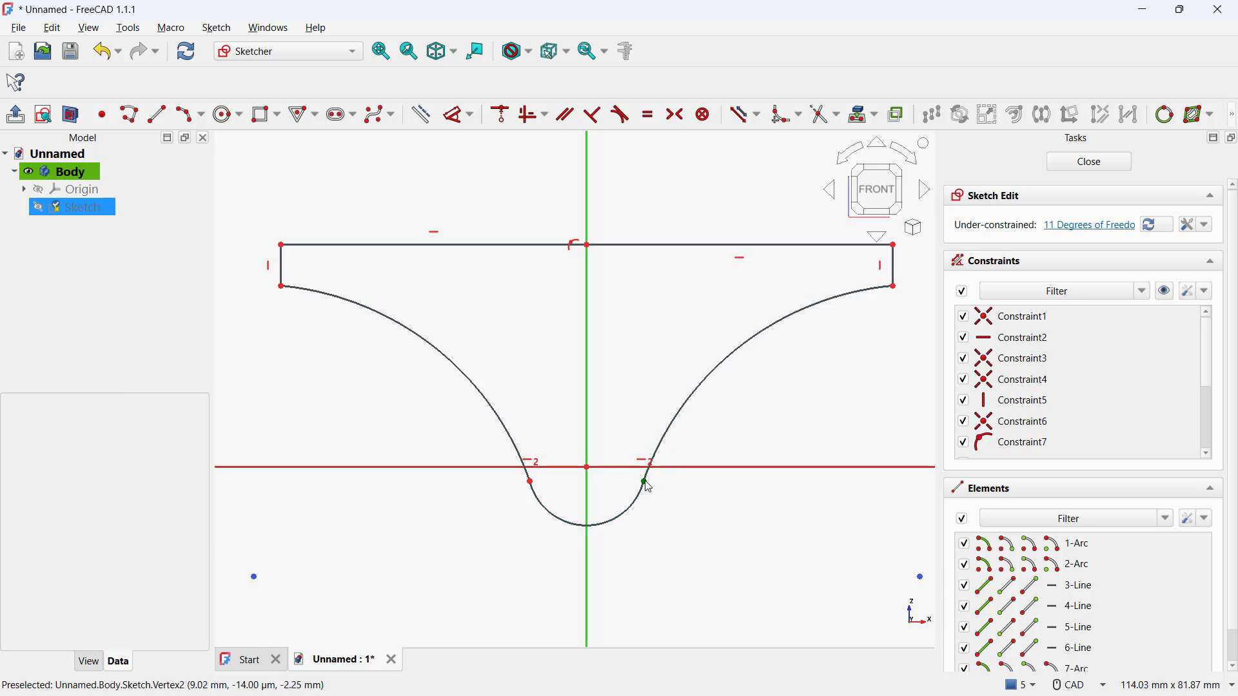
# Step: Move the bottom arc's right endpoint slightly outward and make it coincident with the lower end of the right side arc
pyautogui.moveTo(646, 483); pyautogui.dragTo(651, 479)
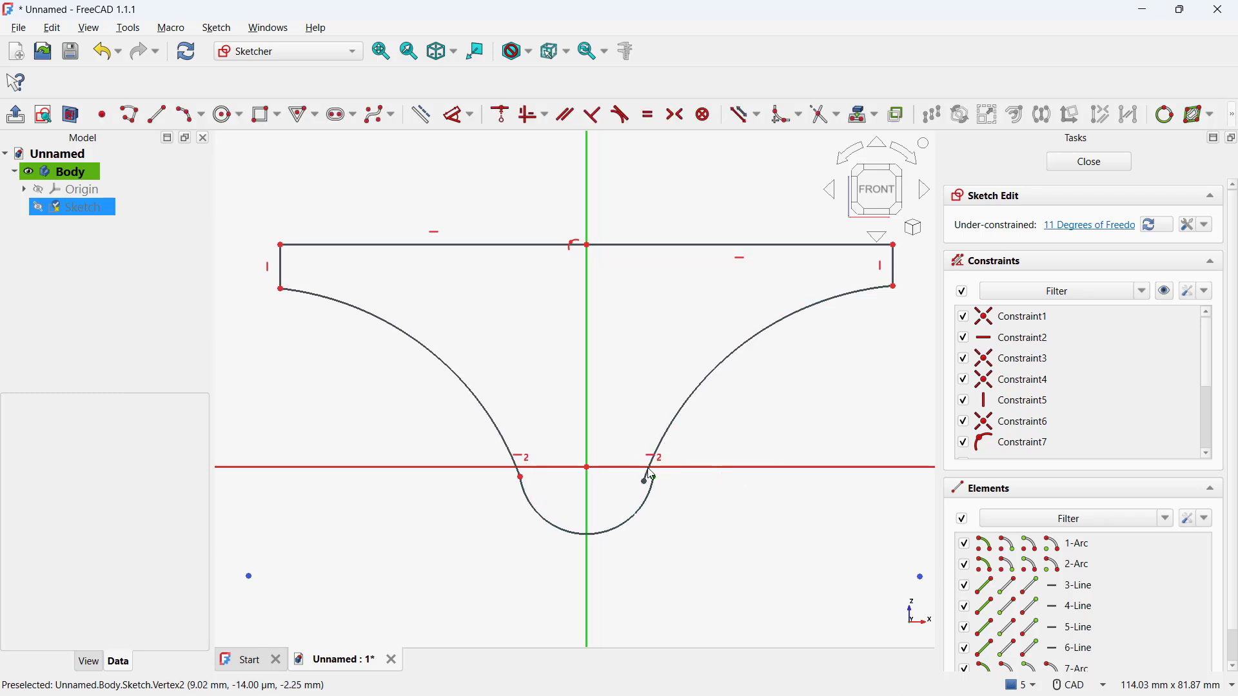
pyautogui.click(524, 118)
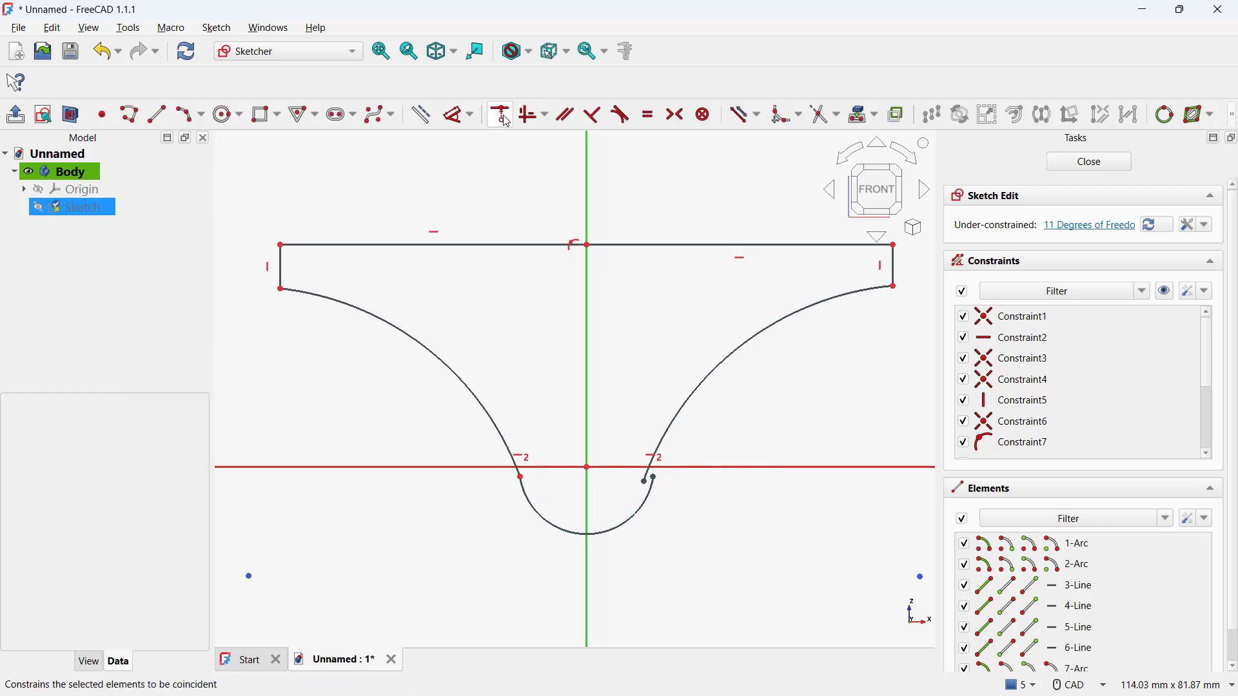
pyautogui.click(646, 481)
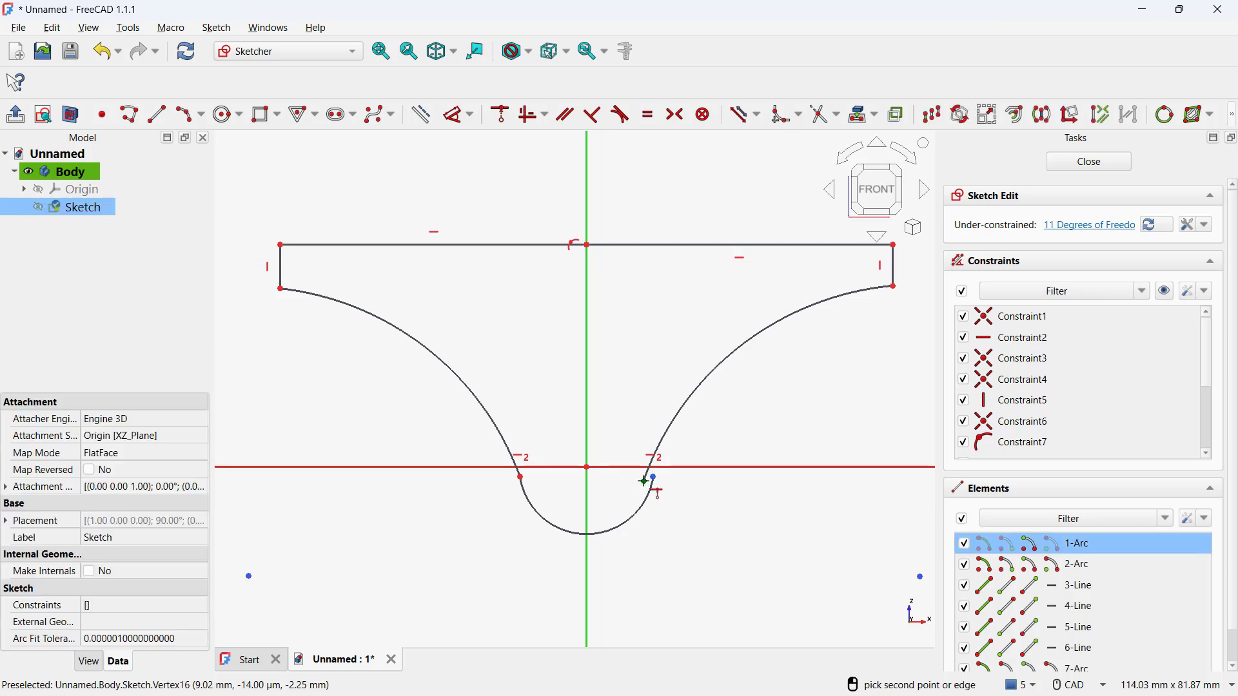
pyautogui.click(644, 467)
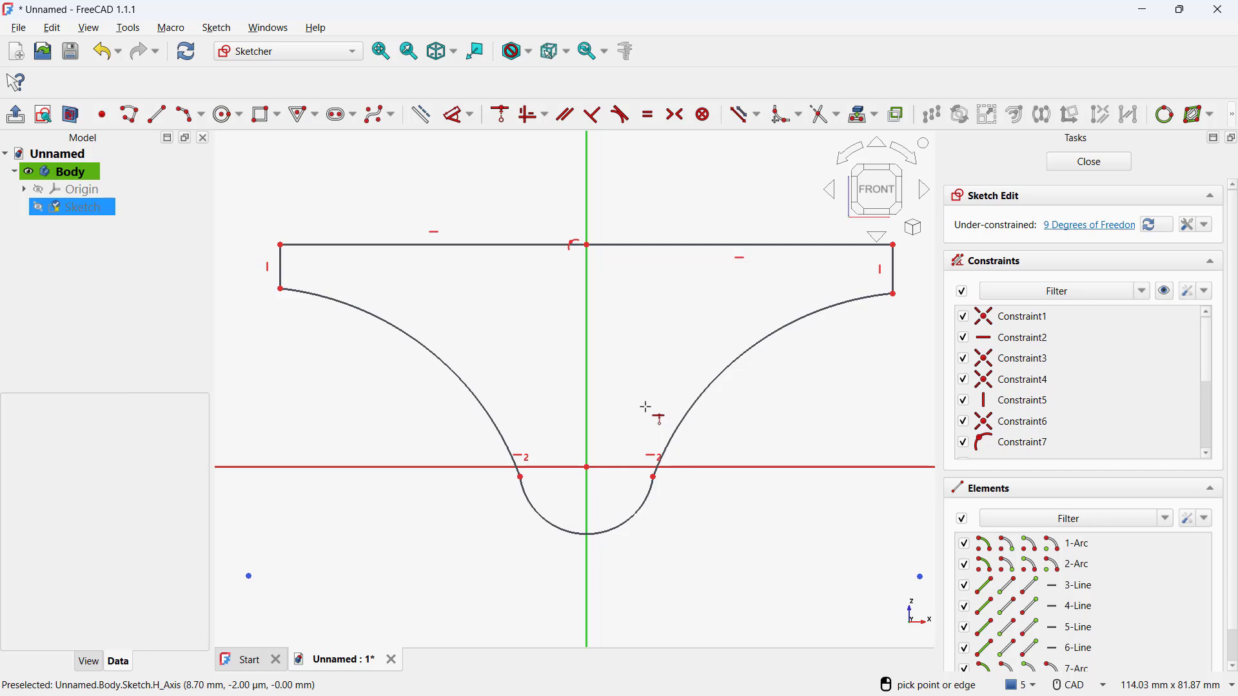
# Step: Make the lower endpoints of the two short vertical lines symmetric about the vertical axis
pyautogui.scroll(-1, 651, 402)
pyautogui.click(675, 114)
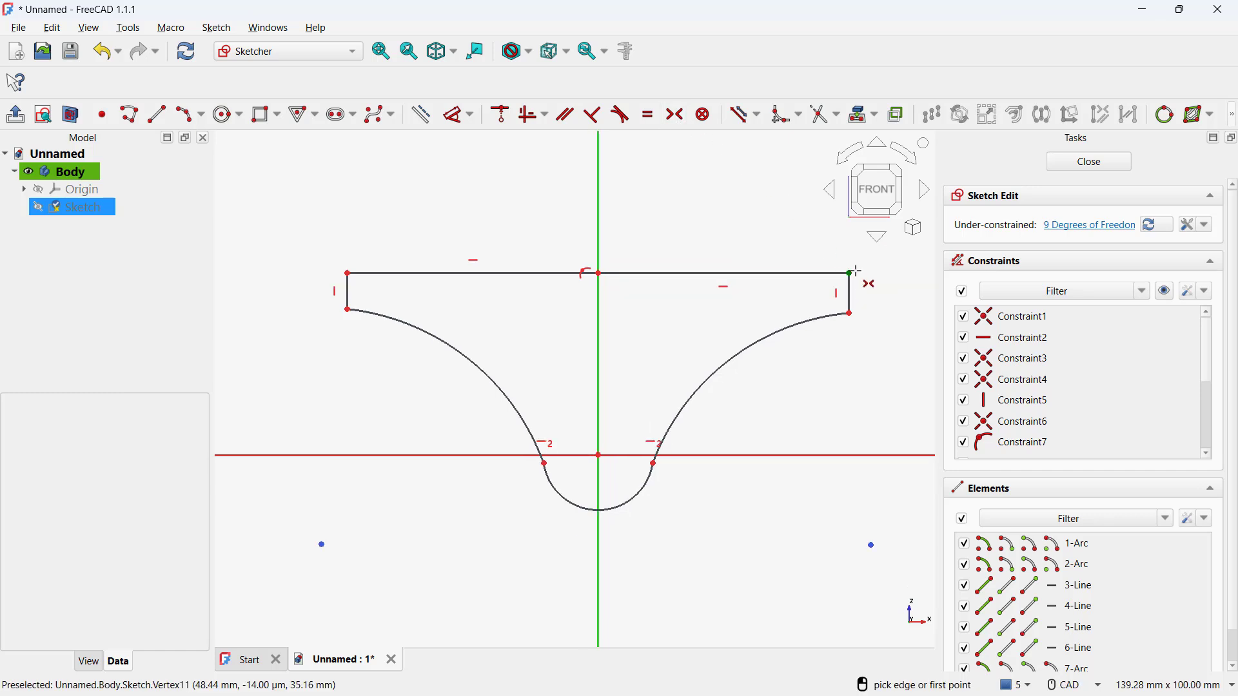
pyautogui.click(849, 313)
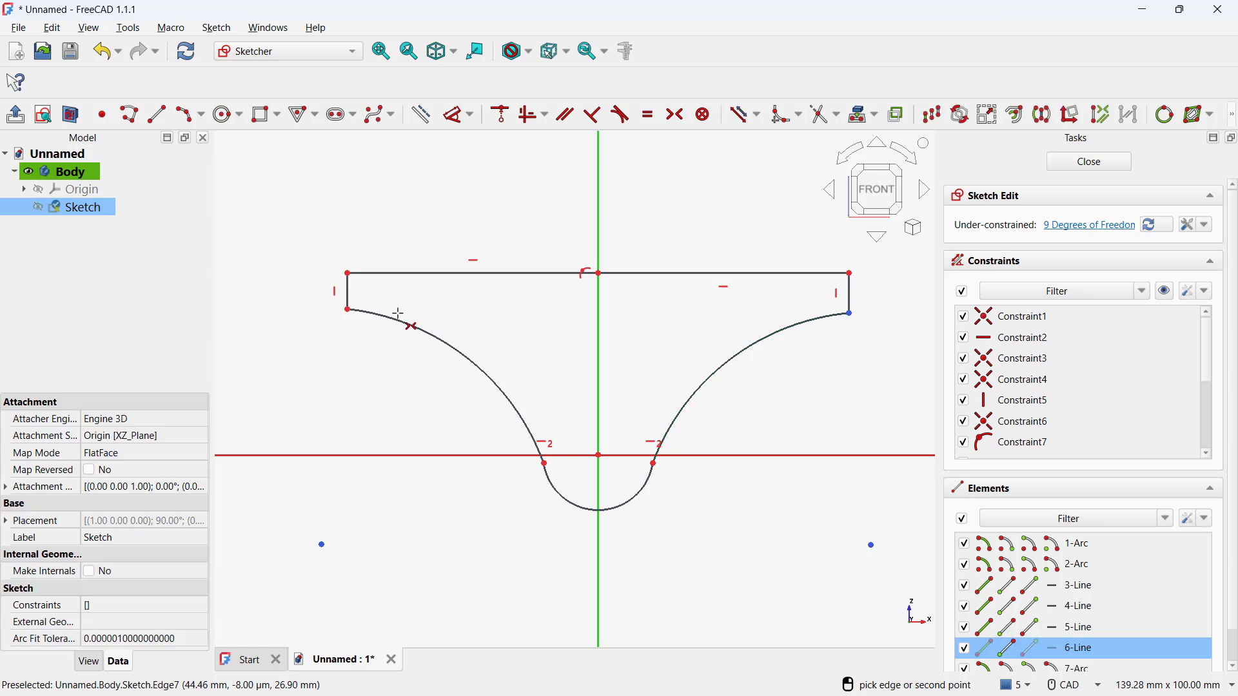
pyautogui.click(346, 310)
pyautogui.click(599, 328)
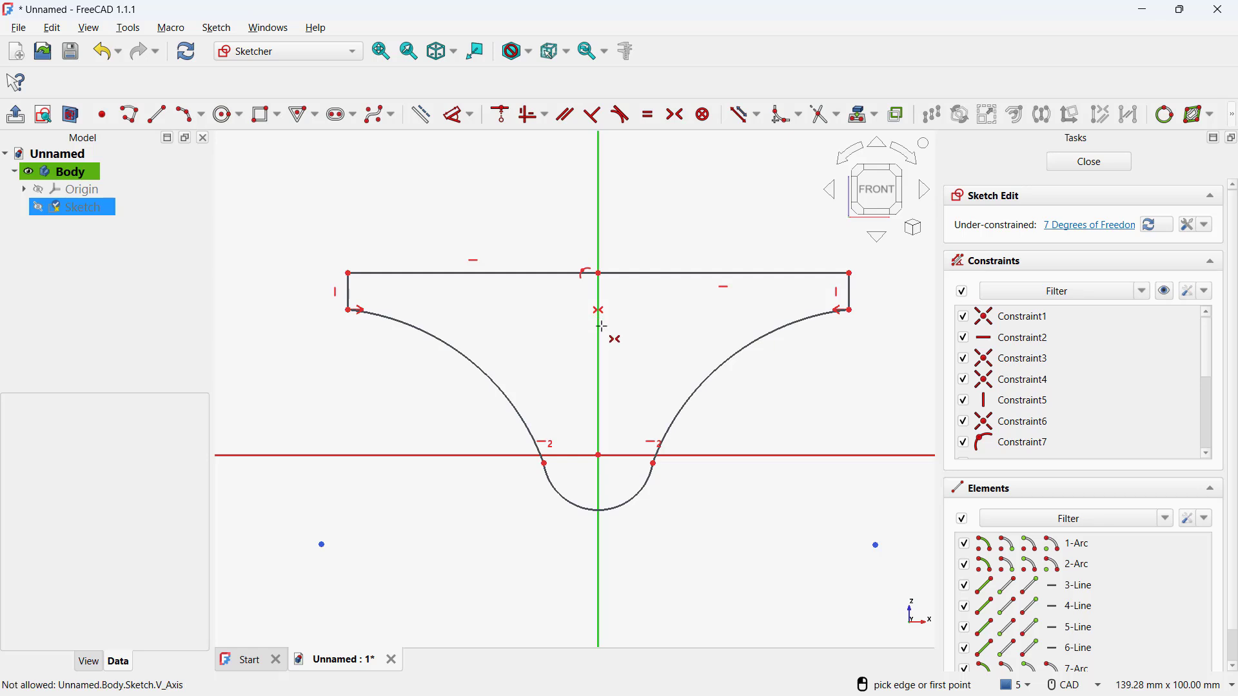
pyautogui.rightClick(502, 301)
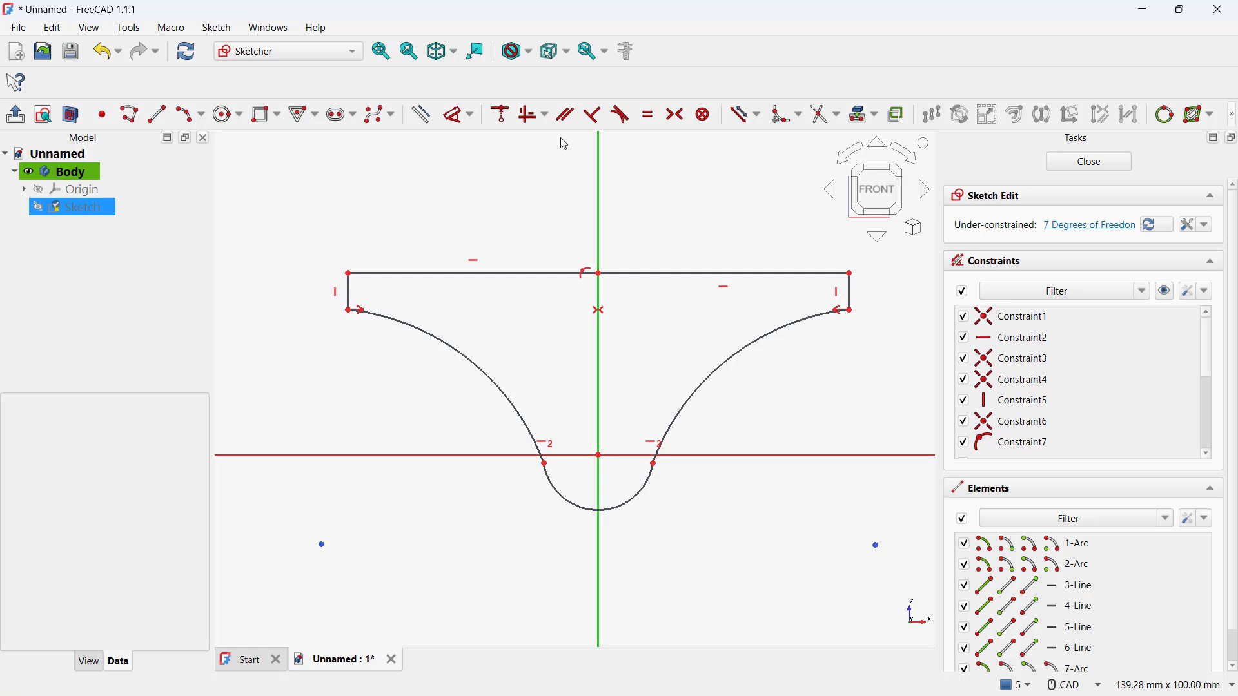
# Step: Make the bottom arc tangent to both the right and left side arcs at their shared endpoints
pyautogui.click(620, 116)
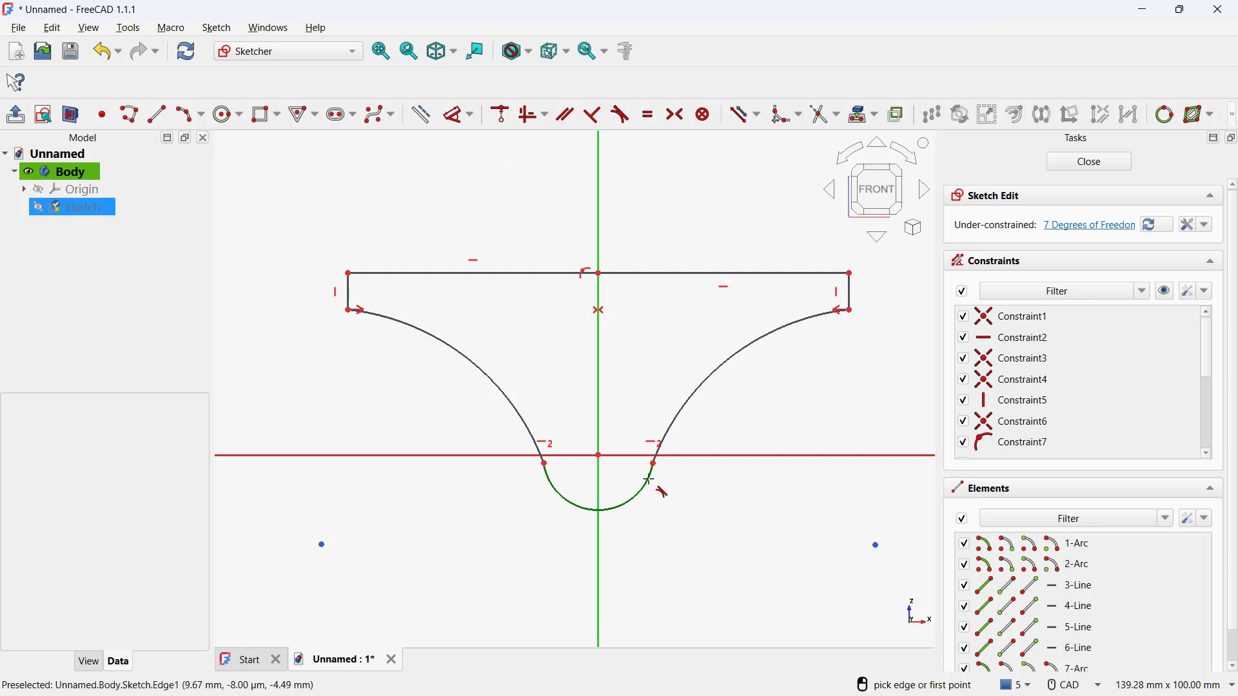
pyautogui.click(659, 443)
pyautogui.click(671, 453)
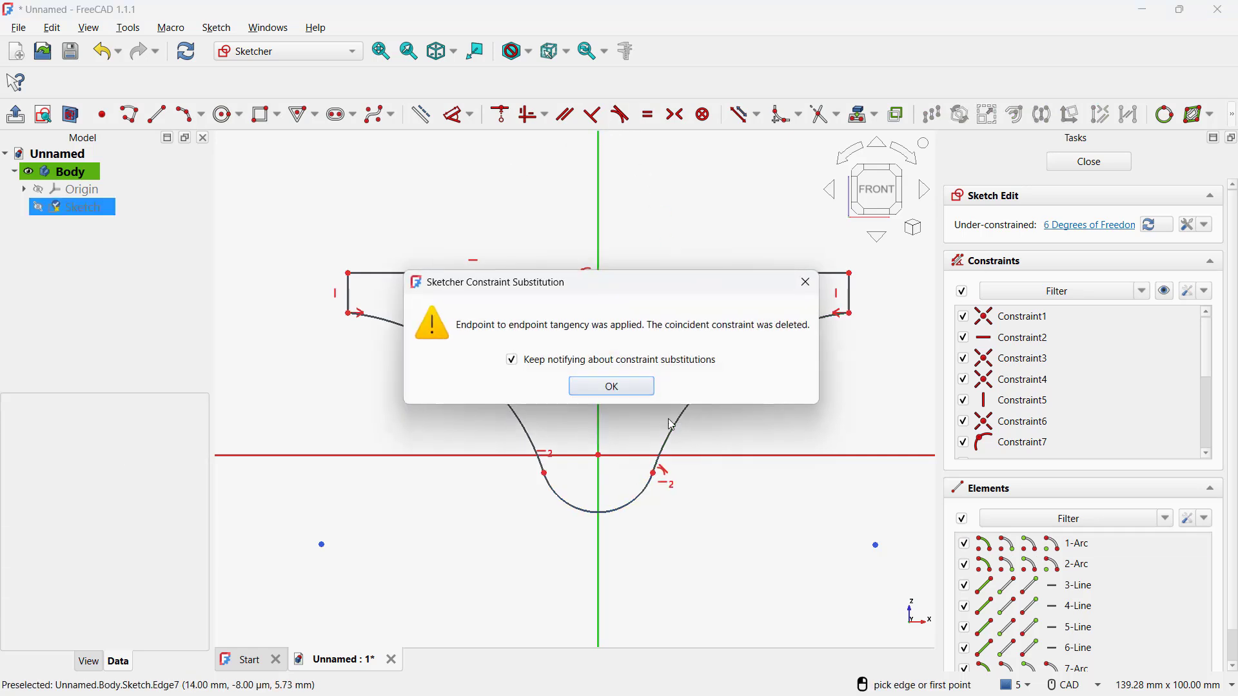
pyautogui.click(634, 392)
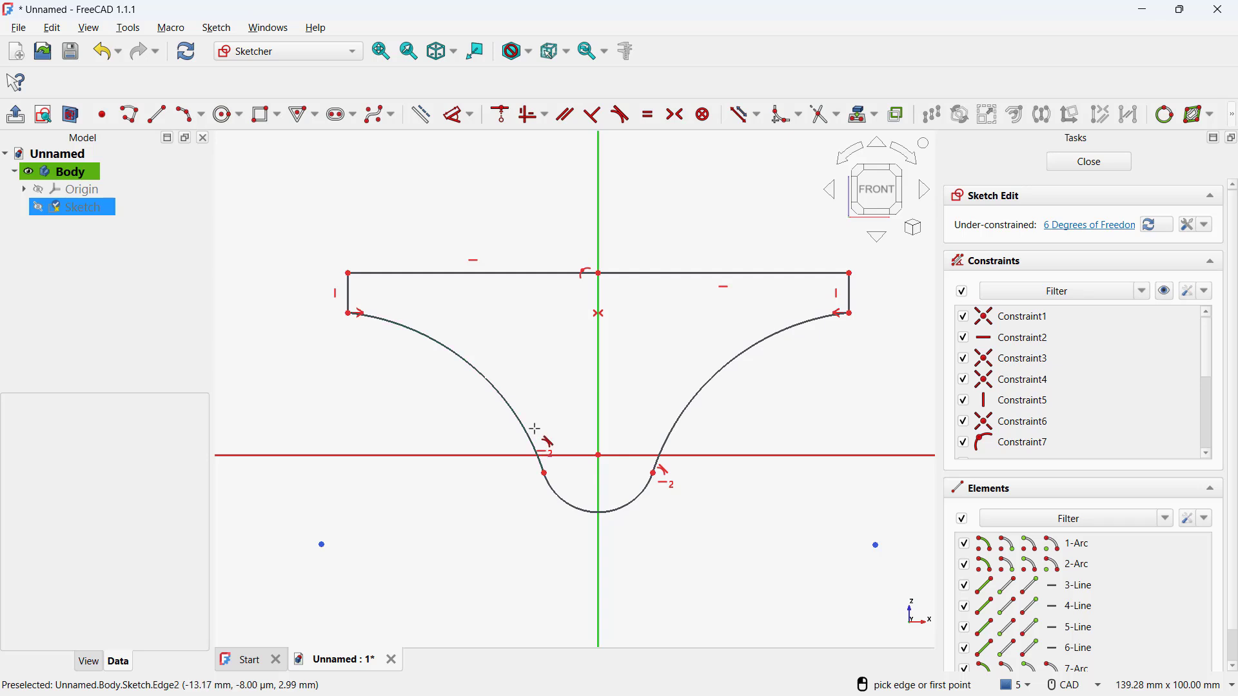
pyautogui.click(530, 436)
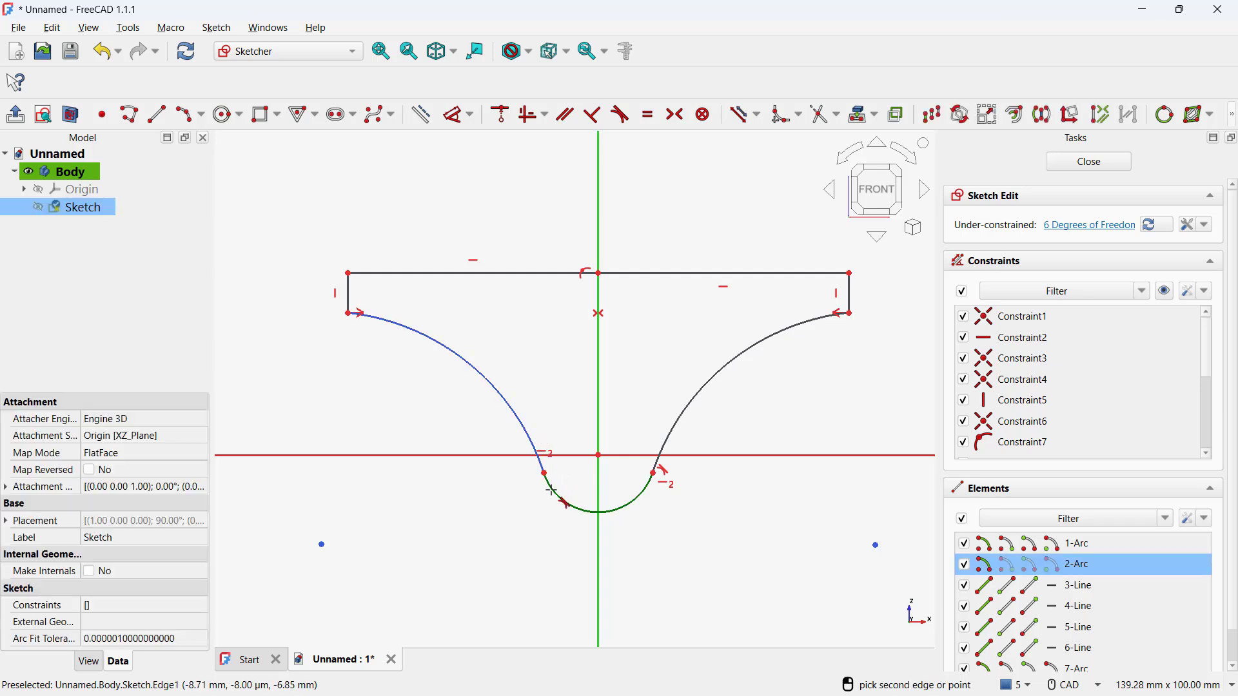
pyautogui.click(565, 502)
pyautogui.click(607, 388)
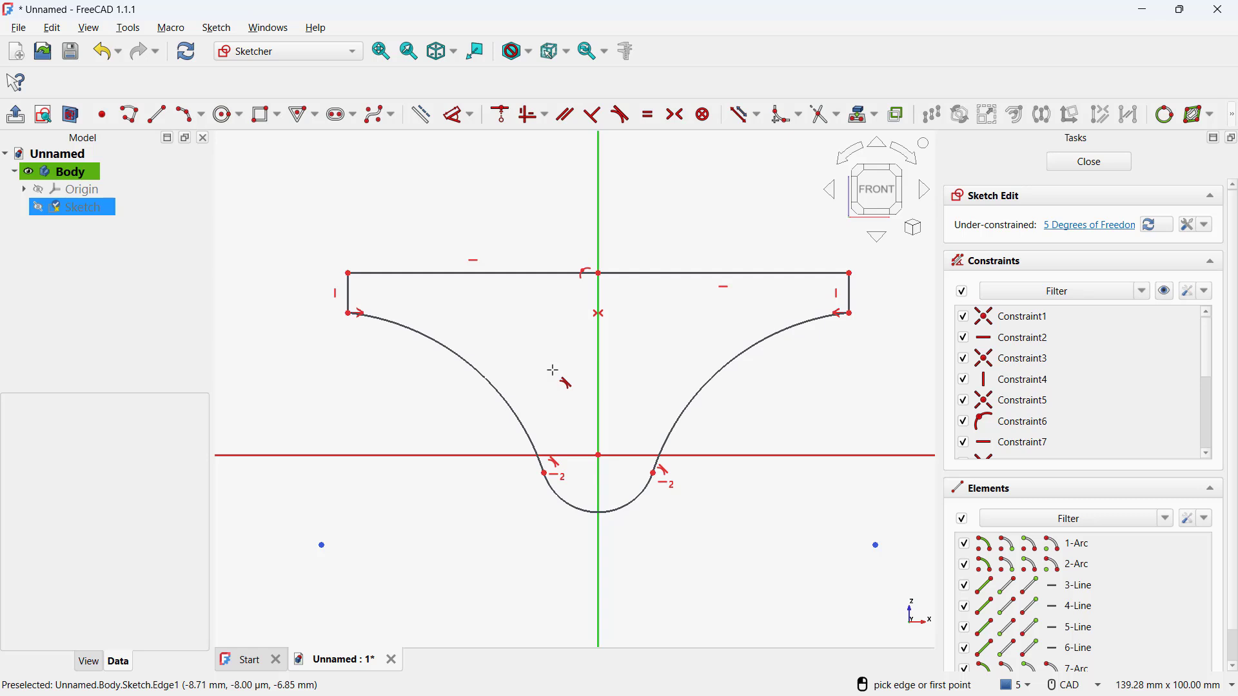
# Step: Dimension the distance between the two short vertical lines as 215 mm
pyautogui.click(459, 114)
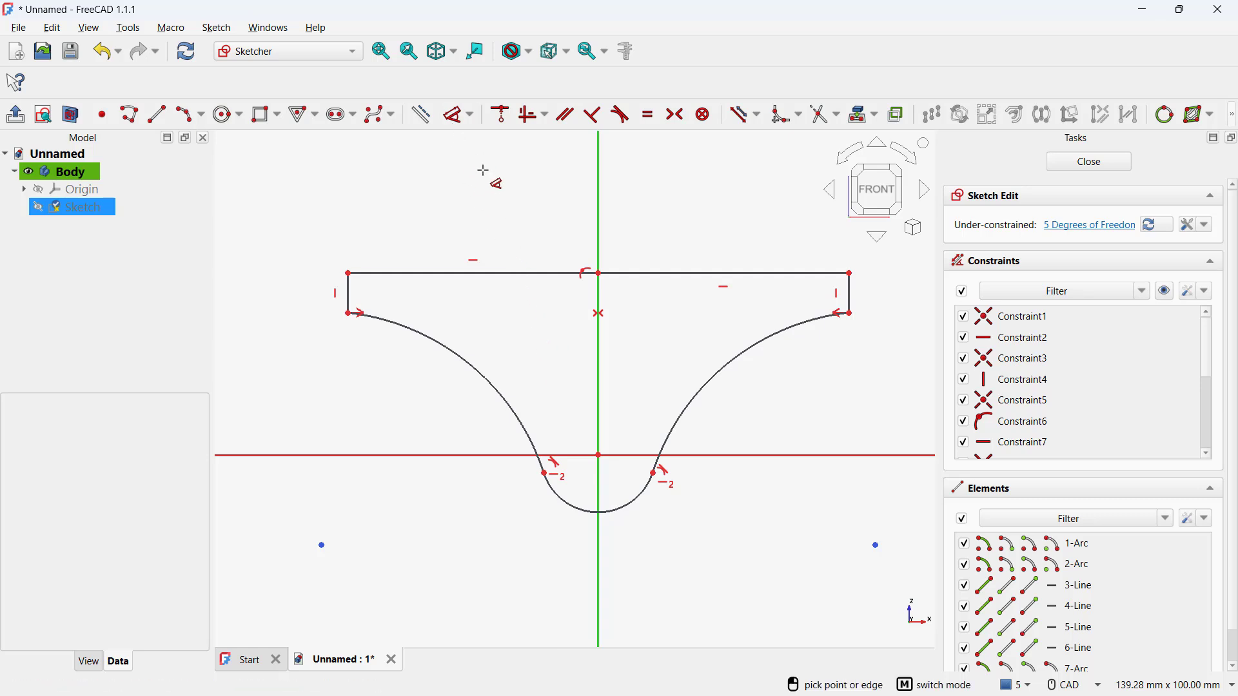
pyautogui.click(350, 282)
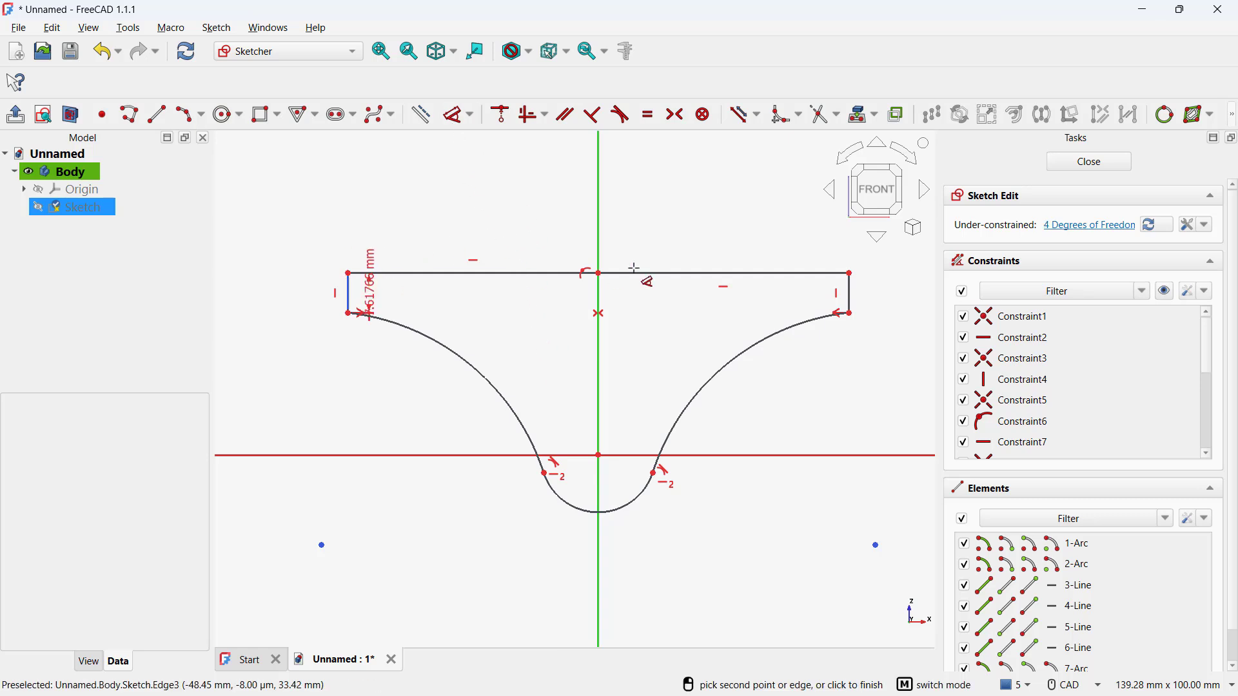
pyautogui.click(851, 281)
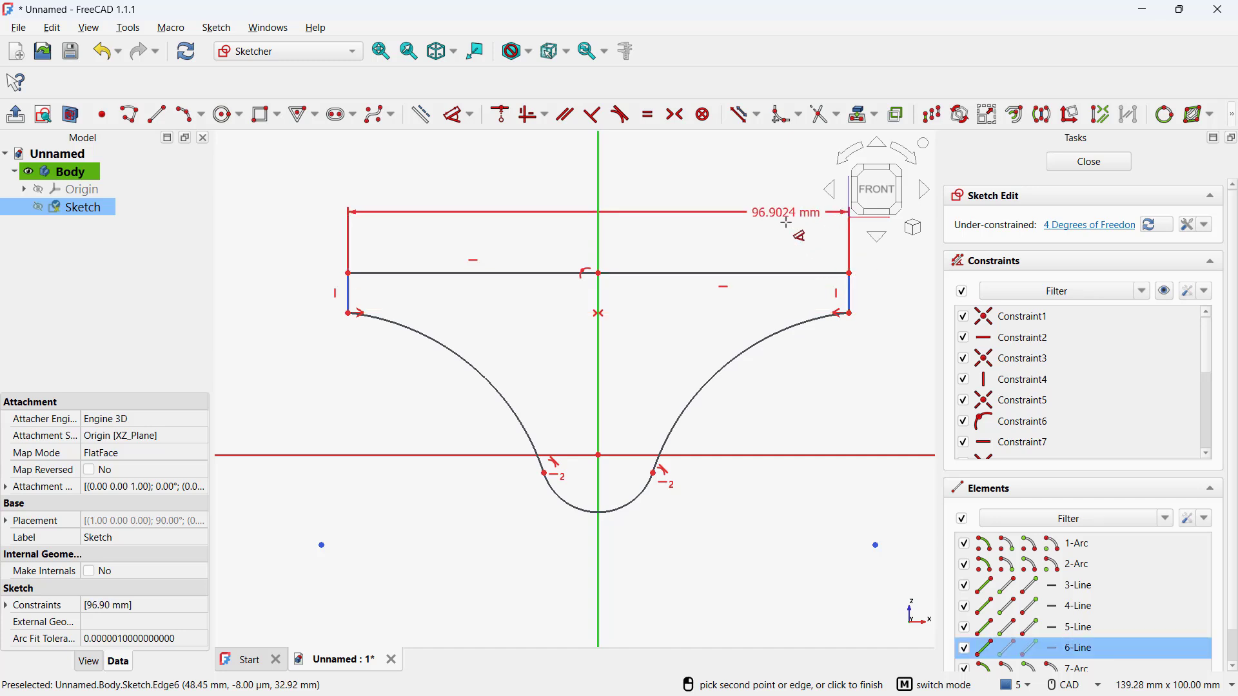
pyautogui.click(789, 230)
pyautogui.write('215')
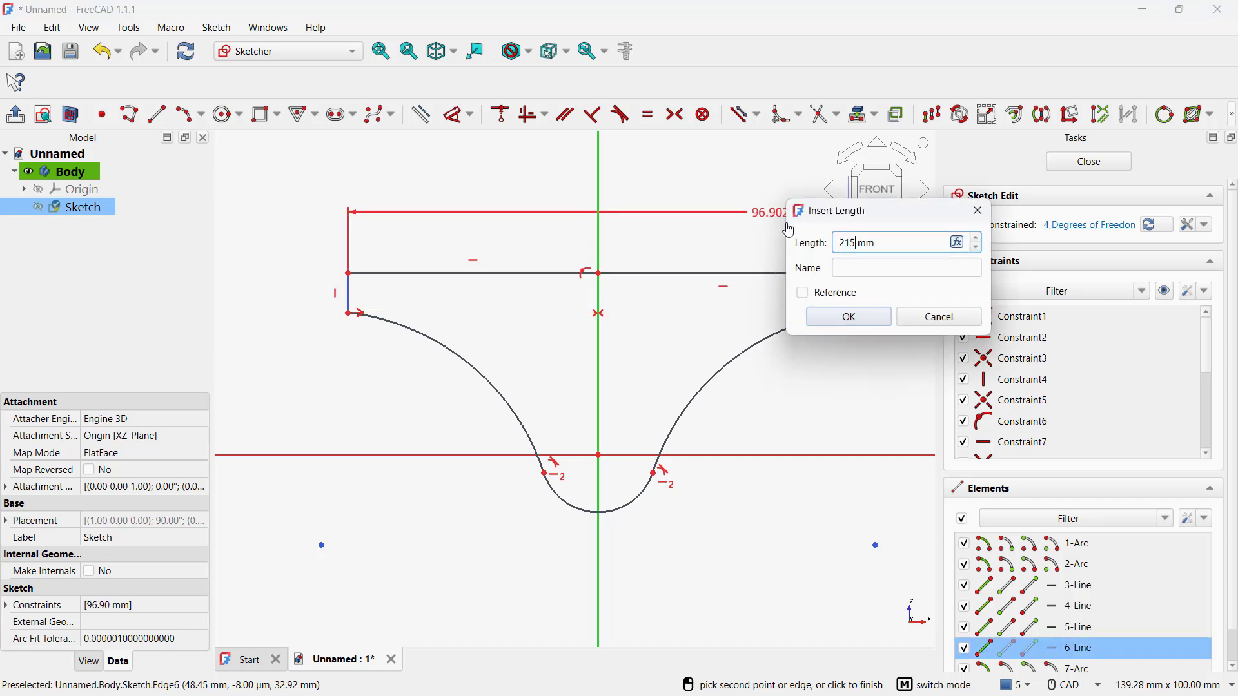
pyautogui.press('Return')
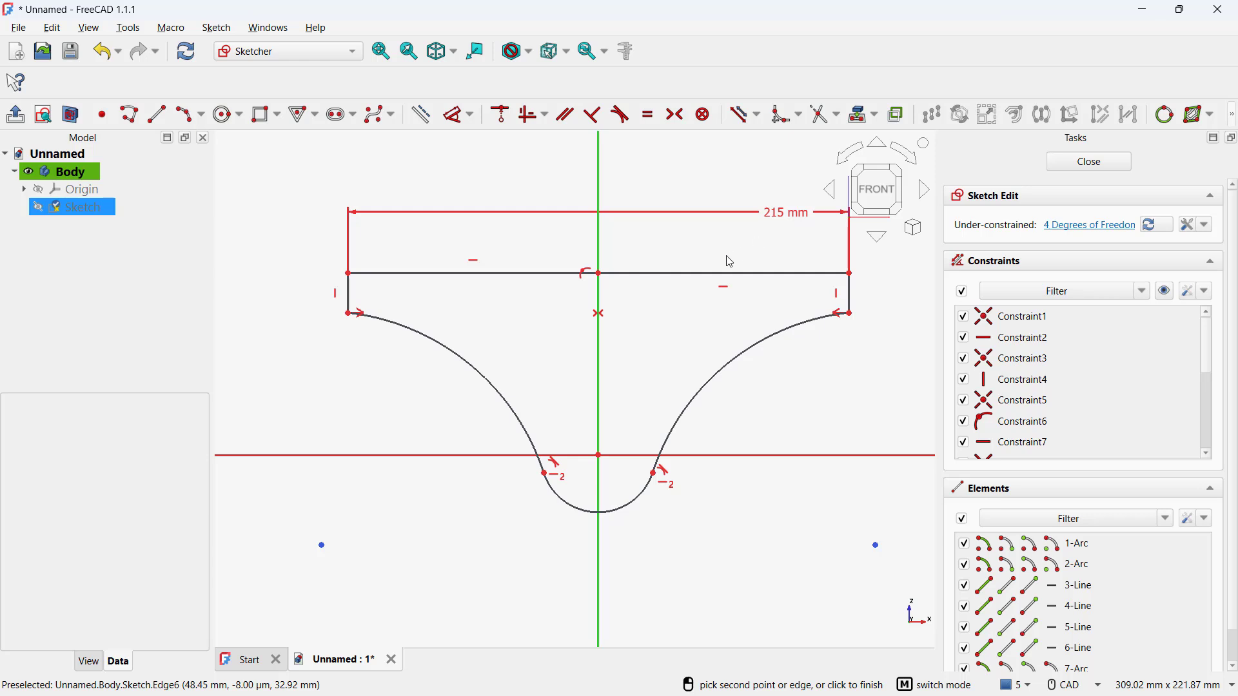
# Step: Dimension the height of the profile's top right corner above the horizontal axis as 106 mm
pyautogui.scroll(-3, 730, 261)
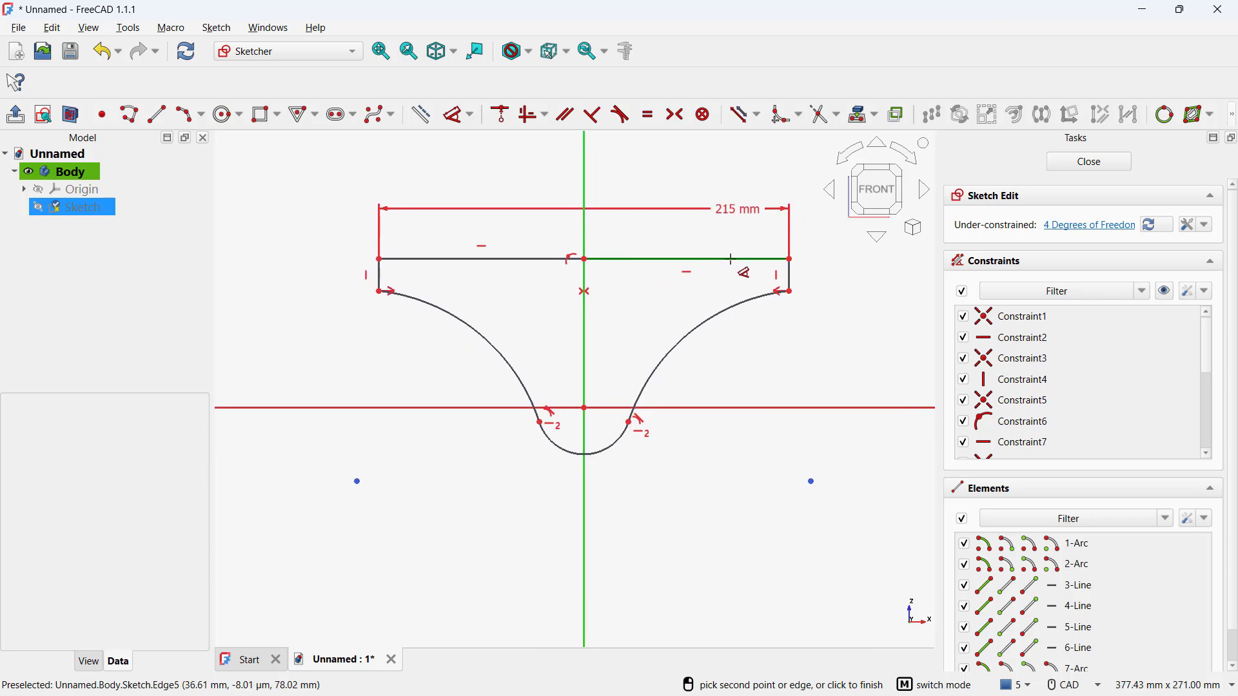
pyautogui.click(792, 259)
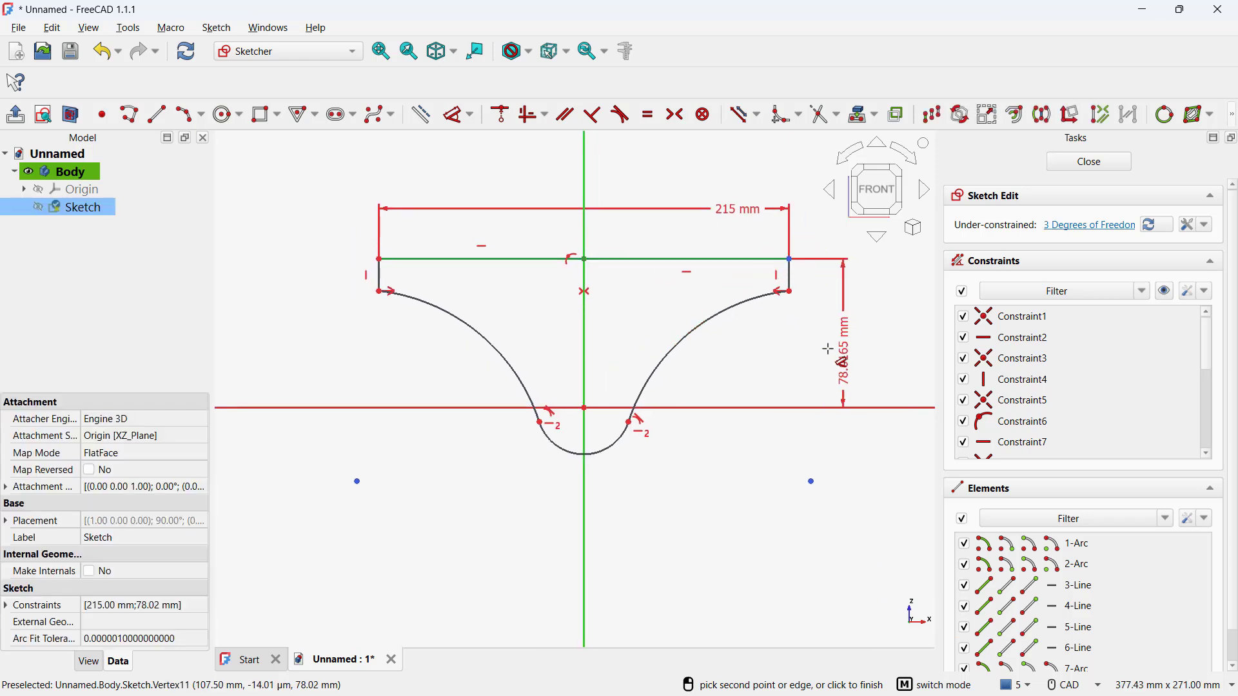
pyautogui.click(830, 349)
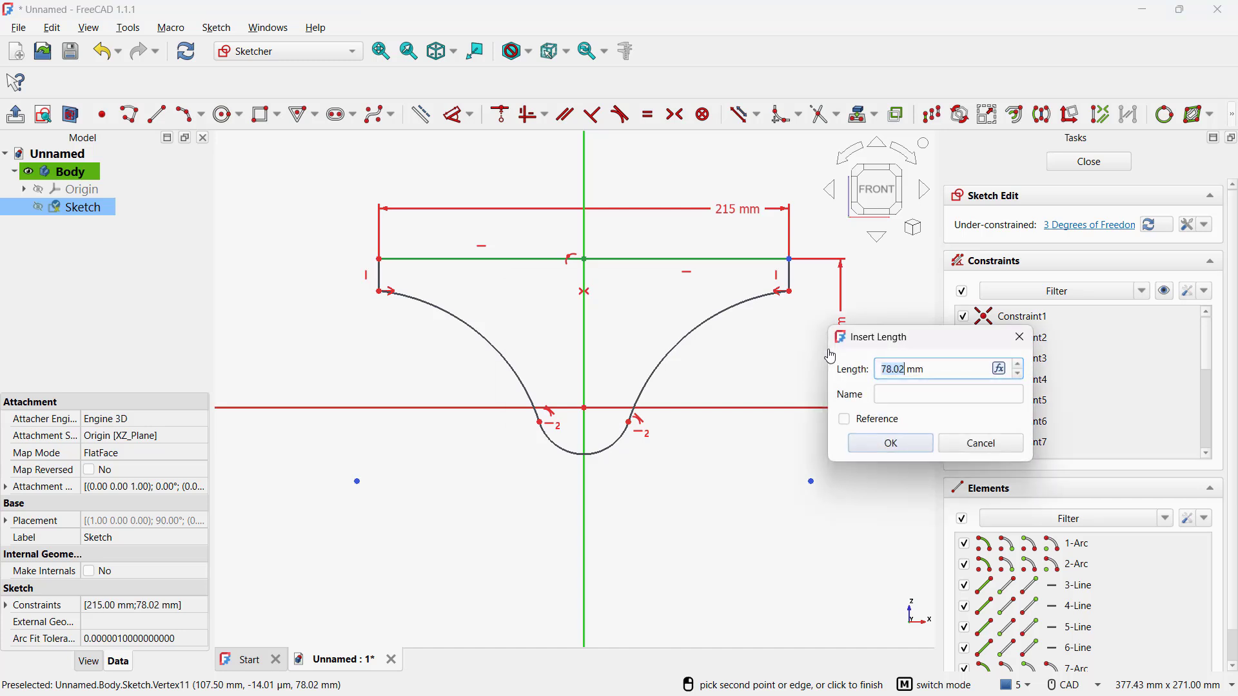
pyautogui.write('106')
pyautogui.press('Return')
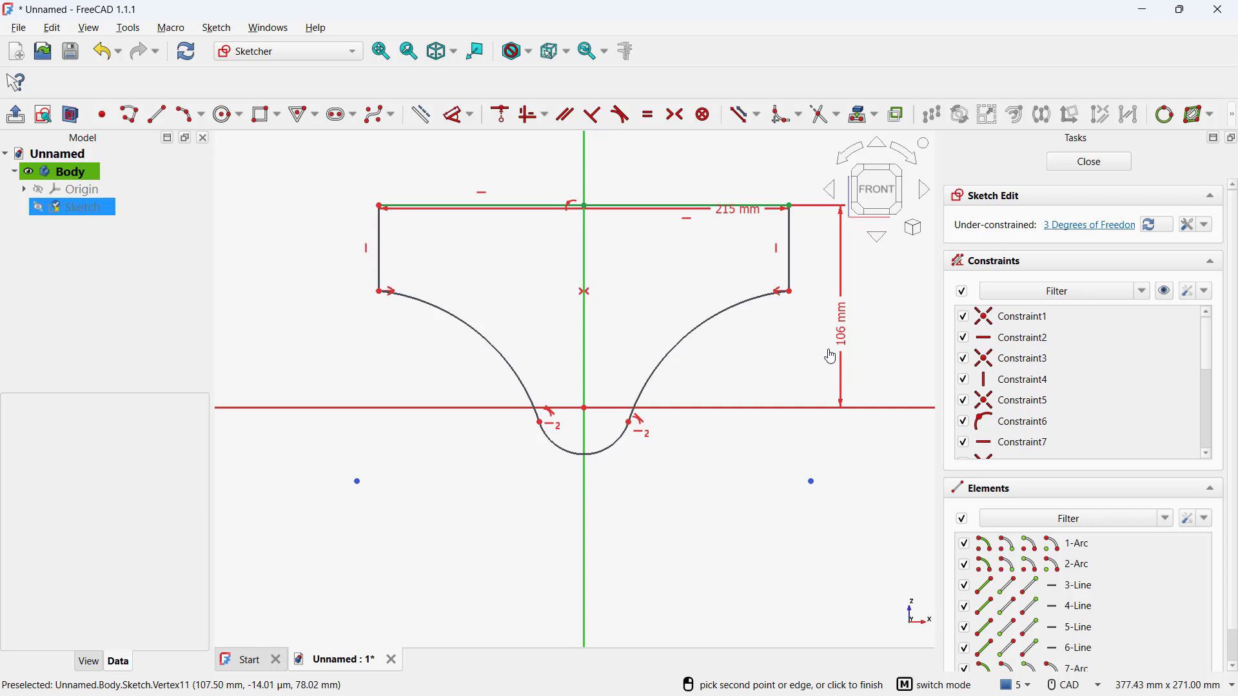
# Step: Set the bottom arc's radius to 26 mm and the right side arc's radius to 100 mm
pyautogui.click(616, 451)
pyautogui.click(638, 506)
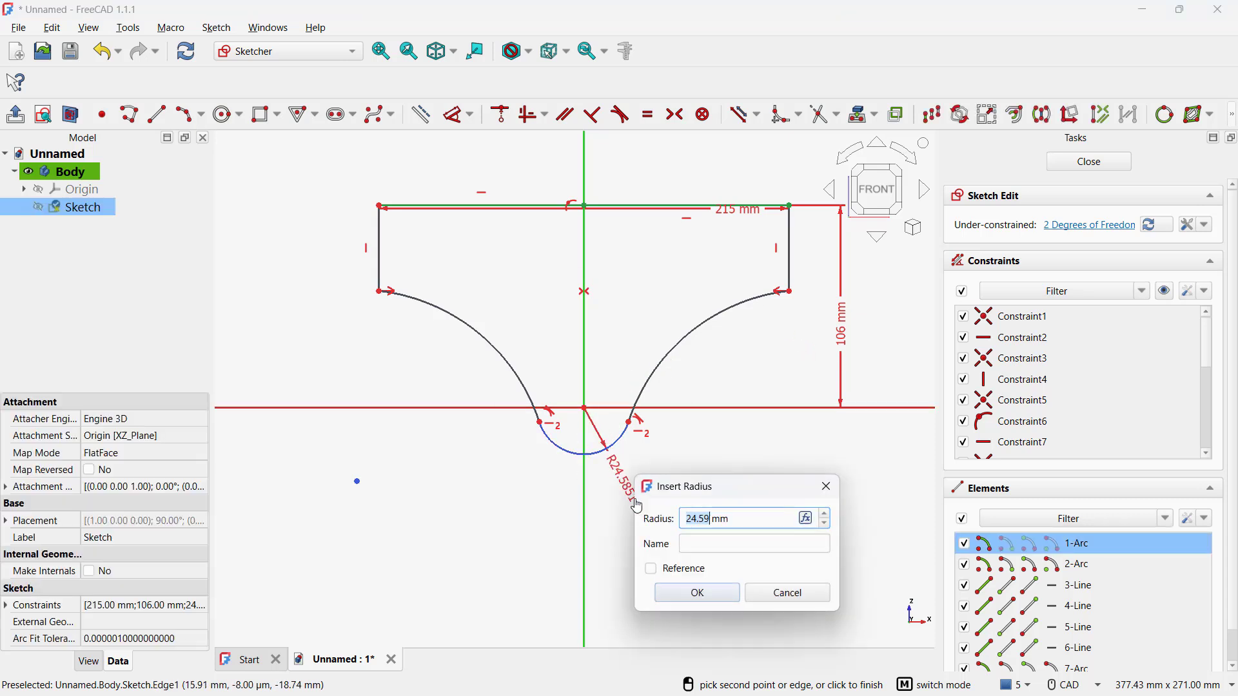
pyautogui.write('2')
pyautogui.press('Return')
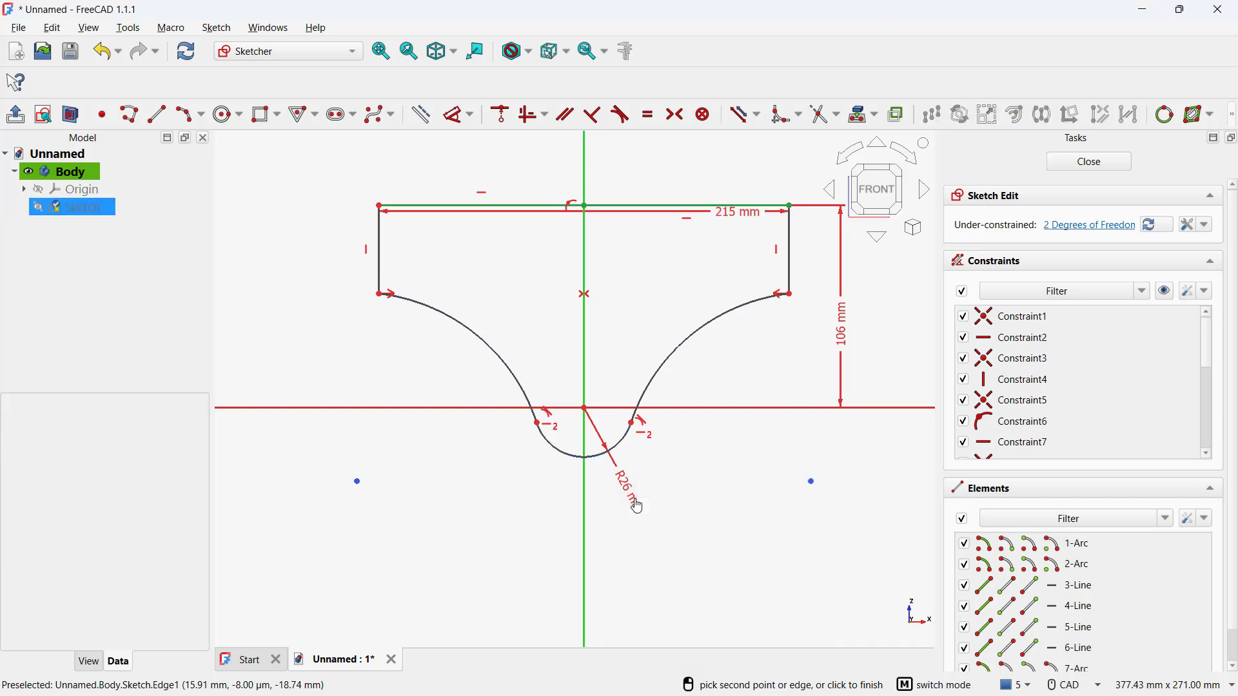
pyautogui.click(670, 386)
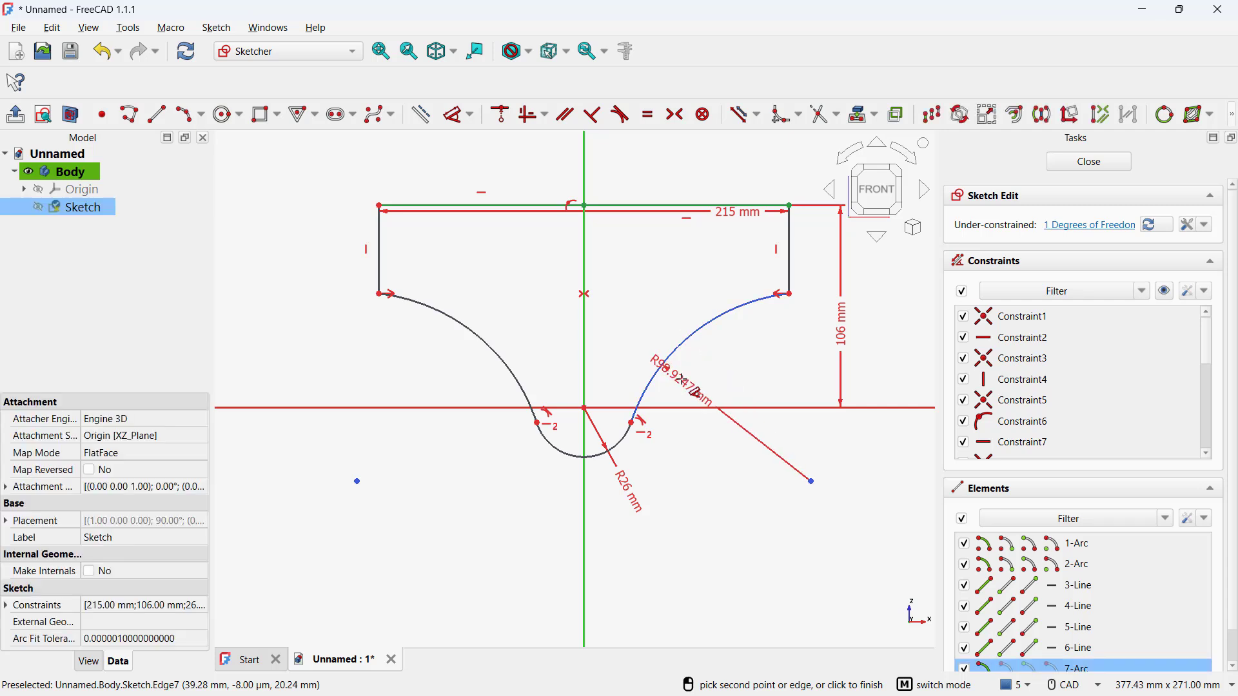
pyautogui.click(681, 379)
pyautogui.write('100')
pyautogui.press('Return')
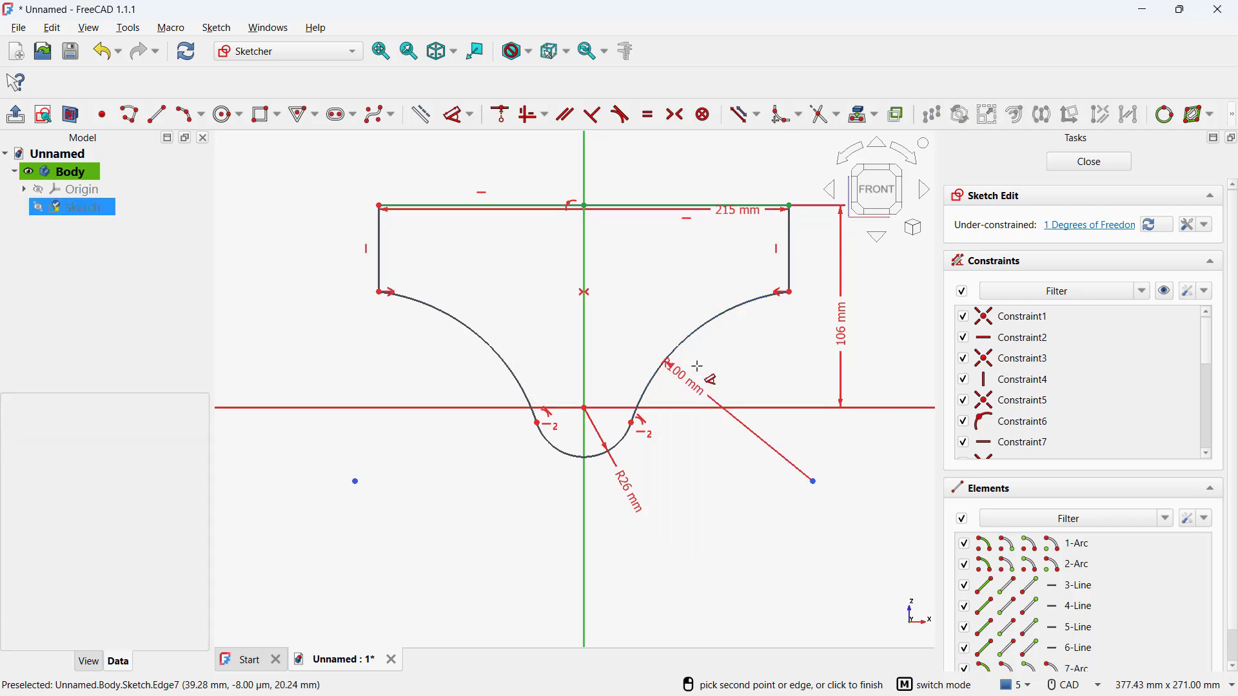
# Step: Set the right short vertical line's length to 25 mm and leave the sketch
pyautogui.click(792, 250)
pyautogui.click(816, 268)
pyautogui.write('25')
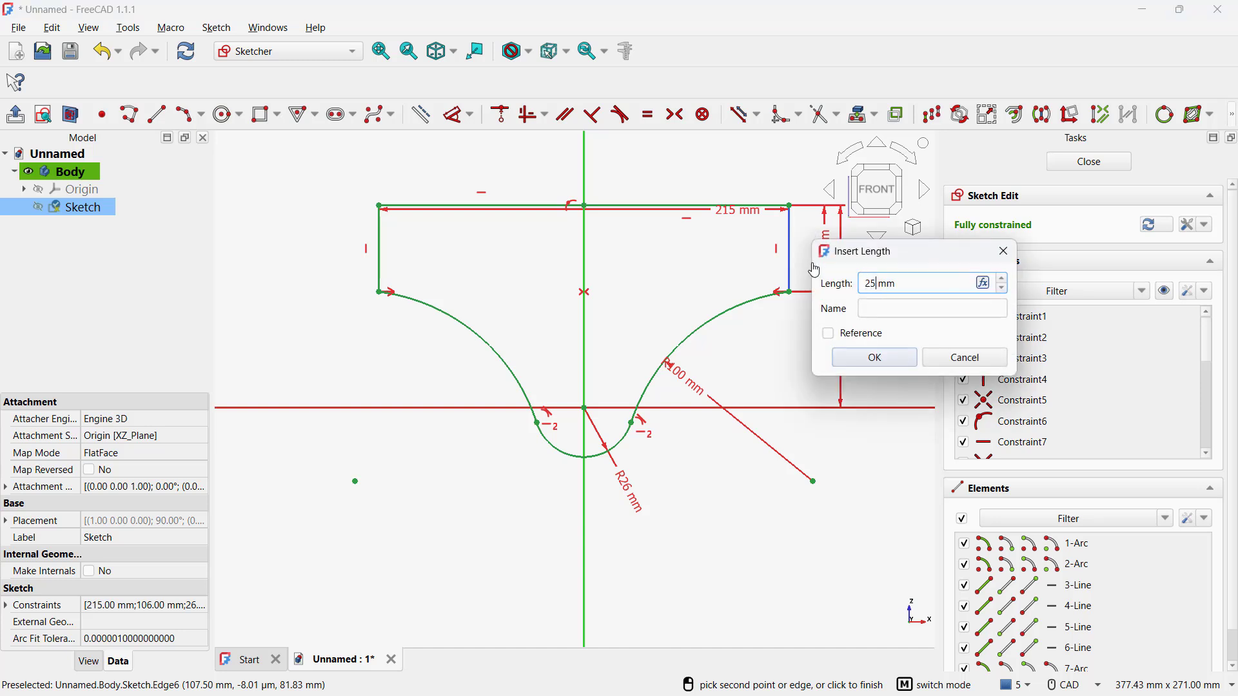
pyautogui.press('Return')
pyautogui.scroll(-2, 603, 322)
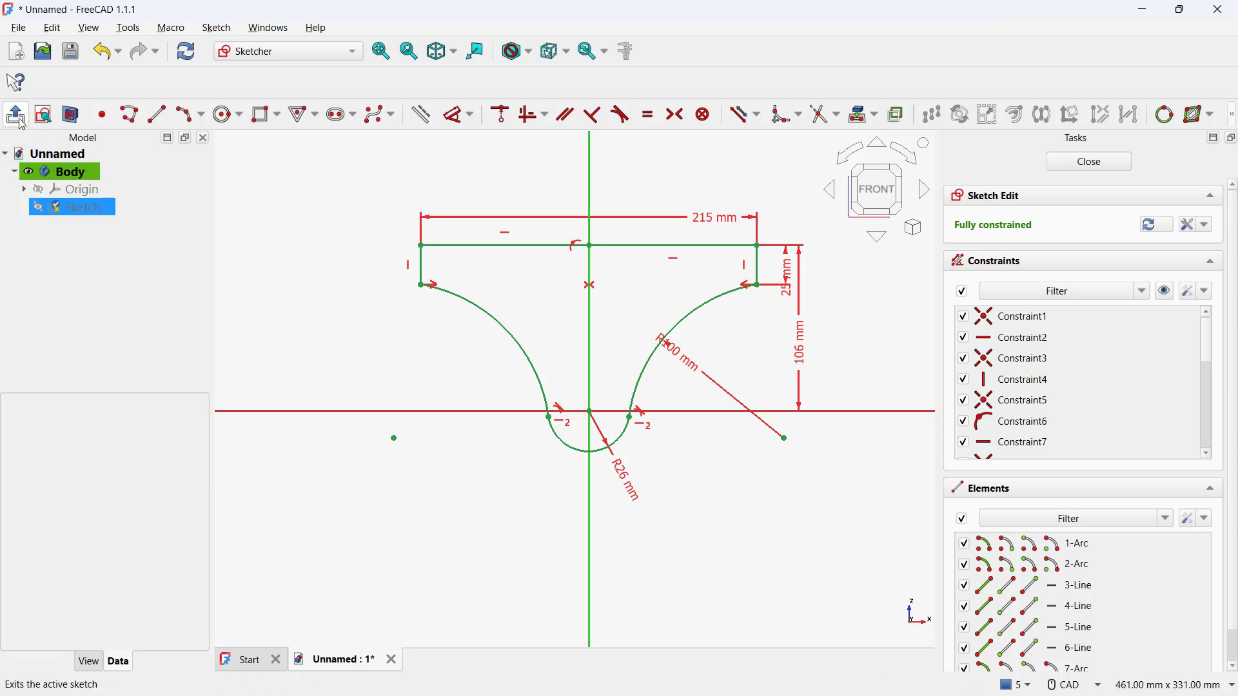
pyautogui.click(37, 122)
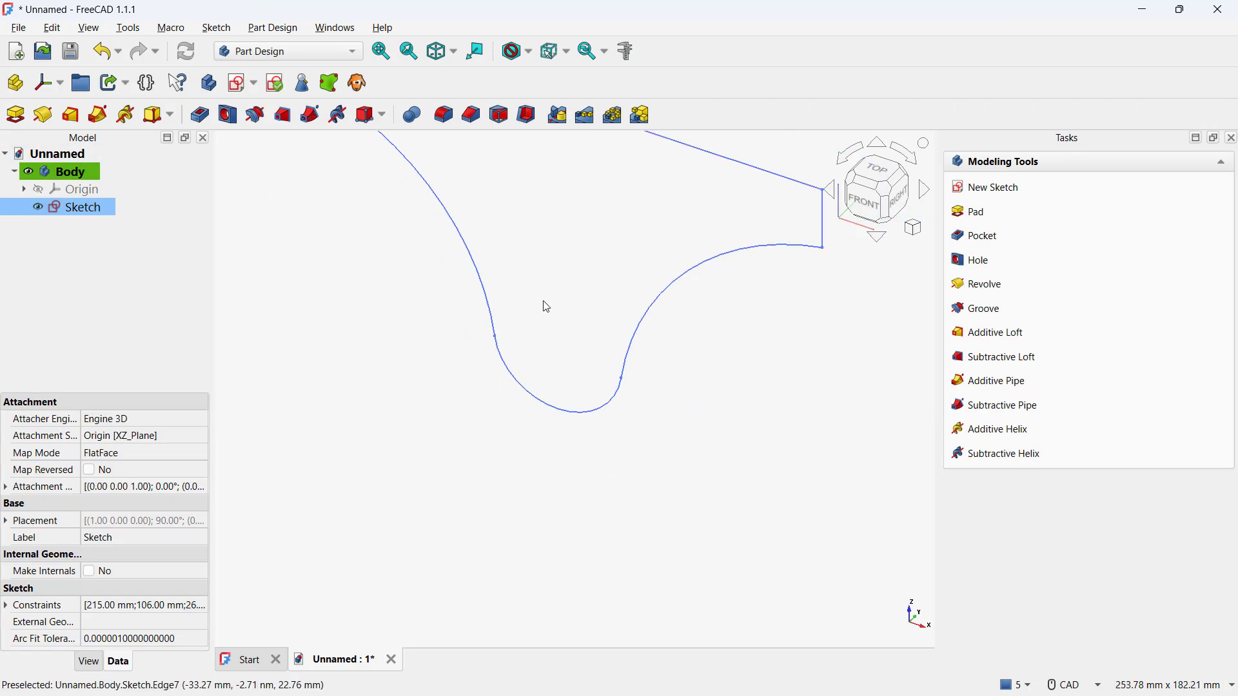
# Step: Pad the profile sketch symmetrically to a length of 25 mm
pyautogui.moveTo(561, 317)
pyautogui.mouseDown(button='middle')
pyautogui.moveTo(583, 376)
pyautogui.moveTo(624, 428)
pyautogui.mouseUp(button='middle')
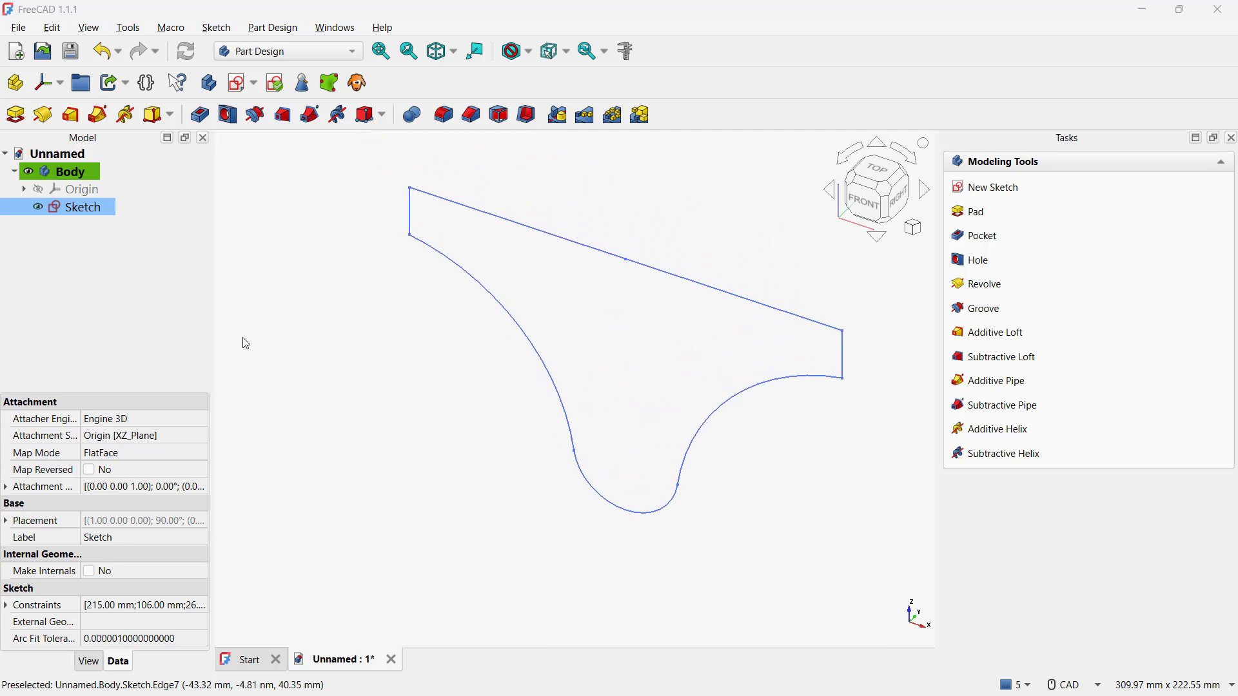
pyautogui.click(15, 116)
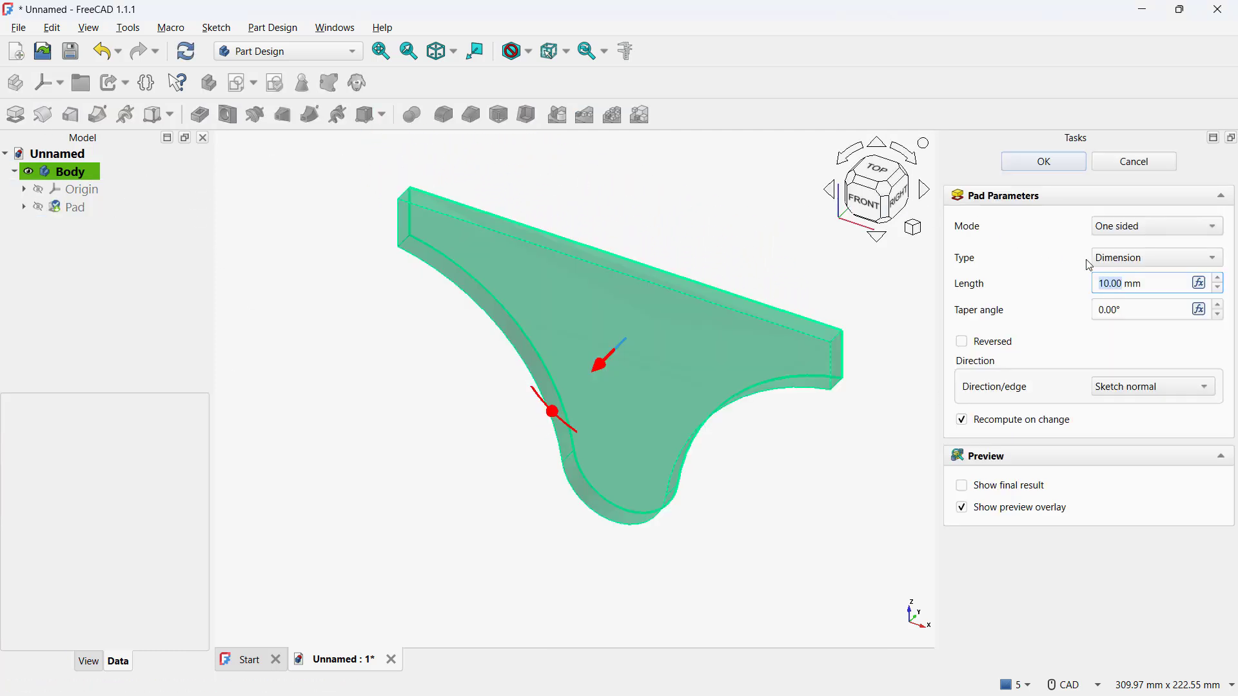
pyautogui.click(1136, 233)
pyautogui.click(1138, 265)
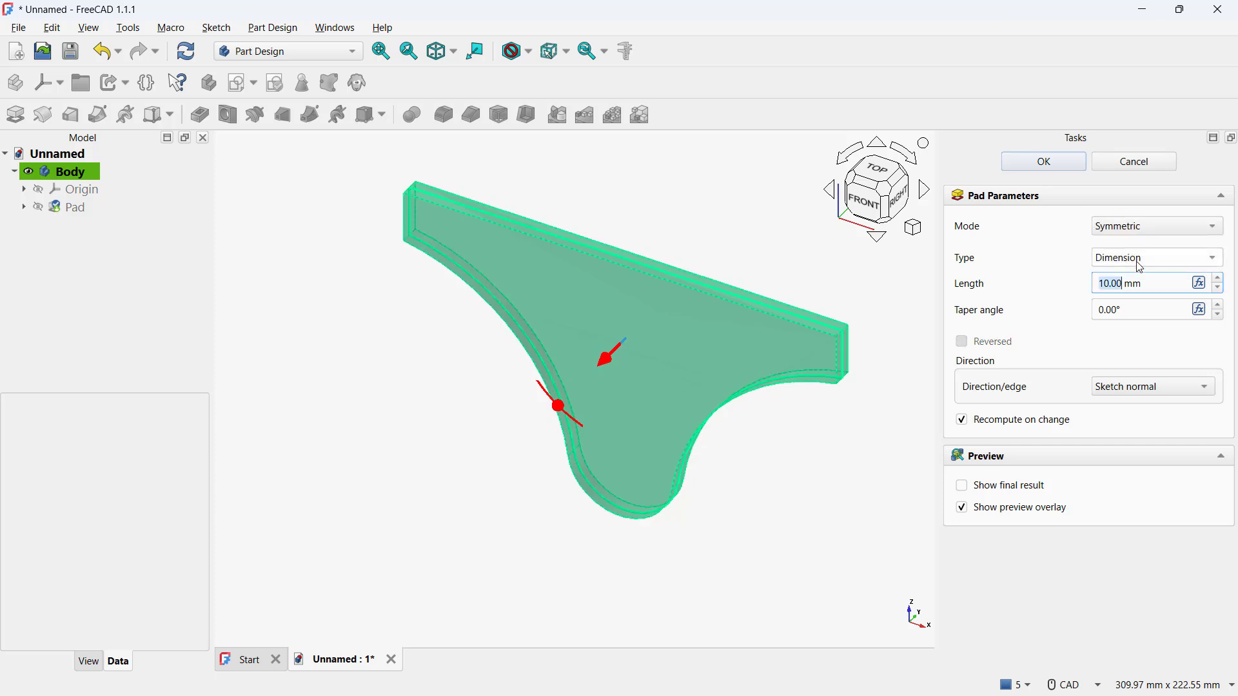
pyautogui.write('25')
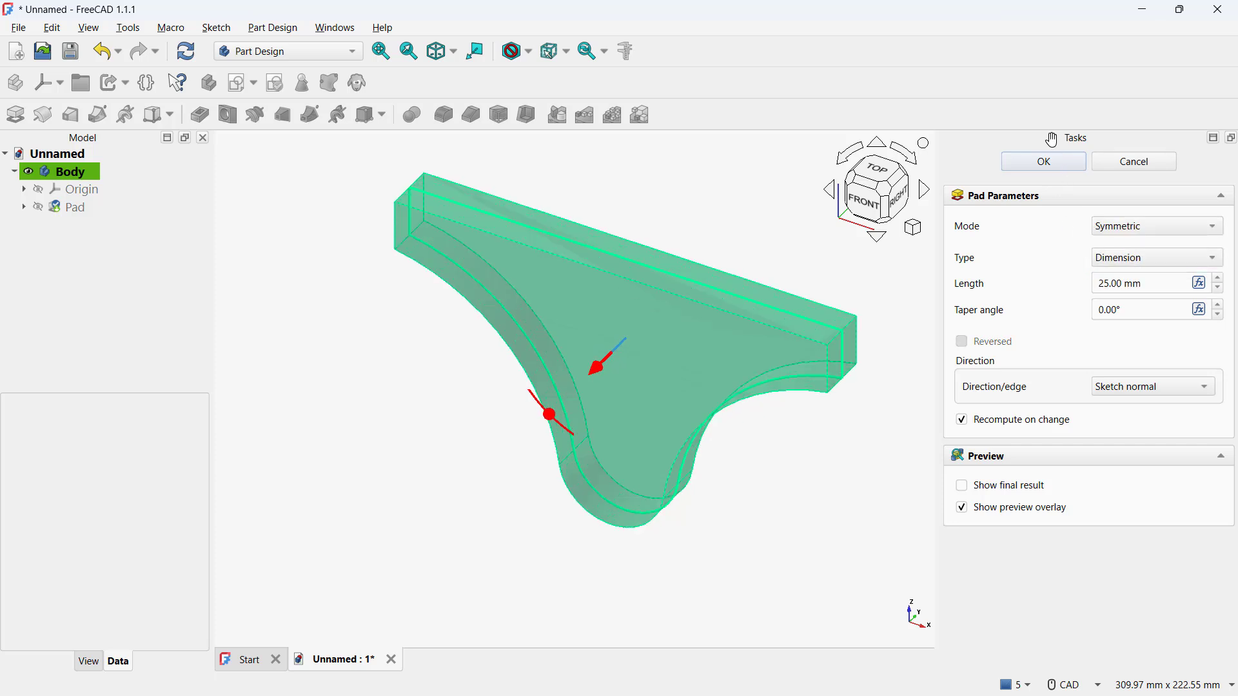
pyautogui.click(1047, 162)
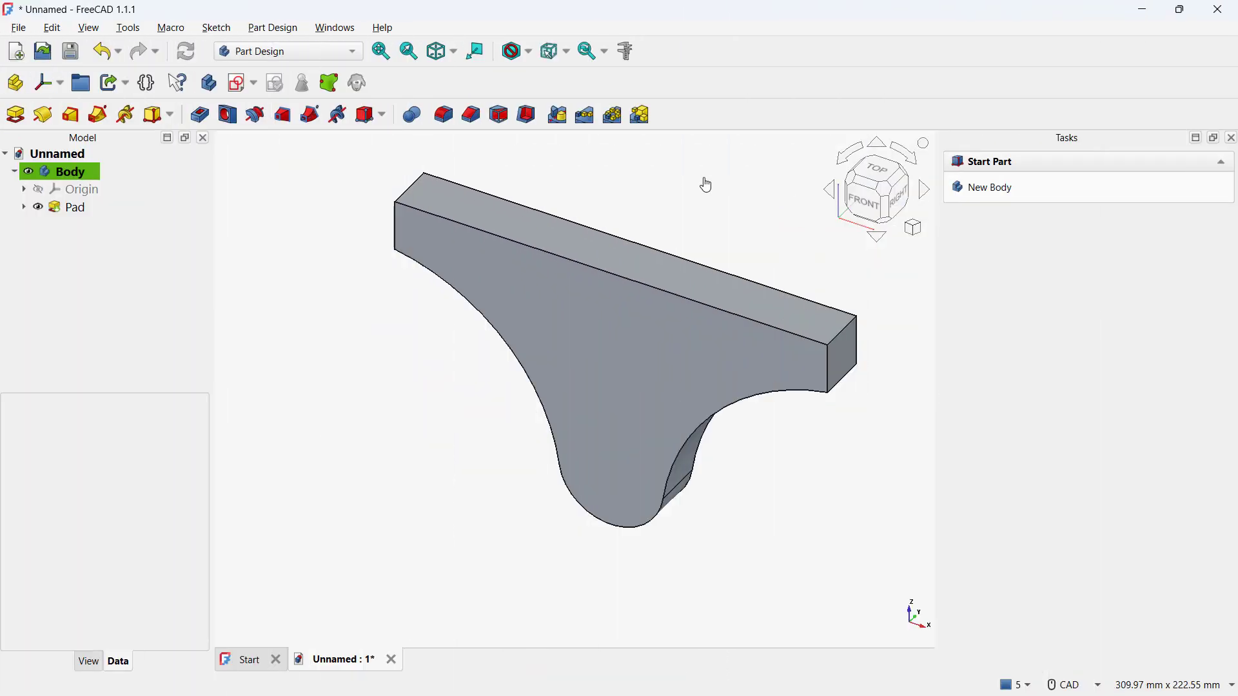
# Step: Create a new sketch in the body on the XZ base plane
pyautogui.click(237, 83)
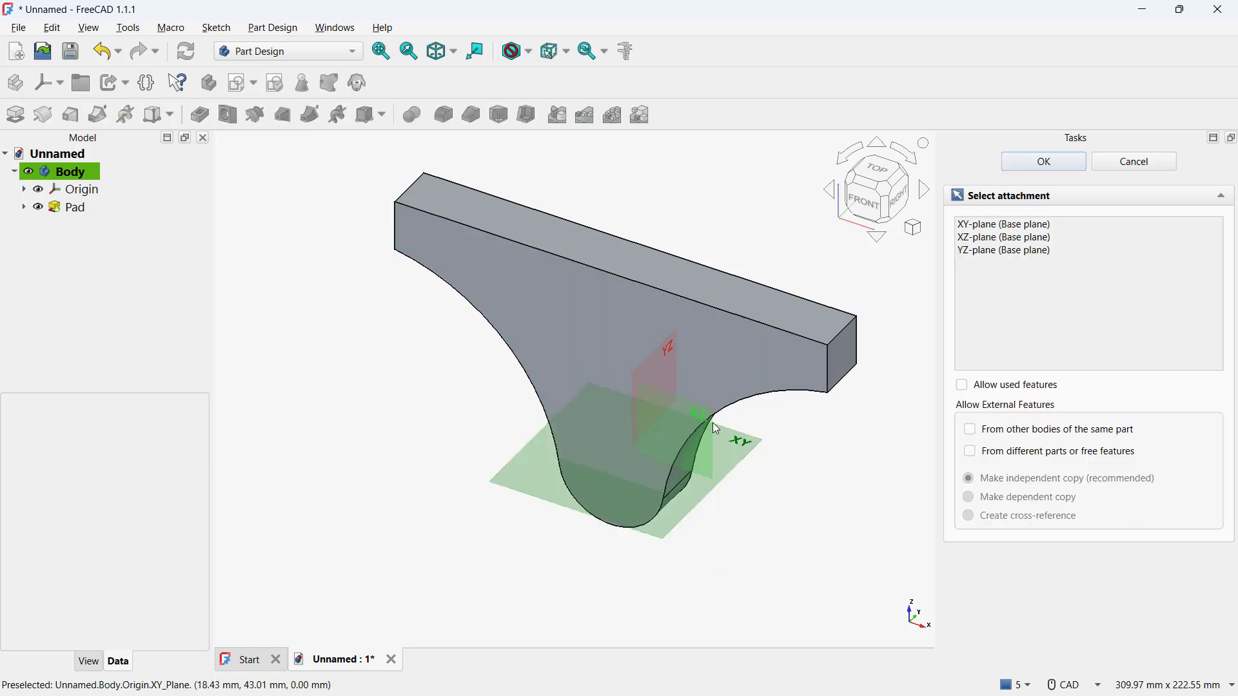
pyautogui.scroll(-2, 713, 420)
pyautogui.scroll(-4, 745, 414)
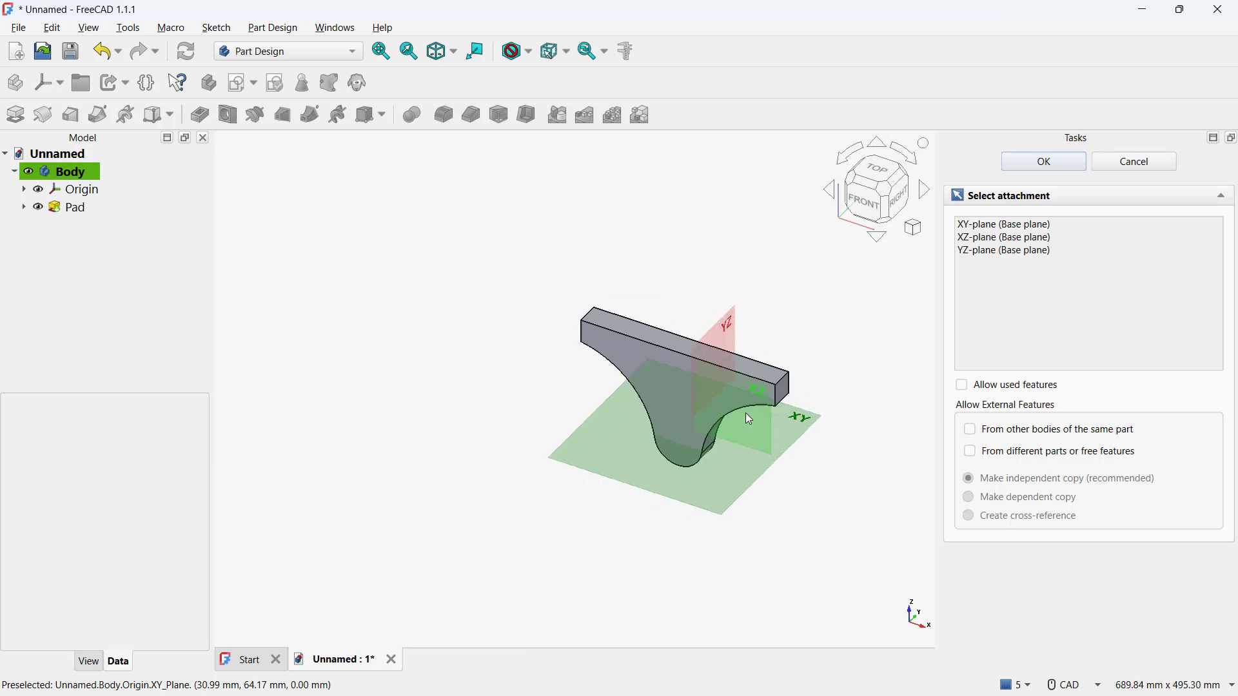
pyautogui.click(797, 383)
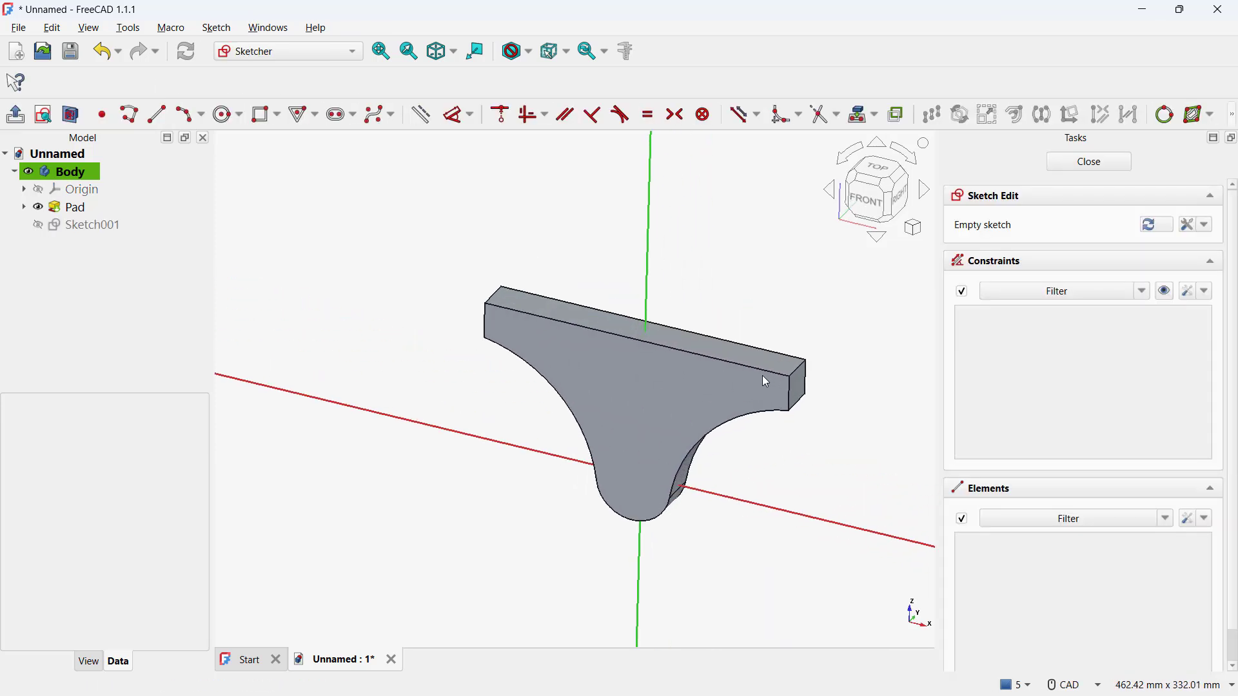
pyautogui.scroll(2, 770, 348)
pyautogui.scroll(-1, 735, 350)
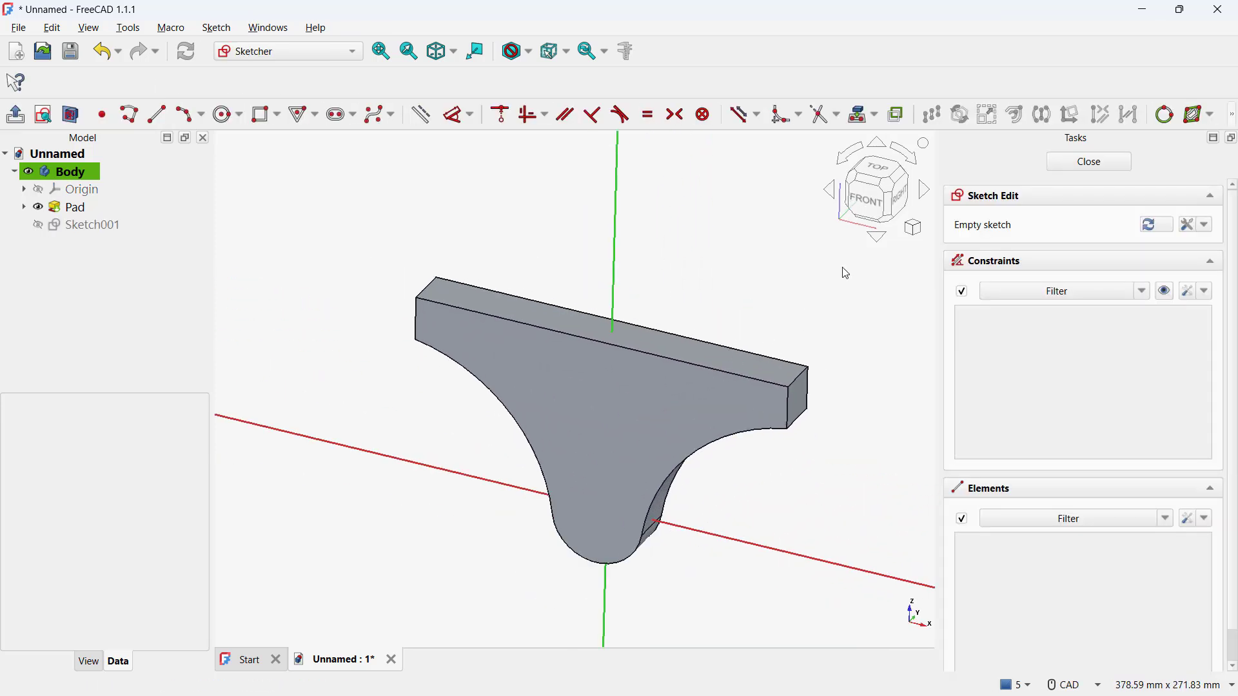
pyautogui.click(862, 194)
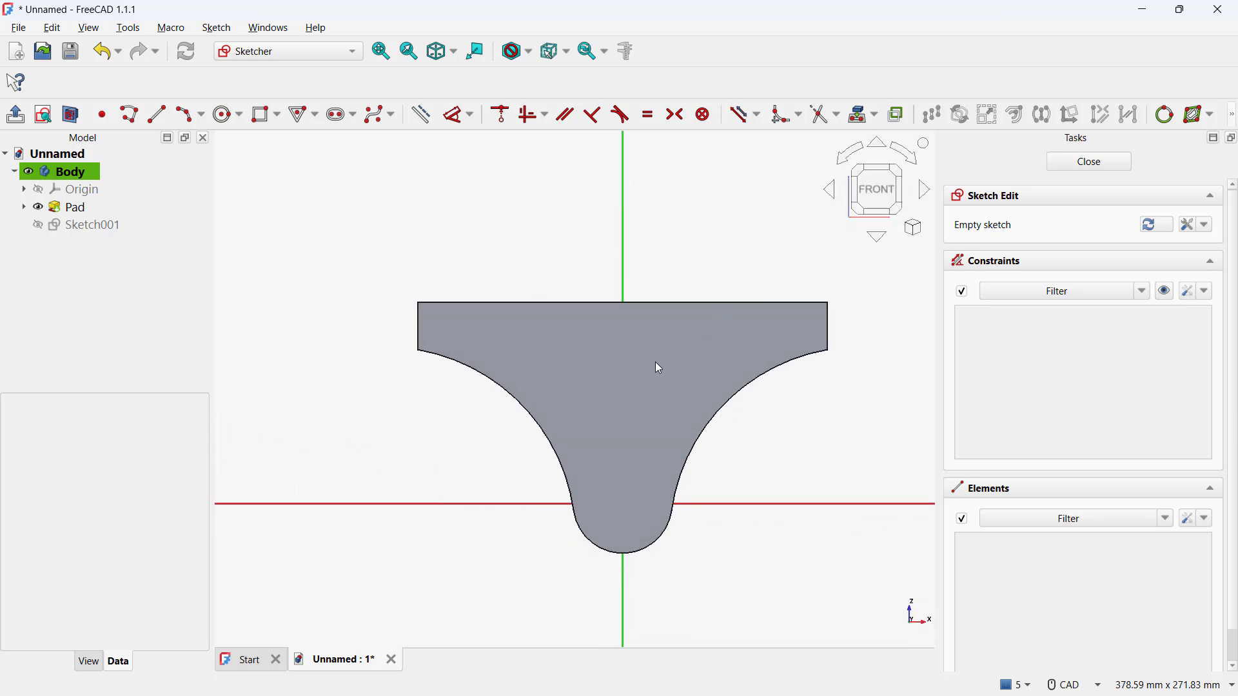
pyautogui.scroll(1, 659, 367)
pyautogui.click(422, 114)
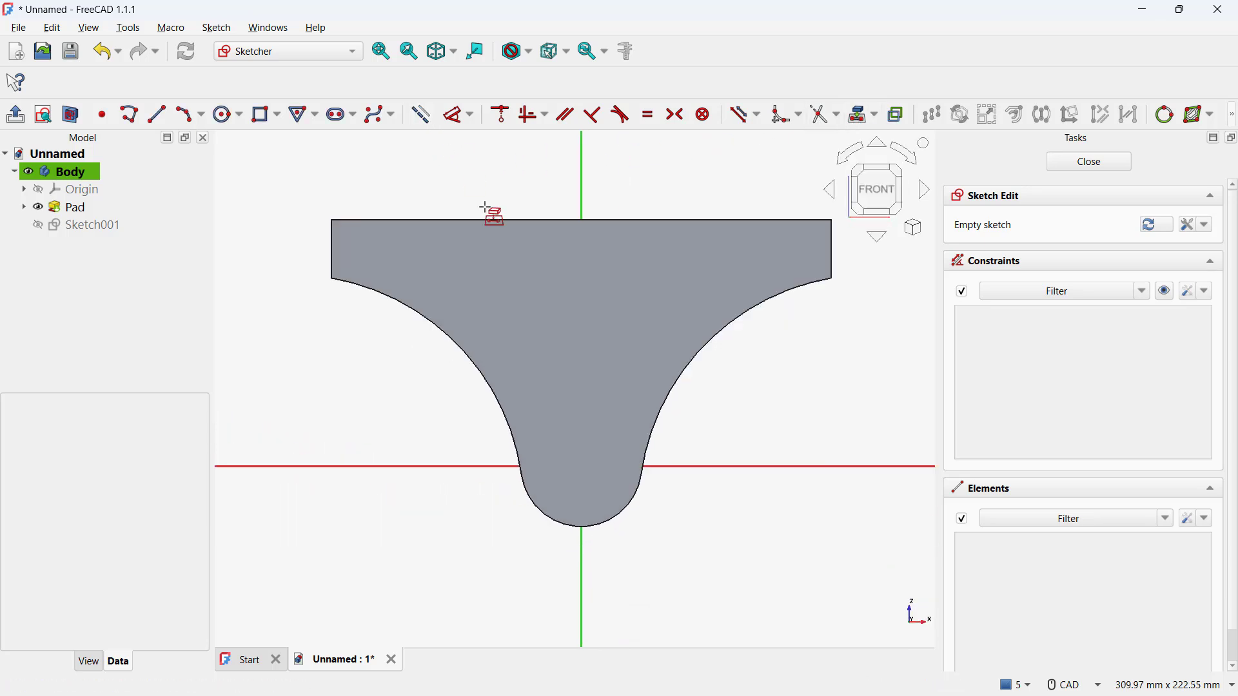
pyautogui.click(548, 513)
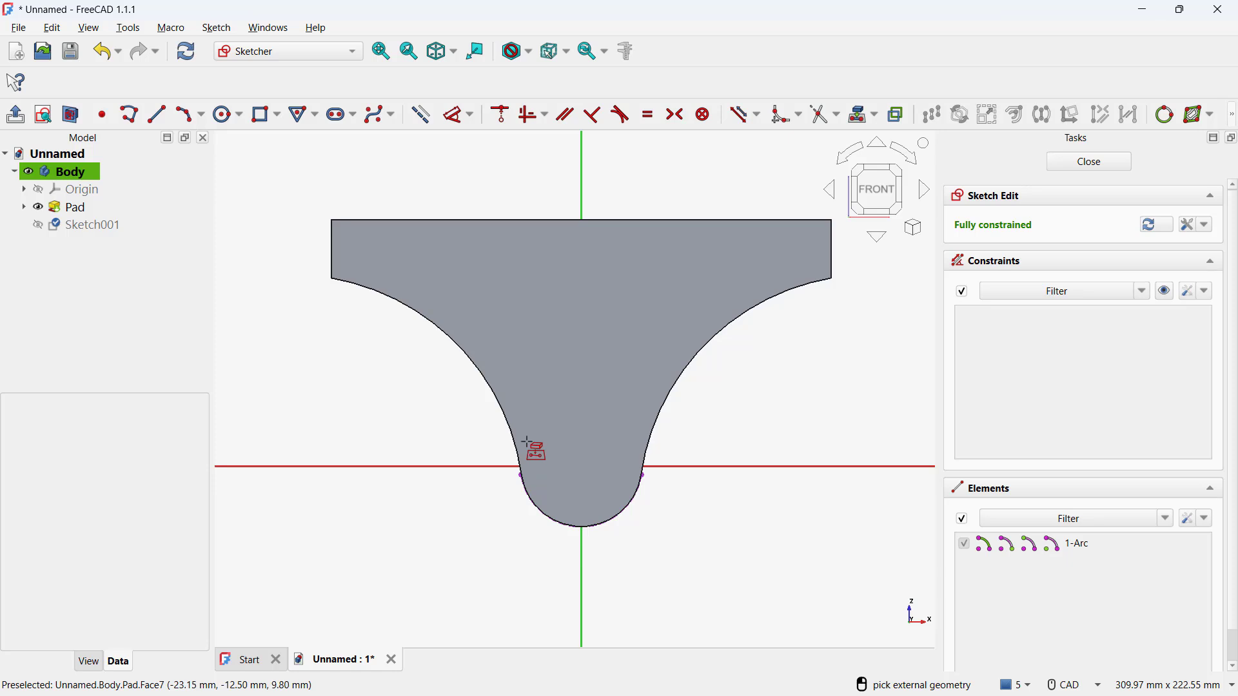
pyautogui.hotkey('ctrl', 'z')
pyautogui.press('Escape')
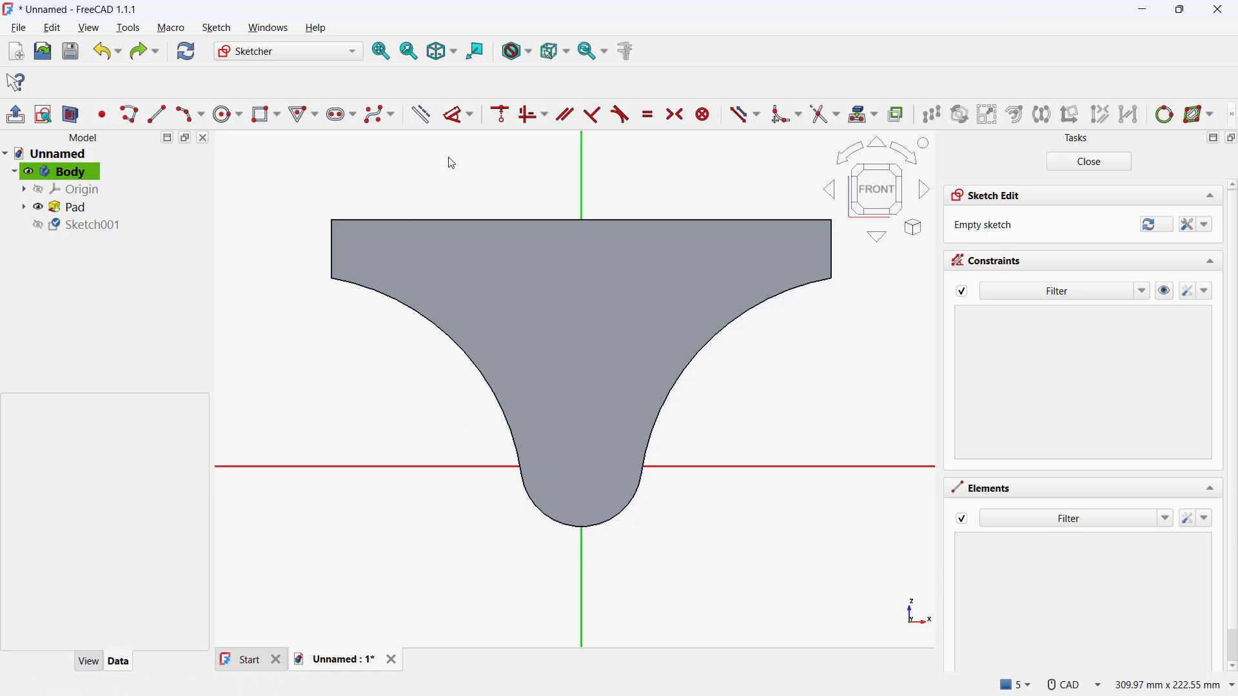
# Step: Draw a 52 mm diameter circle centred on the origin, show it in section view, and leave the sketch
pyautogui.click(228, 114)
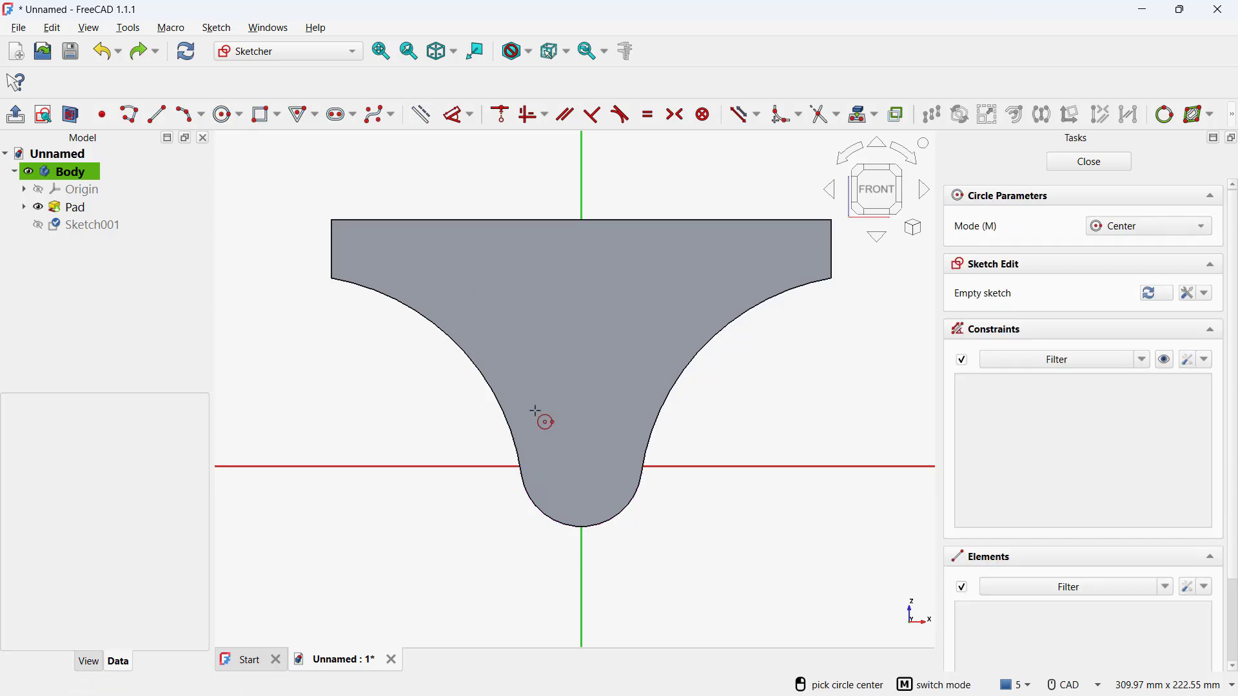
pyautogui.click(581, 467)
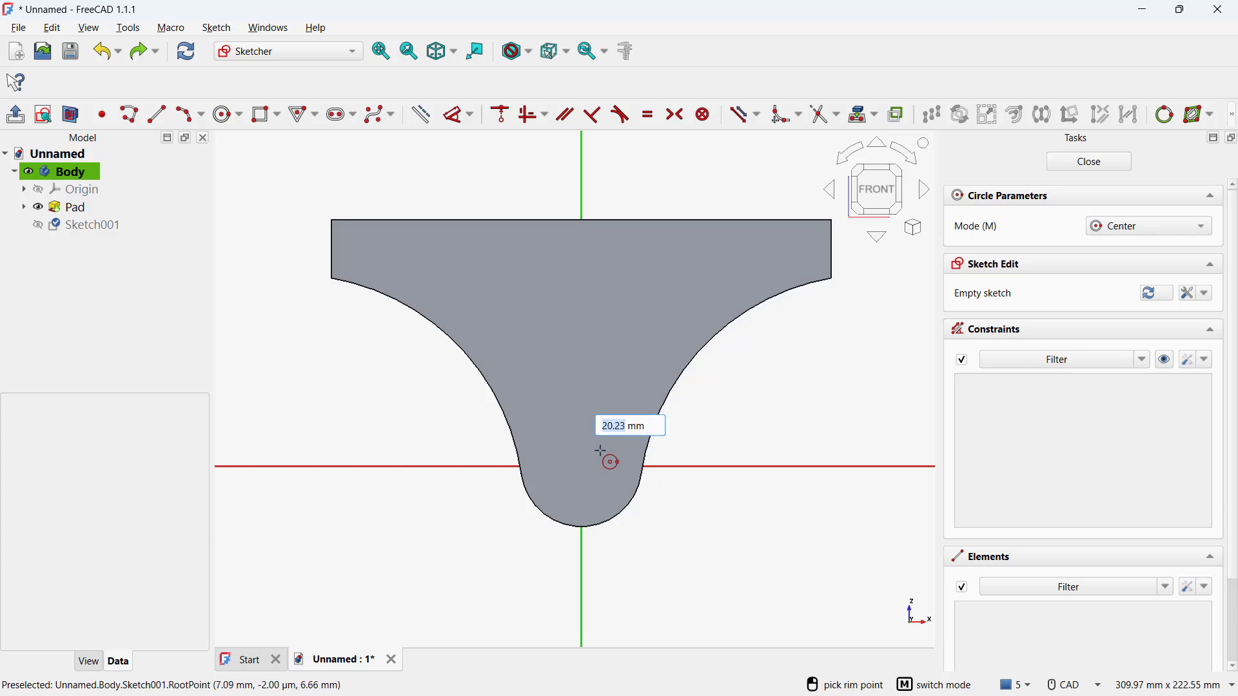
pyautogui.write('52')
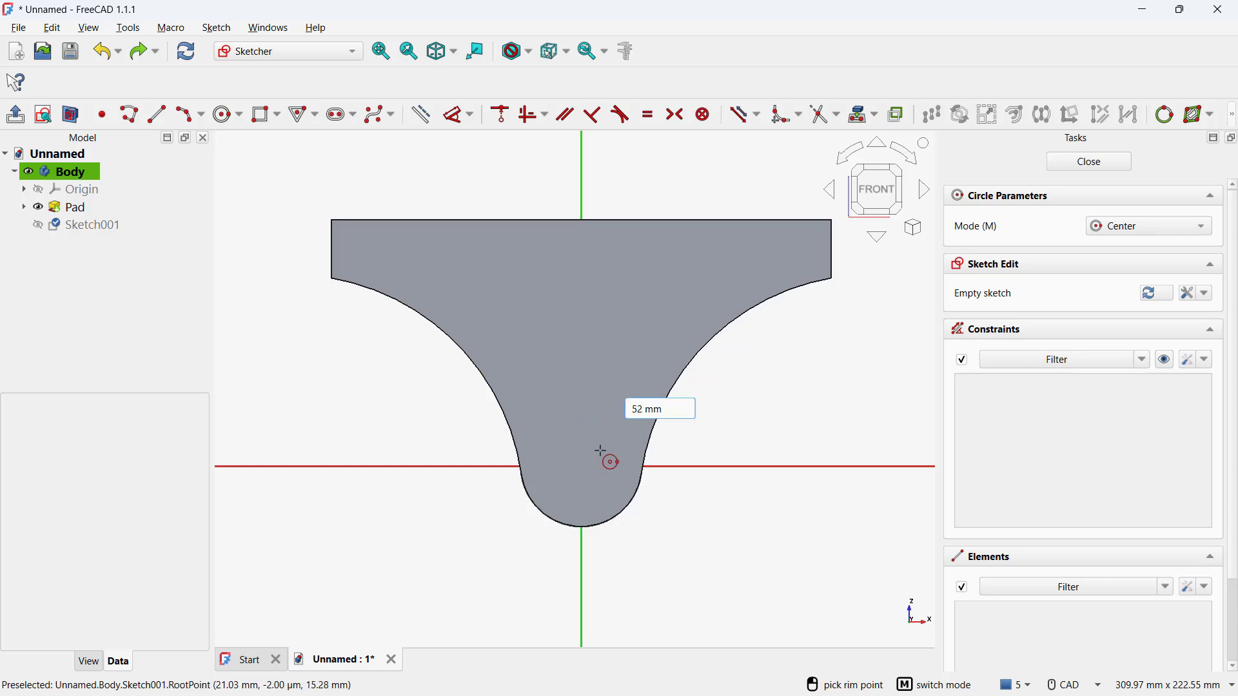
pyautogui.press('Return')
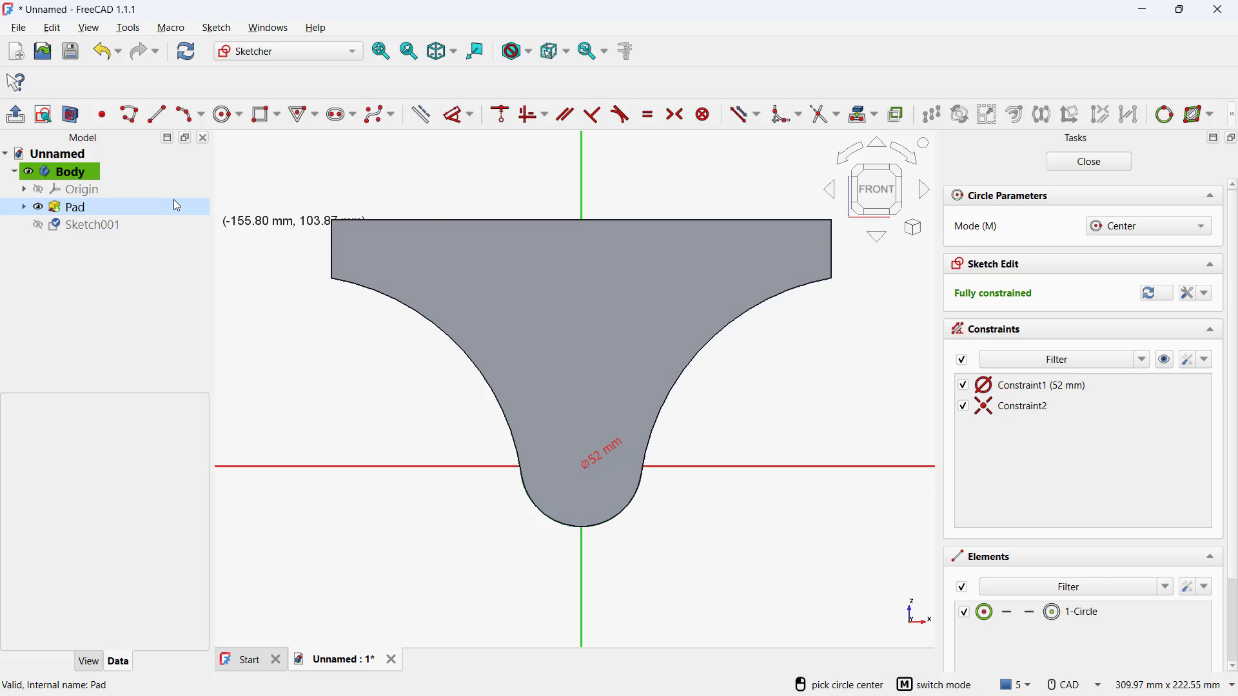
pyautogui.click(71, 114)
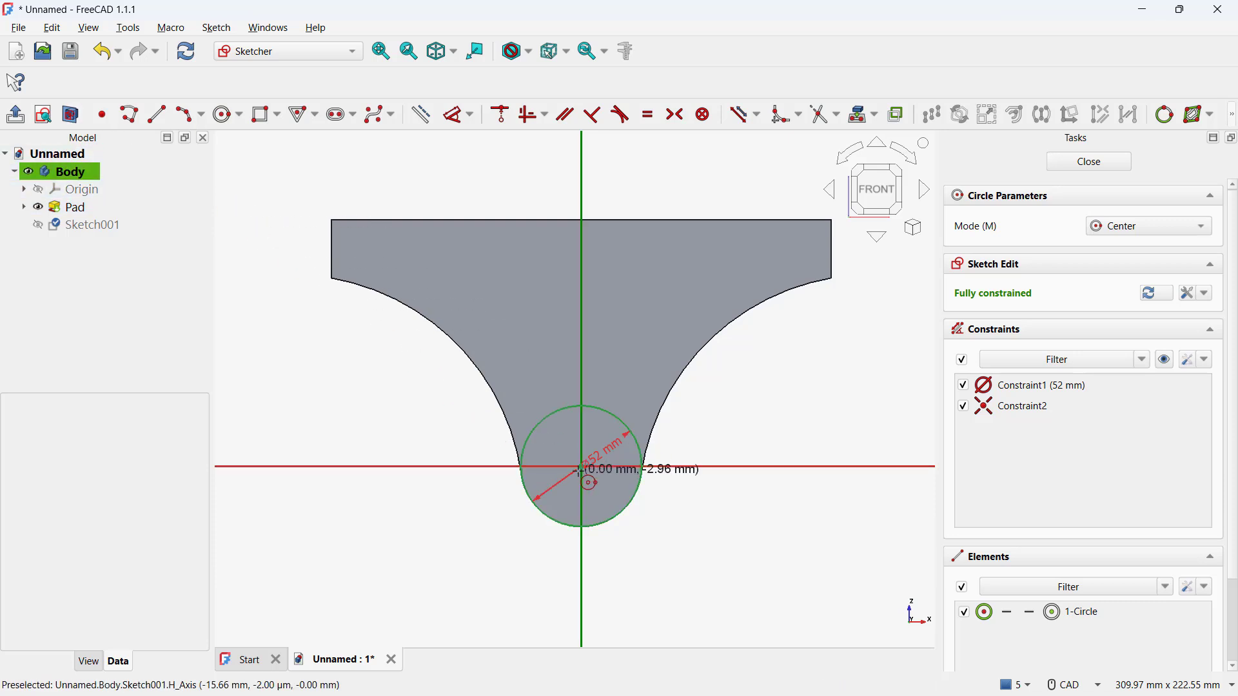
pyautogui.click(15, 115)
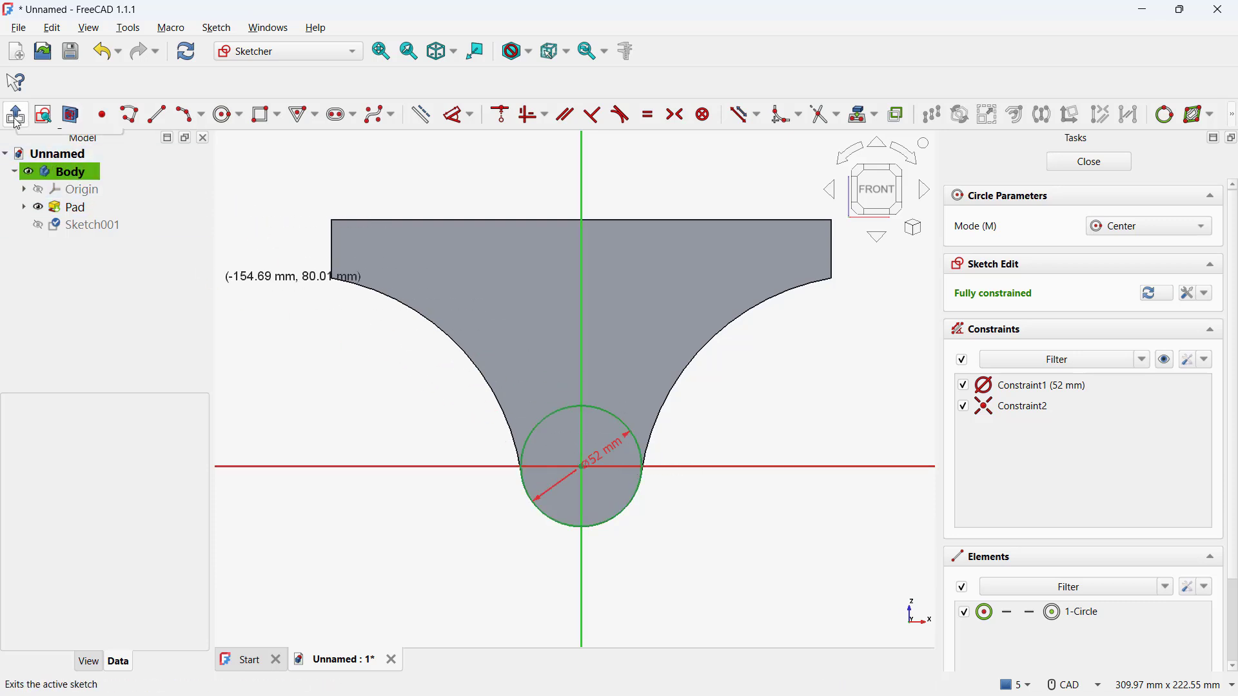
# Step: Pad the circle sketch symmetrically to a length of 52 mm
pyautogui.click(17, 122)
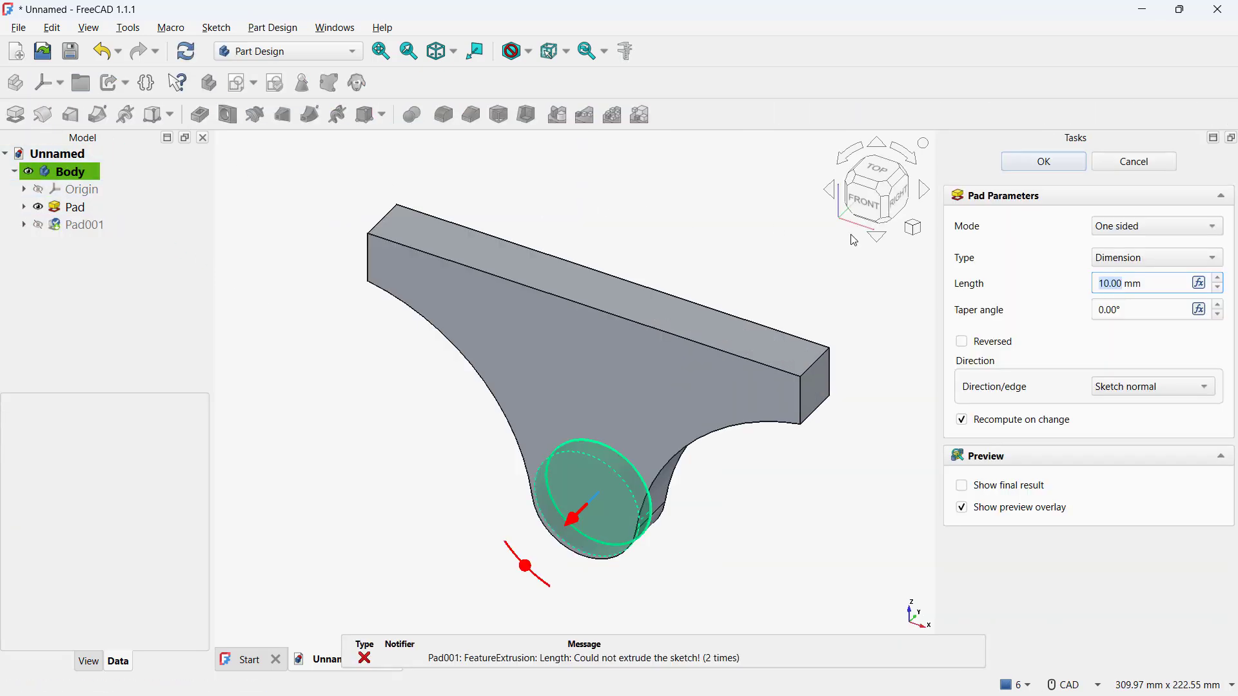
pyautogui.click(1147, 227)
pyautogui.click(1148, 265)
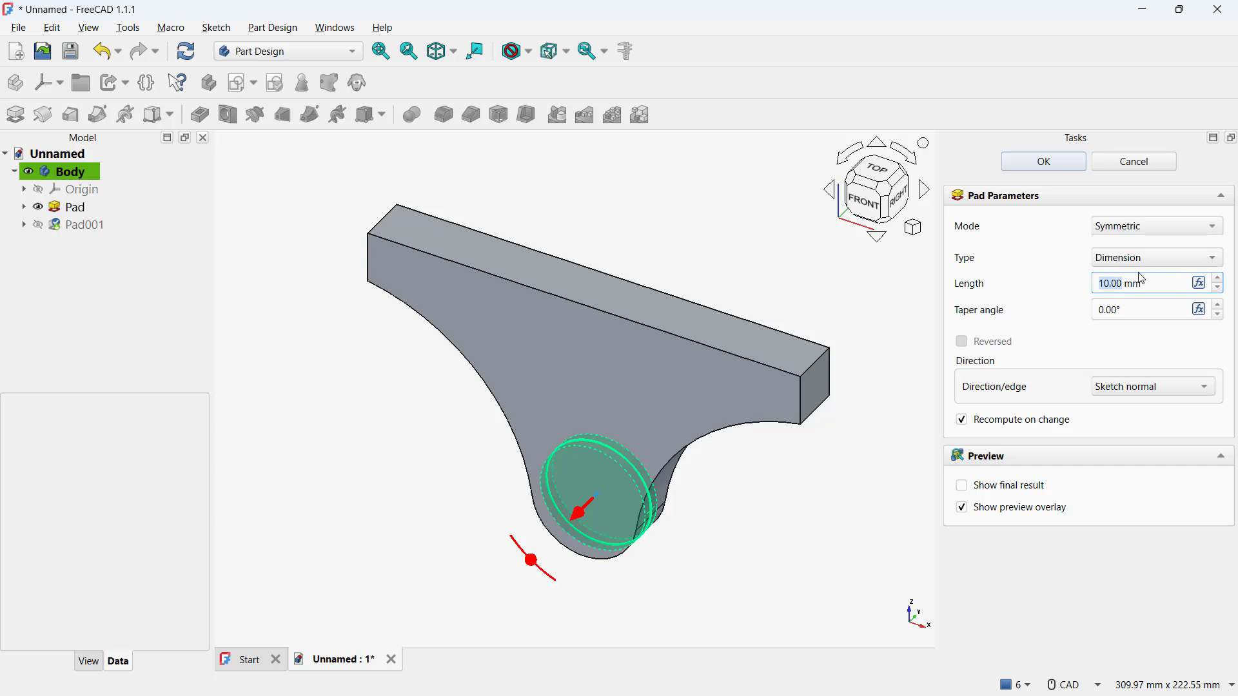
pyautogui.write('52')
pyautogui.click(1042, 164)
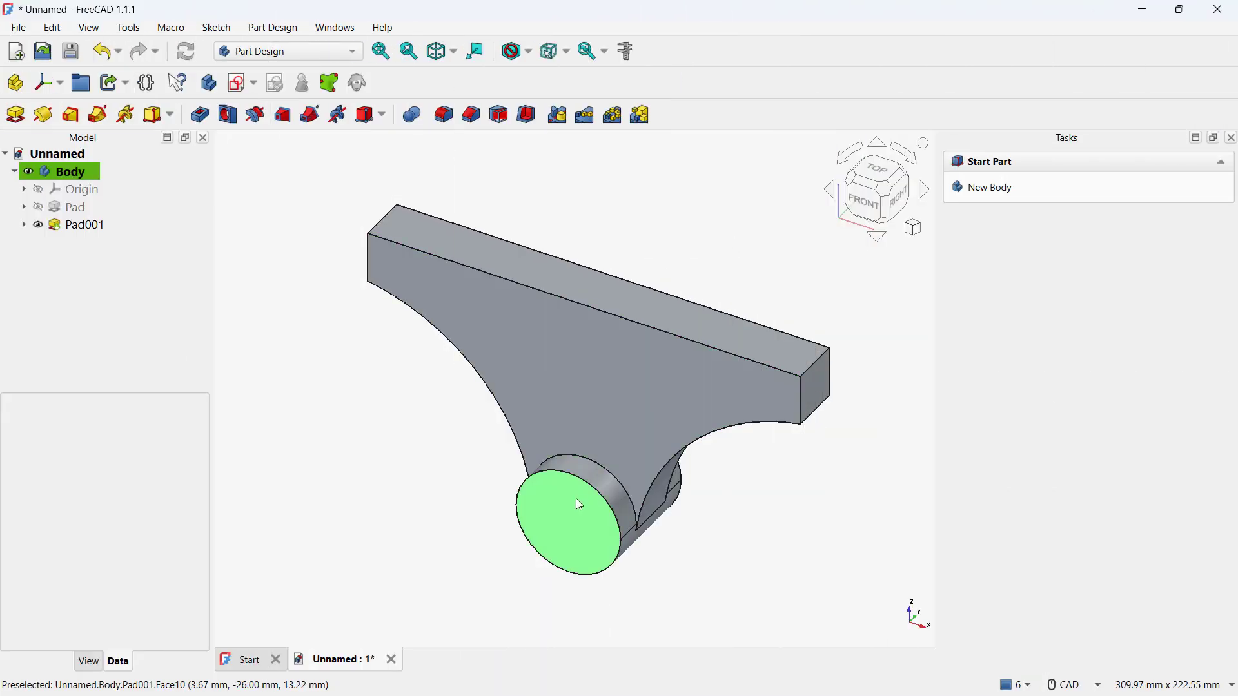
# Step: Sketch a 46 mm diameter circle centred on the origin on the cylinder's front face, and leave the sketch
pyautogui.click(575, 497)
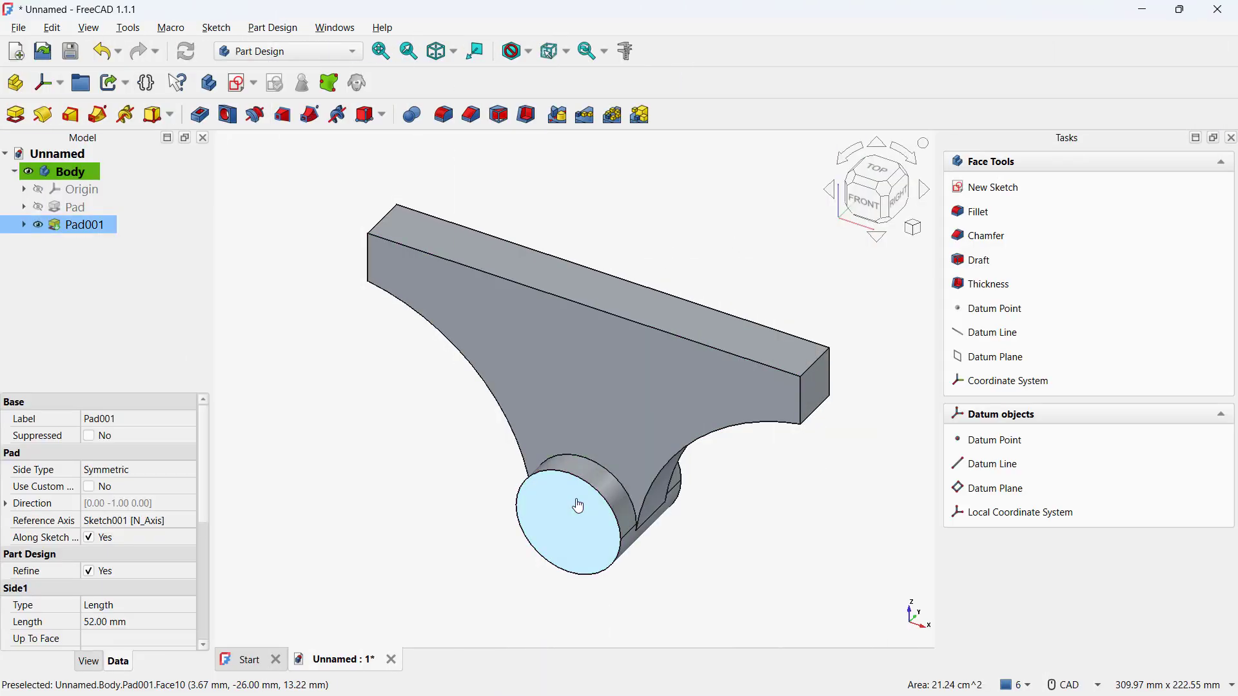
pyautogui.click(239, 83)
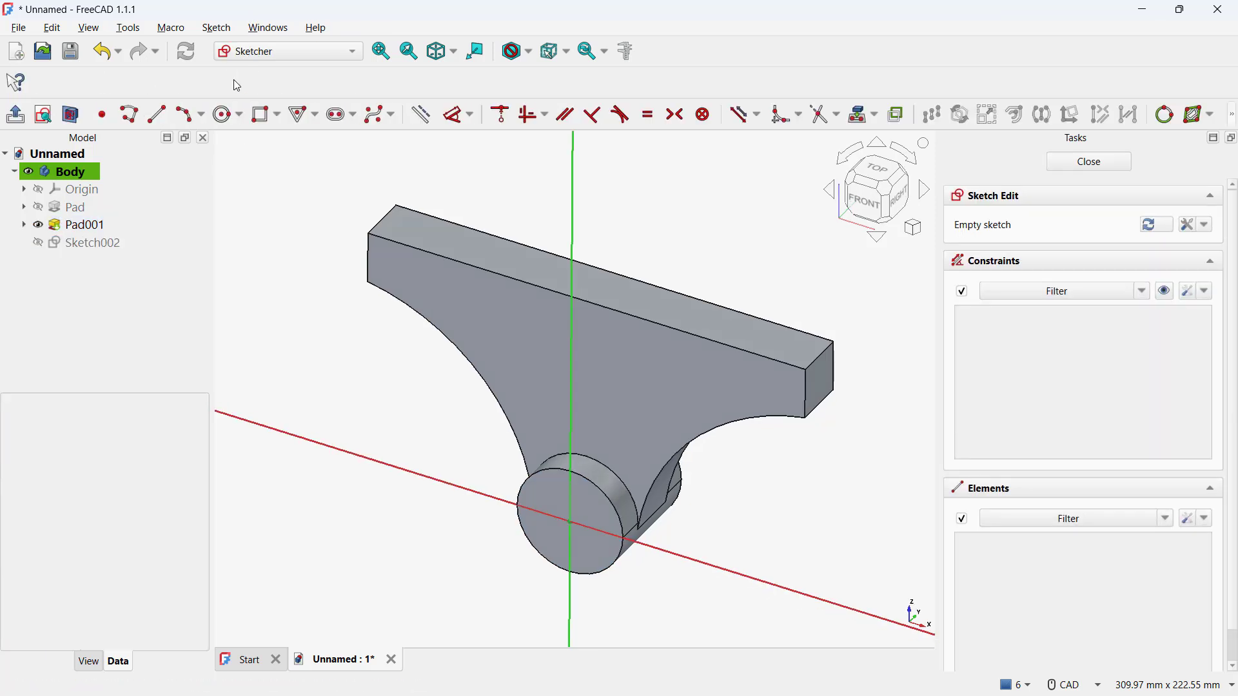
pyautogui.click(224, 114)
pyautogui.click(626, 474)
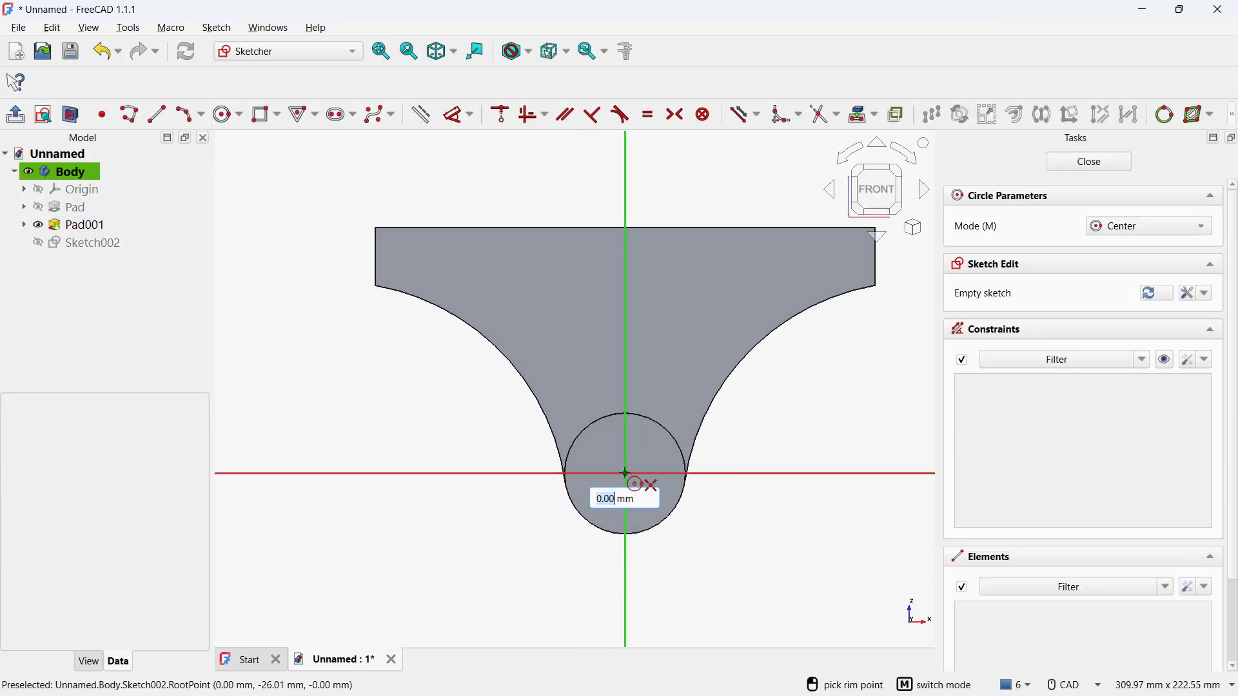
pyautogui.write('46')
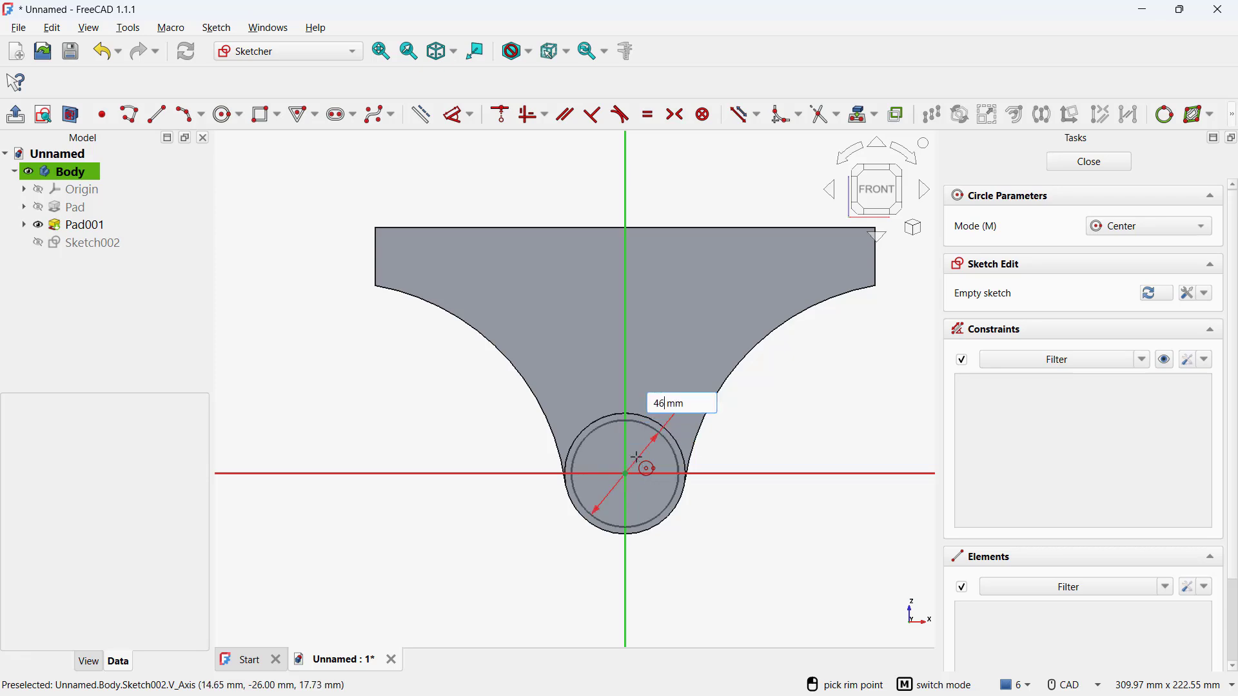
pyautogui.press('Return')
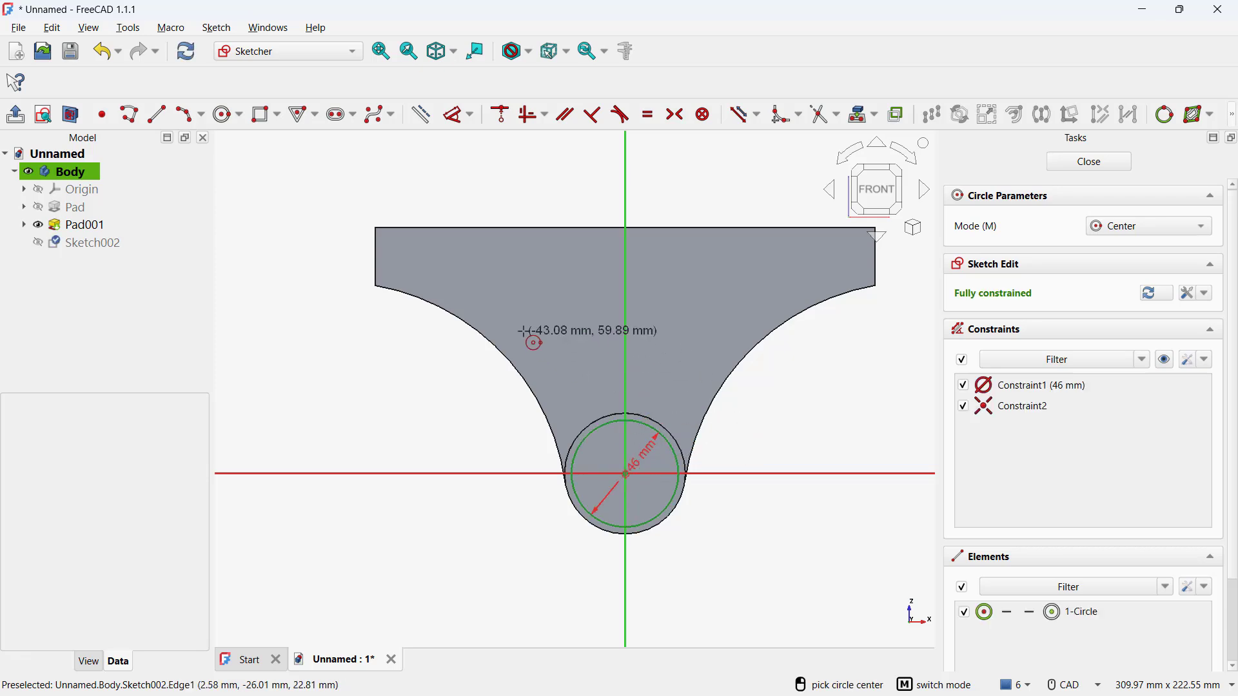
pyautogui.click(16, 114)
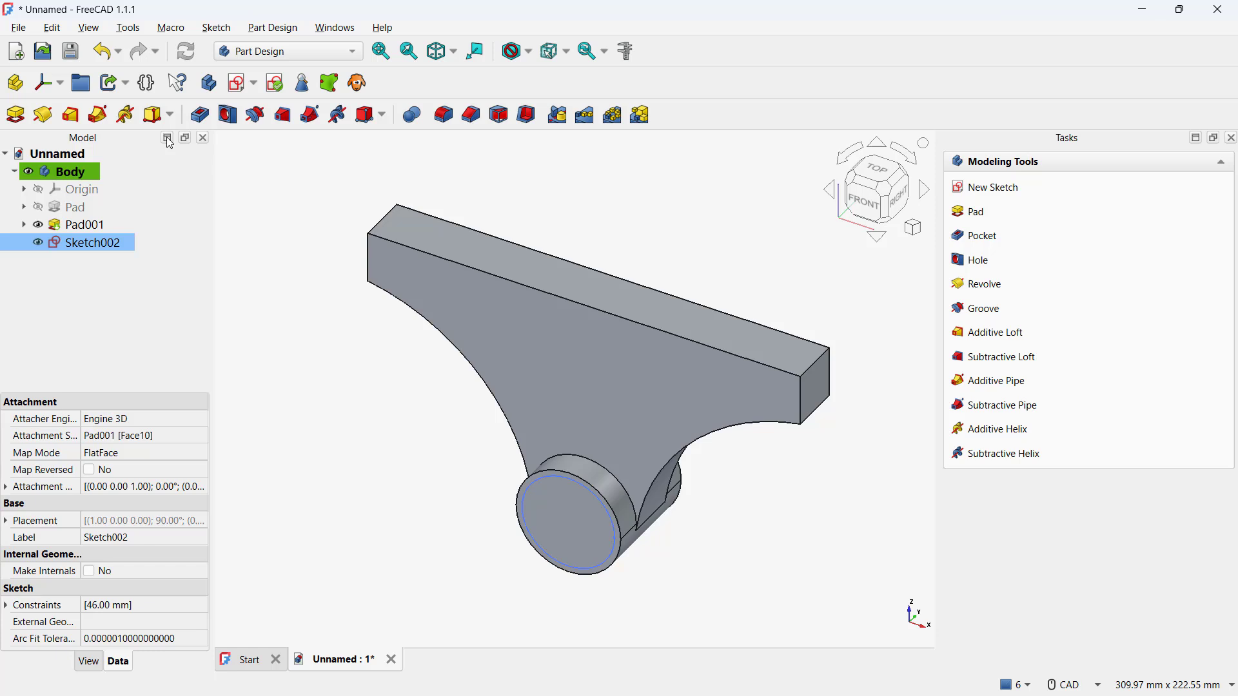
# Step: Pocket the 46 mm circle through all to bore out the cylinder
pyautogui.click(199, 115)
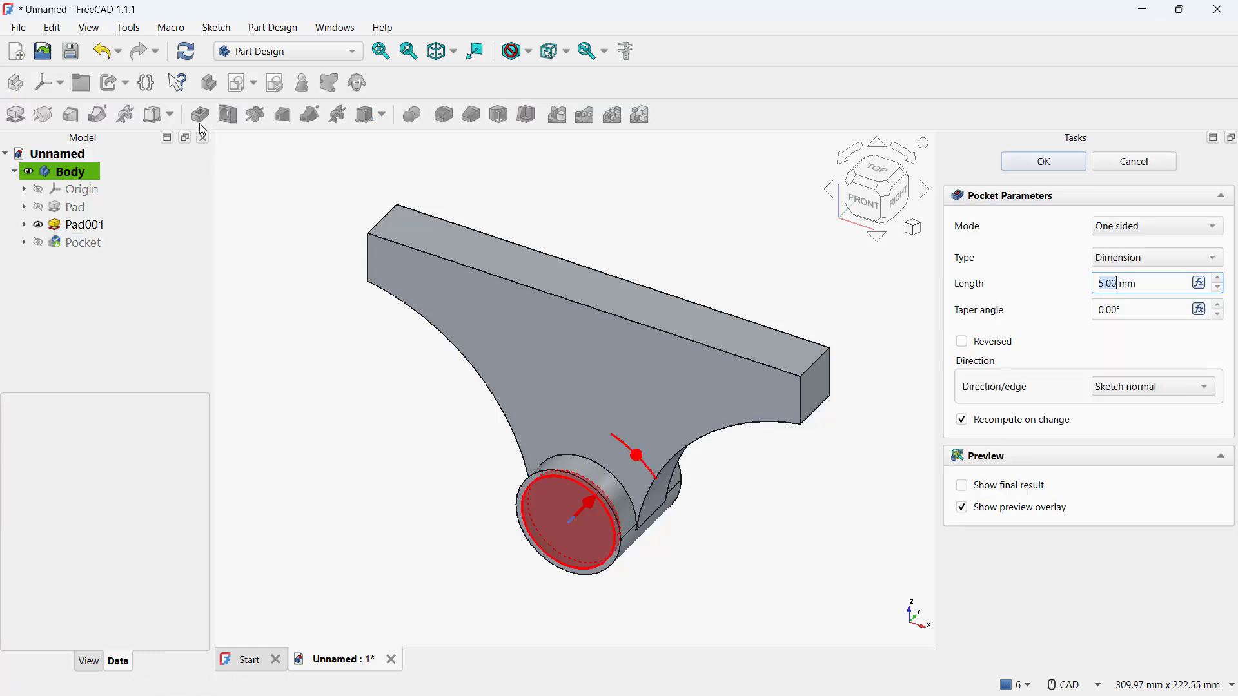
pyautogui.click(1120, 259)
pyautogui.click(1122, 278)
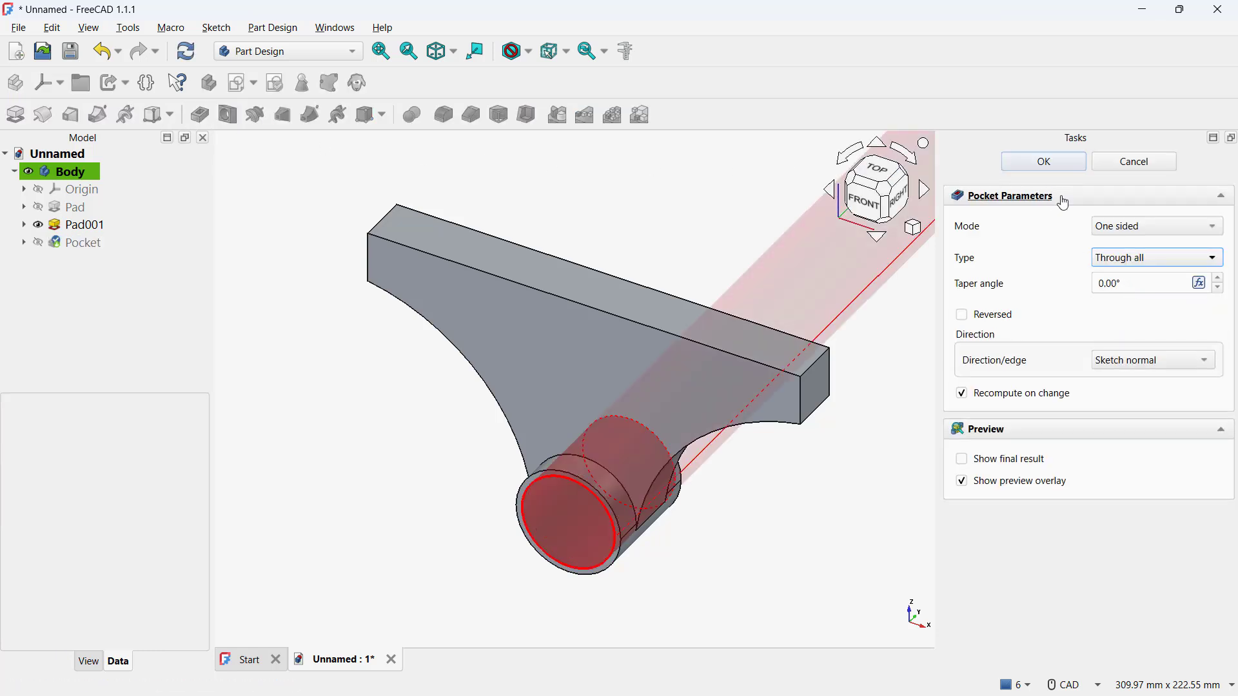
pyautogui.click(1045, 162)
# Step: Sketch a 126 mm by 22 mm rectangle on the plate's front face, just below its top edge and roughly centred on the vertical axis
pyautogui.scroll(-2, 716, 451)
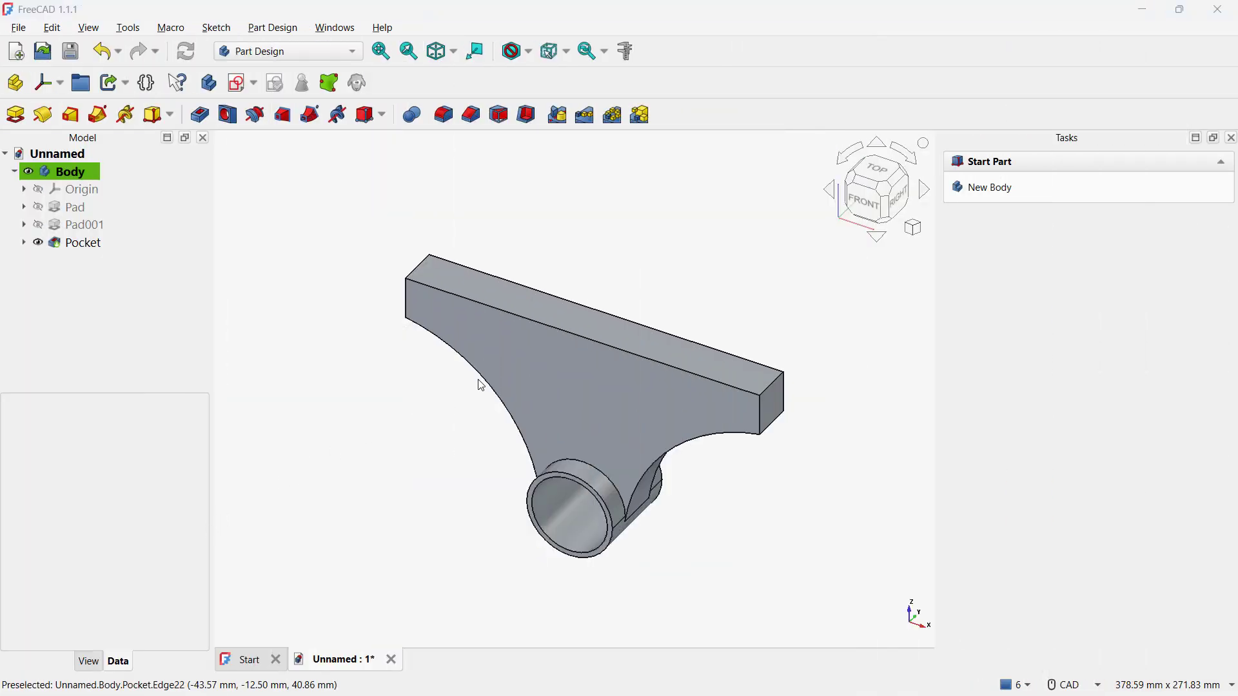
pyautogui.click(552, 343)
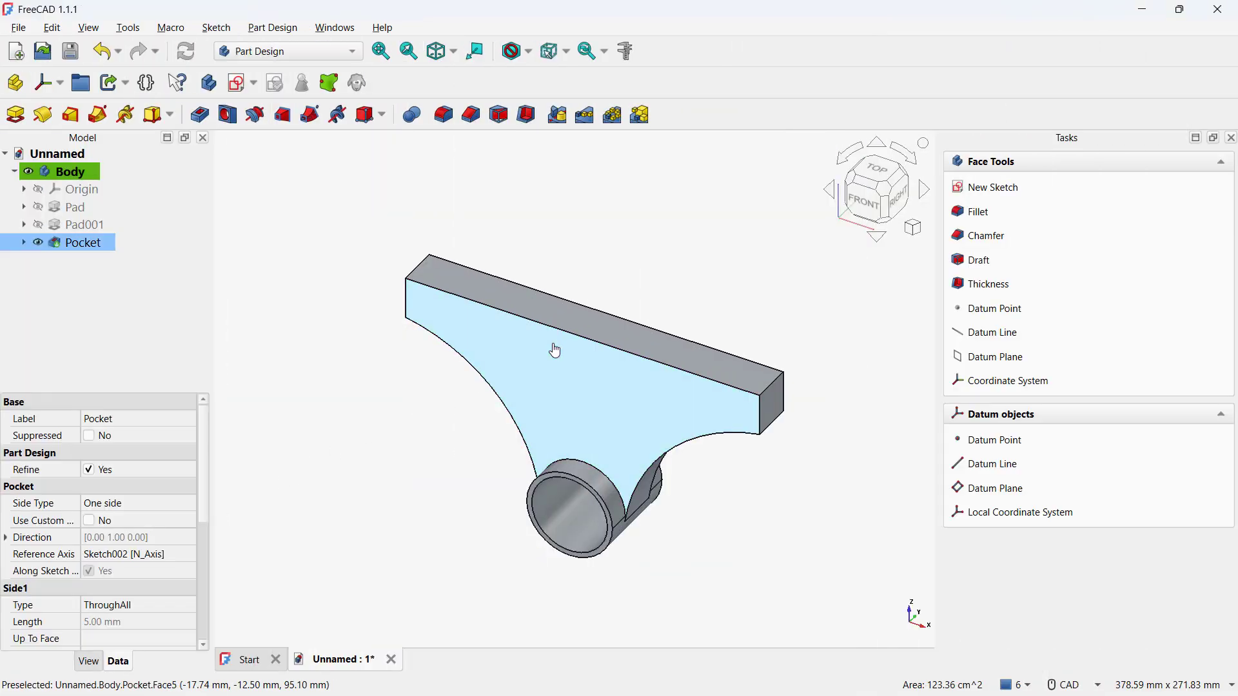
pyautogui.click(239, 87)
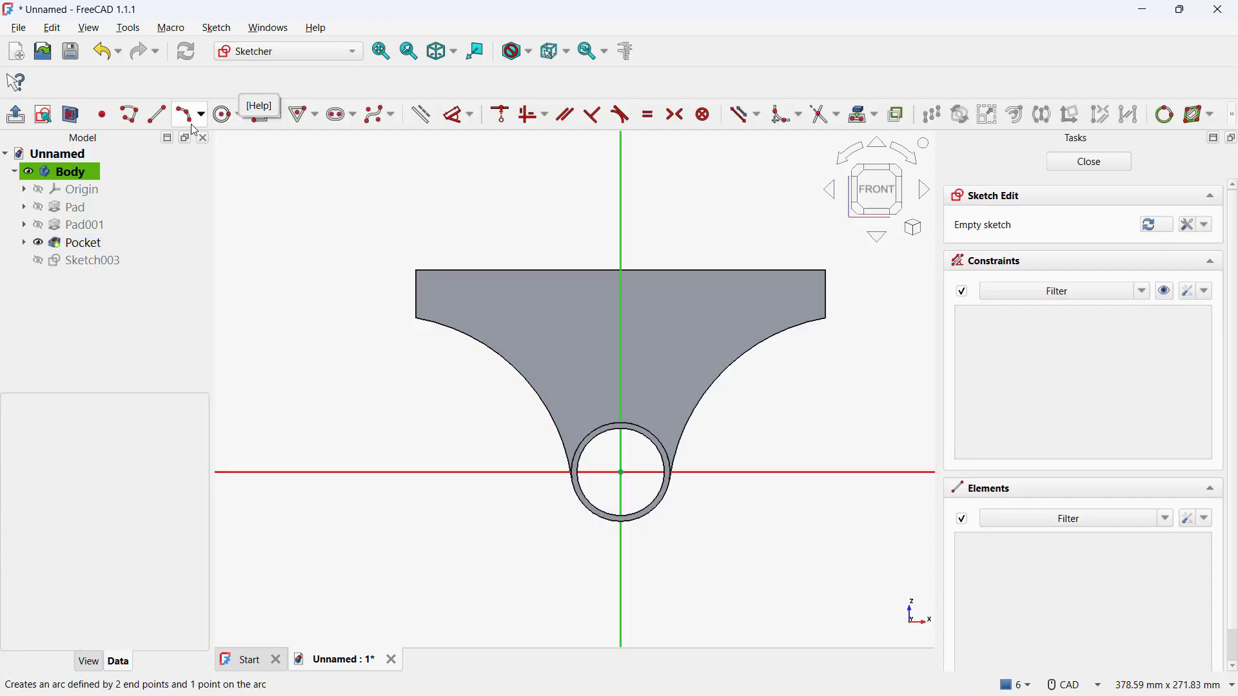
pyautogui.click(265, 116)
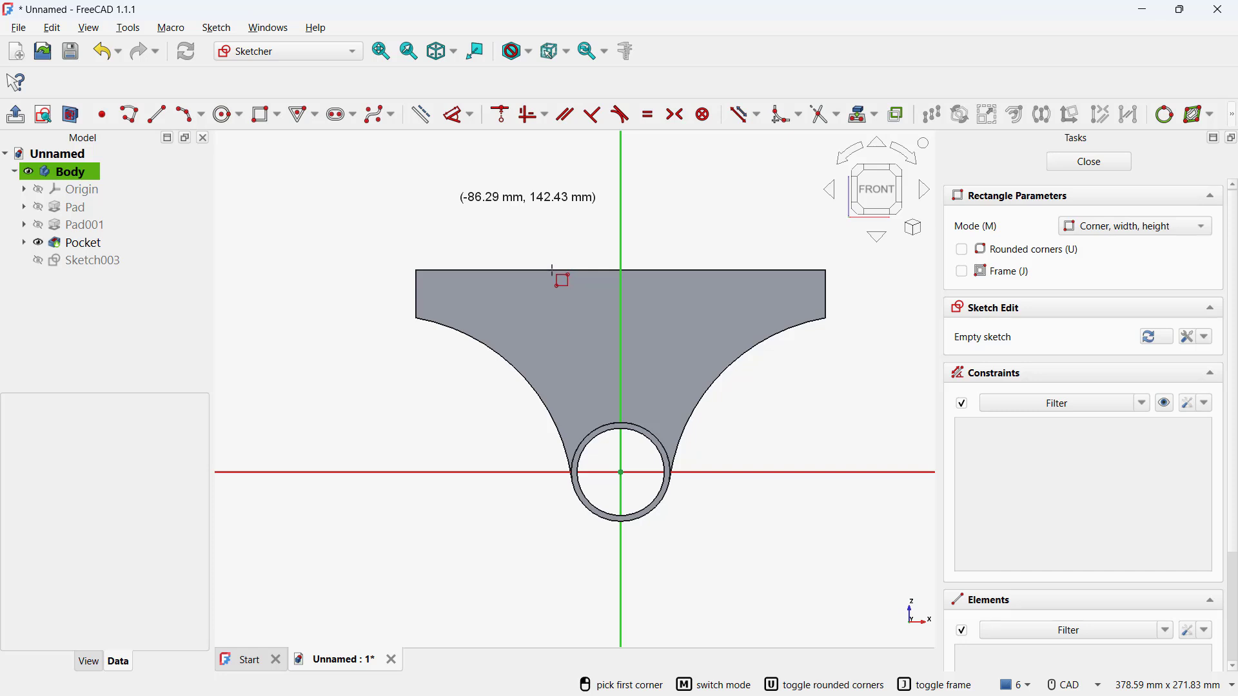
pyautogui.click(552, 272)
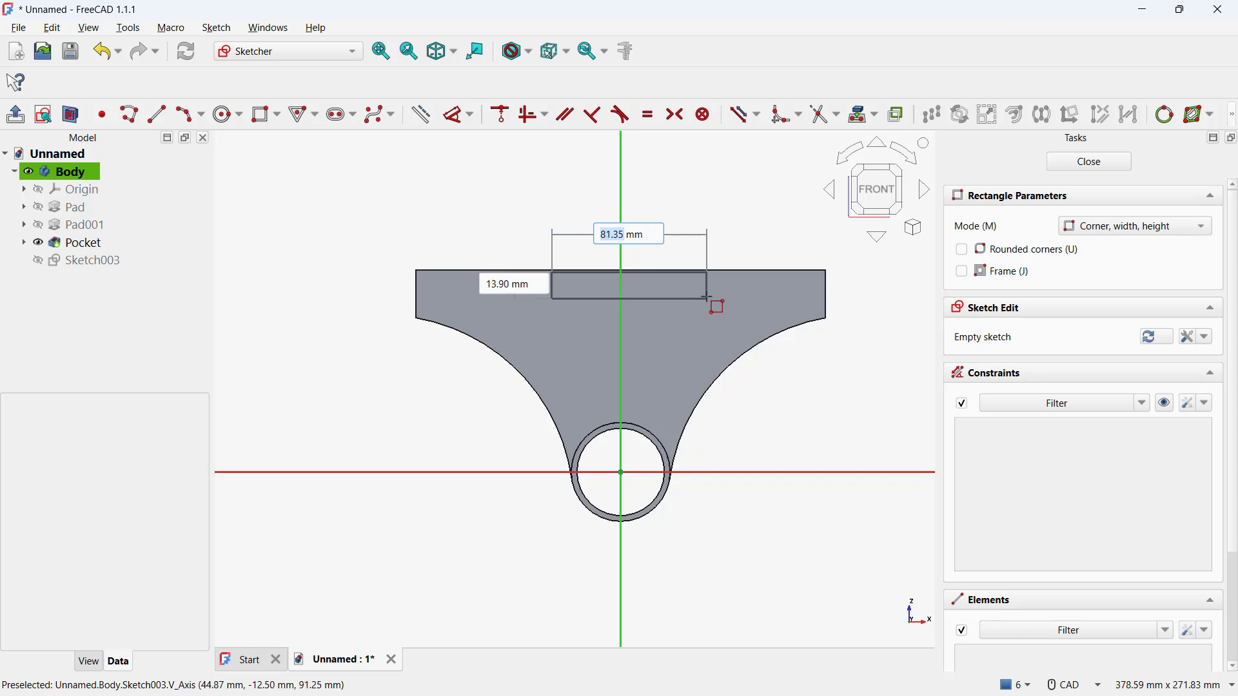
pyautogui.write('126')
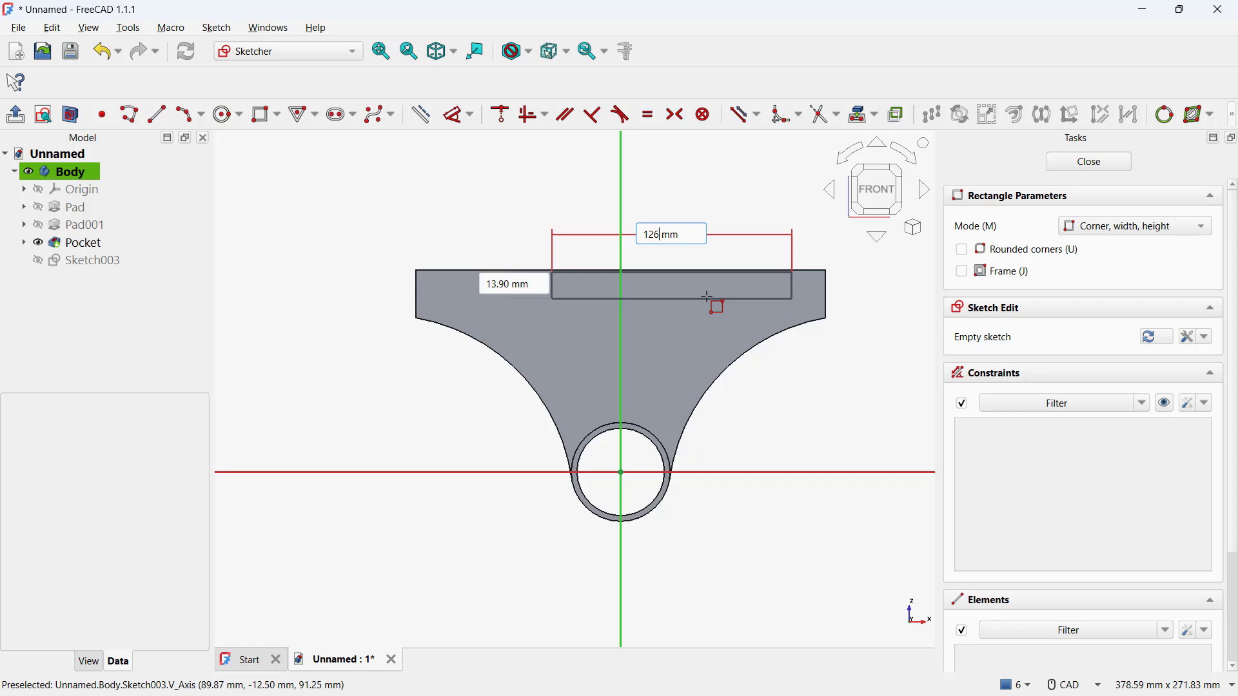
pyautogui.press('Tab')
pyautogui.write('22')
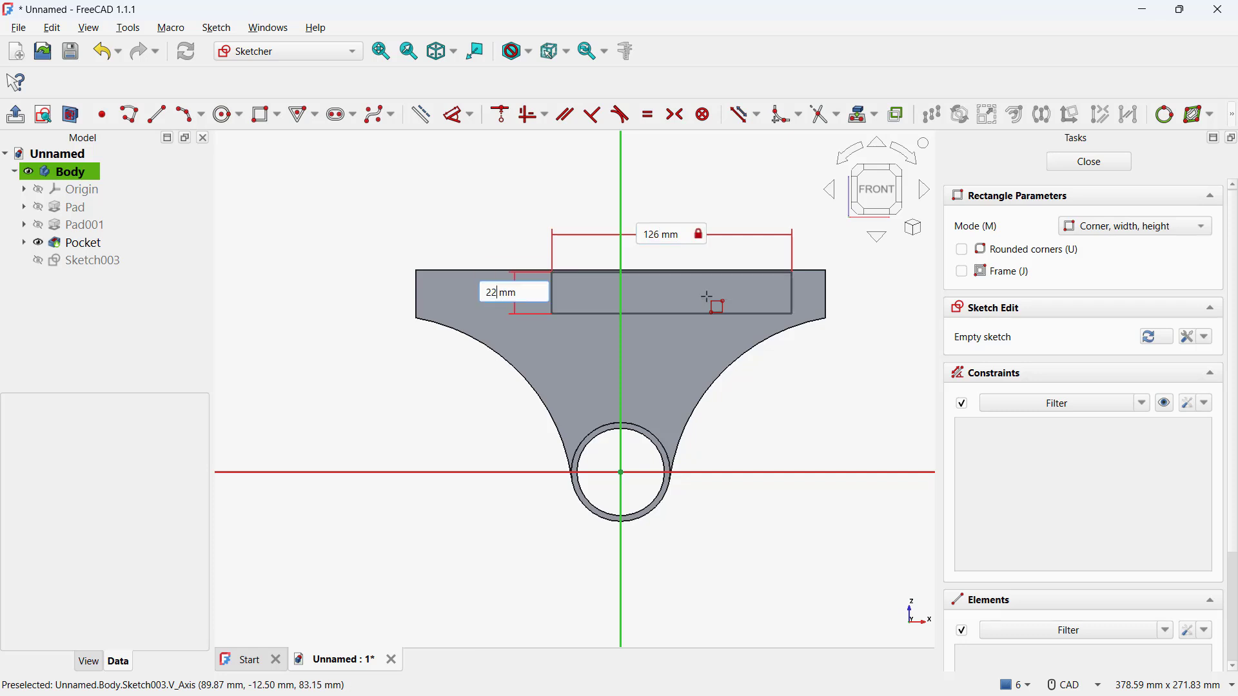
pyautogui.press('Return')
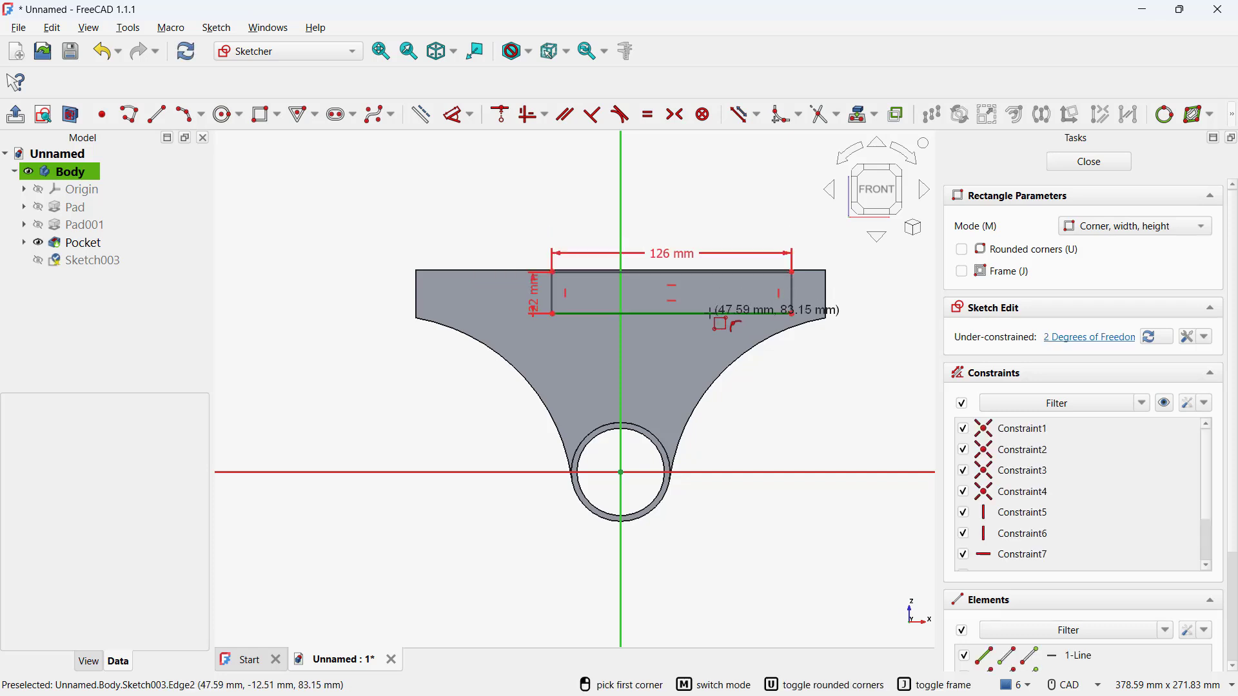
pyautogui.press('Escape')
pyautogui.moveTo(691, 321); pyautogui.dragTo(689, 259)
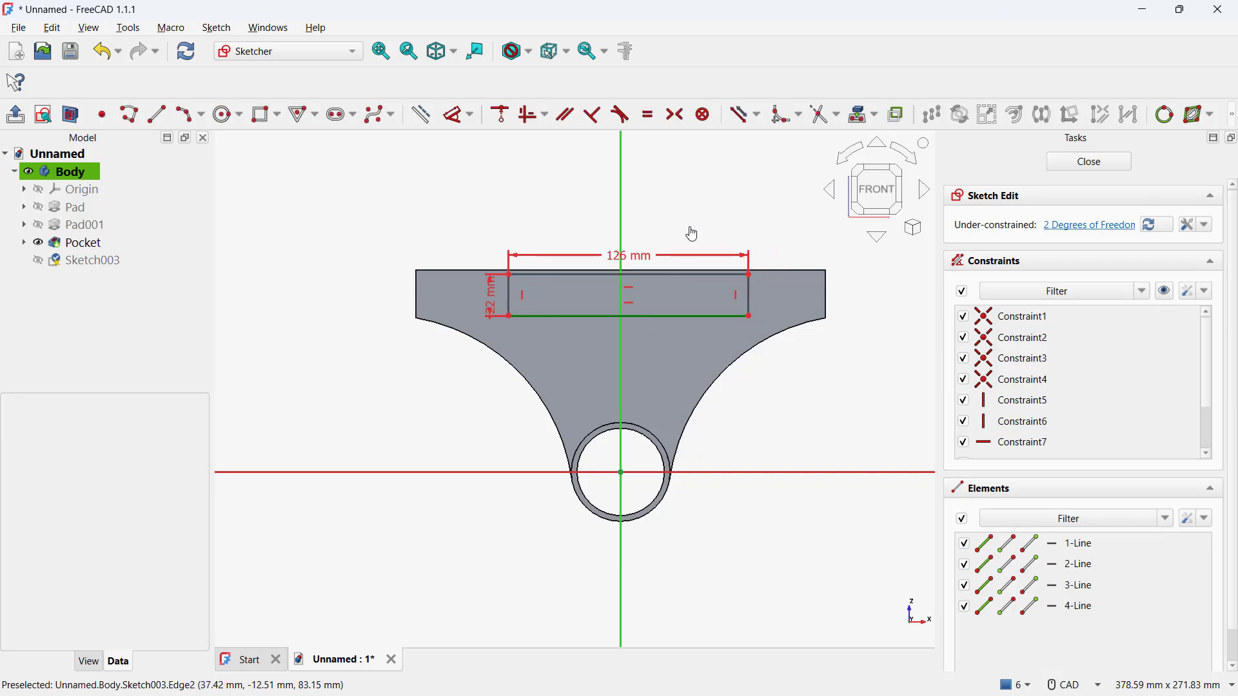
# Step: Project the plate's top edge into the sketch and align the rectangle's top left corner horizontally with the edge's left endpoint
pyautogui.click(855, 118)
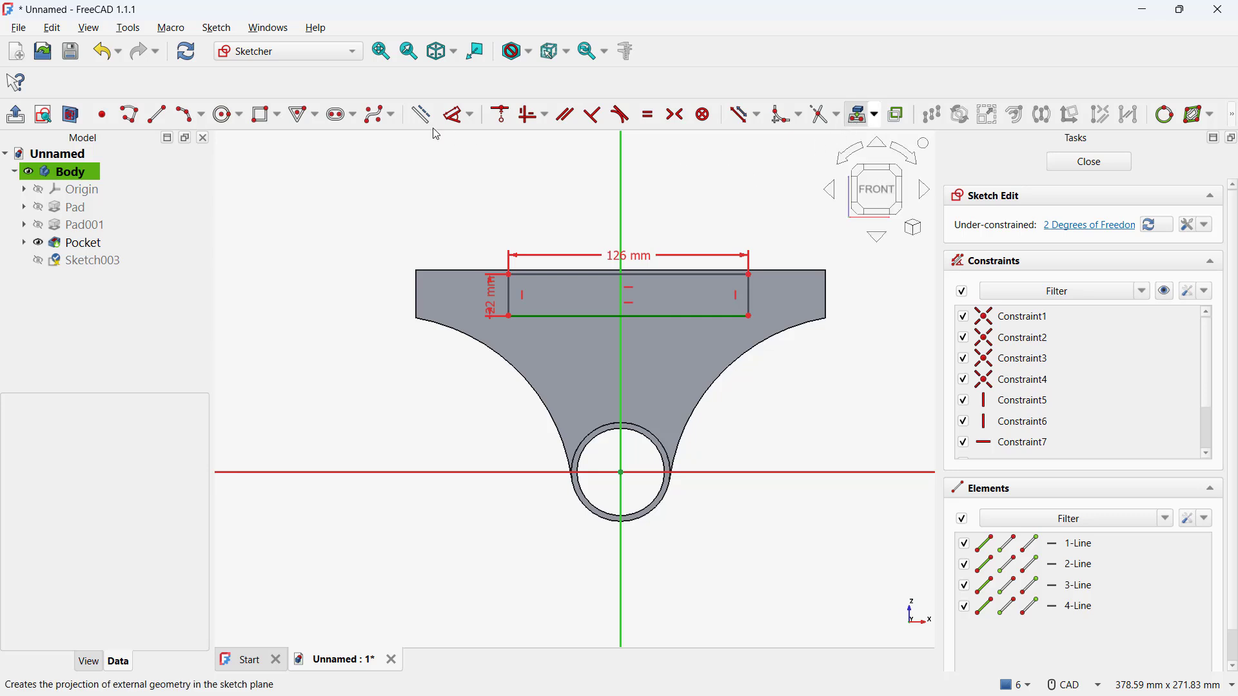
pyautogui.click(467, 270)
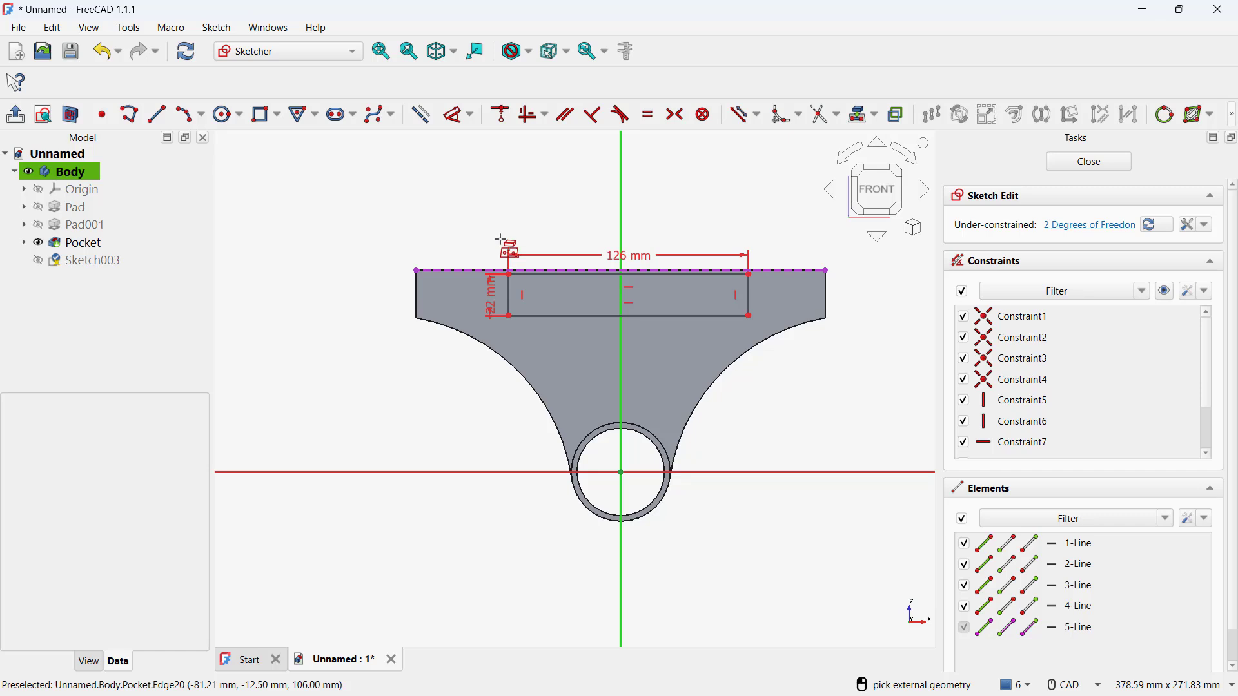
pyautogui.press('Escape')
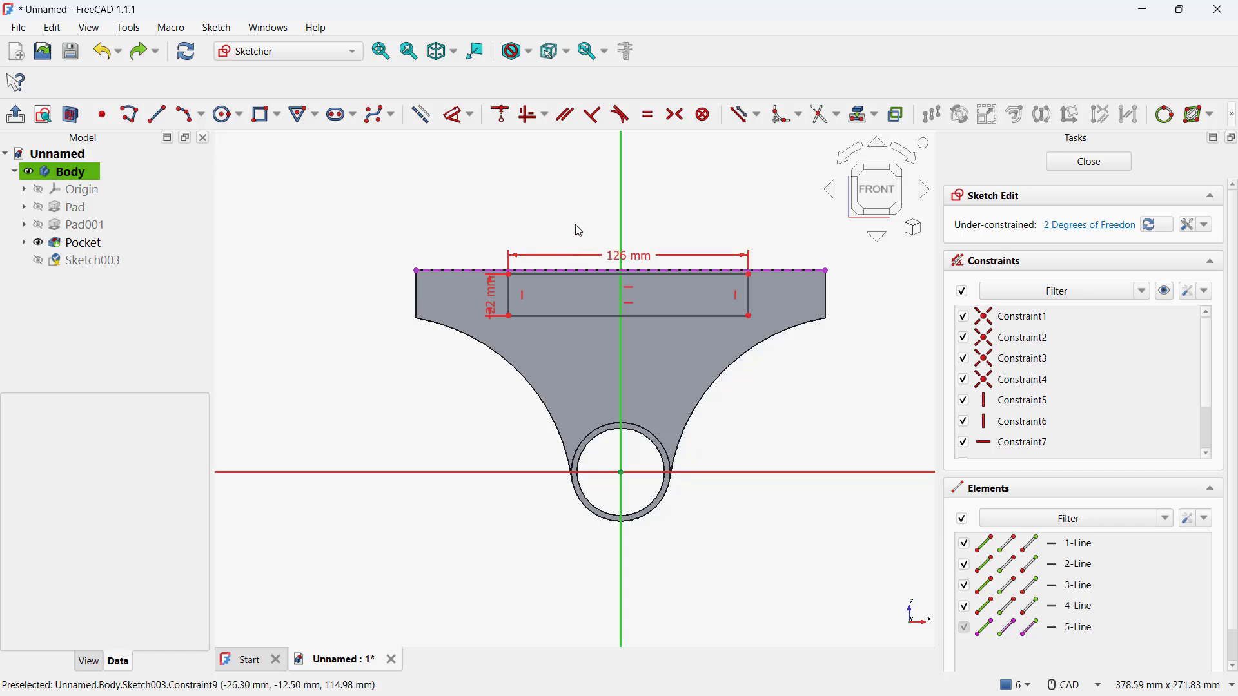
pyautogui.click(534, 116)
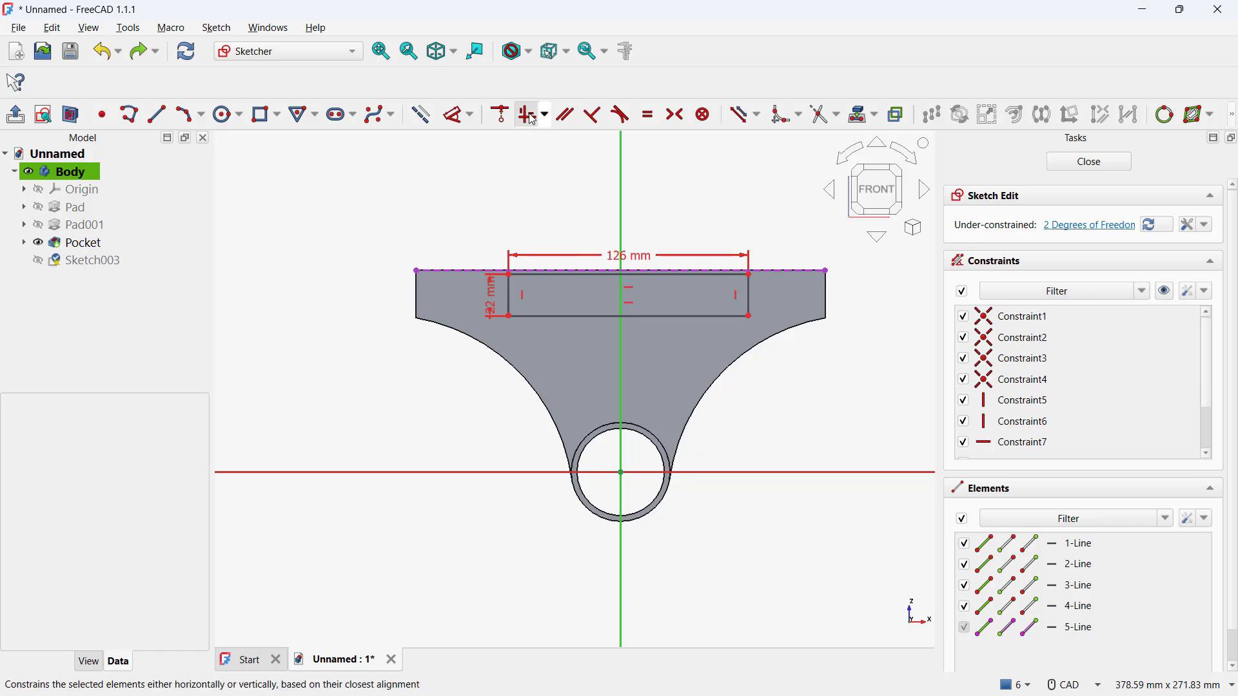
pyautogui.click(418, 270)
pyautogui.click(509, 276)
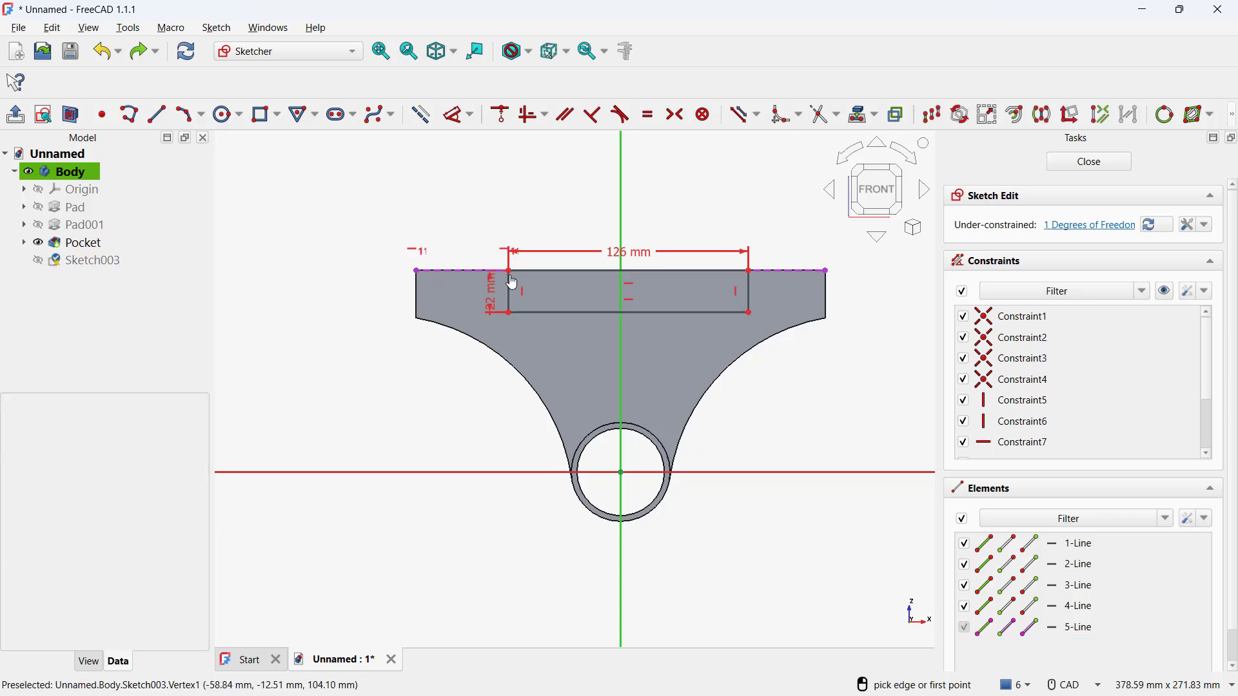
# Step: Set the distance from the rectangle's left side to the vertical axis to 63 mm and leave the sketch
pyautogui.click(459, 114)
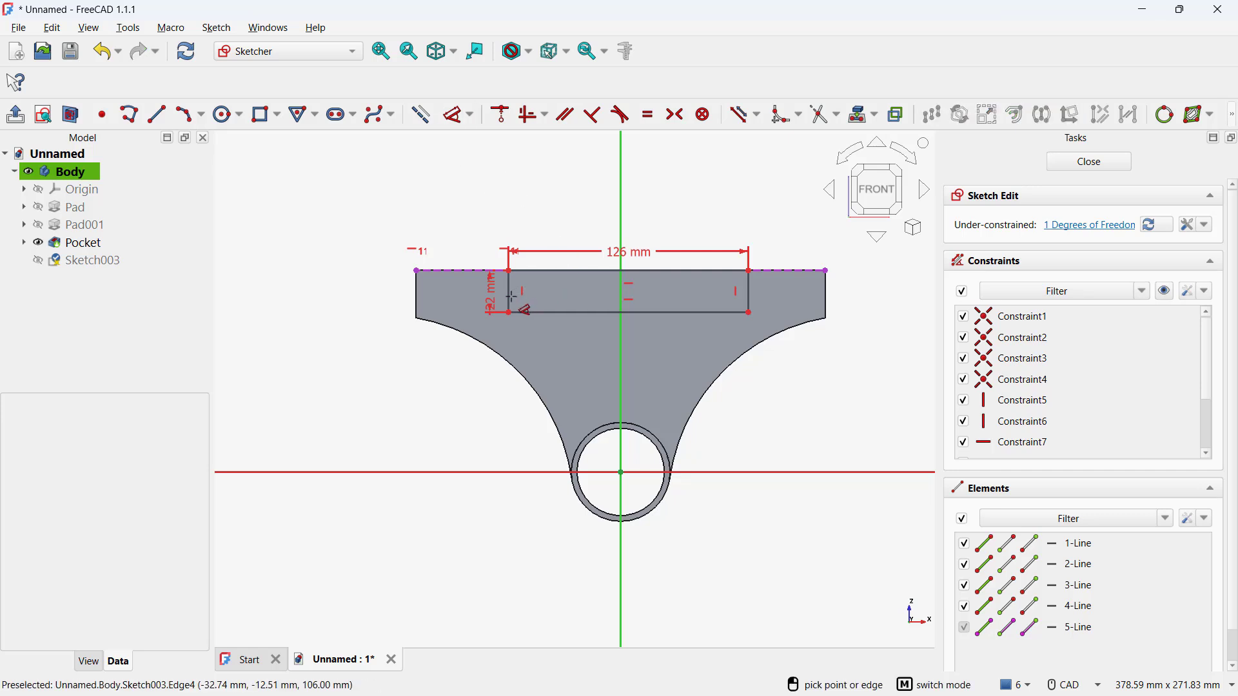
pyautogui.click(517, 294)
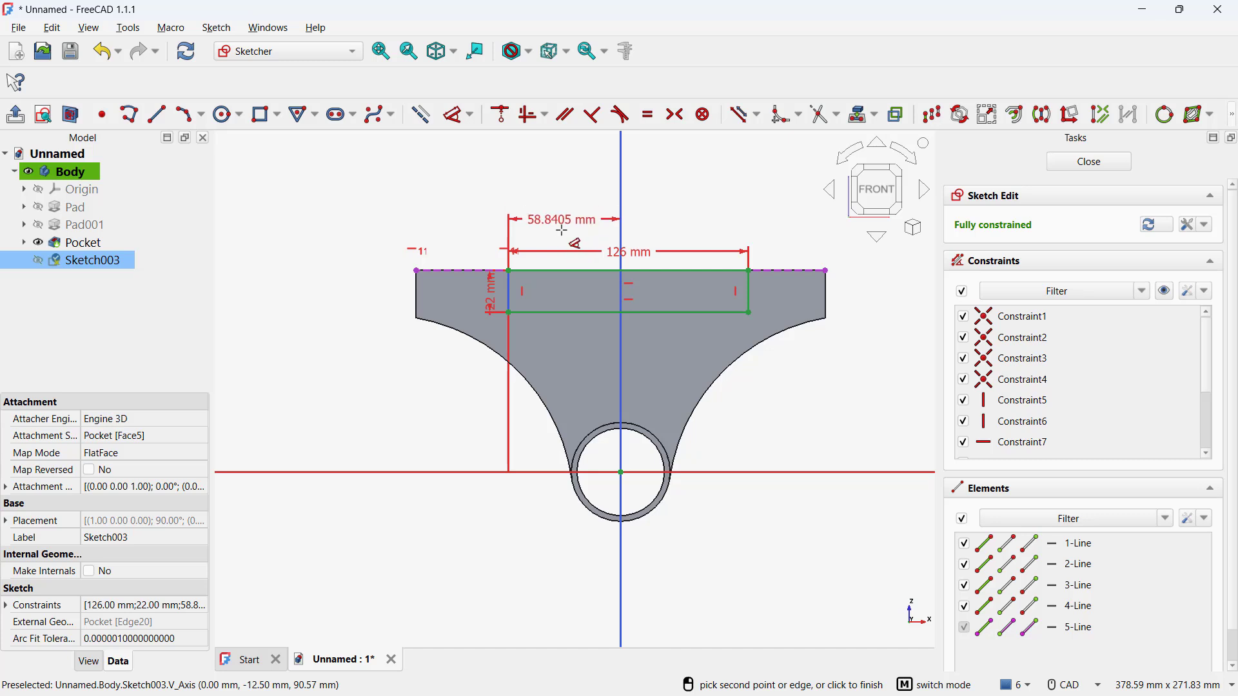
pyautogui.click(561, 223)
pyautogui.write('63')
pyautogui.press('Return')
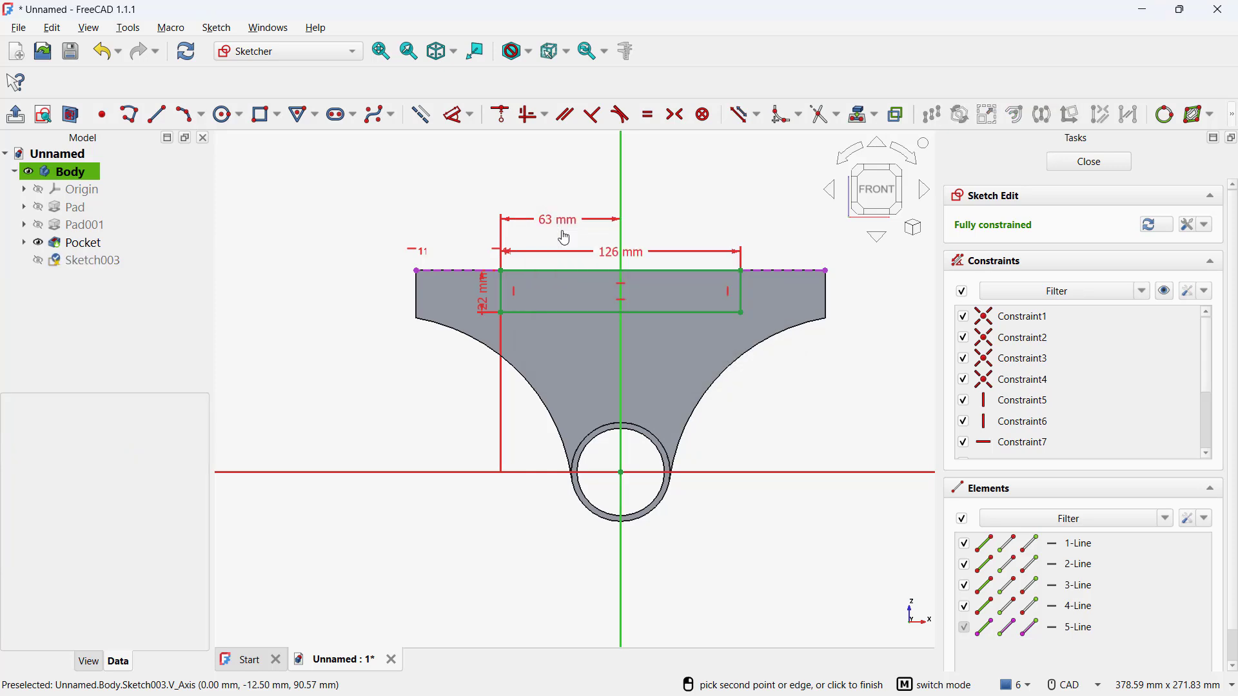
pyautogui.click(18, 119)
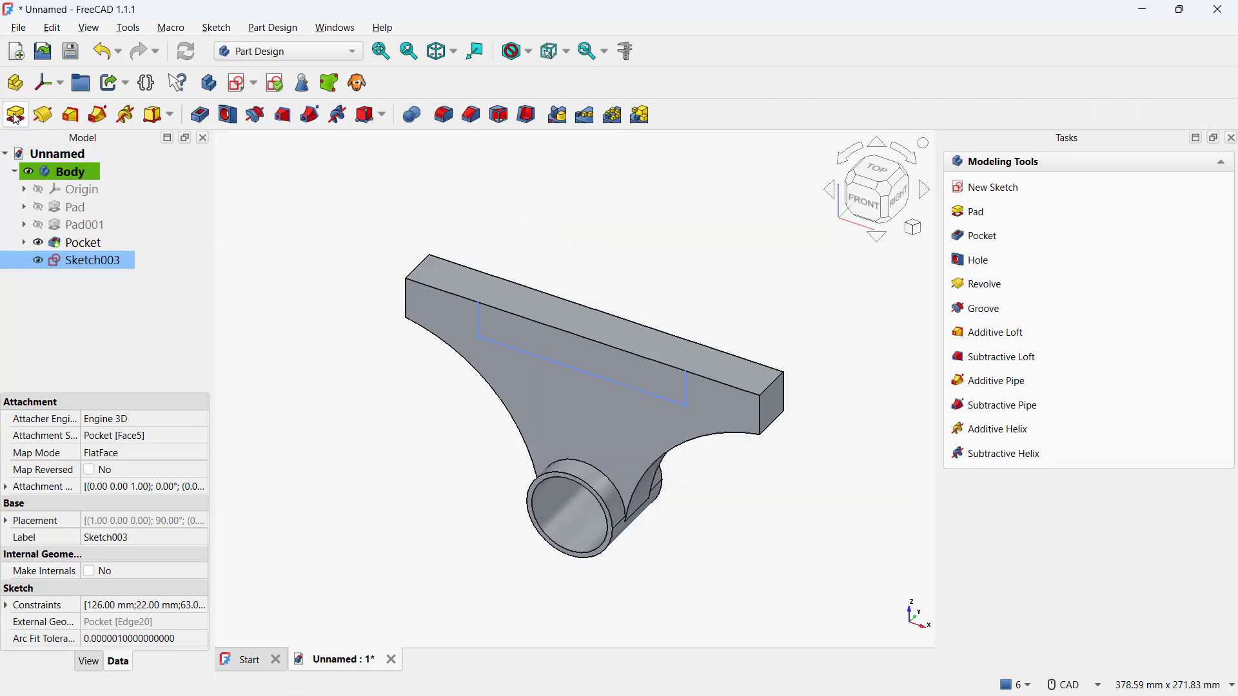
# Step: Pocket the 126 by 22 mm rectangle through all to notch the plate's top edge
pyautogui.click(199, 116)
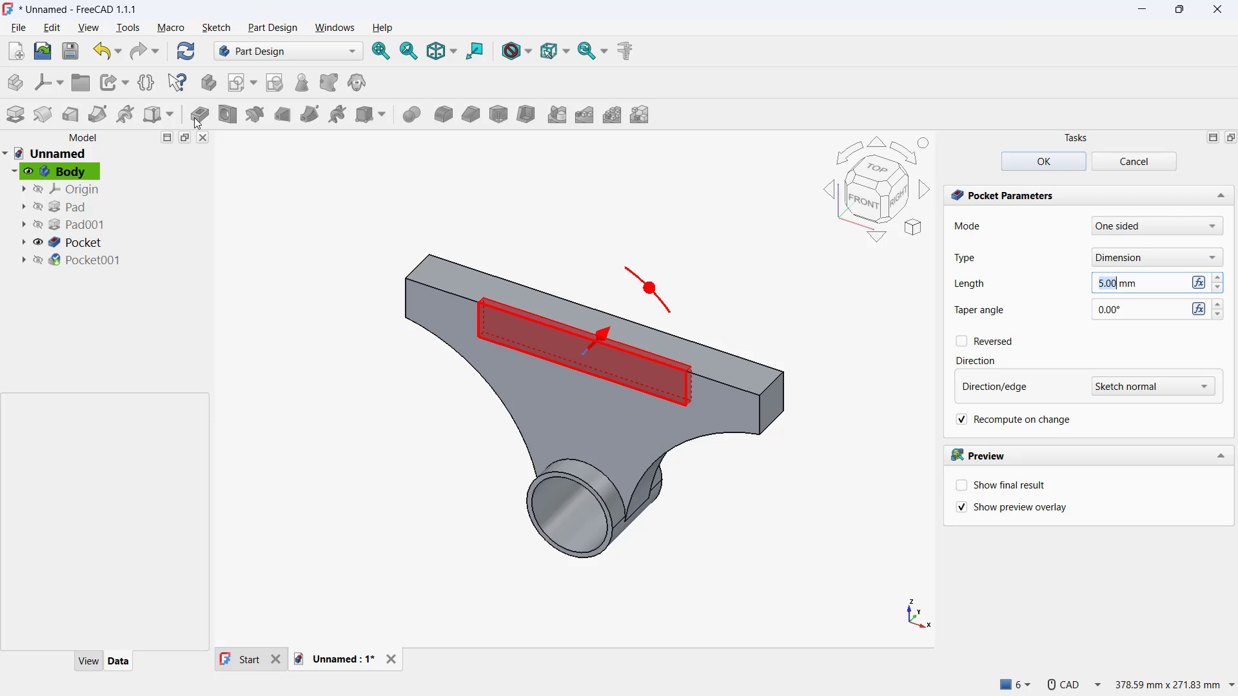
pyautogui.click(1122, 259)
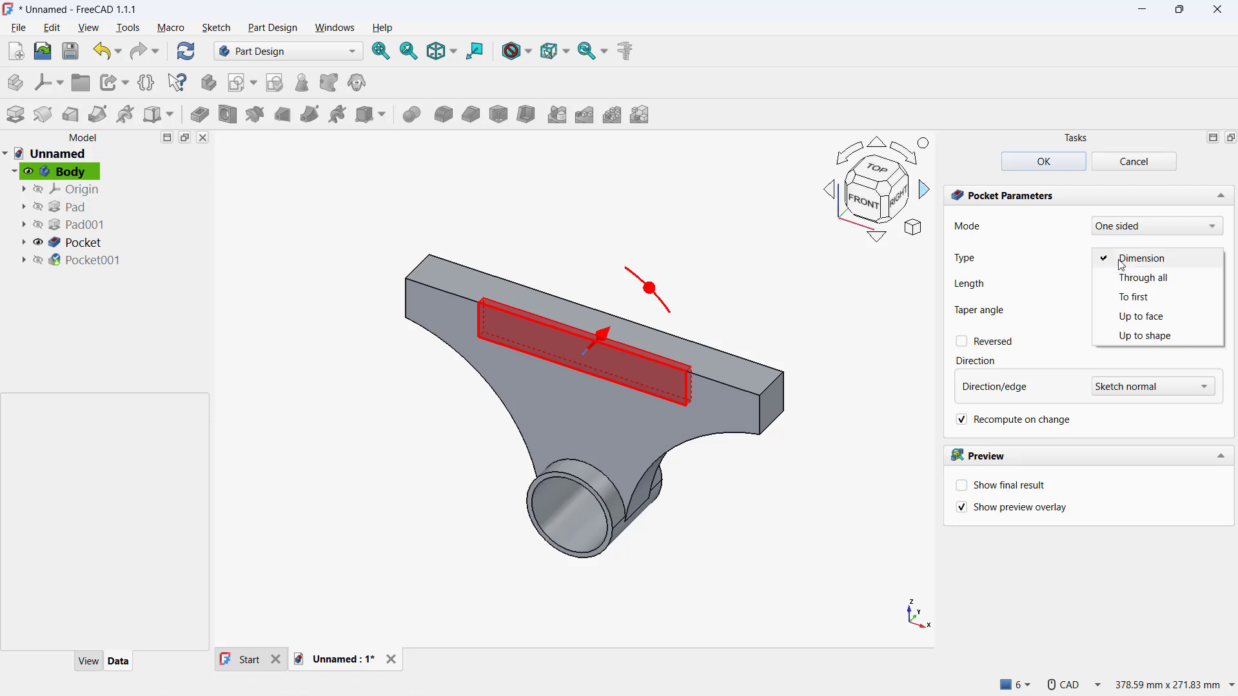
pyautogui.click(1126, 279)
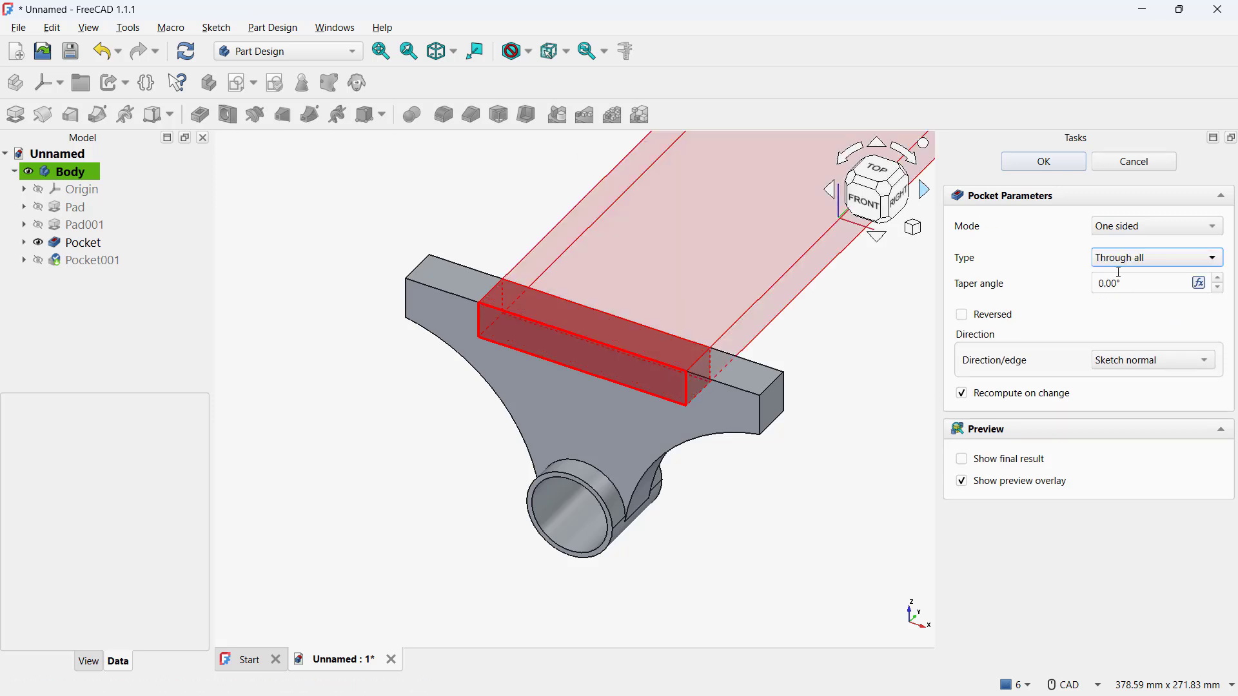
pyautogui.click(1046, 162)
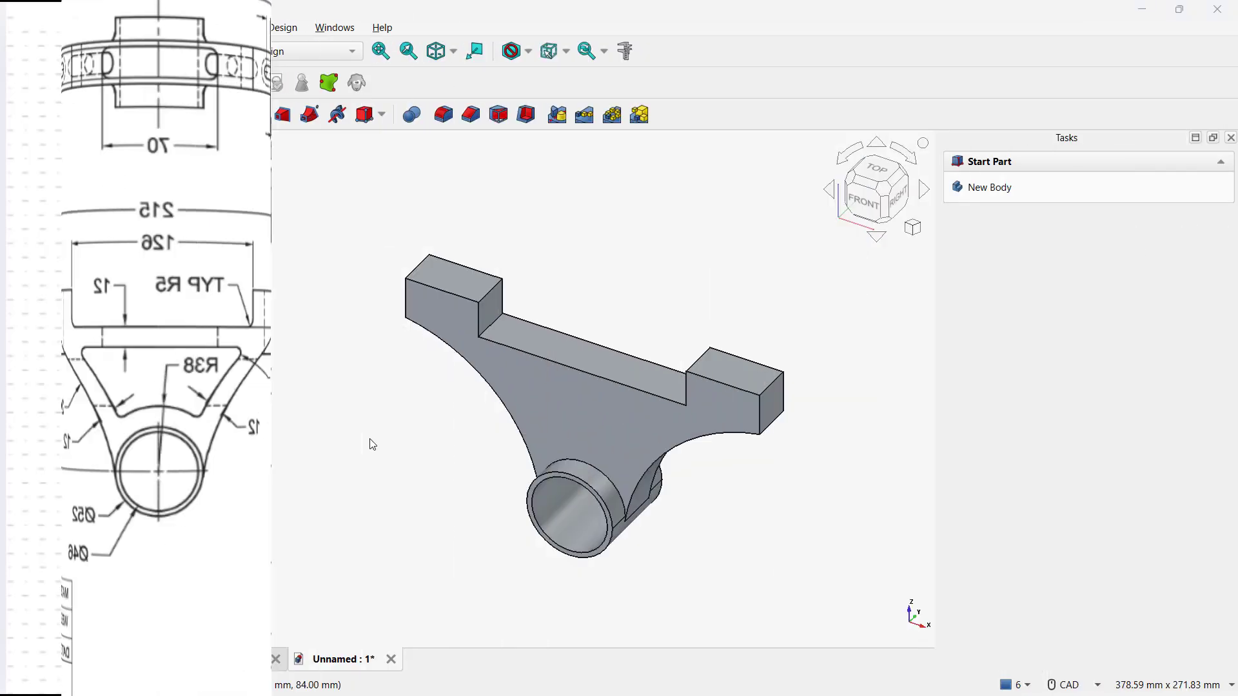
# Step: On the plate's front face, sketch an origin-centred arc just above the cylinder, its endpoints about 42 mm apart and aligned horizontally
pyautogui.click(556, 391)
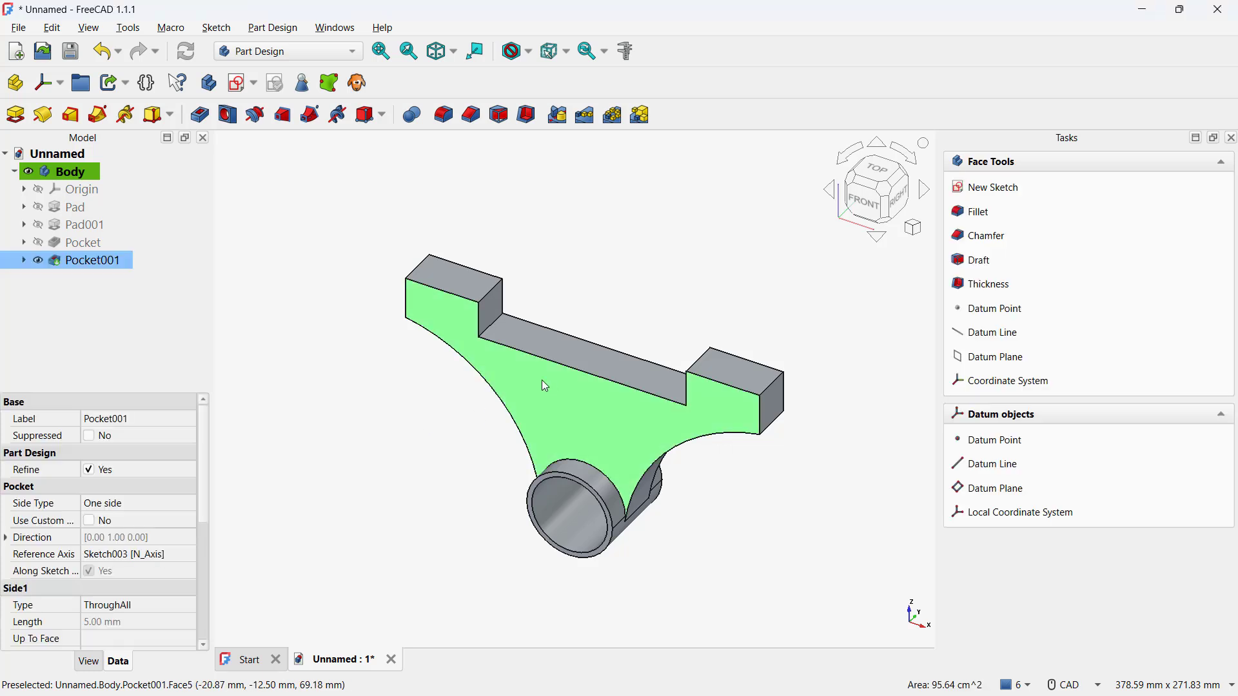
pyautogui.click(242, 82)
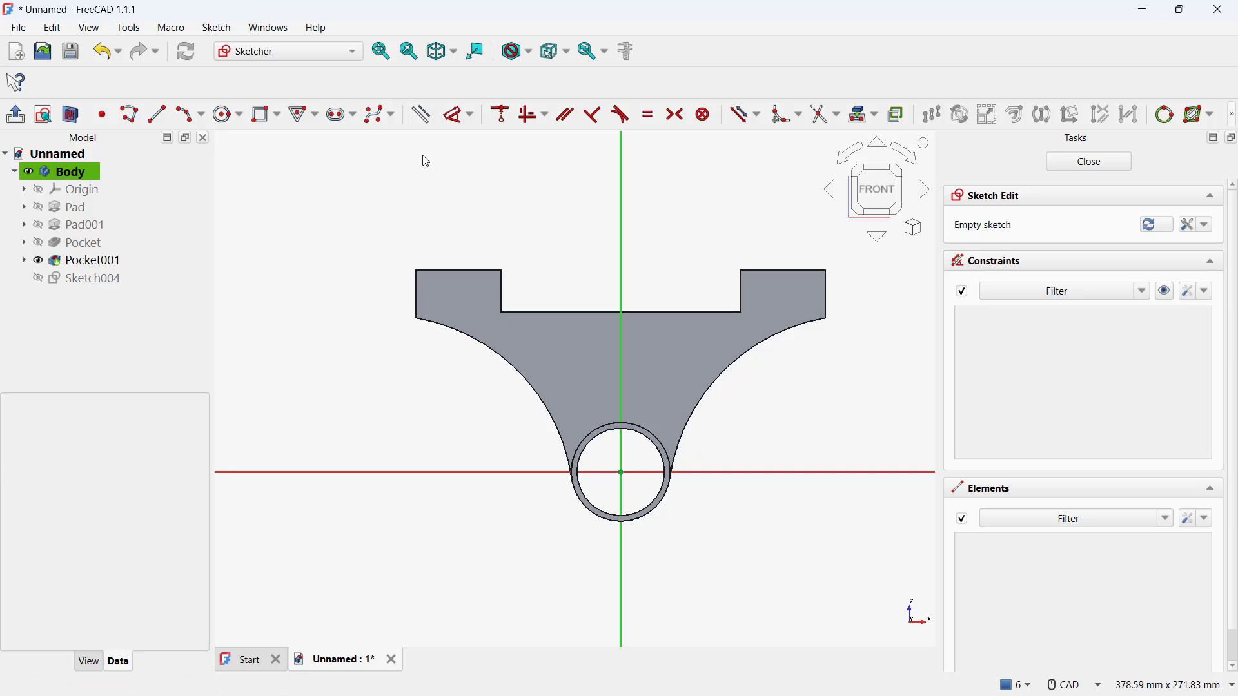
pyautogui.press('g')
pyautogui.press('a')
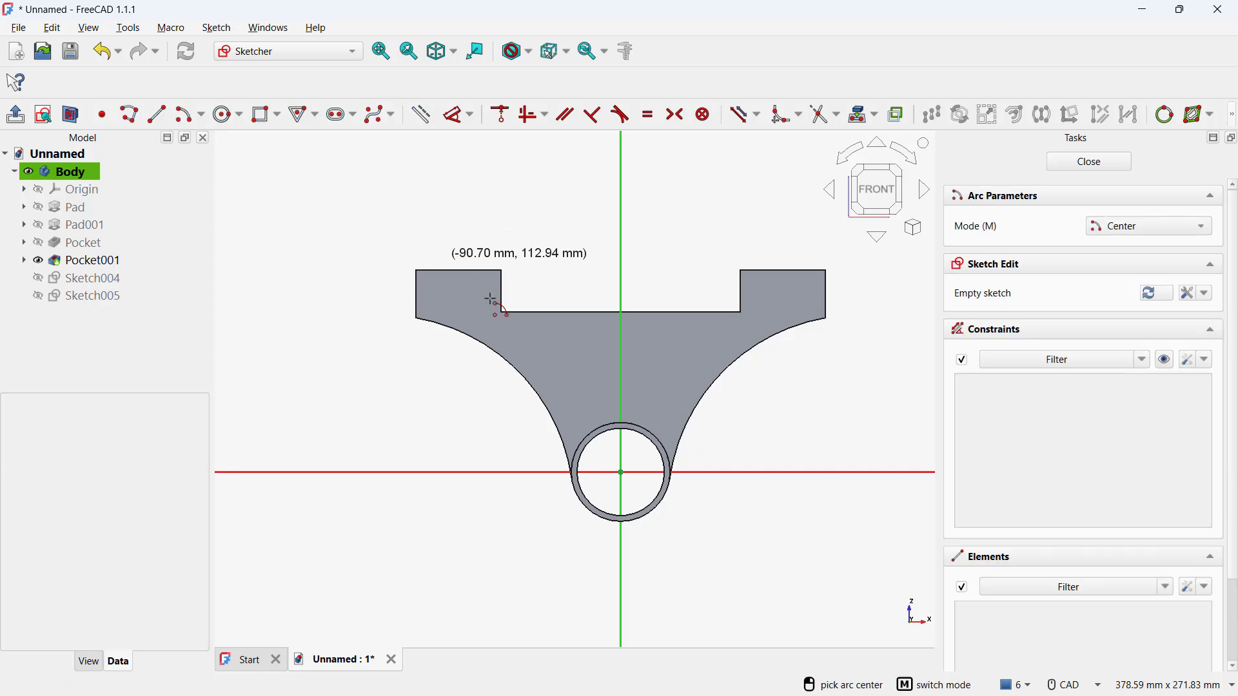
pyautogui.click(620, 472)
pyautogui.click(610, 419)
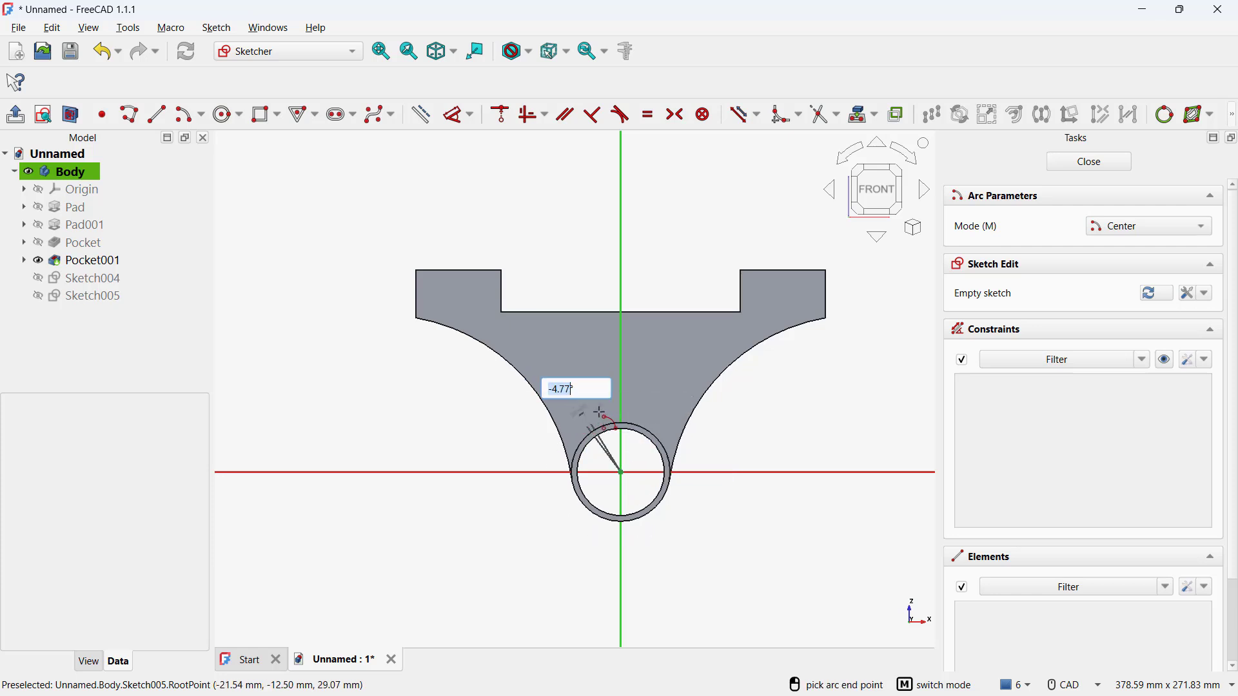
pyautogui.click(659, 416)
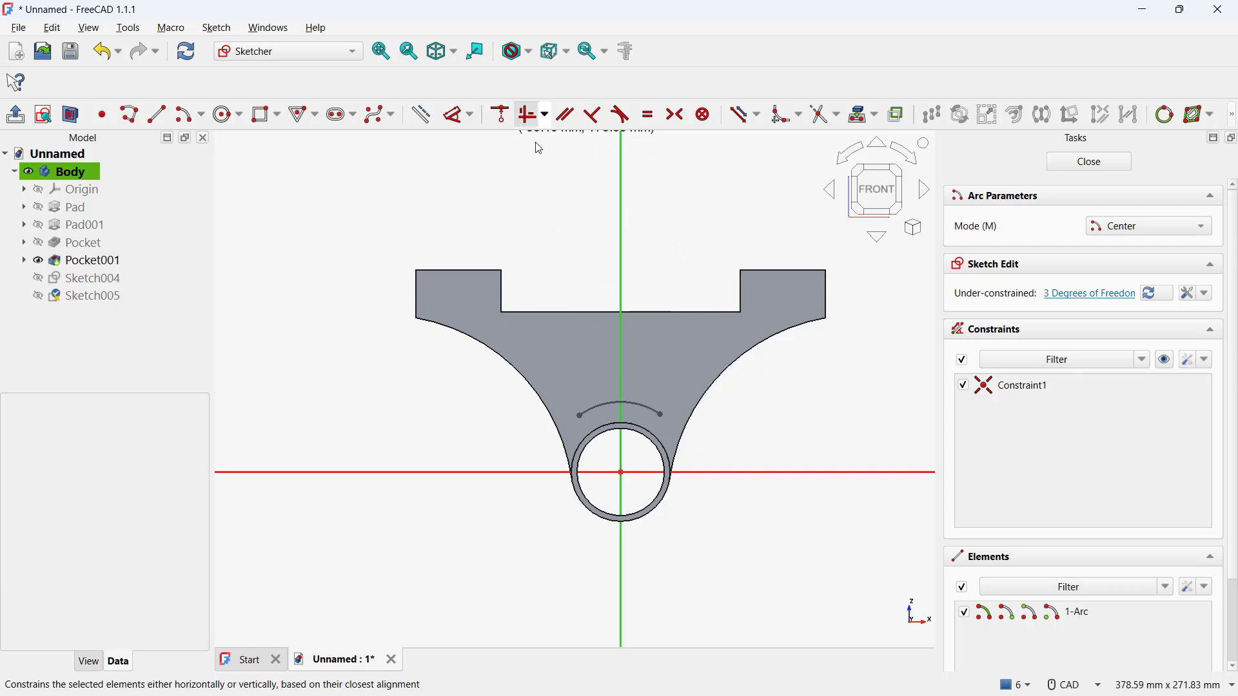
pyautogui.click(580, 416)
pyautogui.click(660, 415)
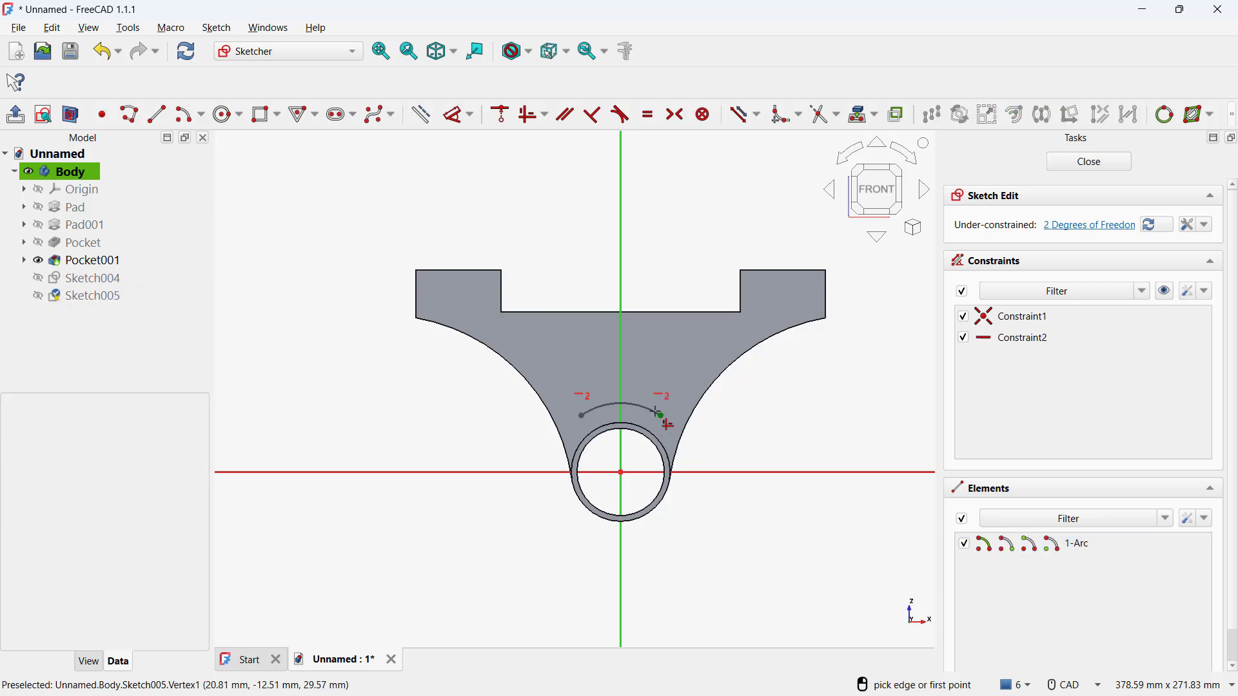
# Step: Sketch a small three-point arc bulging downward from the centred arc's left endpoint to about (-31, 35) mm
pyautogui.click(202, 115)
pyautogui.click(198, 157)
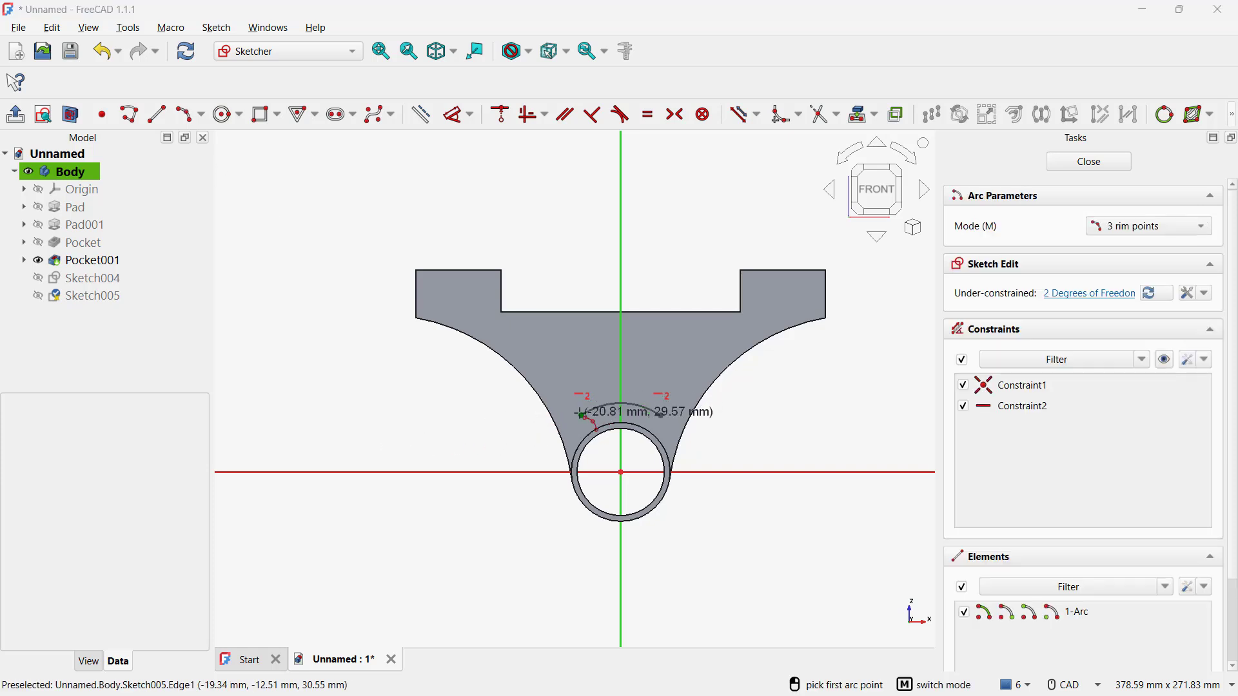
pyautogui.click(582, 416)
pyautogui.scroll(3, 582, 415)
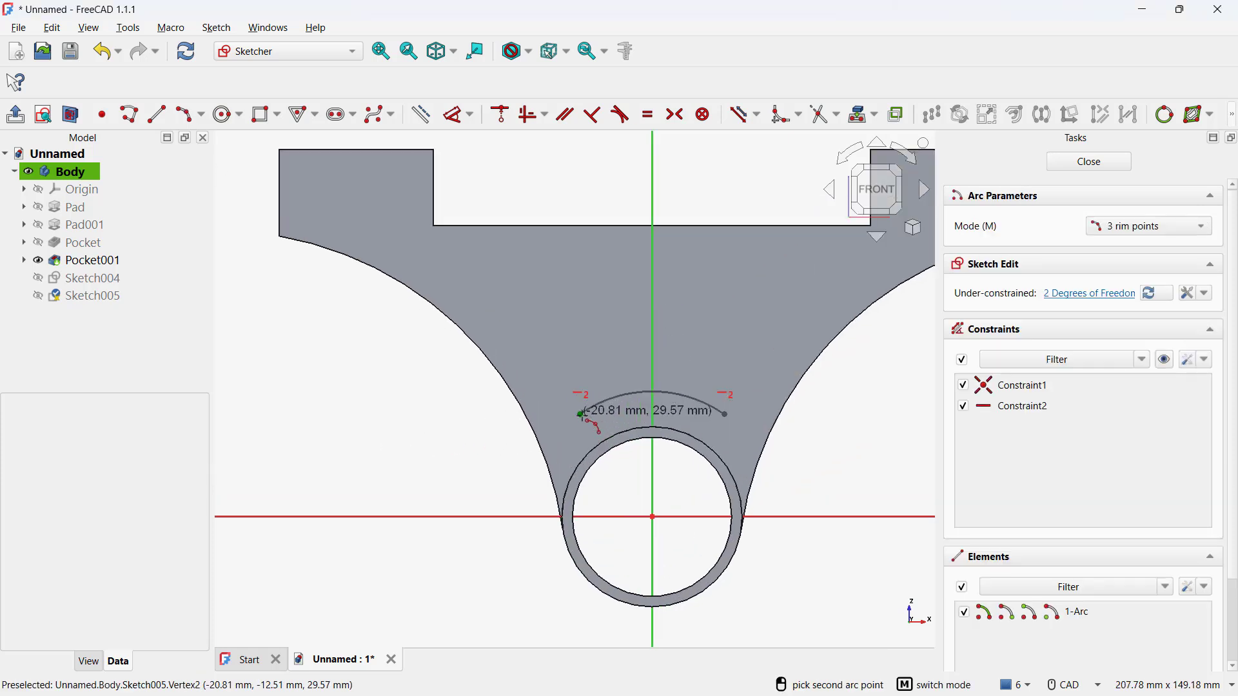
pyautogui.moveTo(582, 416); pyautogui.dragTo(585, 429, button='middle')
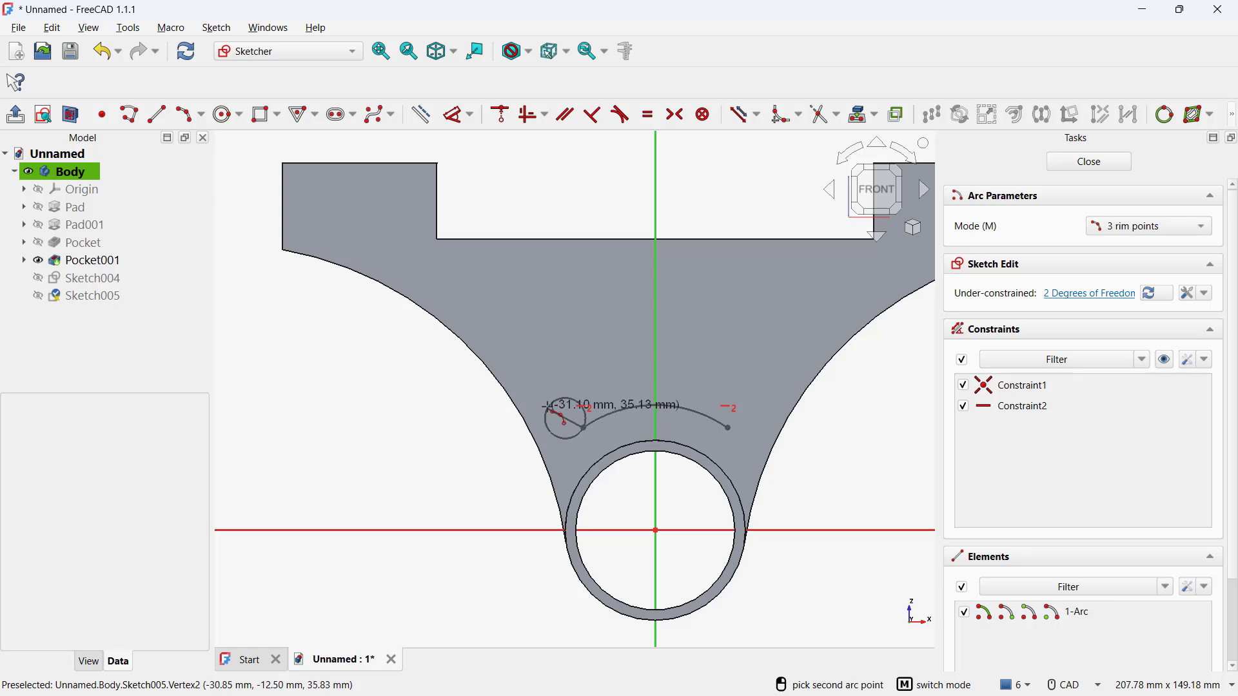
pyautogui.click(547, 406)
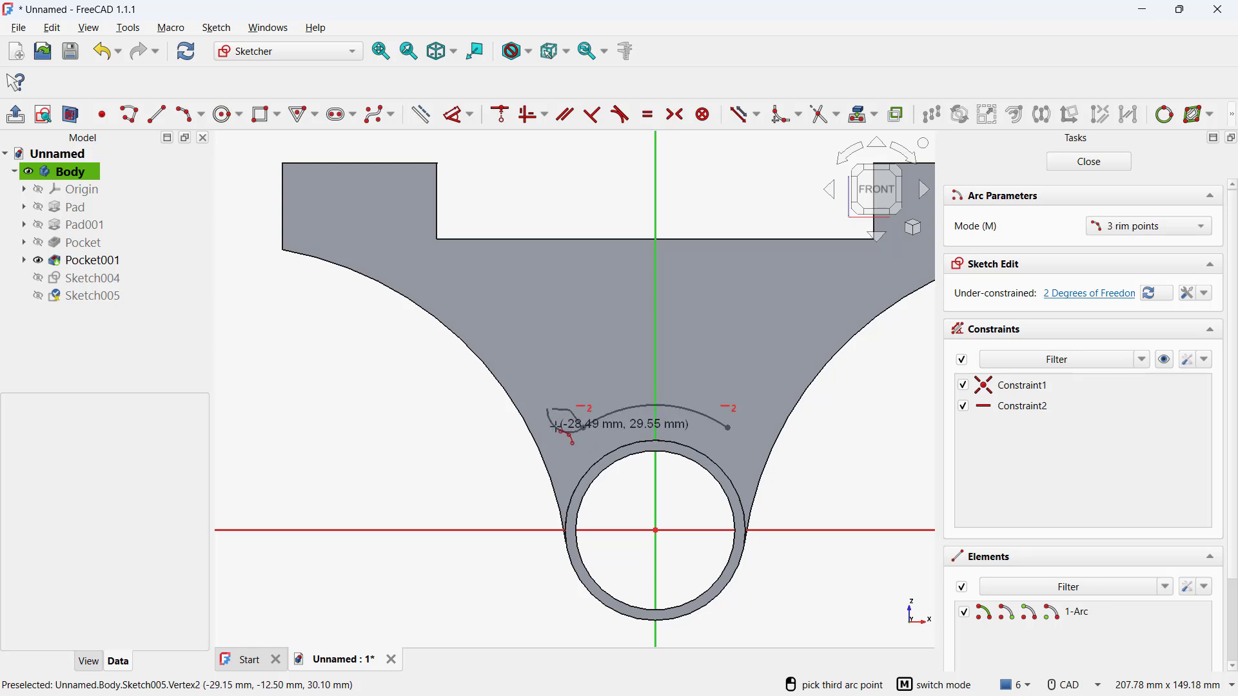
pyautogui.click(561, 420)
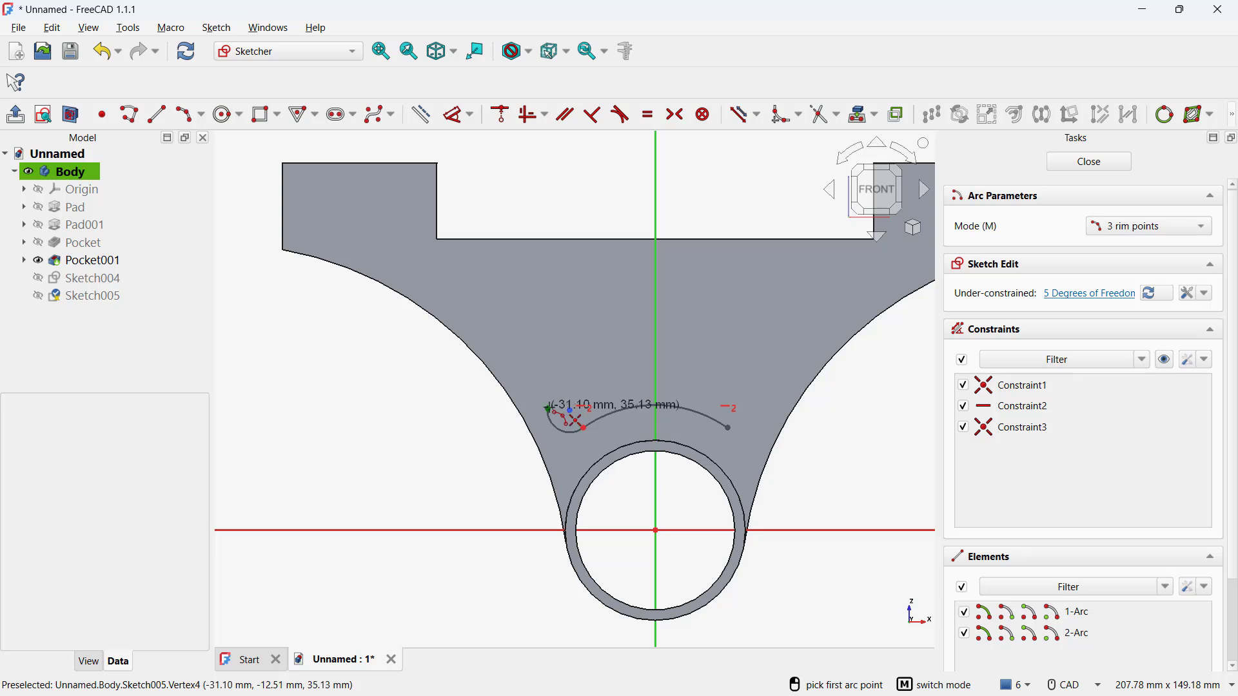
# Step: Add a long three-point arc following the plate's left curved edge to about (-56, 70) mm, and a small arc curling inward at its upper end
pyautogui.click(547, 409)
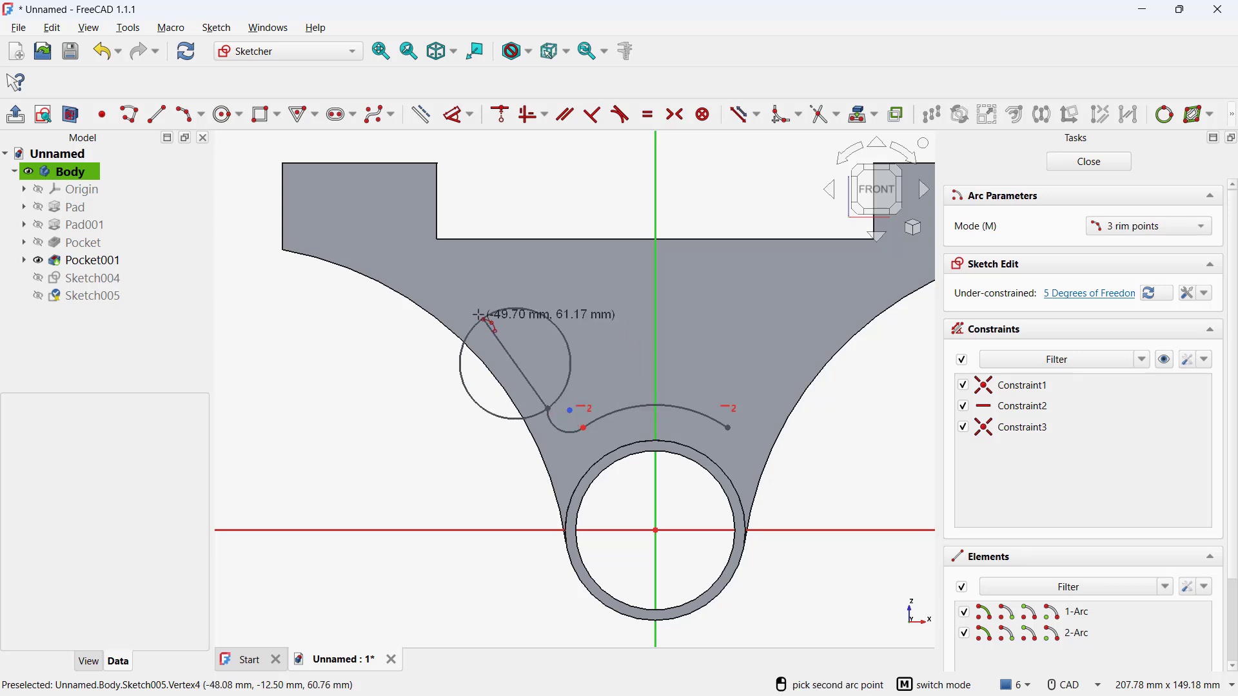
pyautogui.click(458, 286)
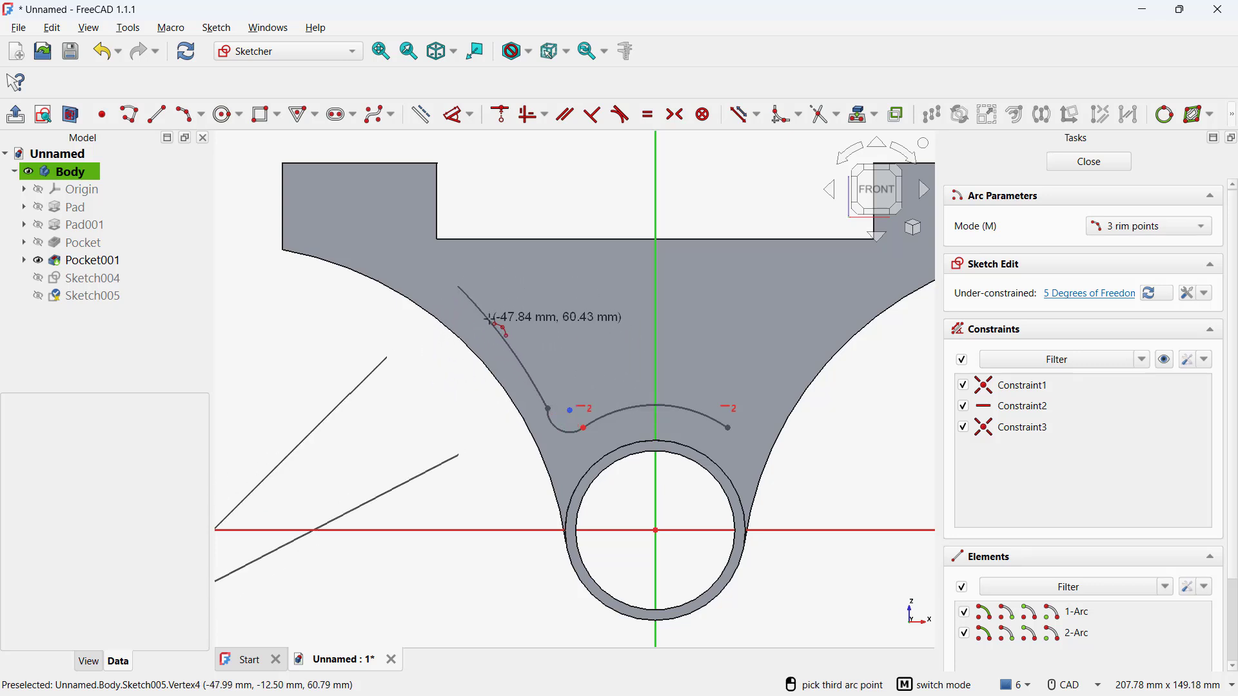
pyautogui.click(495, 317)
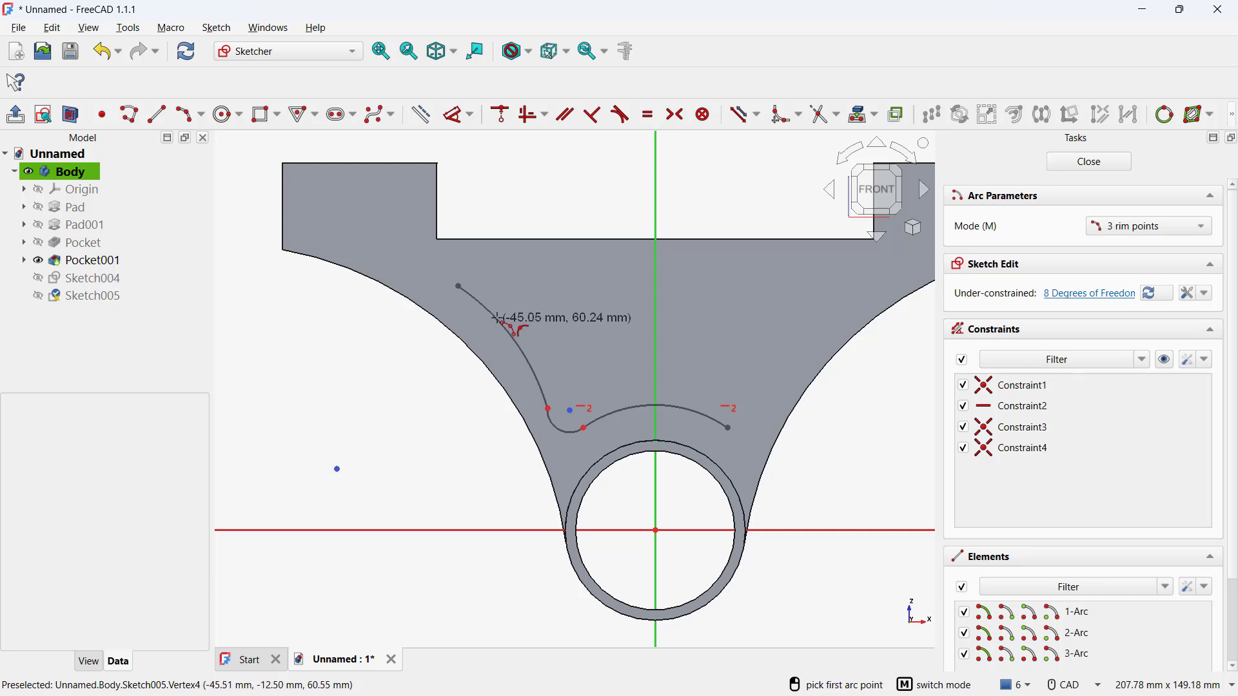
pyautogui.click(459, 281)
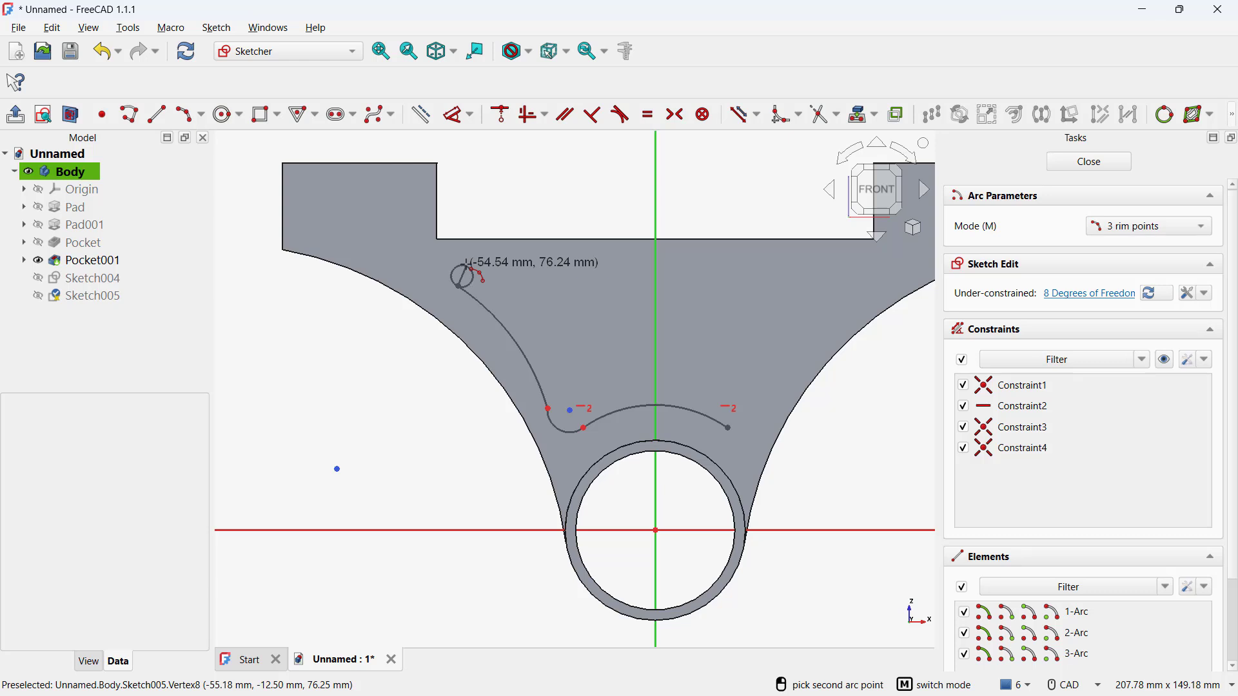
pyautogui.click(460, 263)
pyautogui.click(455, 276)
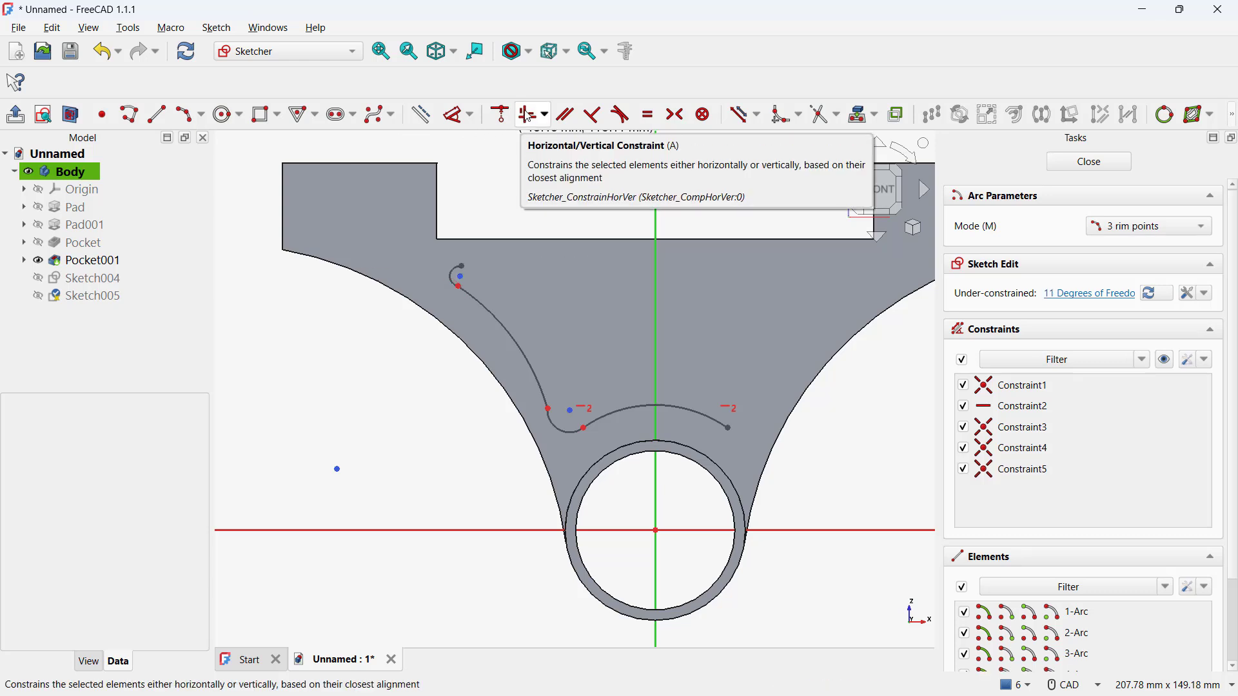
# Step: Make the four connected arcs tangent to each other at their three shared endpoints
pyautogui.click(617, 117)
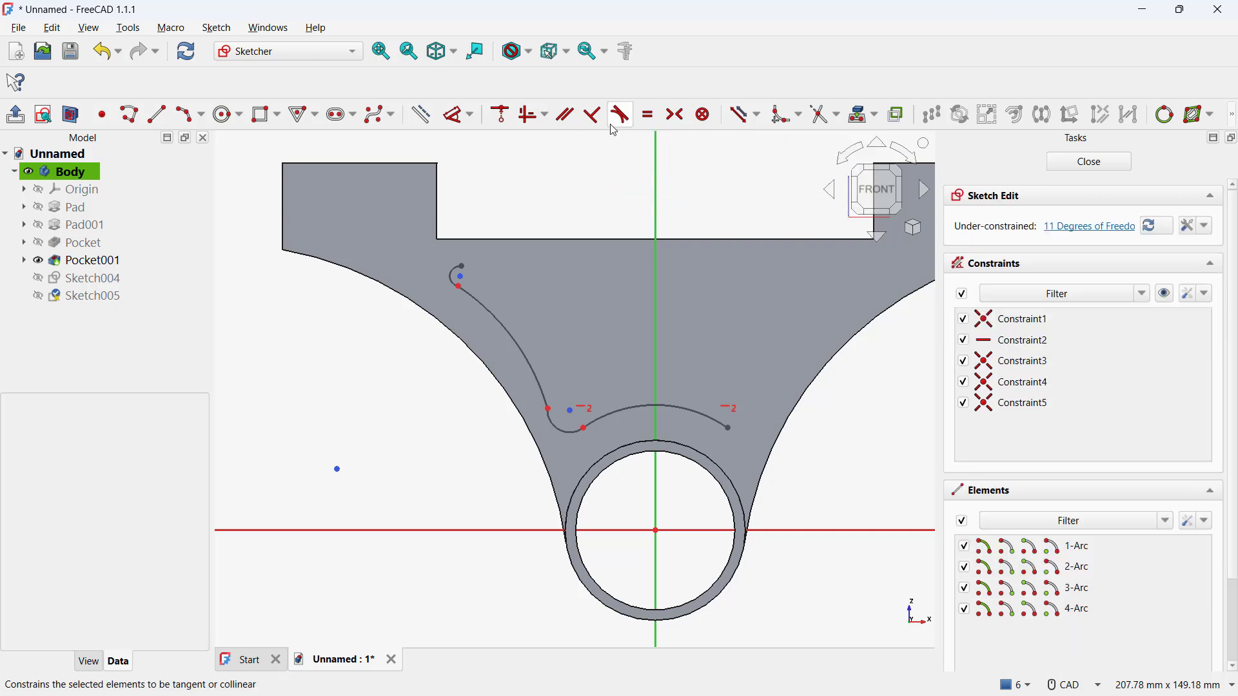
pyautogui.click(460, 282)
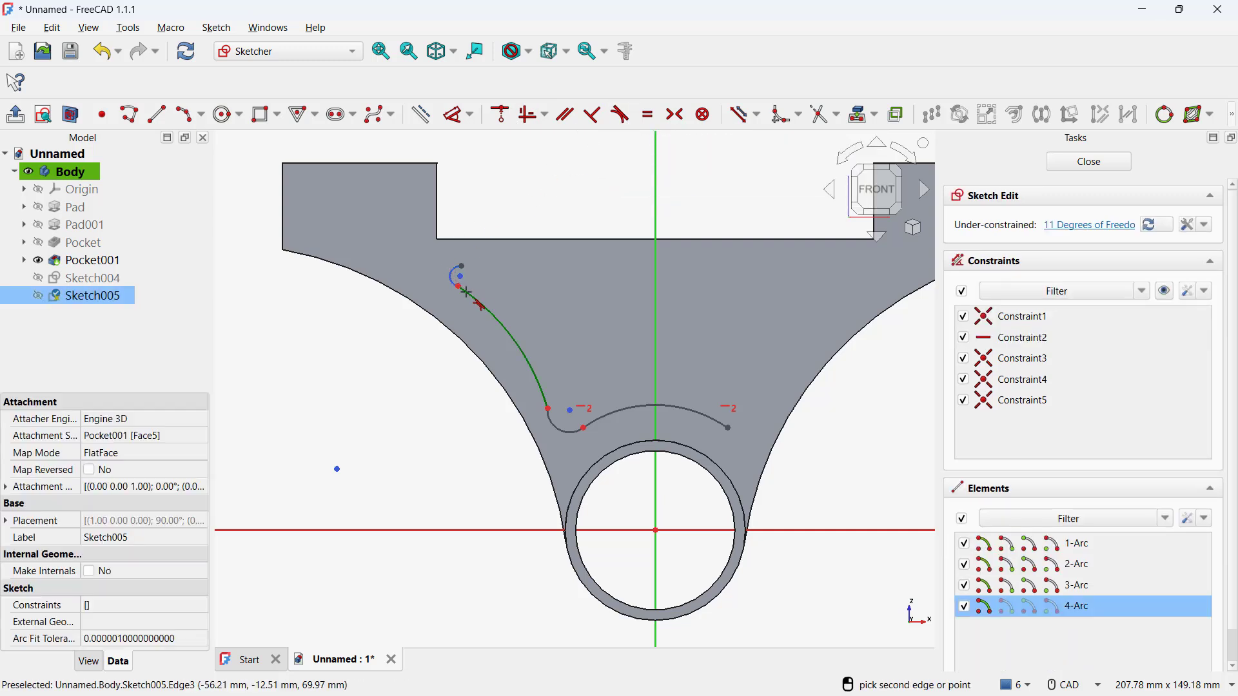
pyautogui.click(465, 290)
pyautogui.click(582, 384)
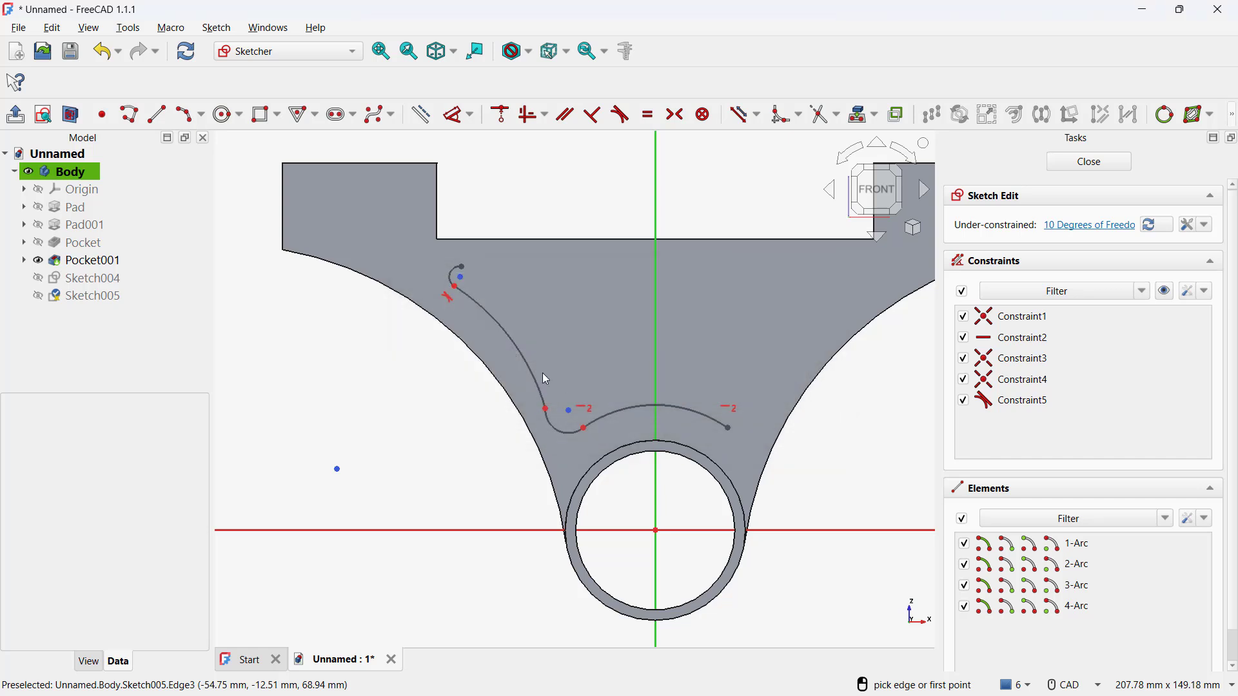
pyautogui.click(549, 420)
pyautogui.click(549, 422)
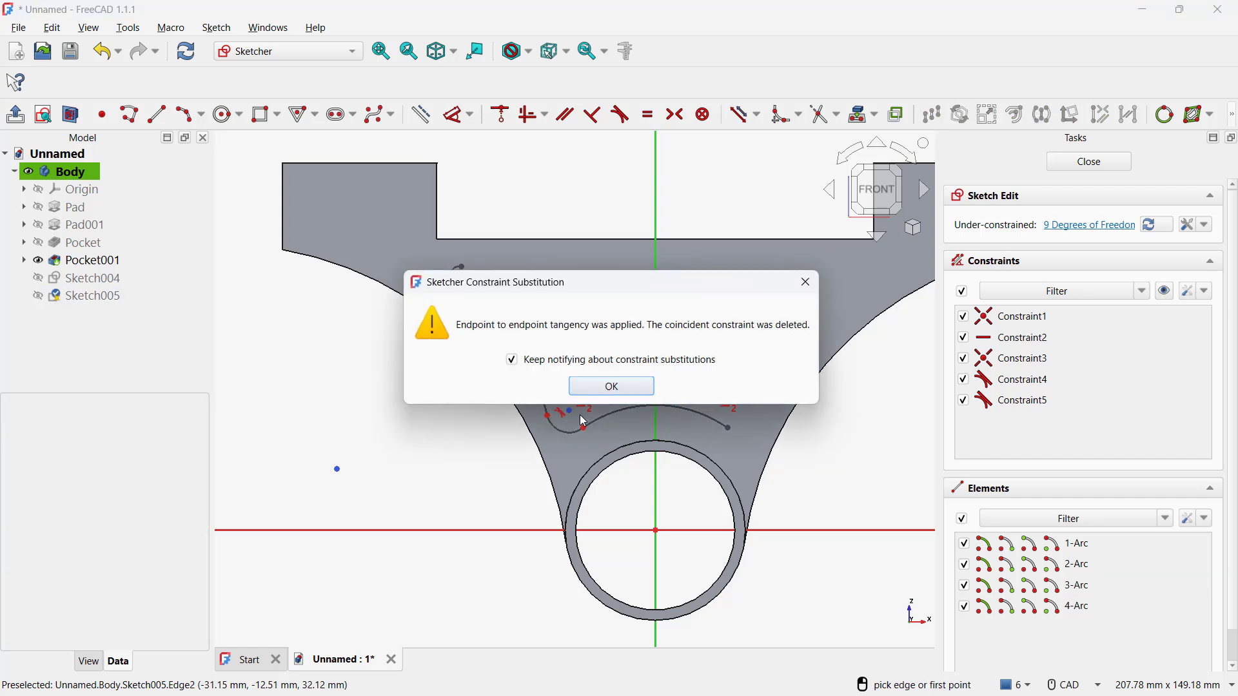
pyautogui.click(607, 385)
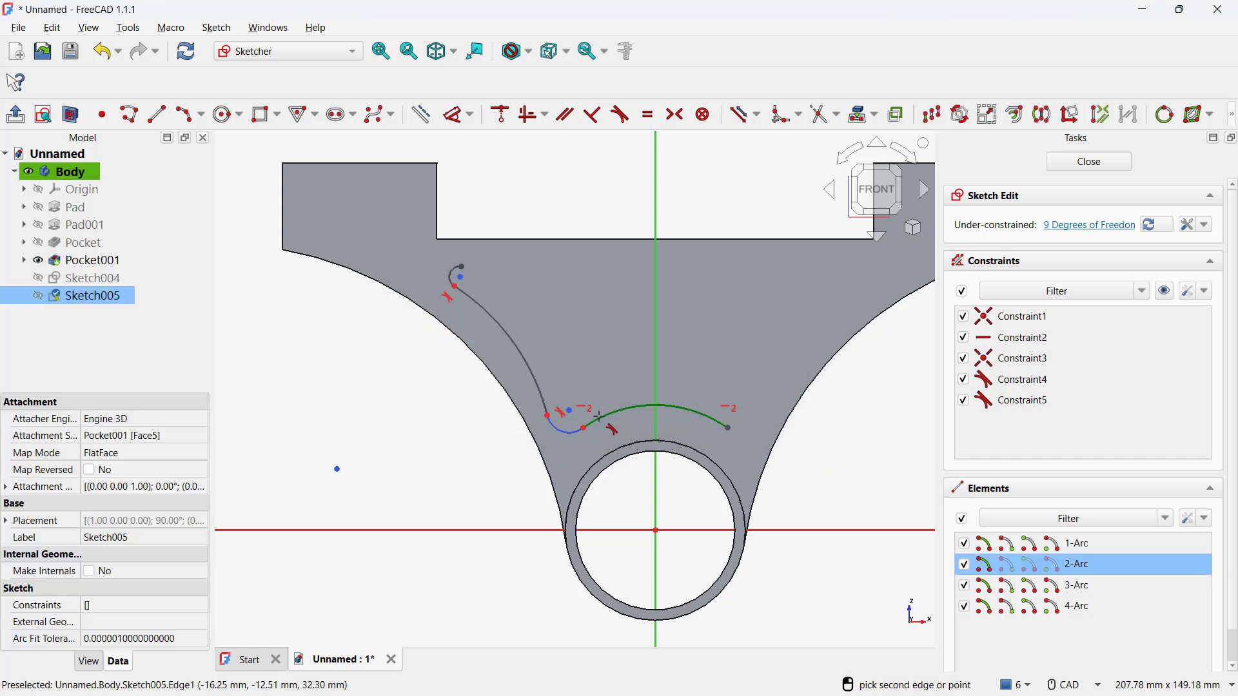
pyautogui.click(603, 418)
pyautogui.click(625, 391)
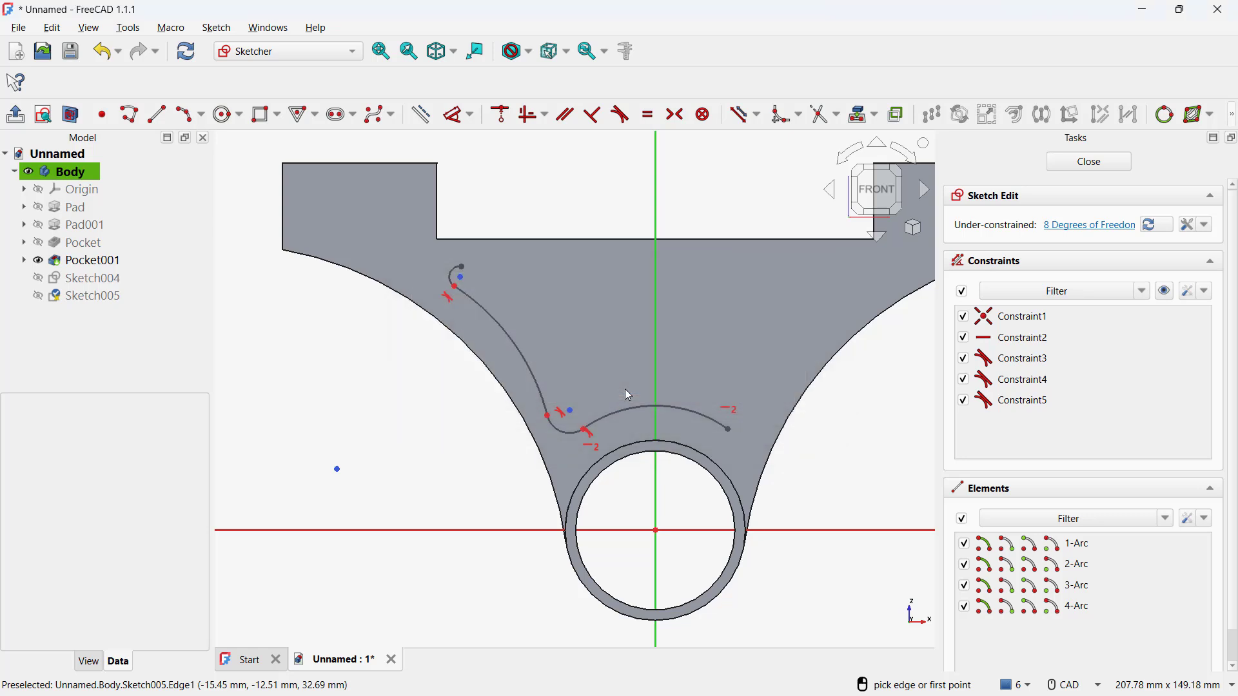
# Step: Mirror the three left-hand arcs about the vertical axis, keeping the originals
pyautogui.click(458, 274)
pyautogui.click(488, 316)
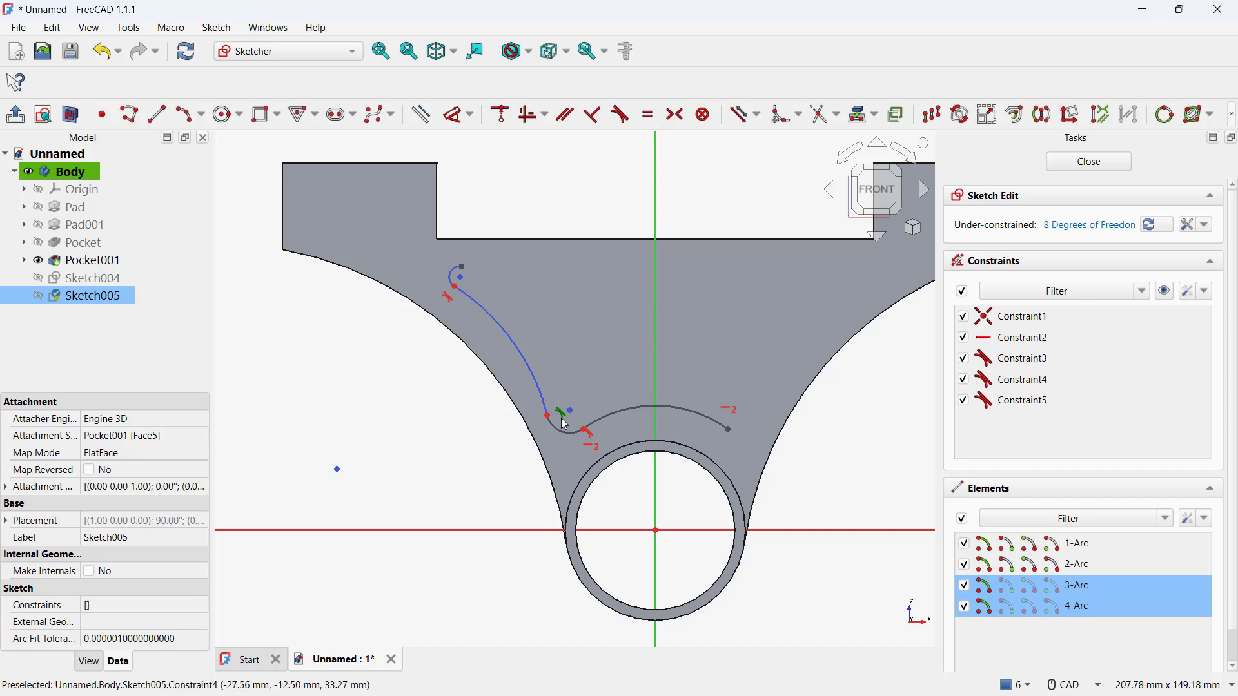
pyautogui.click(566, 432)
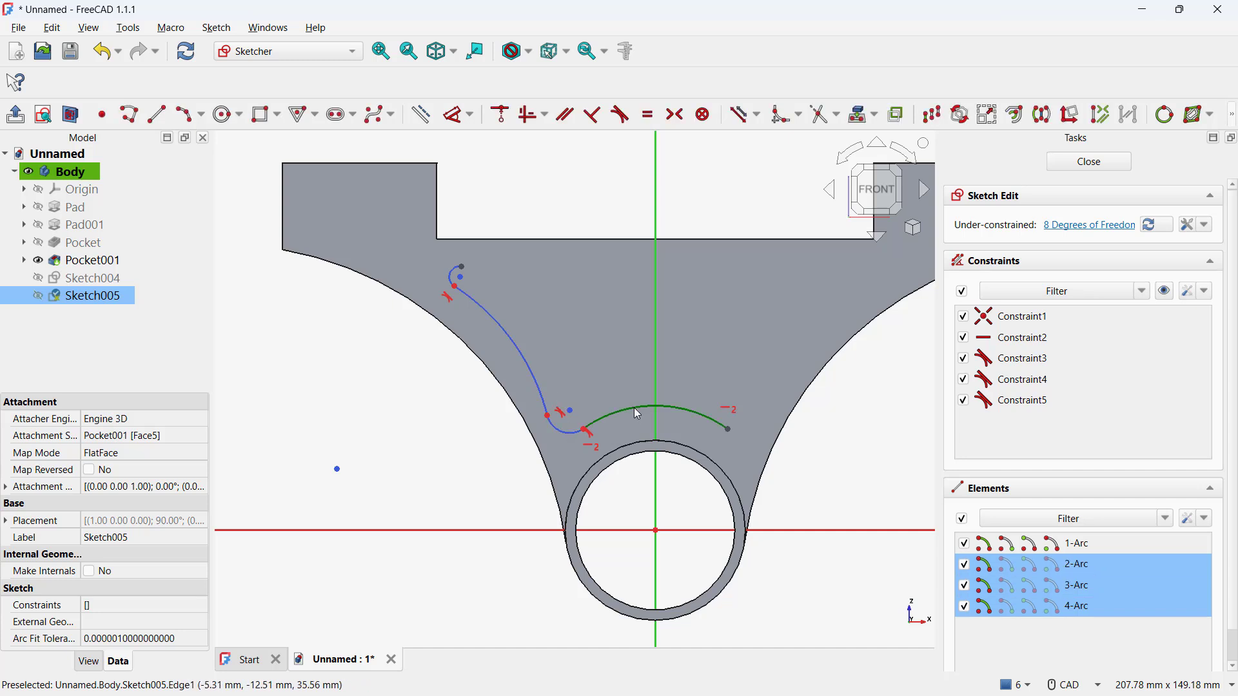
pyautogui.click(1042, 116)
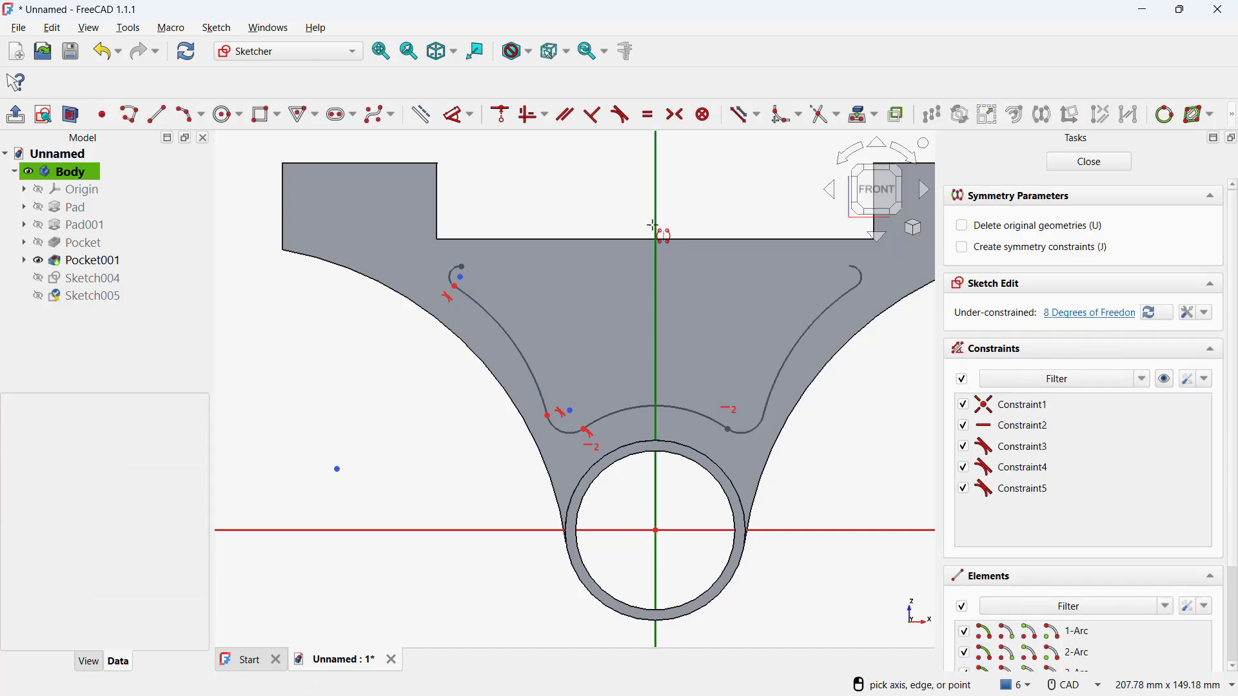
pyautogui.click(655, 225)
pyautogui.scroll(-1, 702, 362)
pyautogui.moveTo(802, 347)
pyautogui.mouseDown(button='middle')
pyautogui.moveTo(702, 361)
pyautogui.moveTo(709, 390)
pyautogui.moveTo(696, 394)
pyautogui.mouseUp(button='middle')
pyautogui.scroll(1, 702, 362)
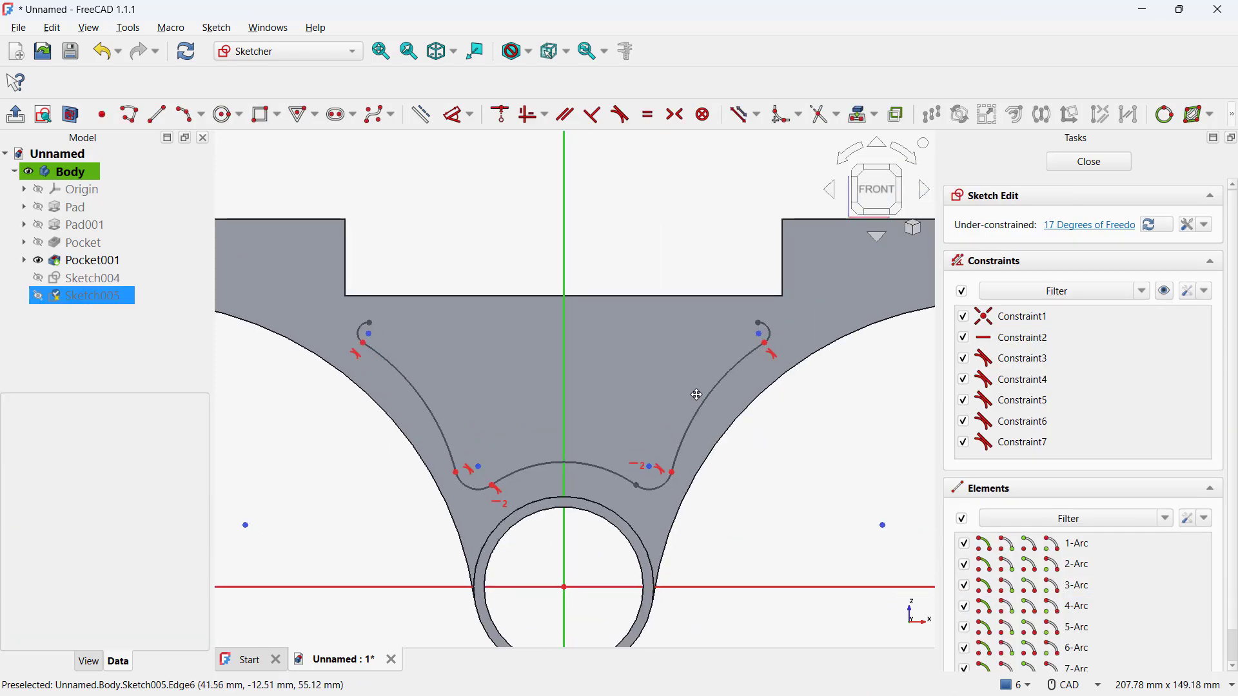
# Step: Make the upper and lower endpoints of the two long side arcs symmetric about the vertical axis
pyautogui.click(675, 115)
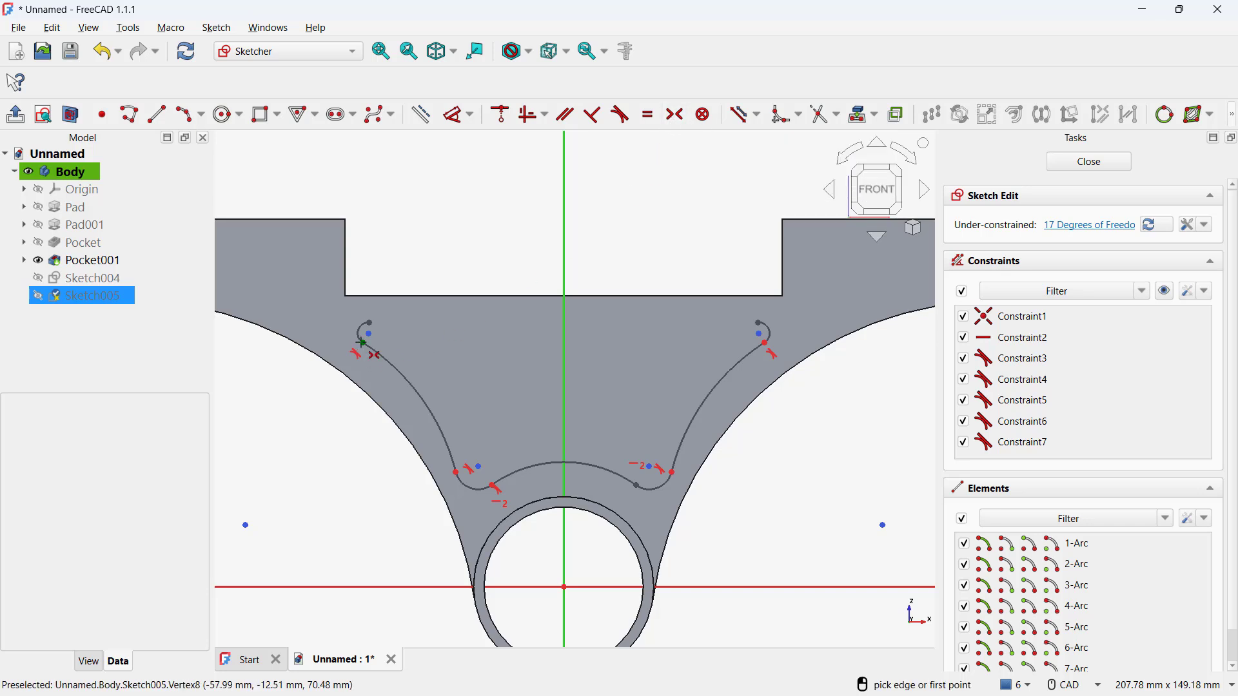
pyautogui.click(363, 343)
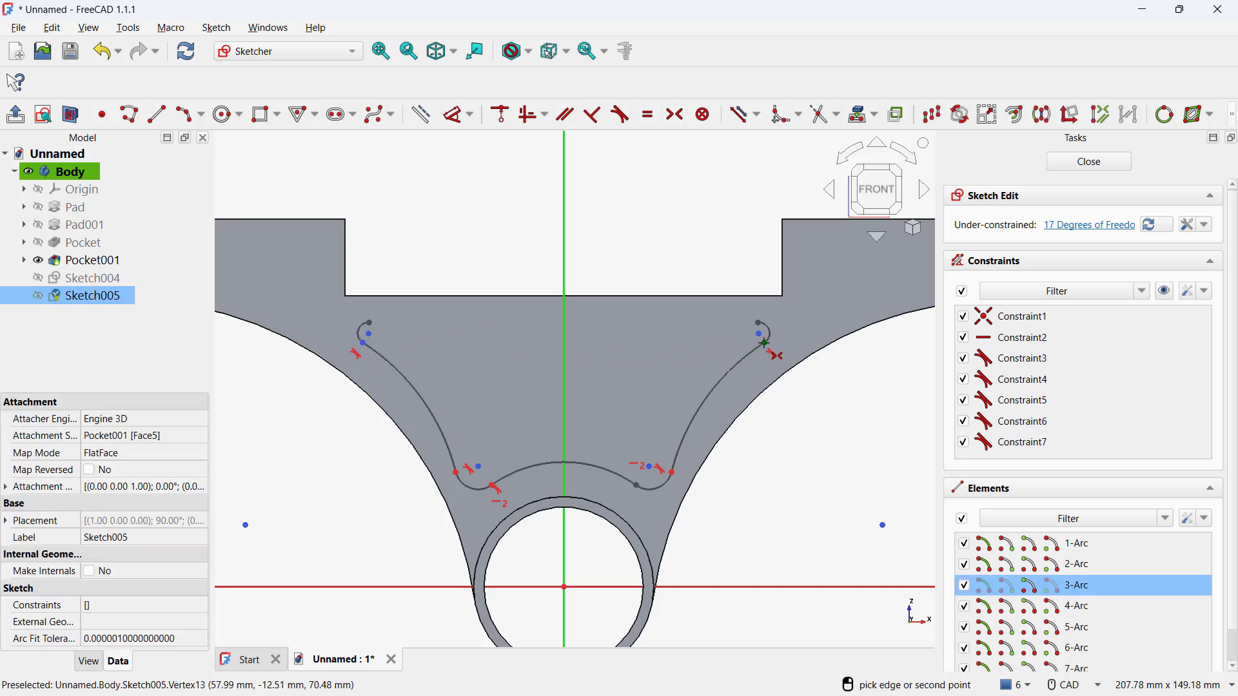
pyautogui.click(764, 342)
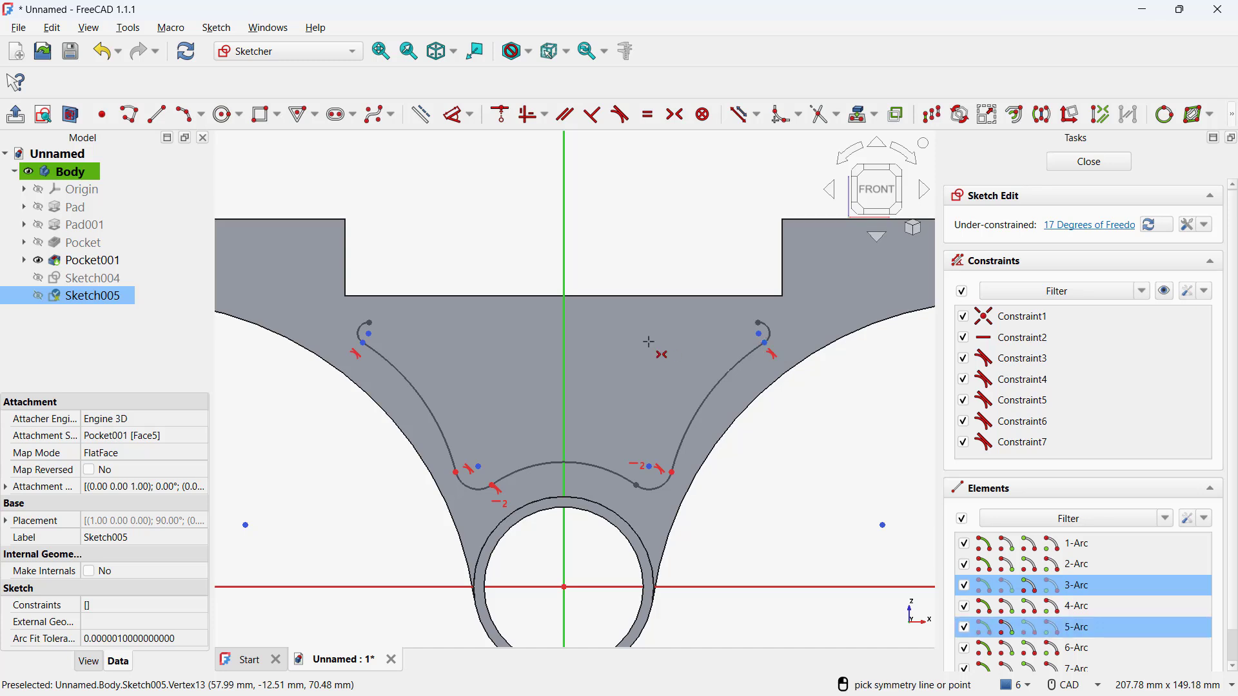
pyautogui.click(563, 335)
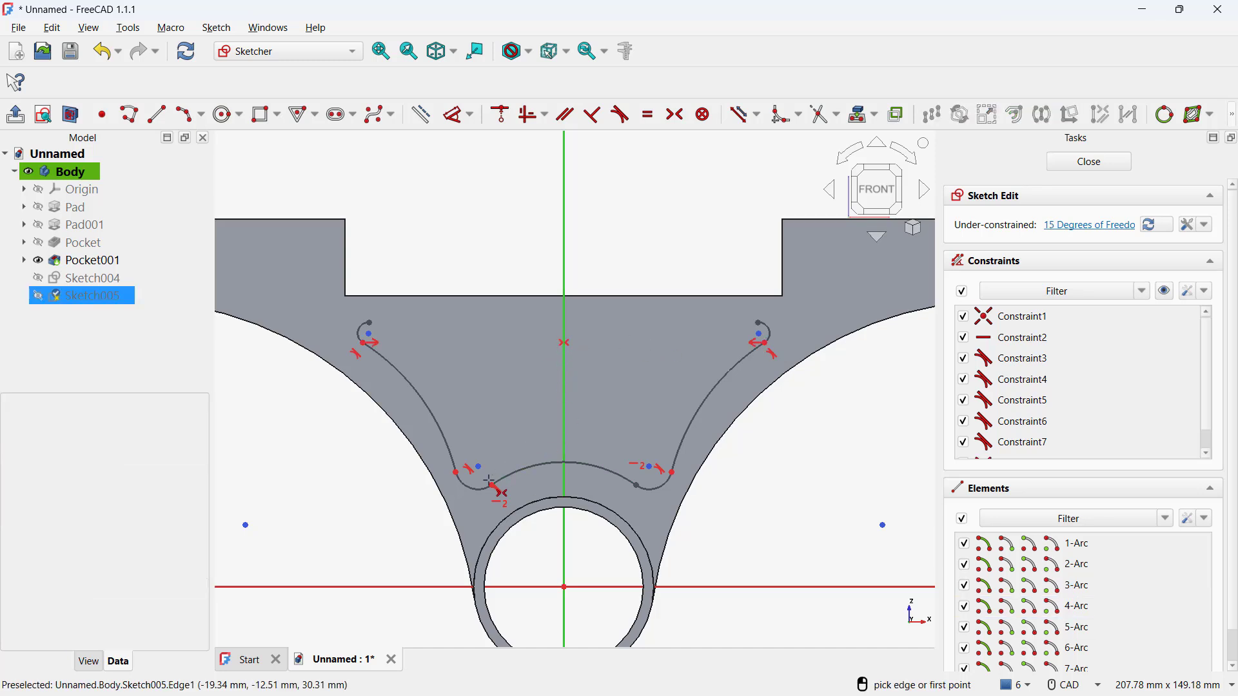
pyautogui.click(458, 475)
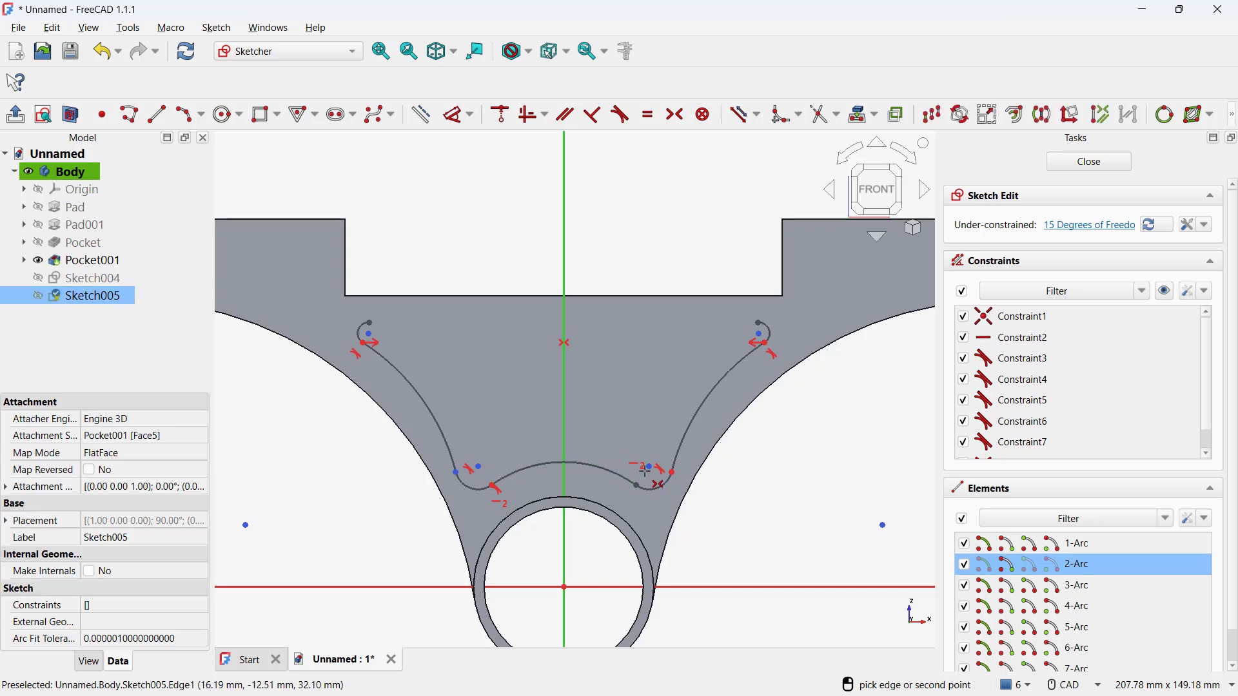
pyautogui.click(675, 480)
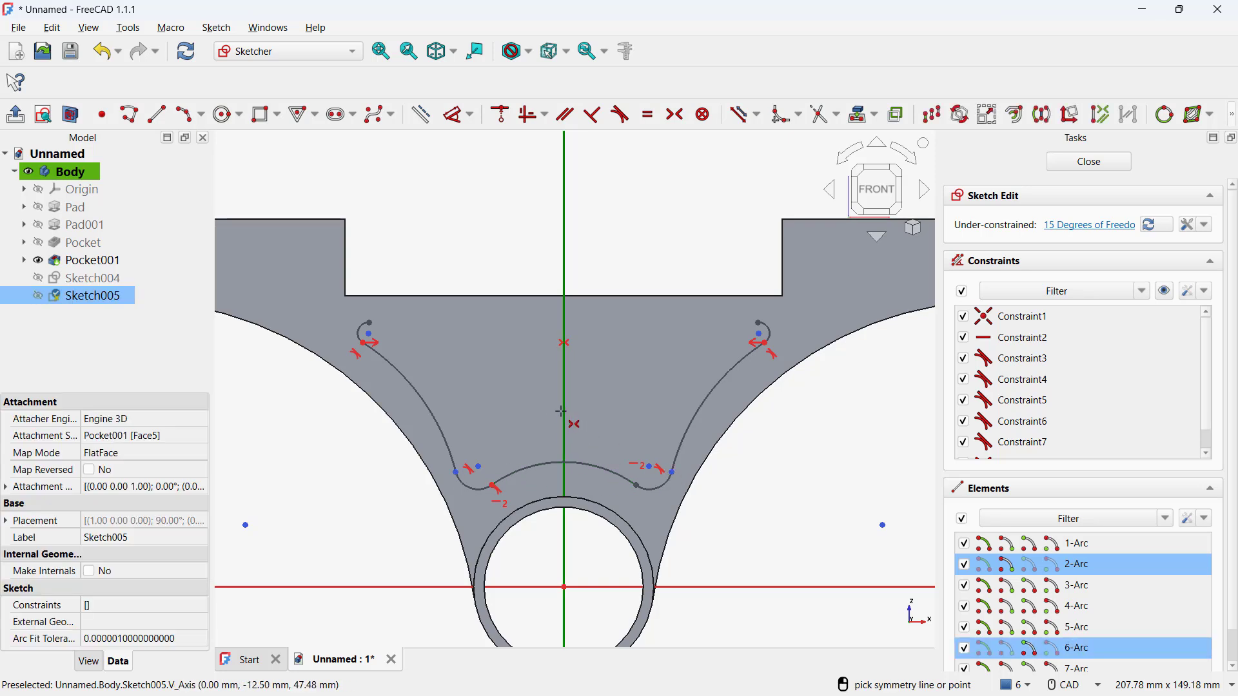
pyautogui.click(564, 419)
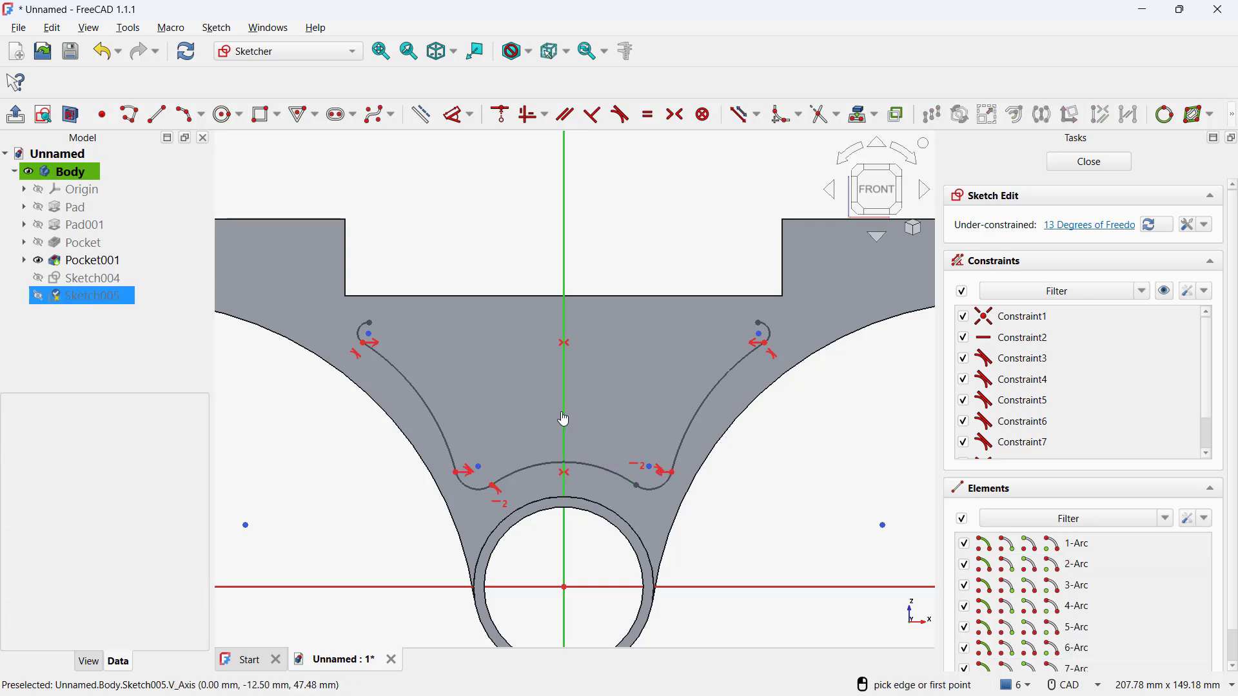
# Step: Close the profile's top with a line between the small upper arcs' free ends, from about (-56, 76) to (56, 76) mm
pyautogui.click(157, 114)
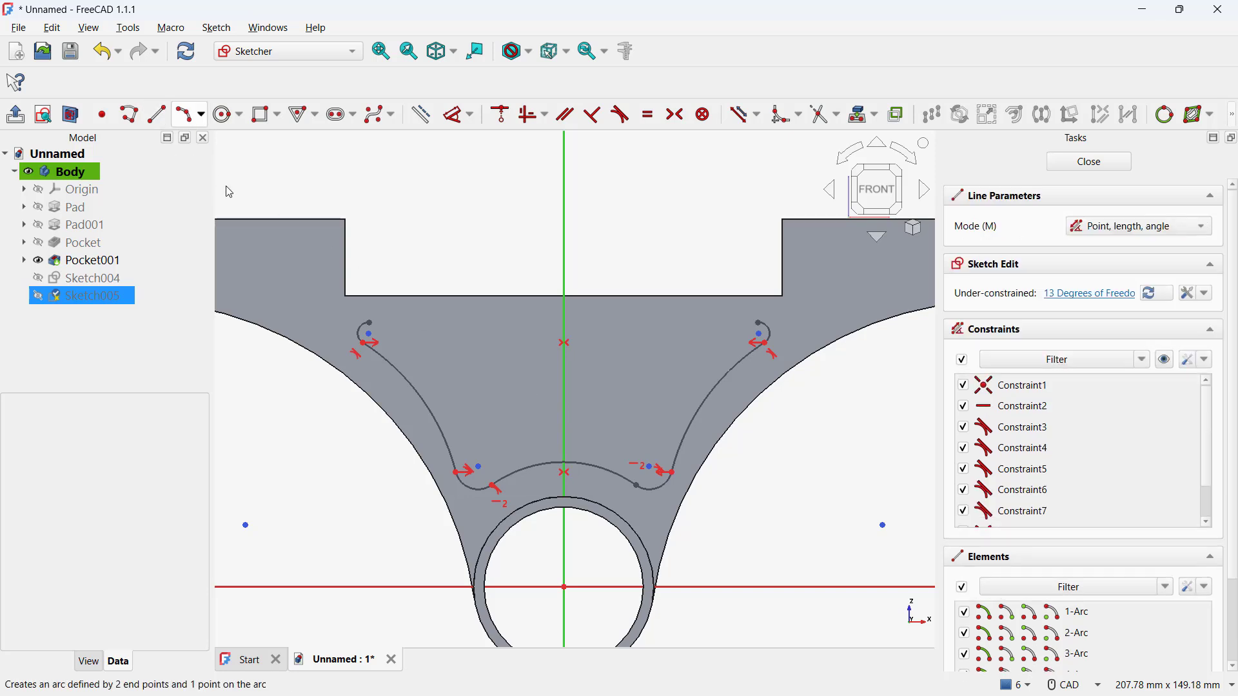
pyautogui.click(368, 323)
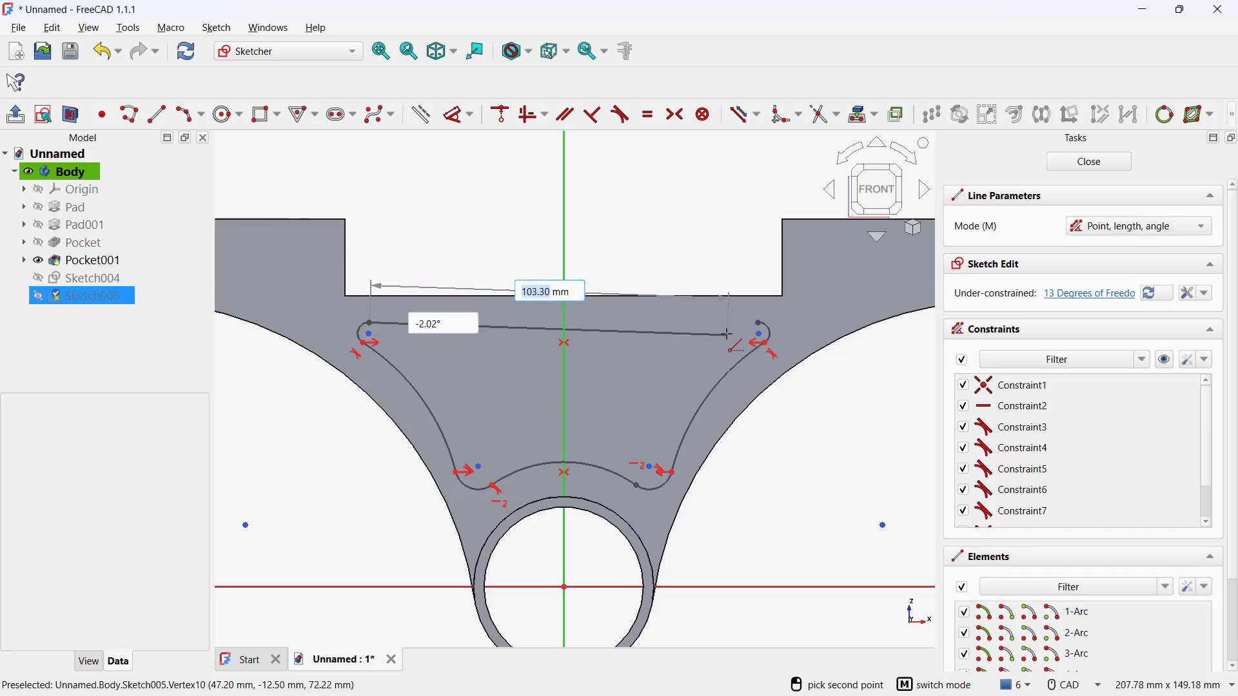
pyautogui.click(761, 330)
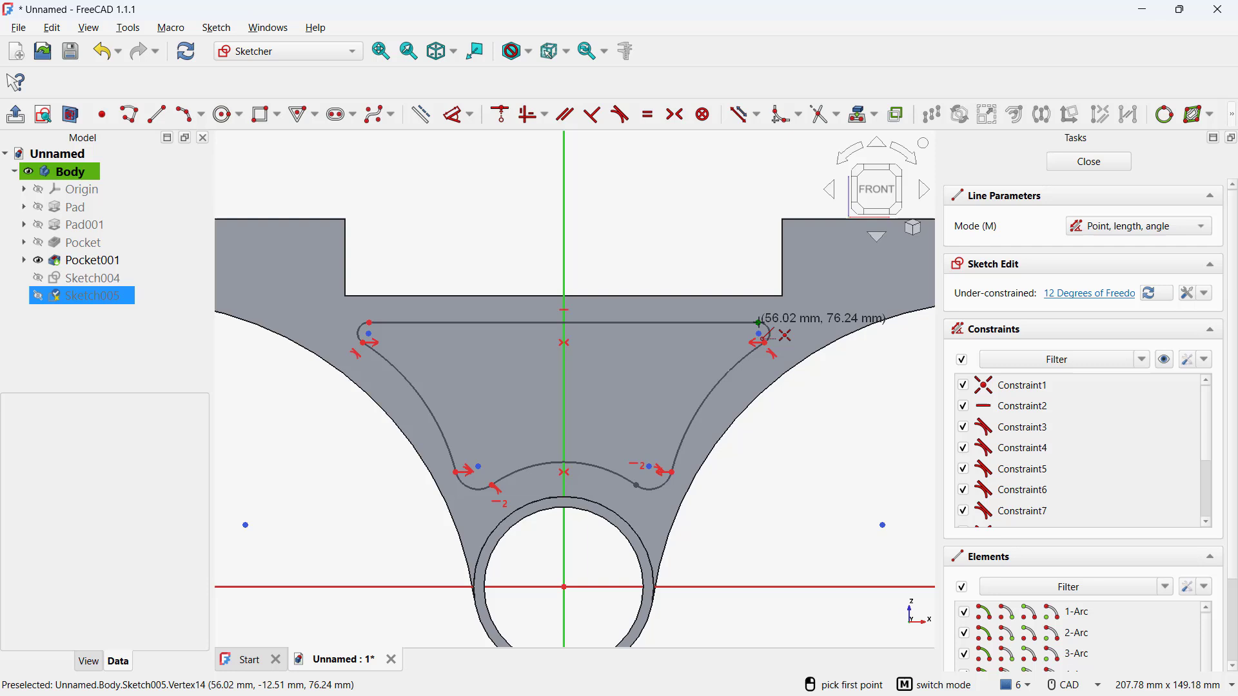
pyautogui.rightClick(673, 245)
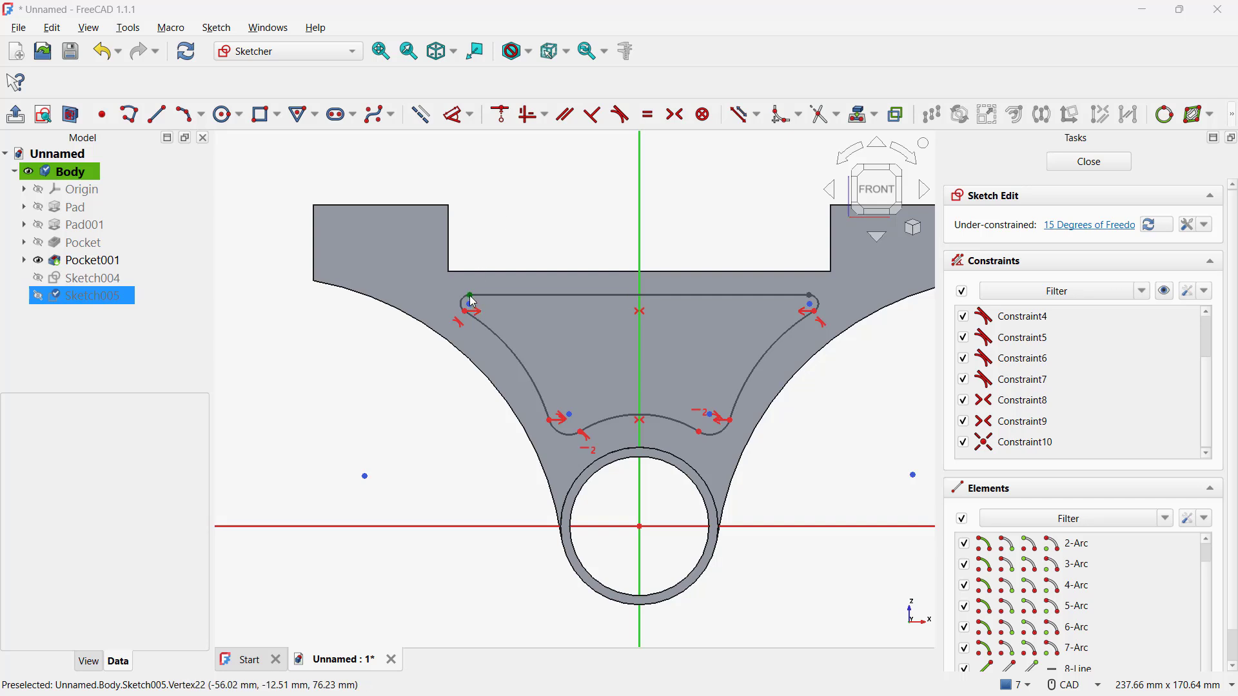
# Step: Pull both ends of the top line slightly inward and make each coincident with the free end of its adjacent upper corner arc
pyautogui.moveTo(474, 302); pyautogui.dragTo(485, 304)
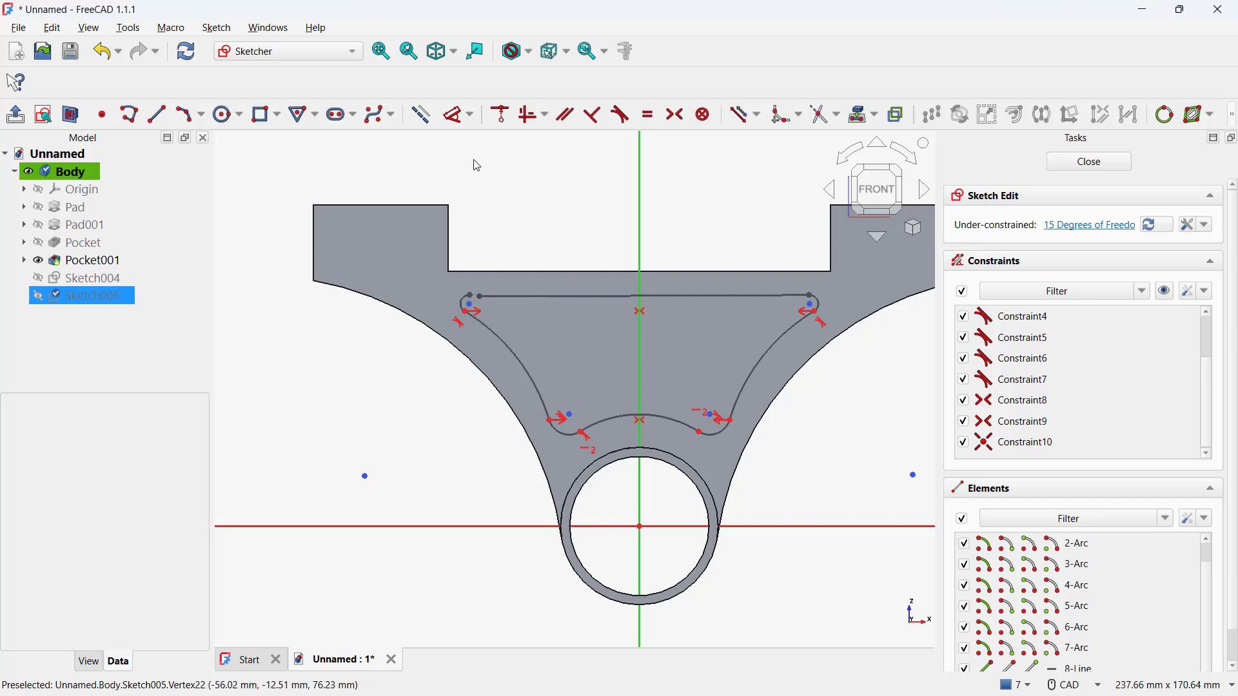
pyautogui.click(511, 121)
pyautogui.click(484, 303)
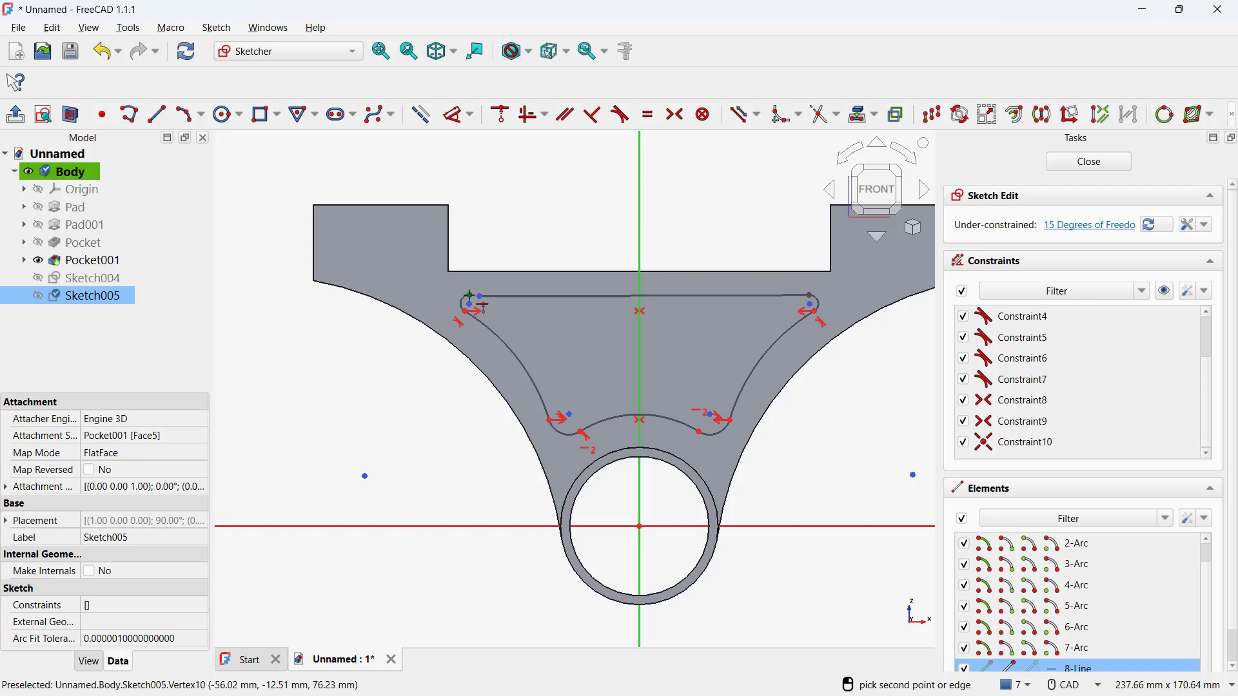
pyautogui.click(469, 295)
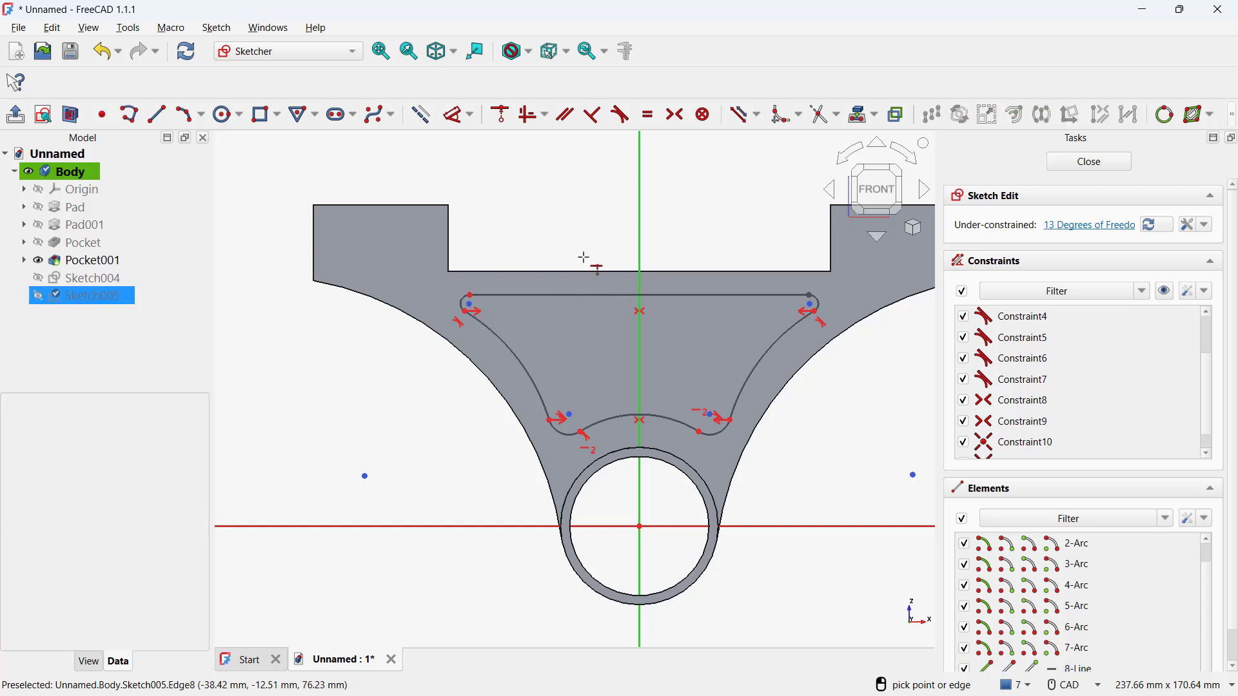
pyautogui.rightClick(678, 258)
pyautogui.moveTo(808, 295); pyautogui.dragTo(793, 298)
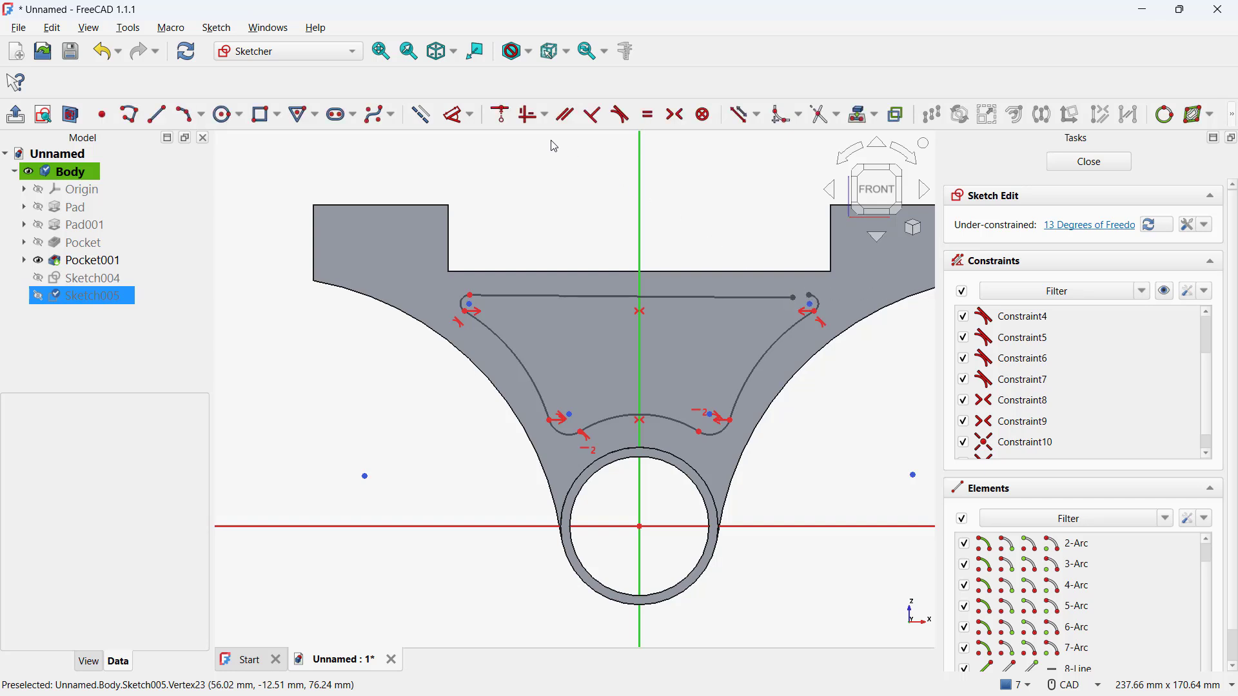
pyautogui.click(502, 118)
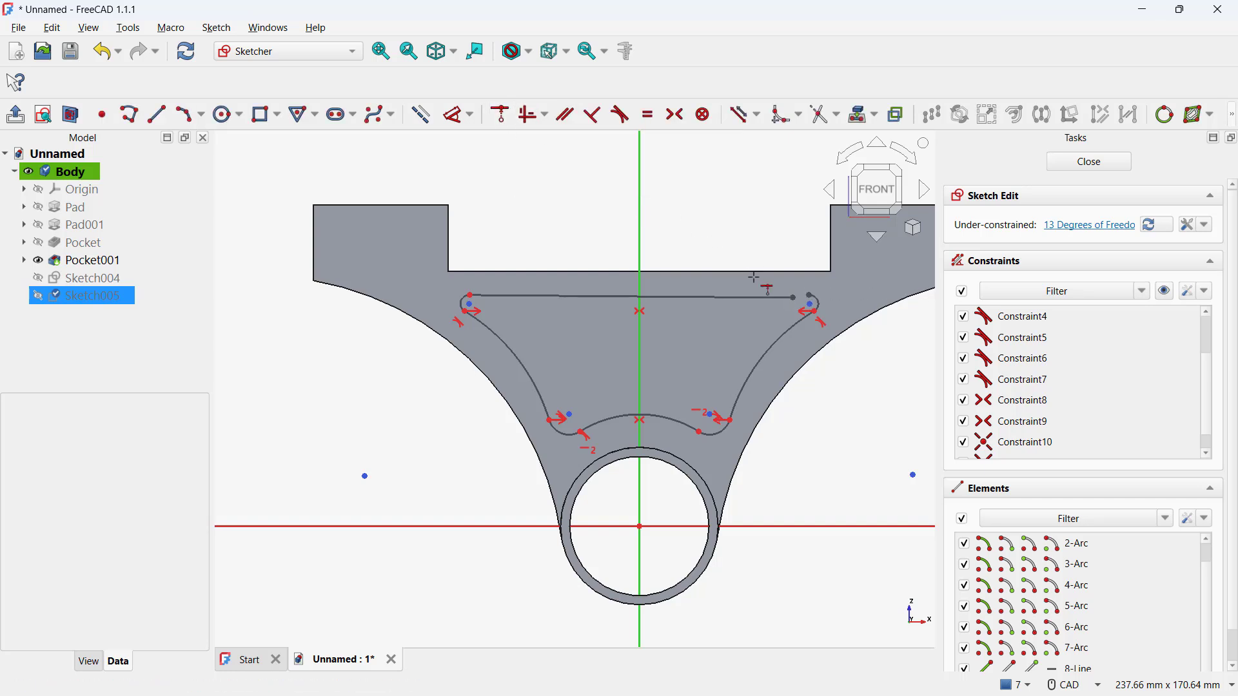
pyautogui.click(793, 299)
pyautogui.click(810, 297)
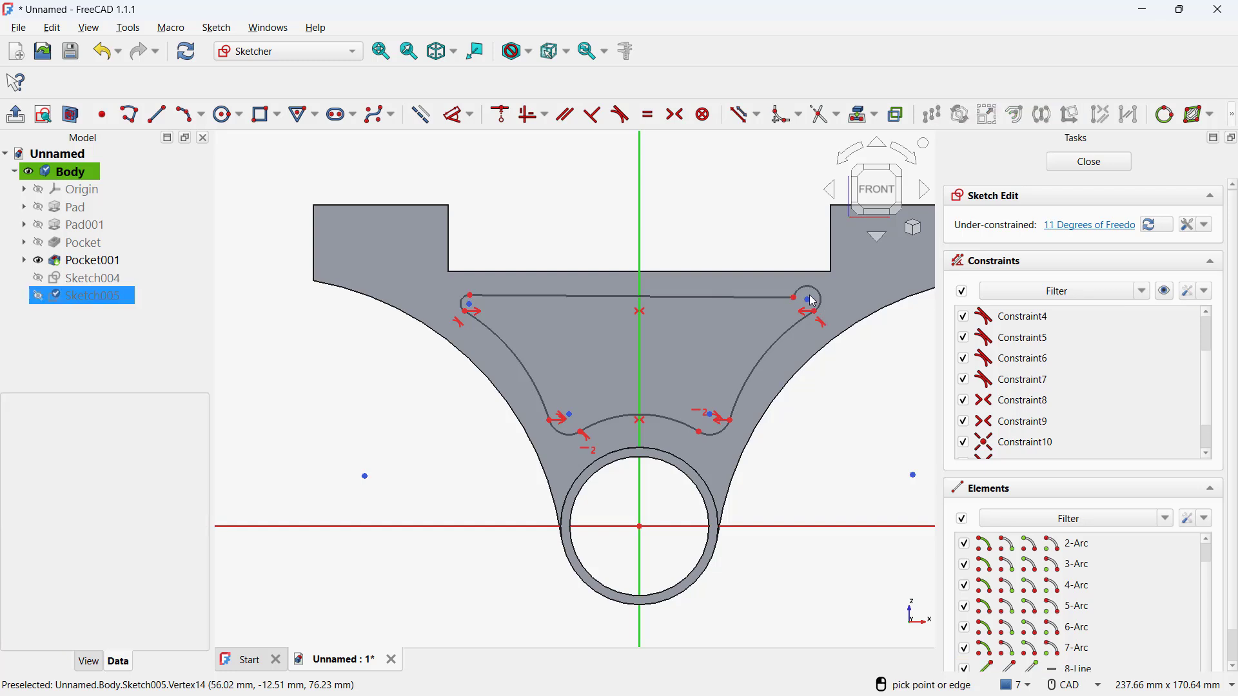
# Step: Constrain the top line horizontal and make it tangent to the upper-right corner arc
pyautogui.click(533, 115)
pyautogui.click(609, 297)
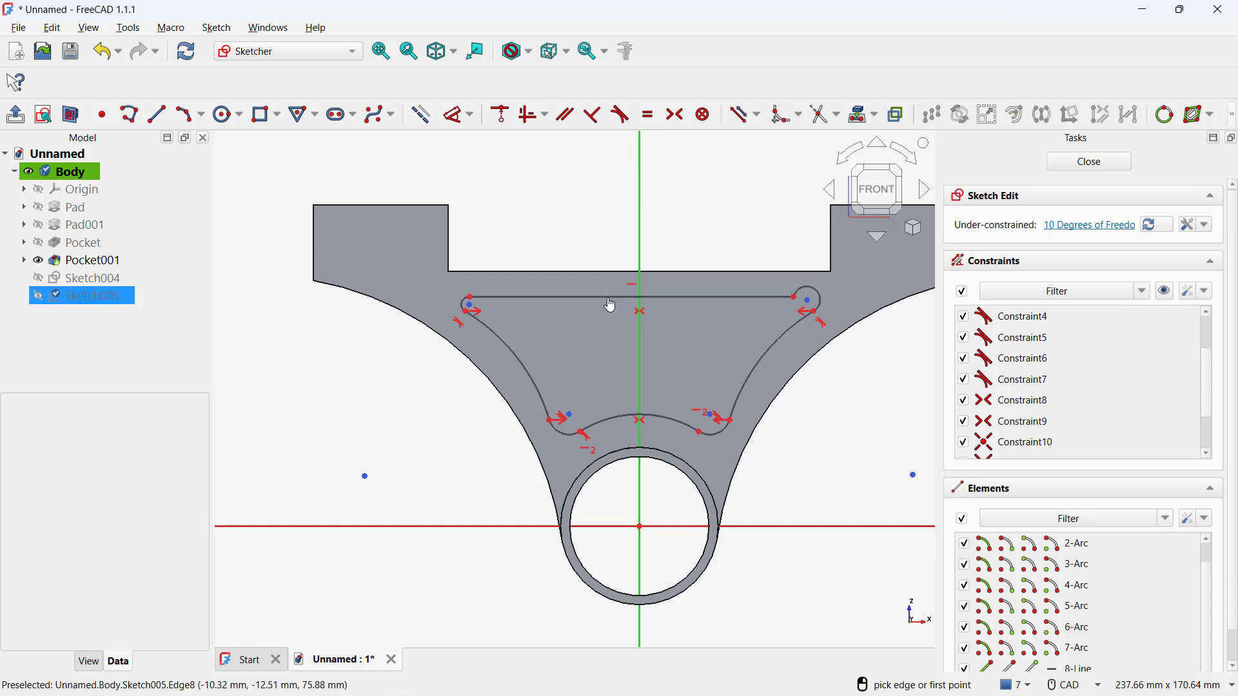
pyautogui.click(620, 115)
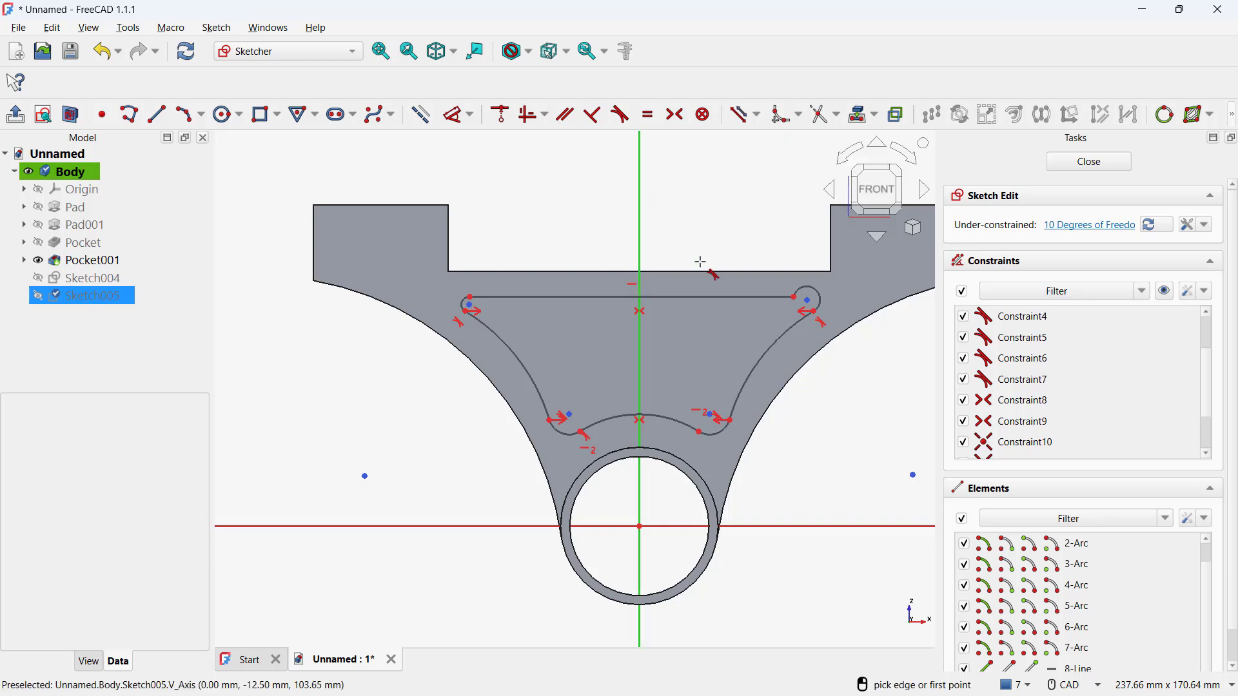
pyautogui.click(780, 296)
pyautogui.click(819, 299)
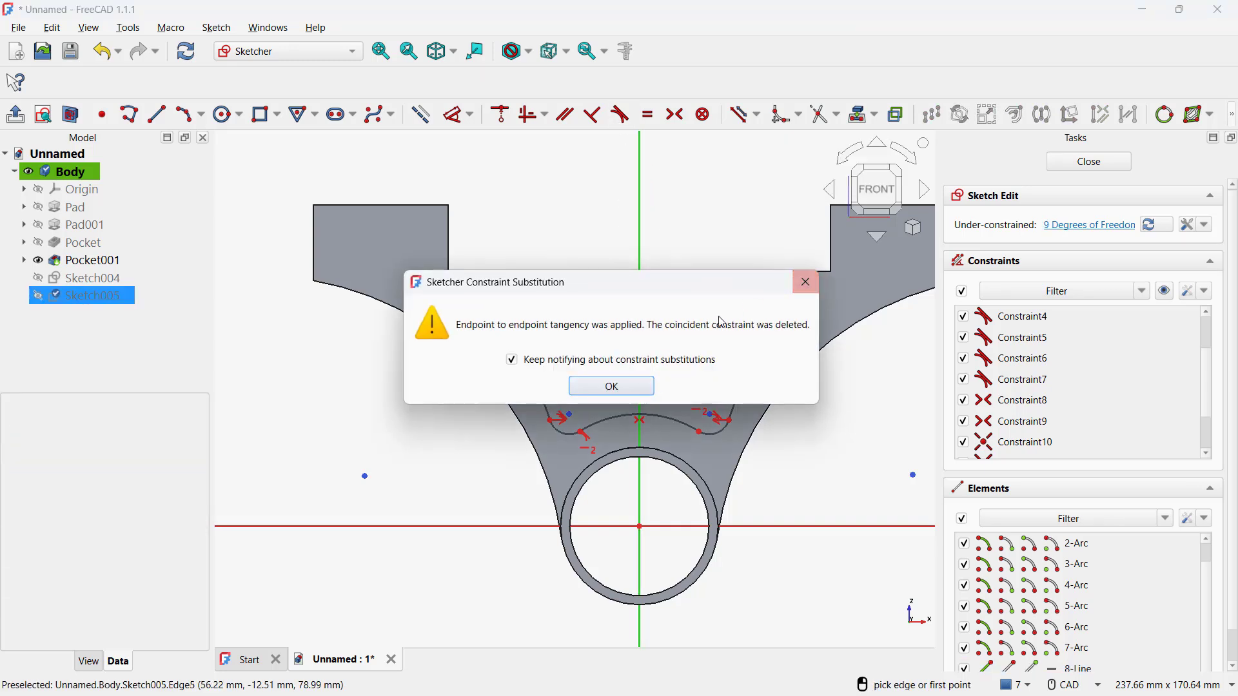
pyautogui.click(643, 387)
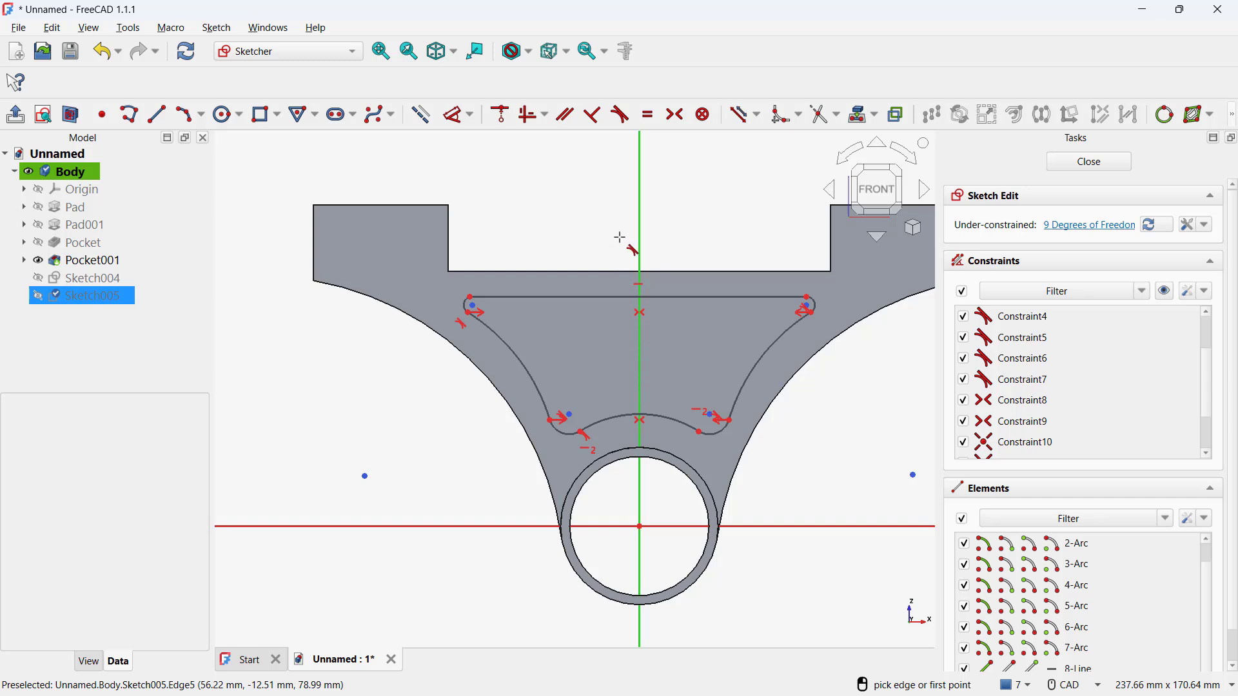
# Step: Constrain the four small corner arcs of the profile to equal radii
pyautogui.click(648, 115)
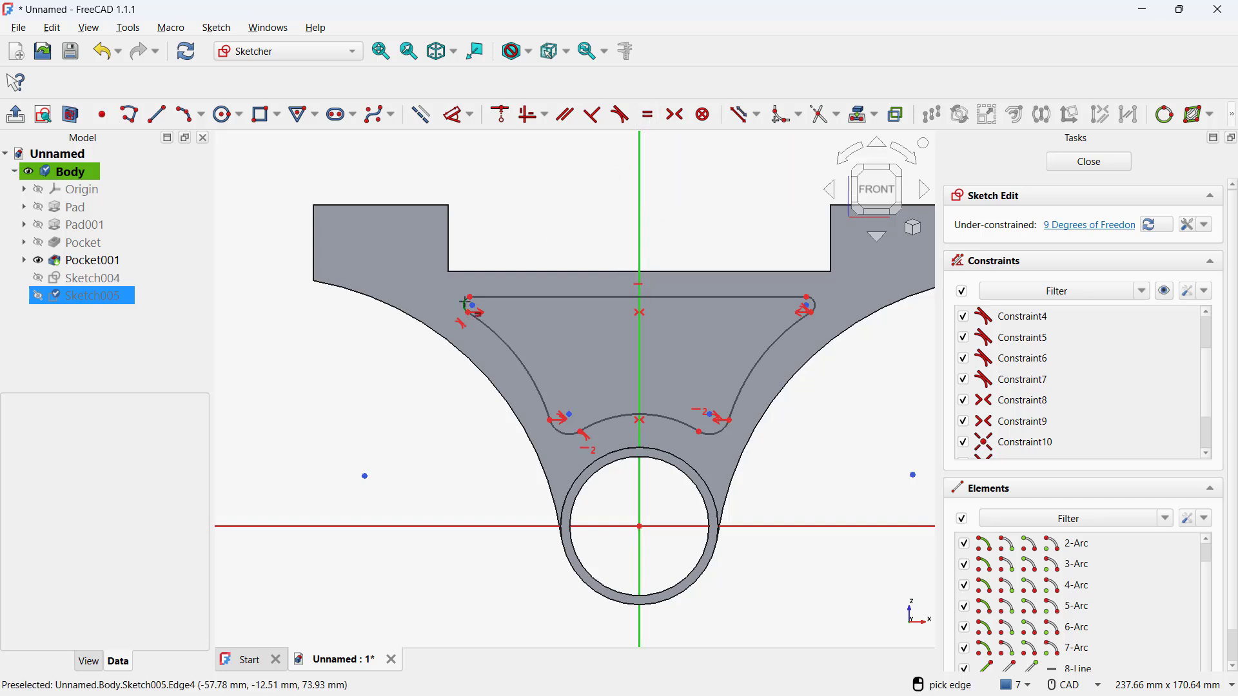
pyautogui.click(561, 430)
pyautogui.click(556, 429)
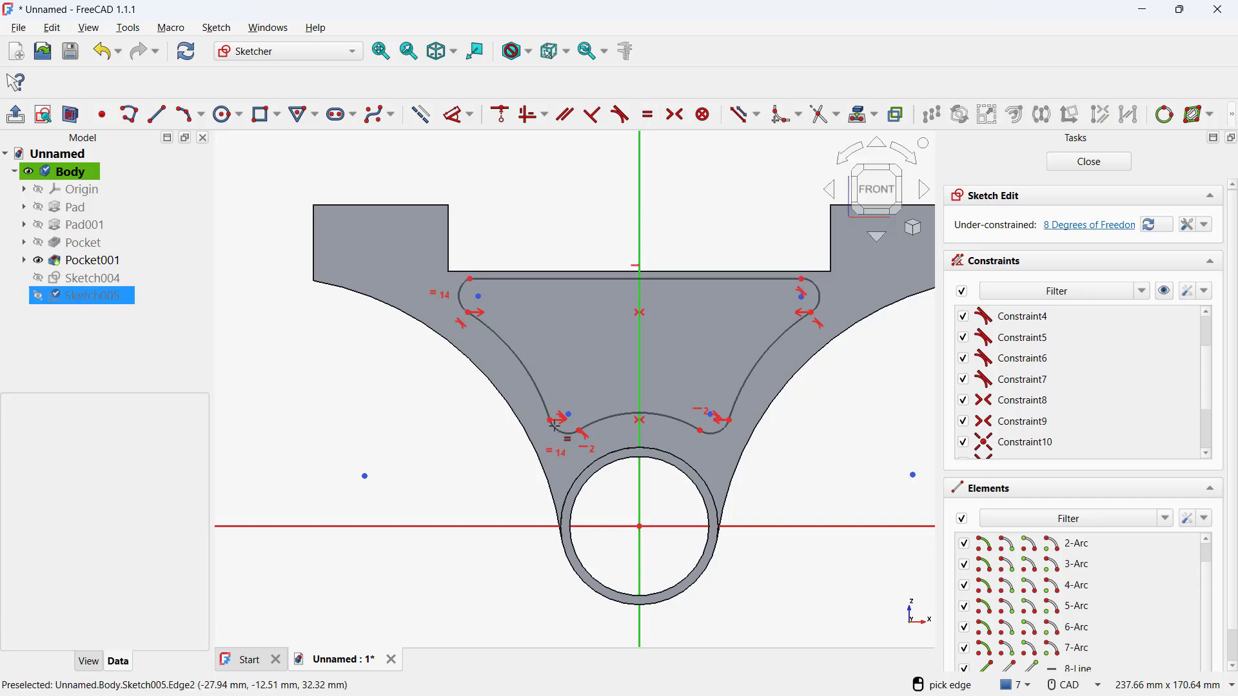
pyautogui.click(566, 430)
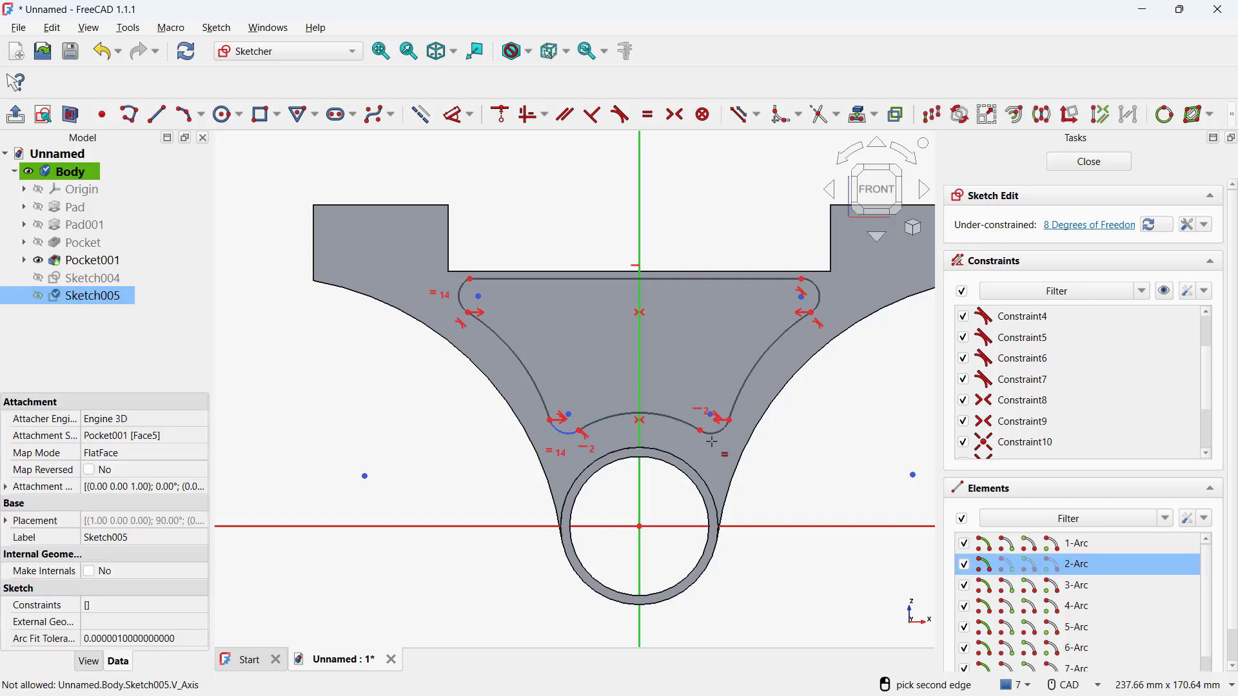
pyautogui.click(722, 438)
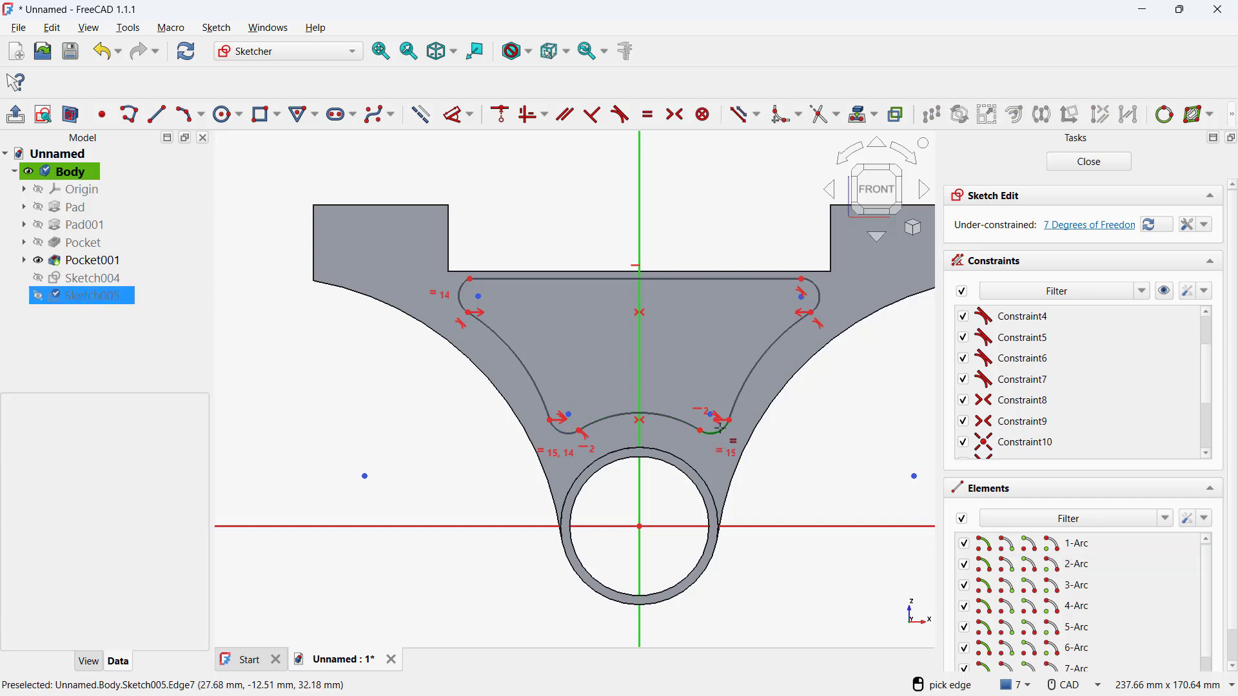
pyautogui.click(717, 431)
pyautogui.click(823, 305)
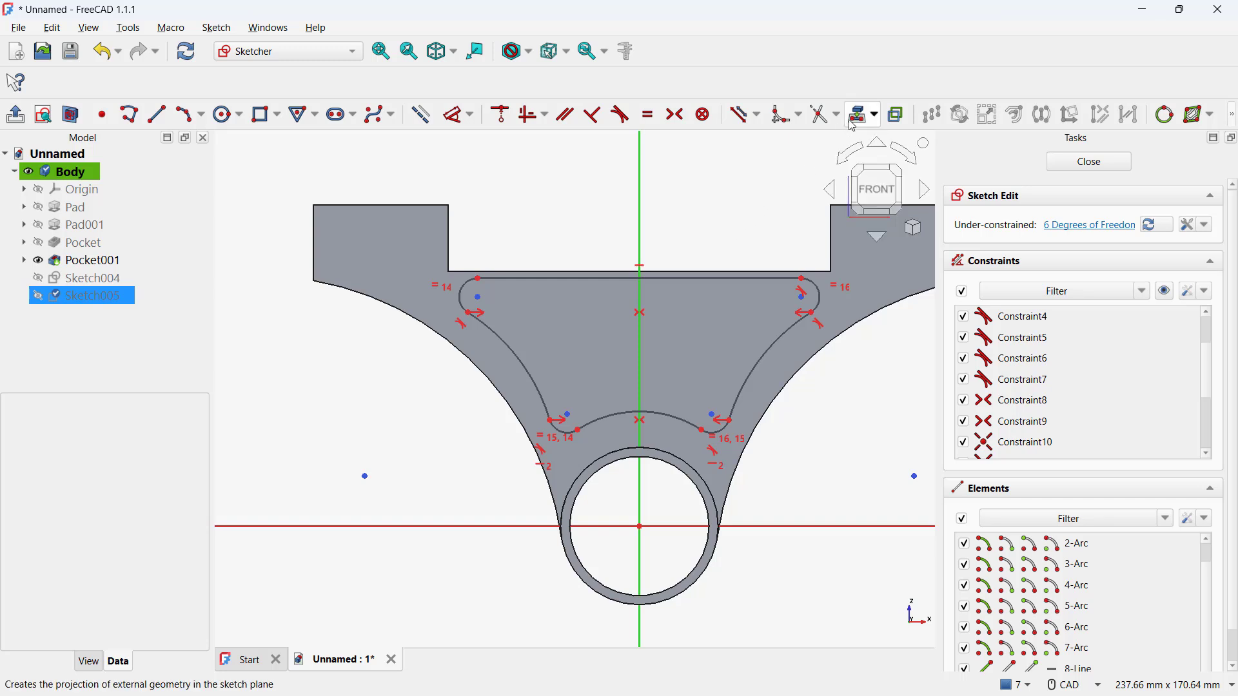
# Step: Project the notch's bottom edge and the plate's left curved edge into the sketch as external geometry
pyautogui.click(421, 123)
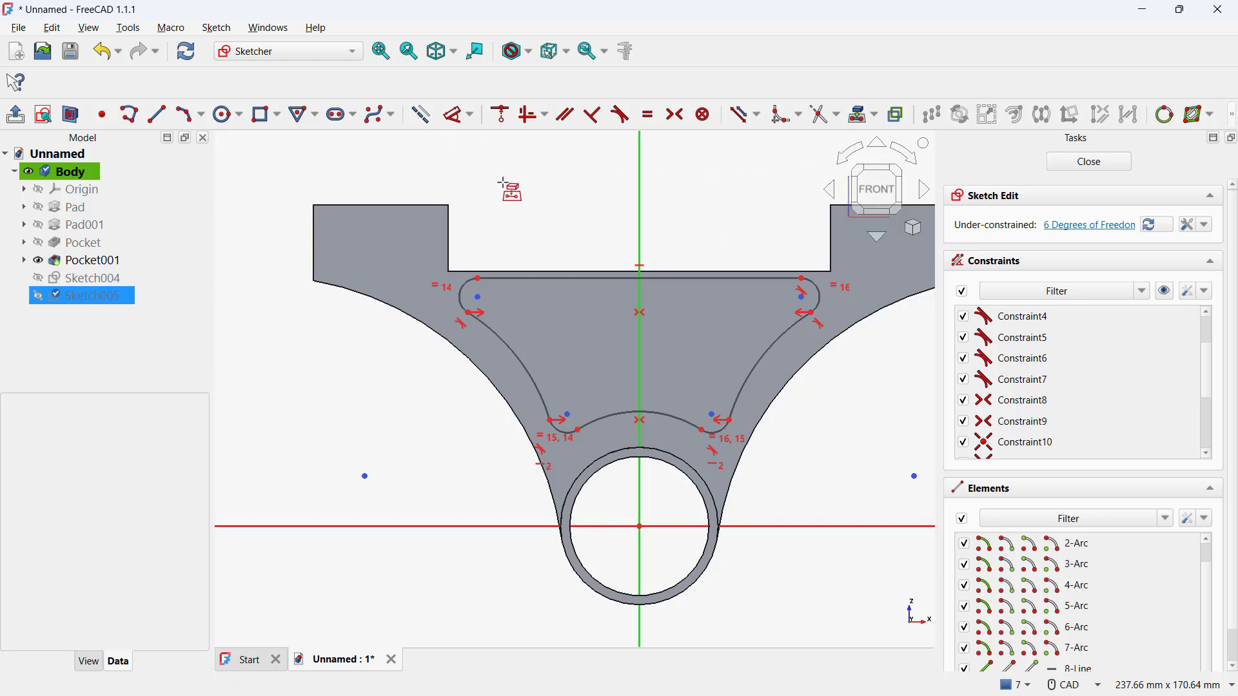
pyautogui.click(569, 277)
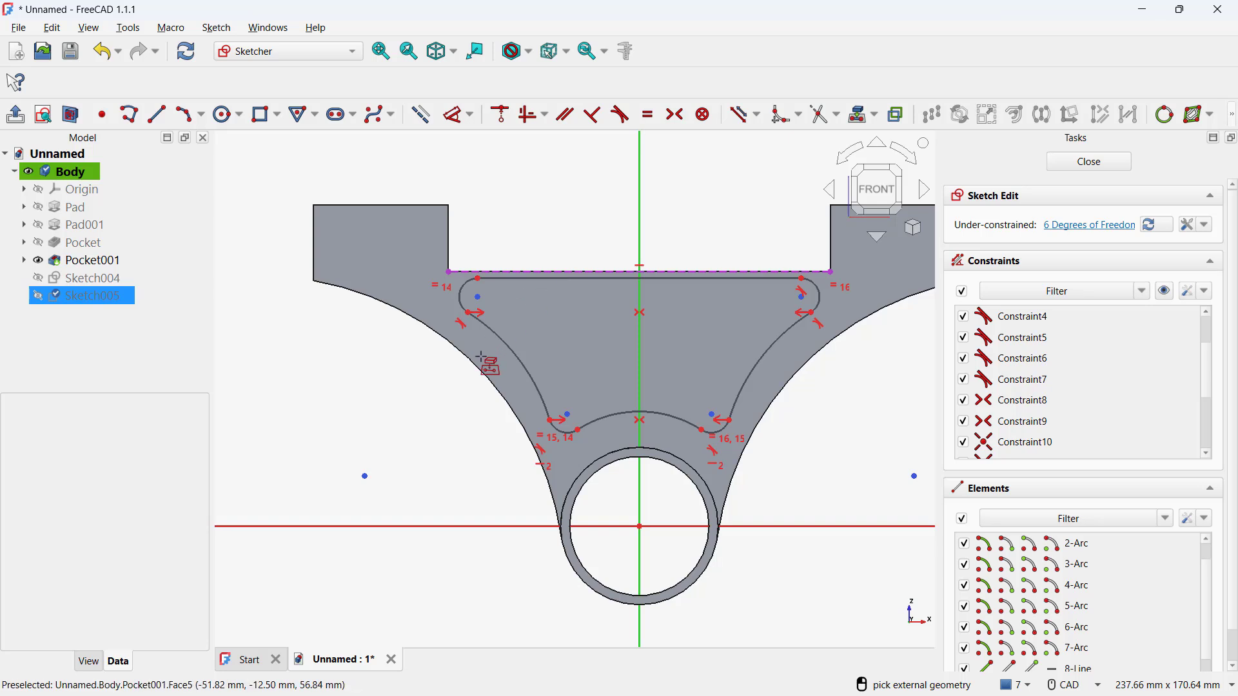
pyautogui.click(481, 373)
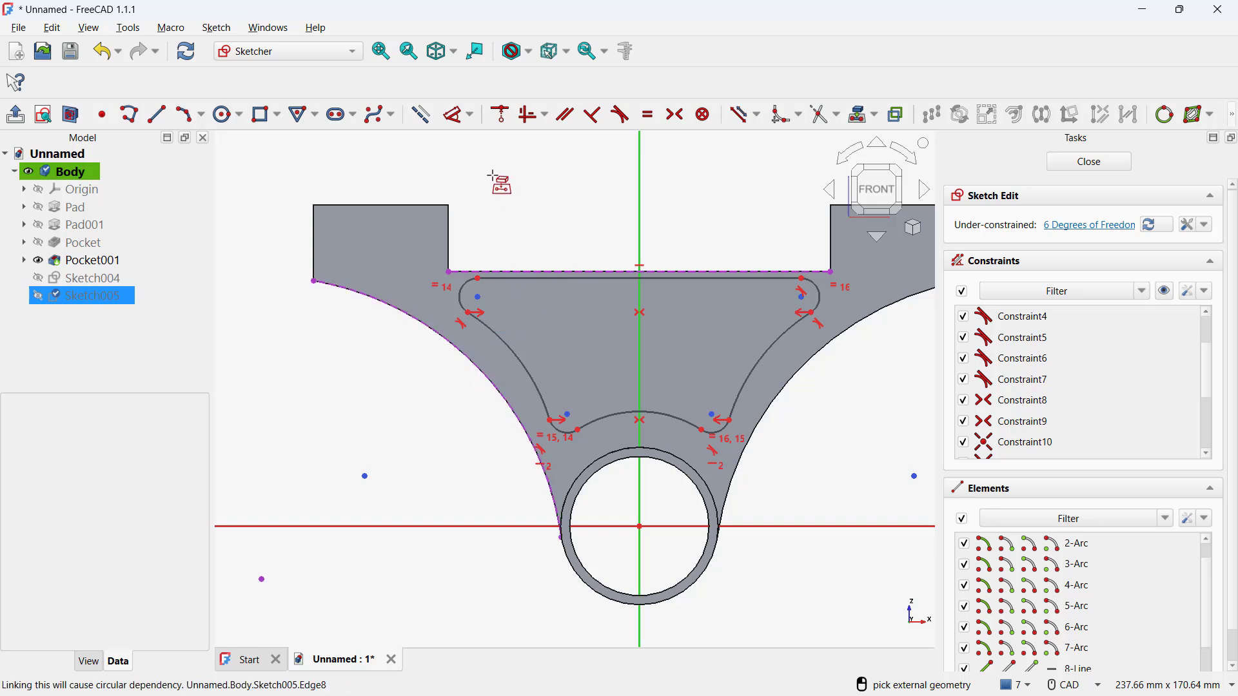
# Step: Dimension the upper-left corner arc with a radius of 3 mm
pyautogui.click(451, 125)
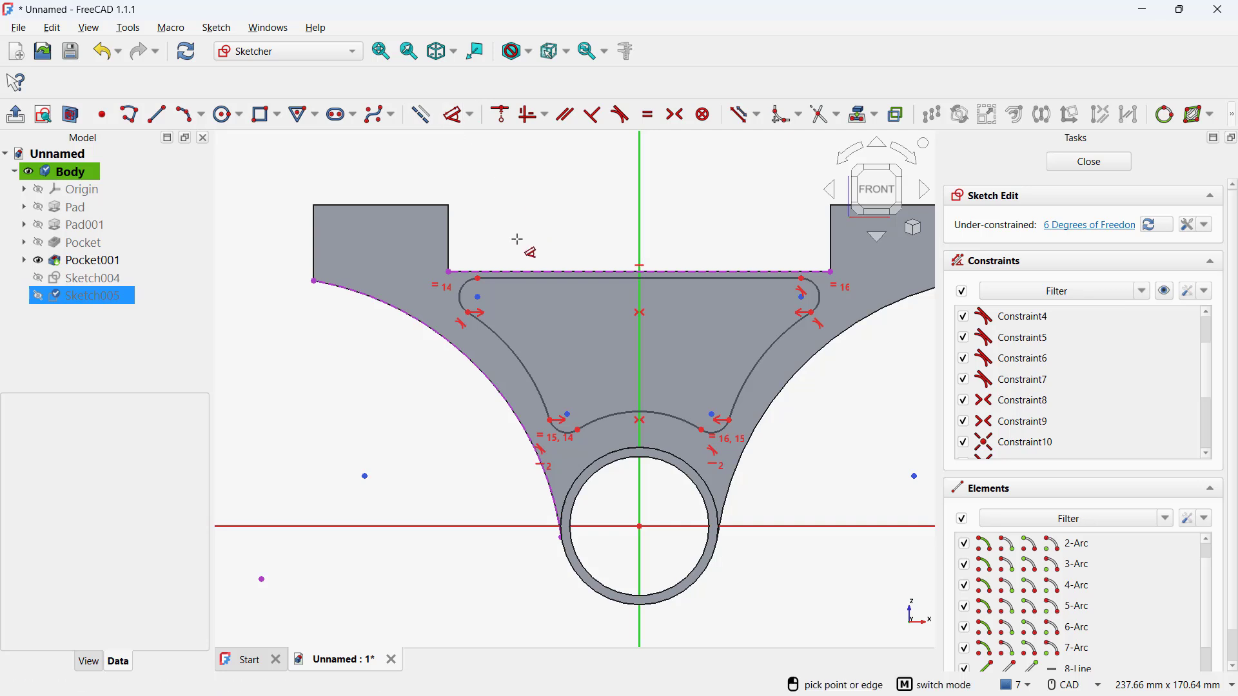
pyautogui.click(469, 291)
pyautogui.click(386, 276)
pyautogui.write('3')
pyautogui.press('Return')
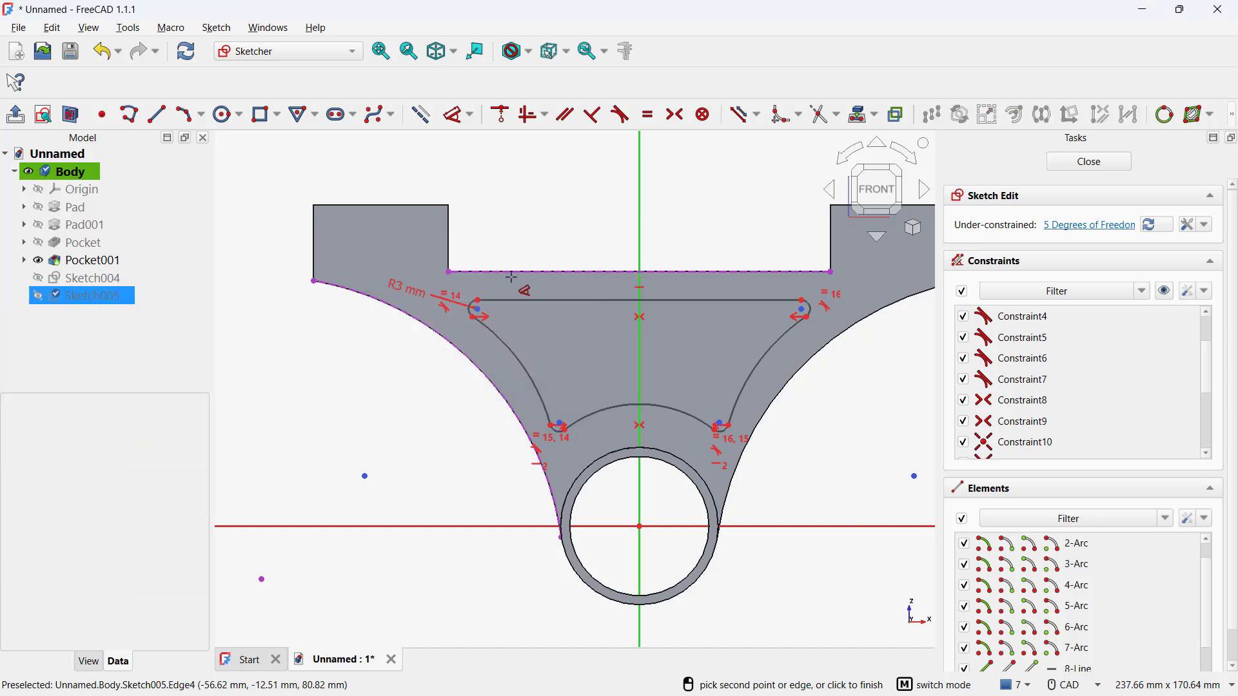
# Step: Set the distance between the profile's top line and the notch's bottom edge to 12 mm
pyautogui.click(582, 298)
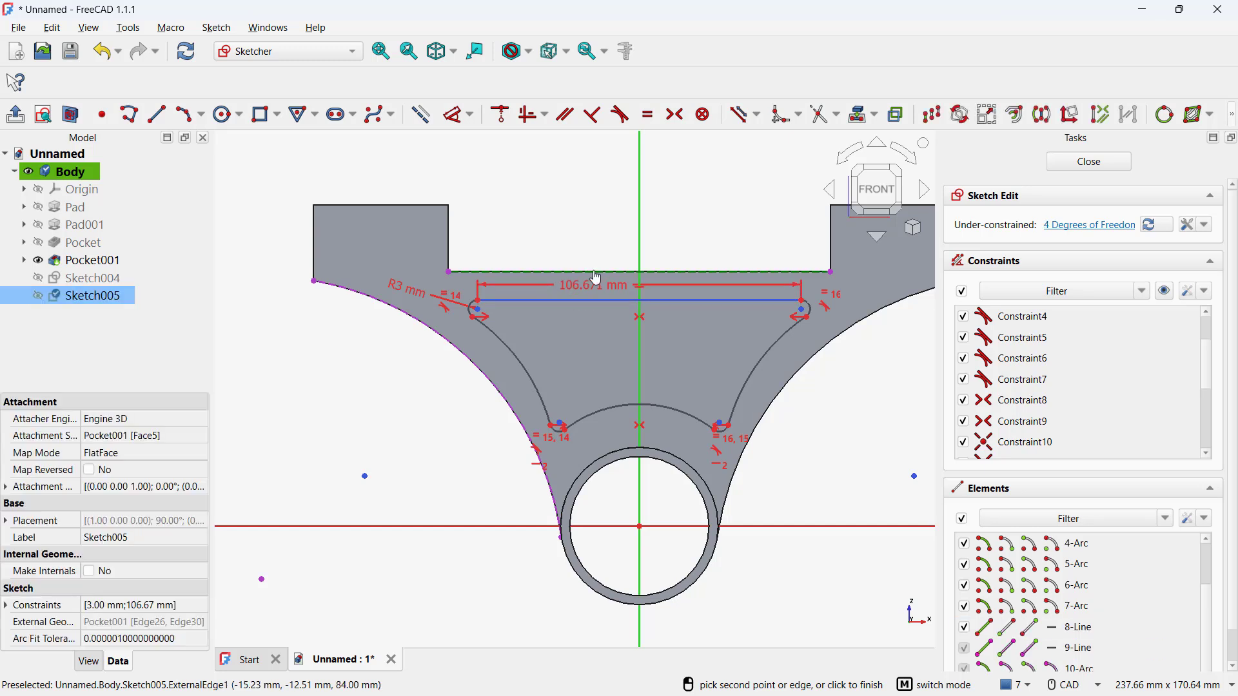
pyautogui.click(593, 271)
pyautogui.click(596, 233)
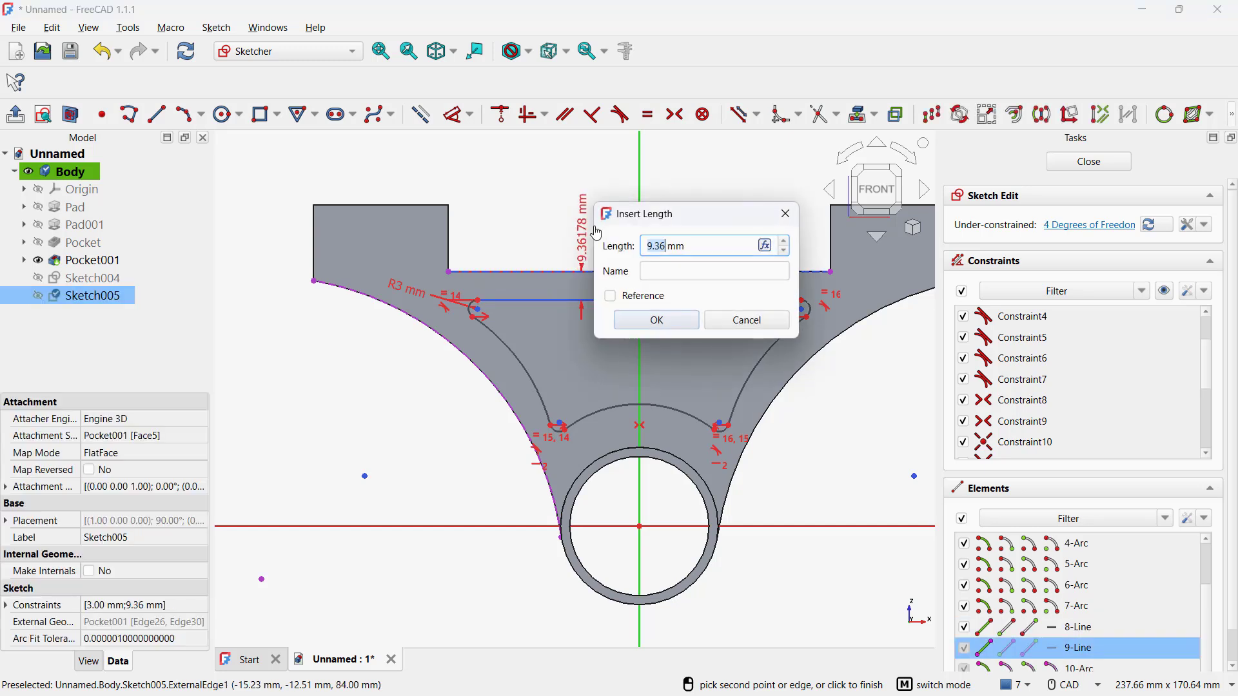
pyautogui.write('12')
pyautogui.press('Return')
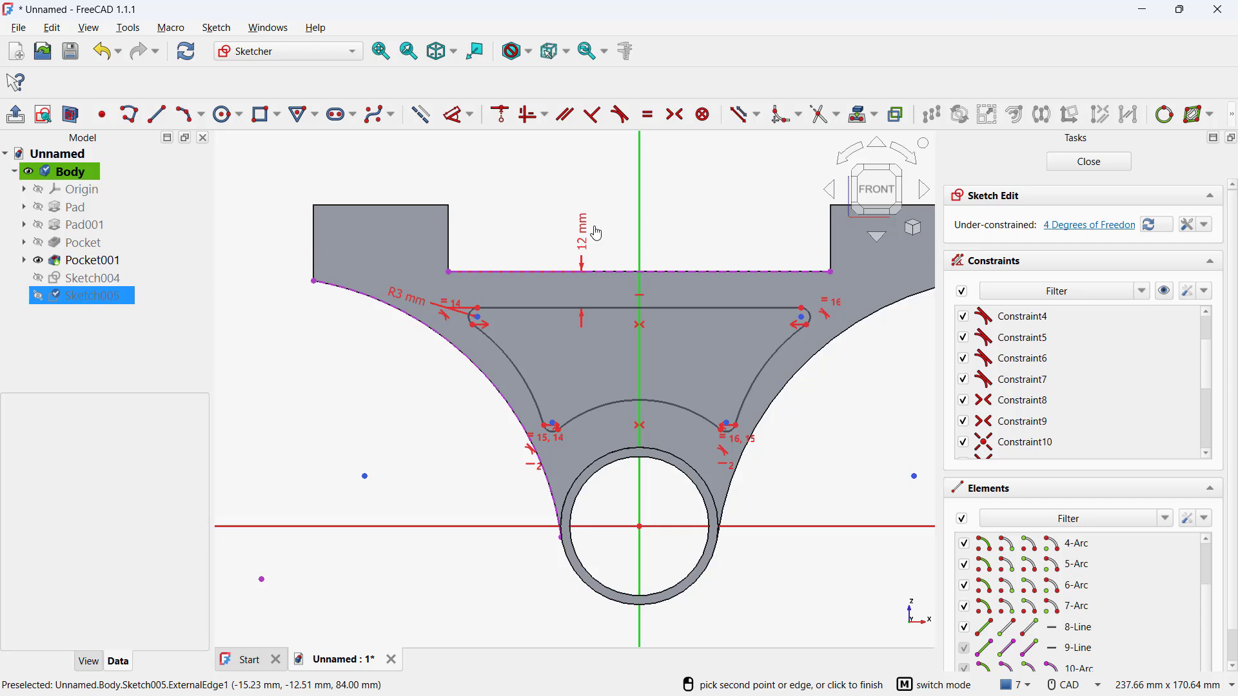
# Step: Dimension the profile's lower arc above the cylinder with a radius of 38 mm
pyautogui.click(620, 410)
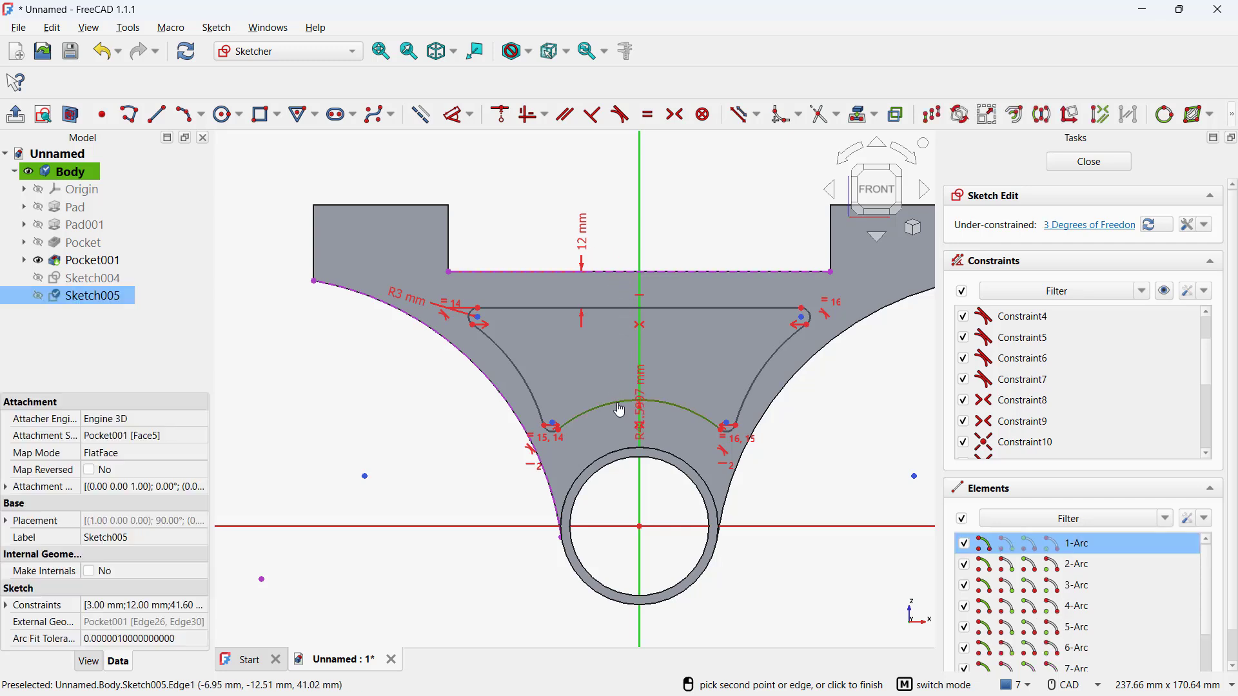
pyautogui.click(616, 488)
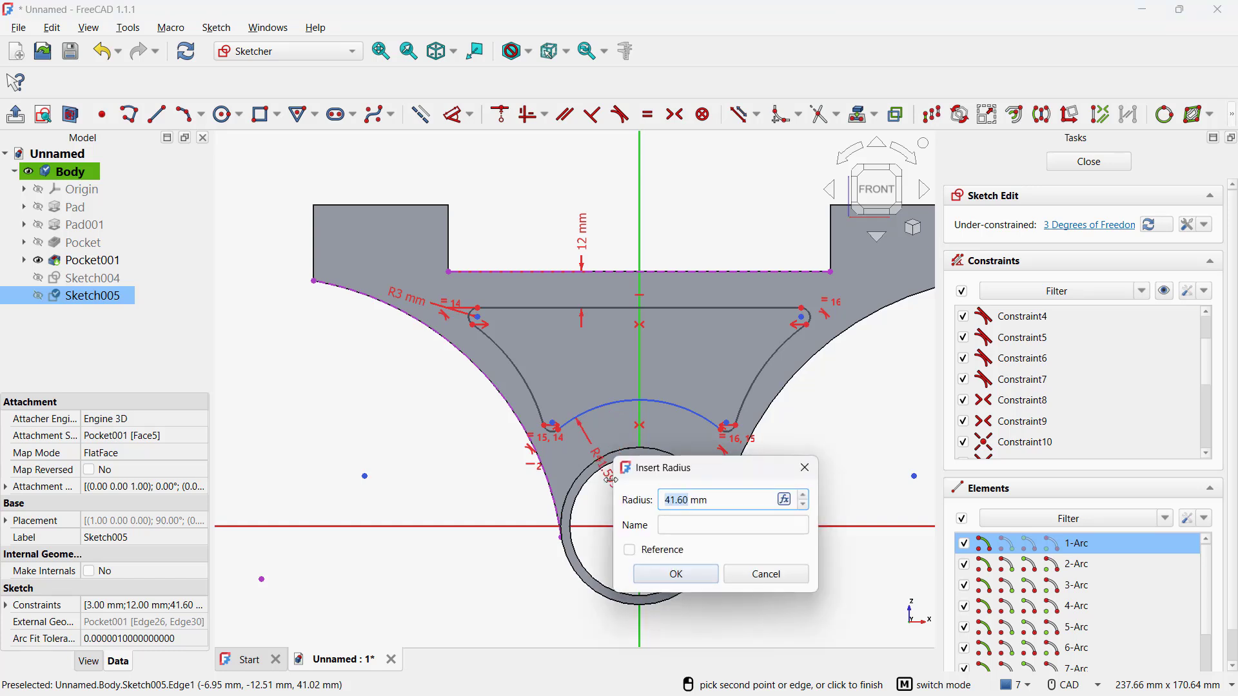
pyautogui.write('8')
pyautogui.press('Return')
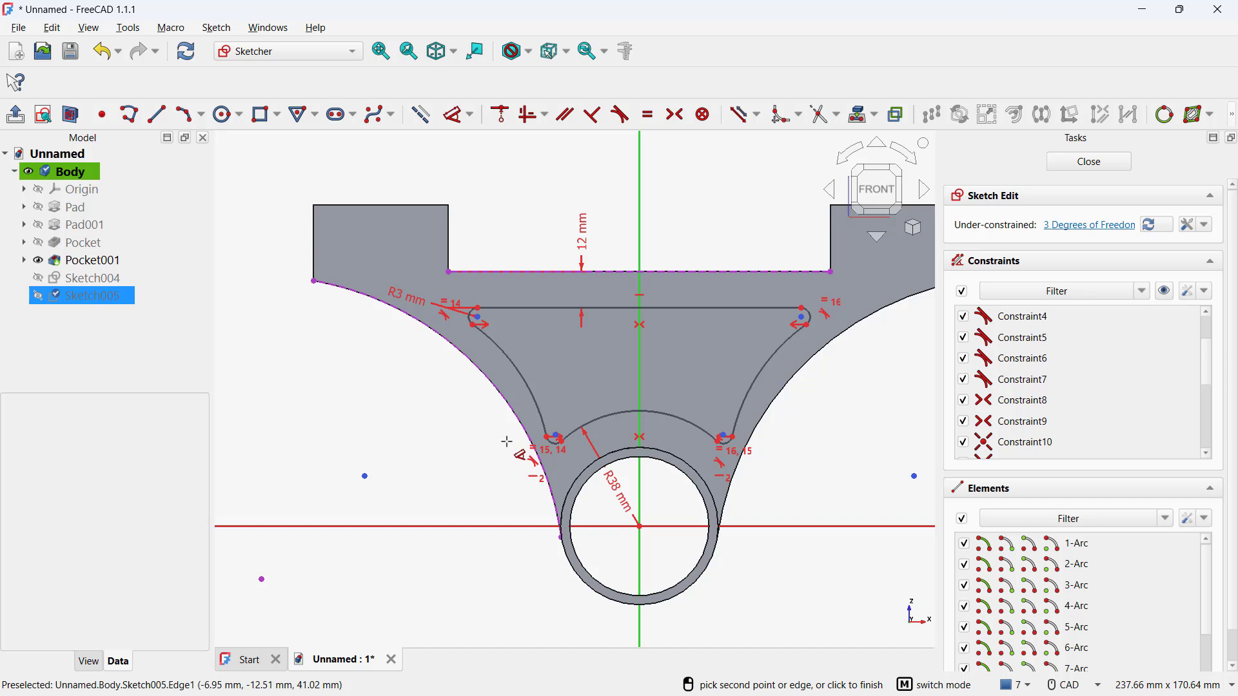
# Step: Make the centre of the profile's left side arc coincident with the centre of the plate's projected left curved edge
pyautogui.moveTo(508, 442); pyautogui.dragTo(533, 398, button='middle')
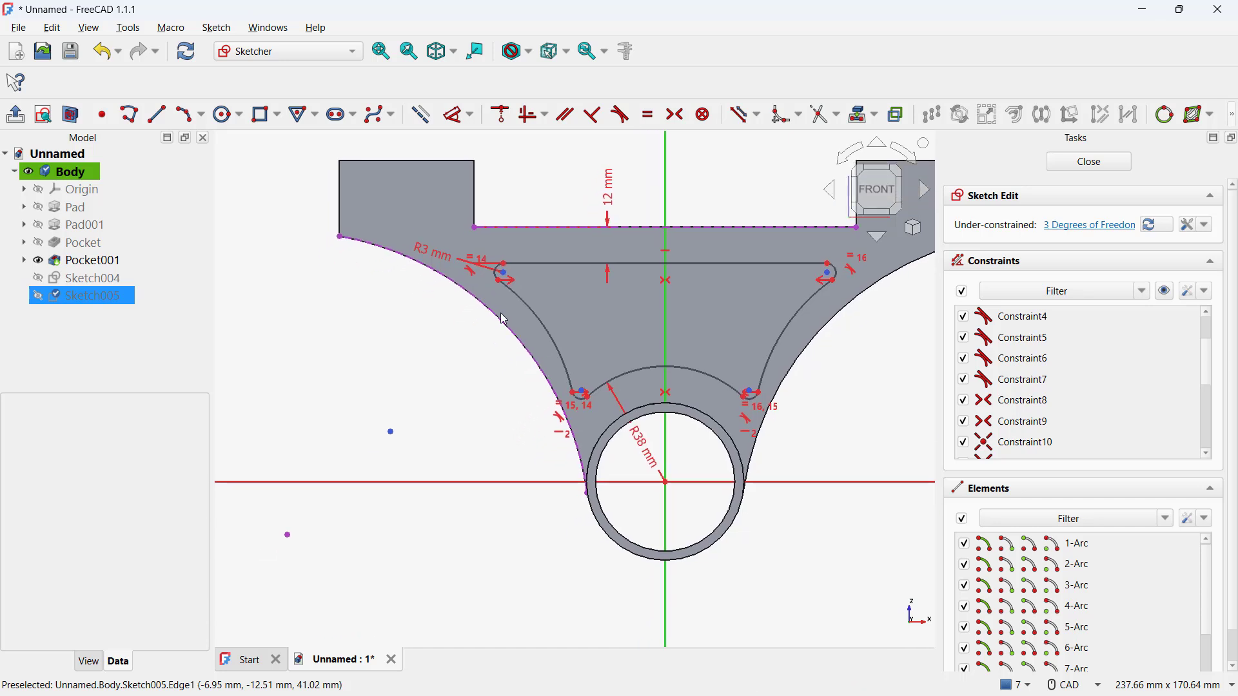
pyautogui.click(500, 114)
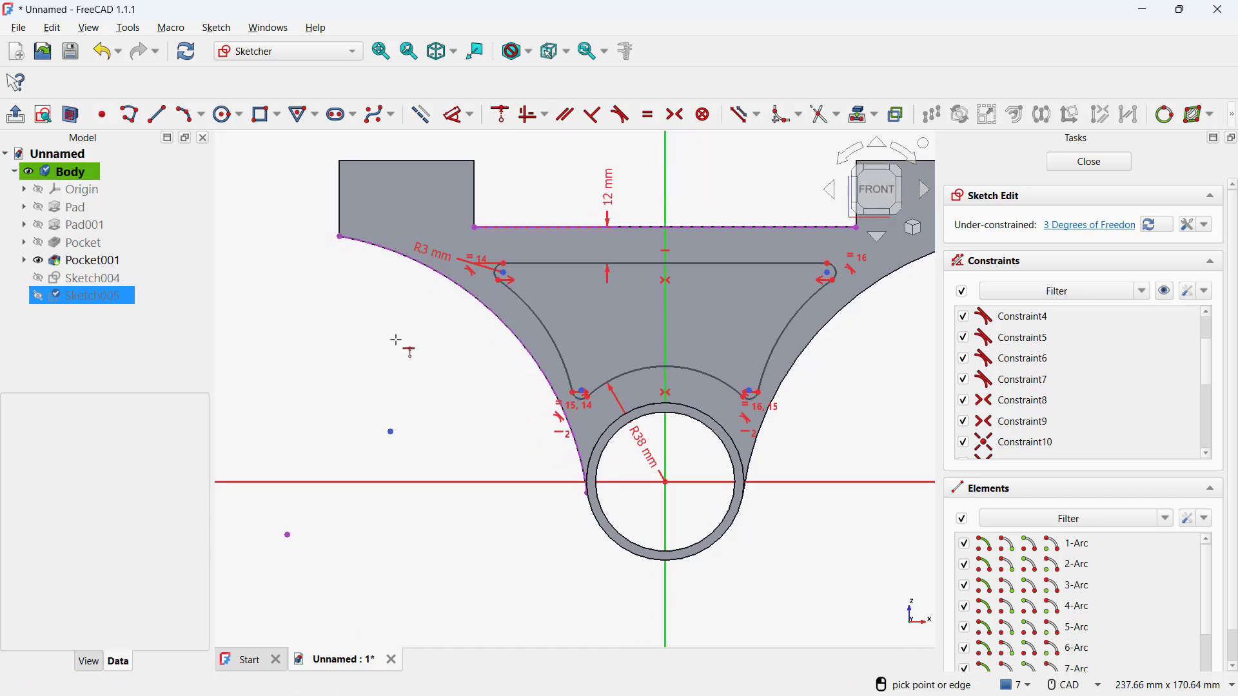
pyautogui.click(391, 430)
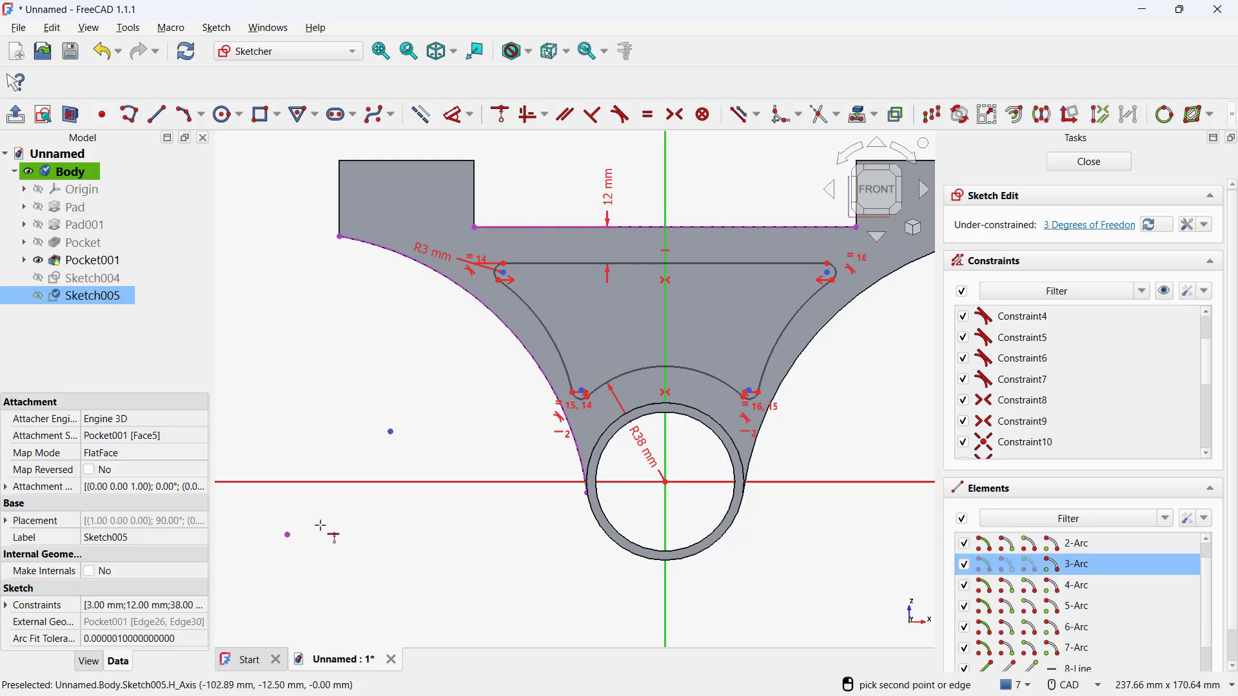
pyautogui.click(287, 536)
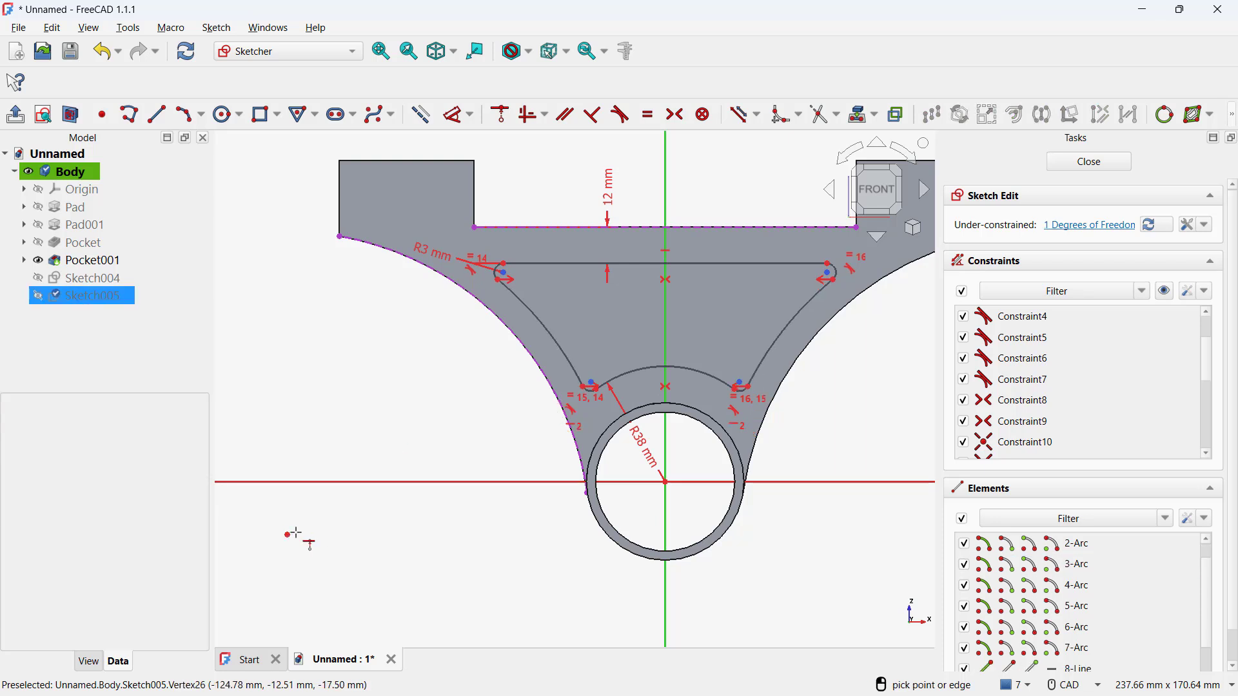
# Step: Set the distance between the profile's left side arc and the plate's left curved edge to 12 mm, and finish the sketch
pyautogui.click(522, 117)
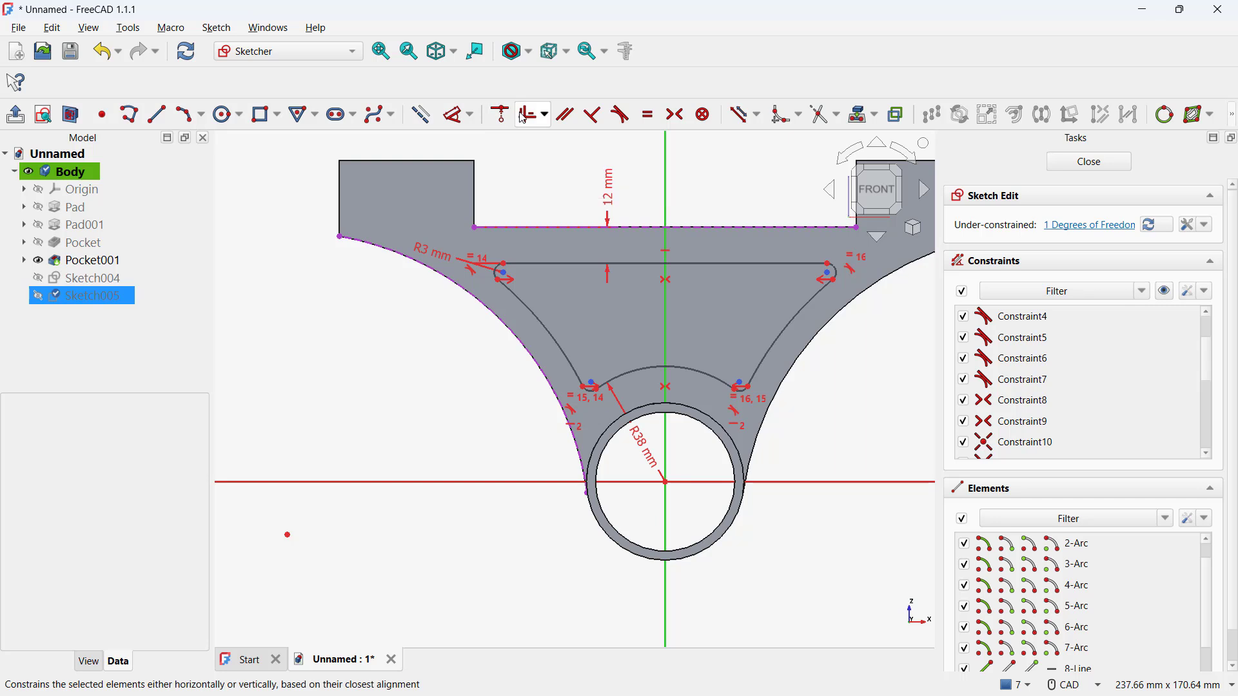
pyautogui.click(453, 116)
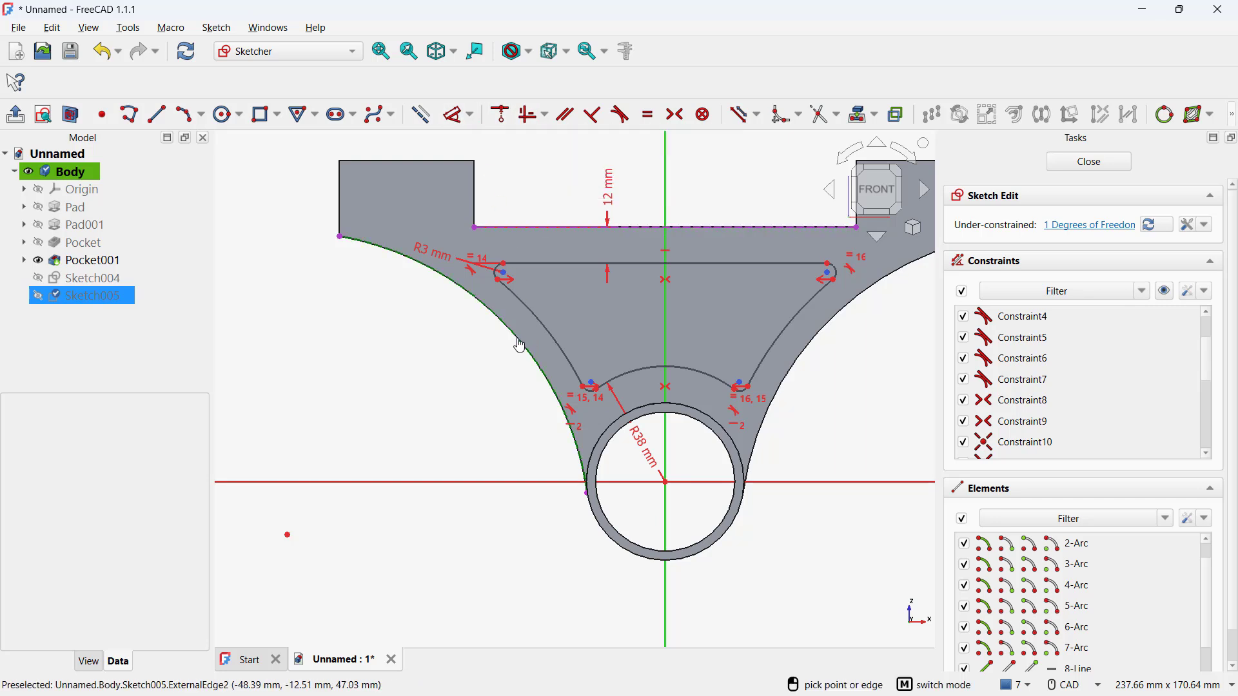
pyautogui.click(537, 317)
pyautogui.click(537, 317)
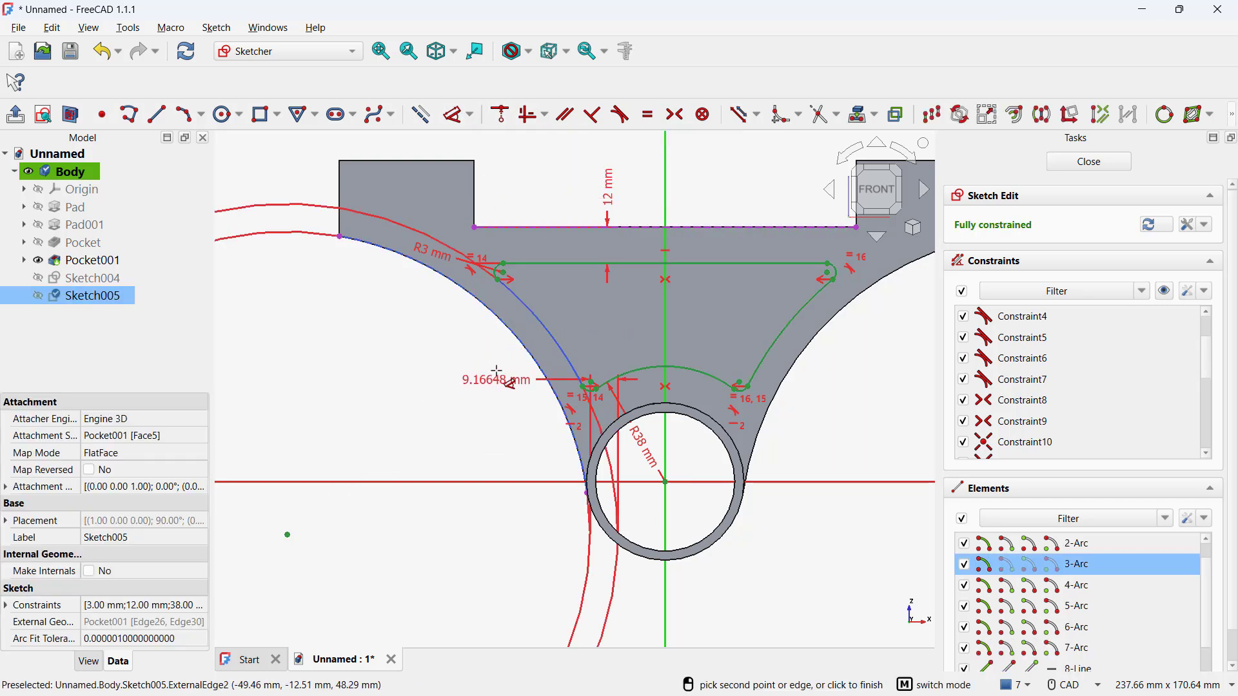
pyautogui.click(512, 497)
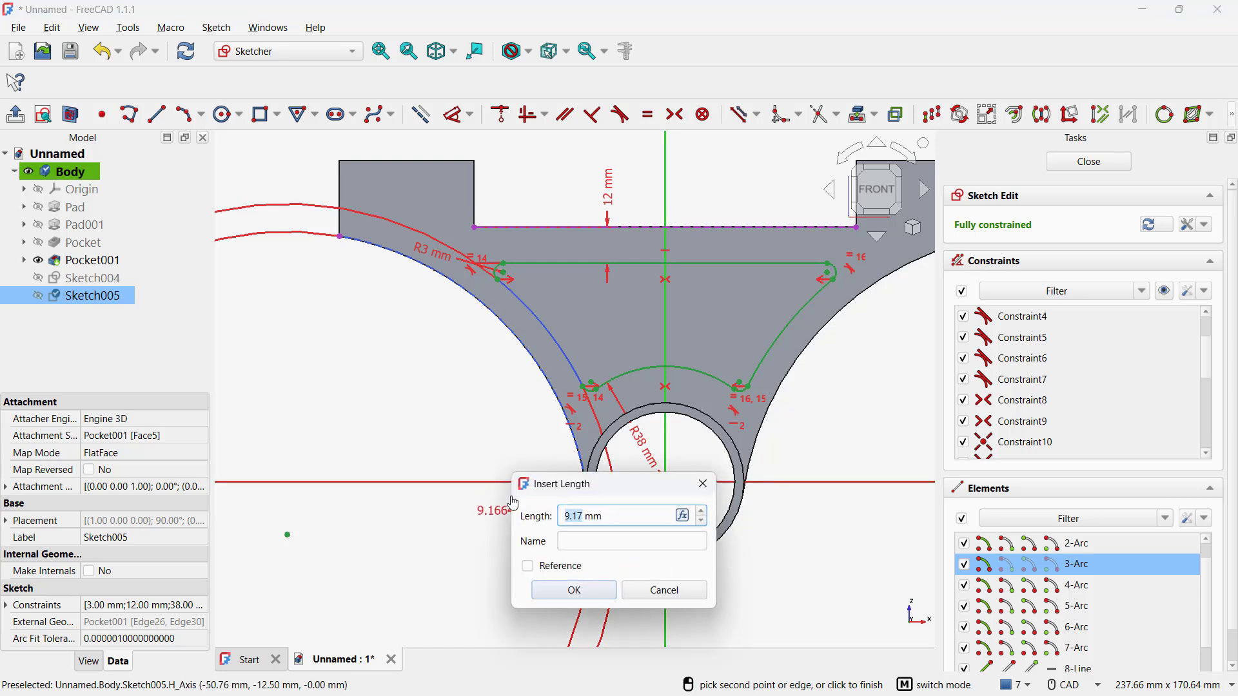
pyautogui.write('12')
pyautogui.press('Return')
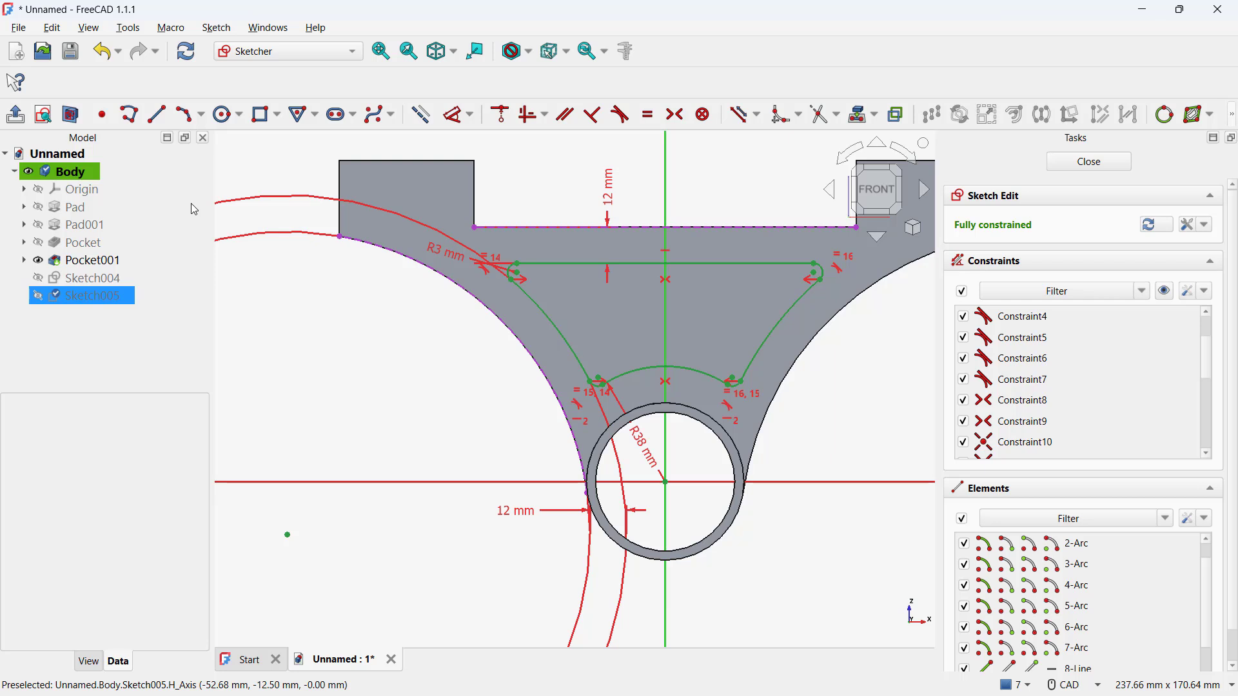
pyautogui.click(16, 115)
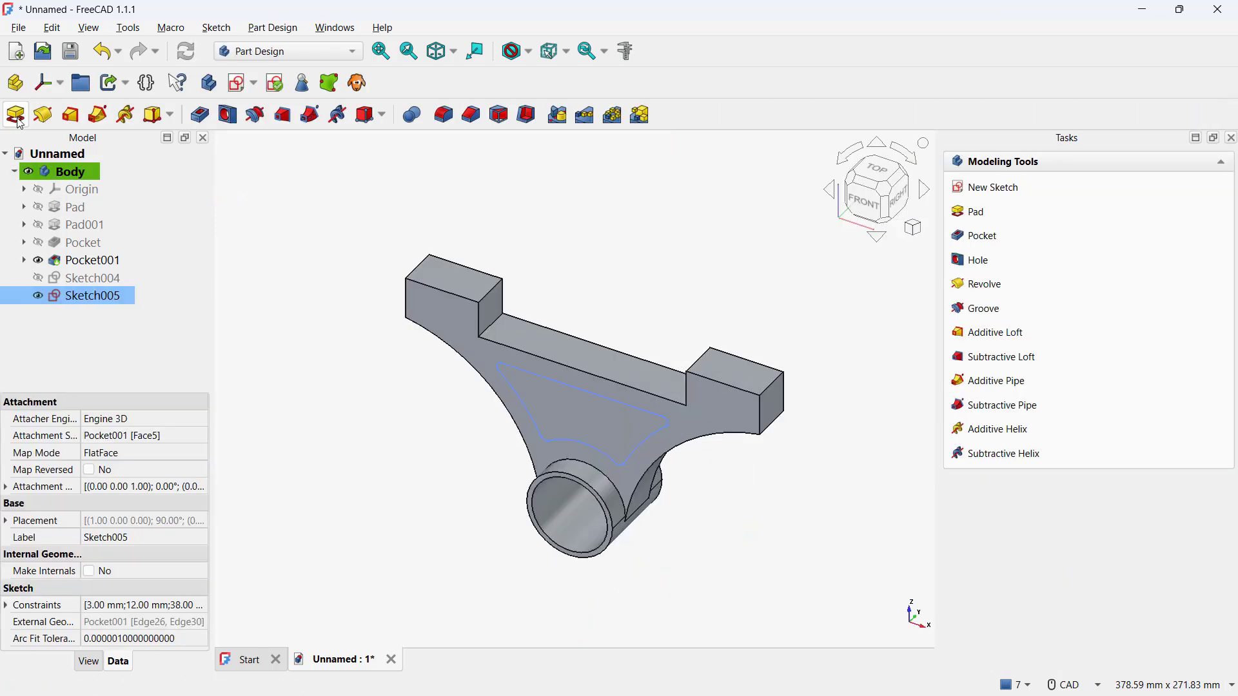
# Step: Cut the arc-cornered profile through all of the plate as a one-sided pocket
pyautogui.click(201, 116)
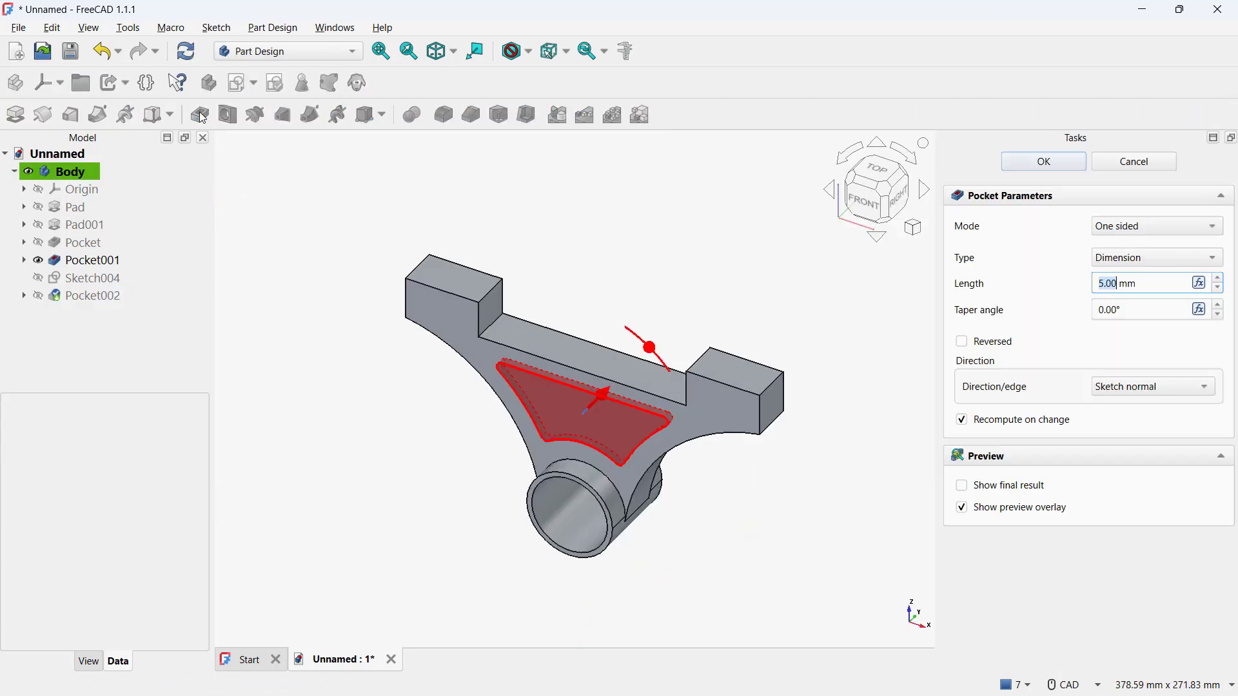
pyautogui.click(1133, 259)
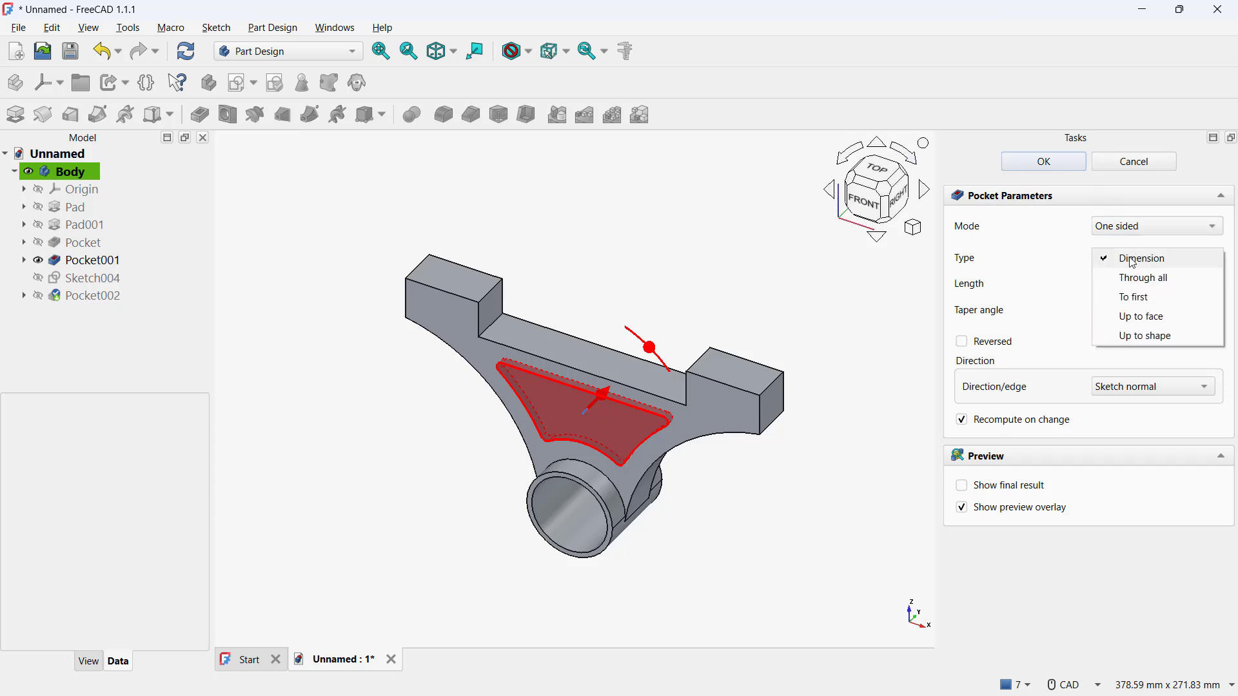
pyautogui.click(1133, 278)
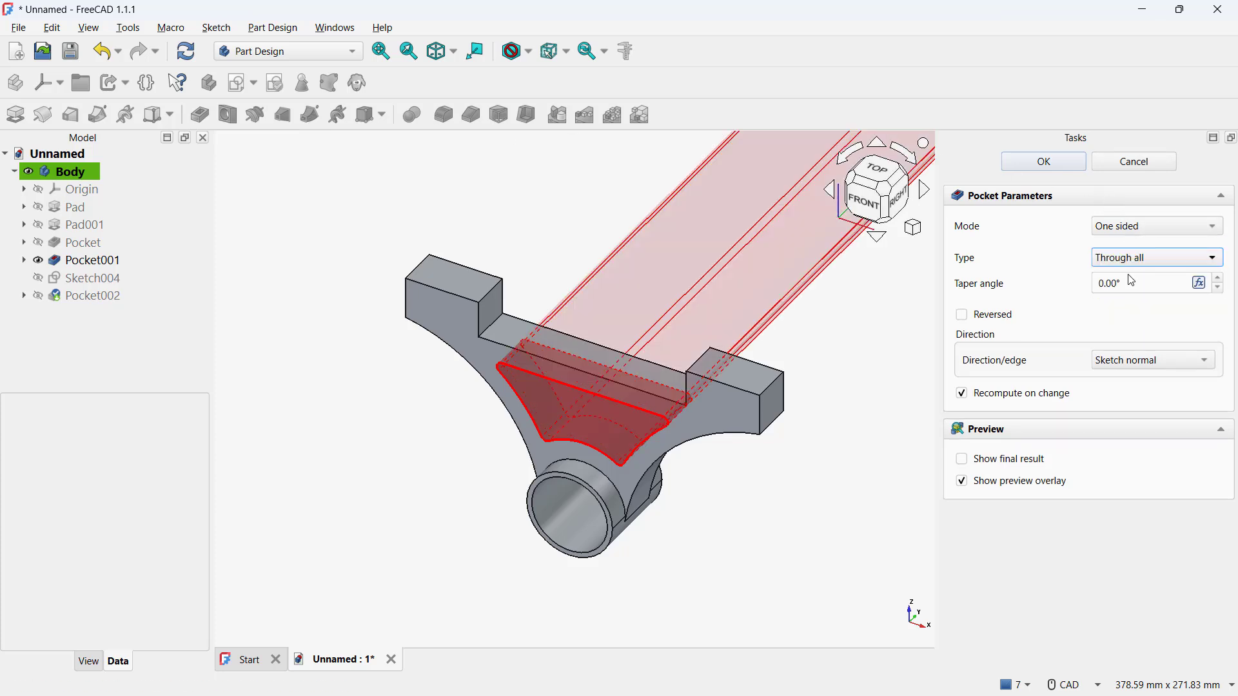
pyautogui.click(1058, 163)
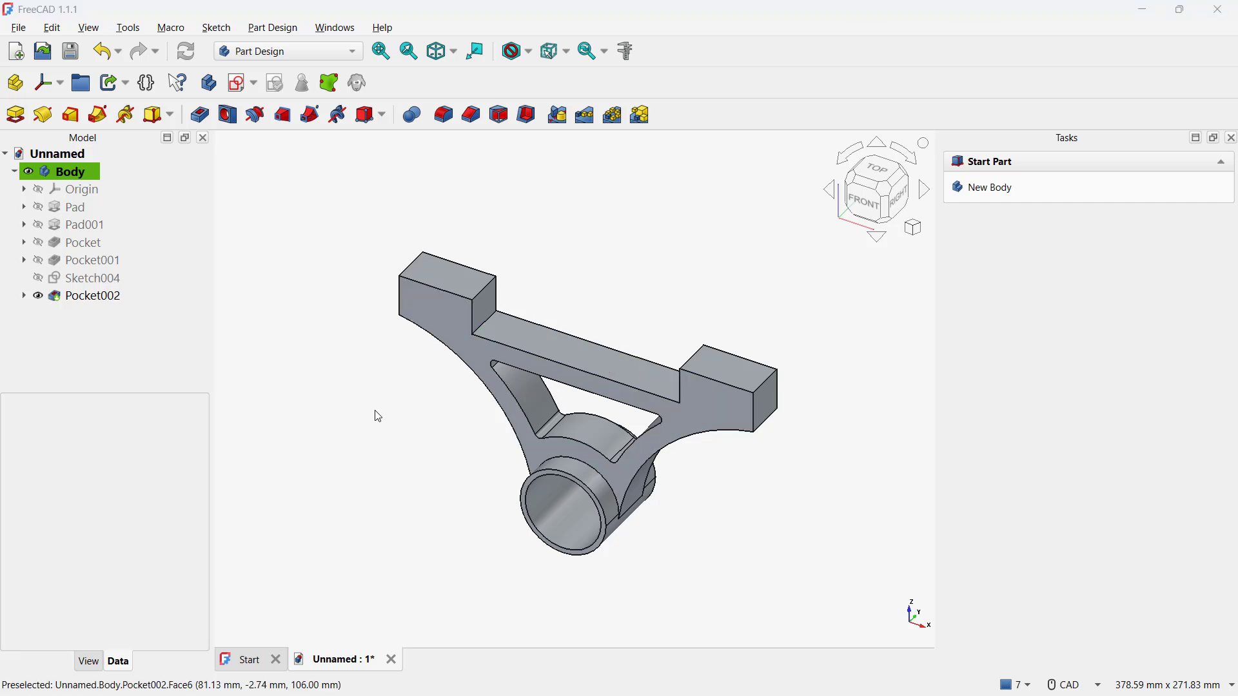
# Step: Sketch a 70 mm by 18 mm rectangle centred on the origin on the notch's bottom face, and finish the sketch
pyautogui.click(547, 335)
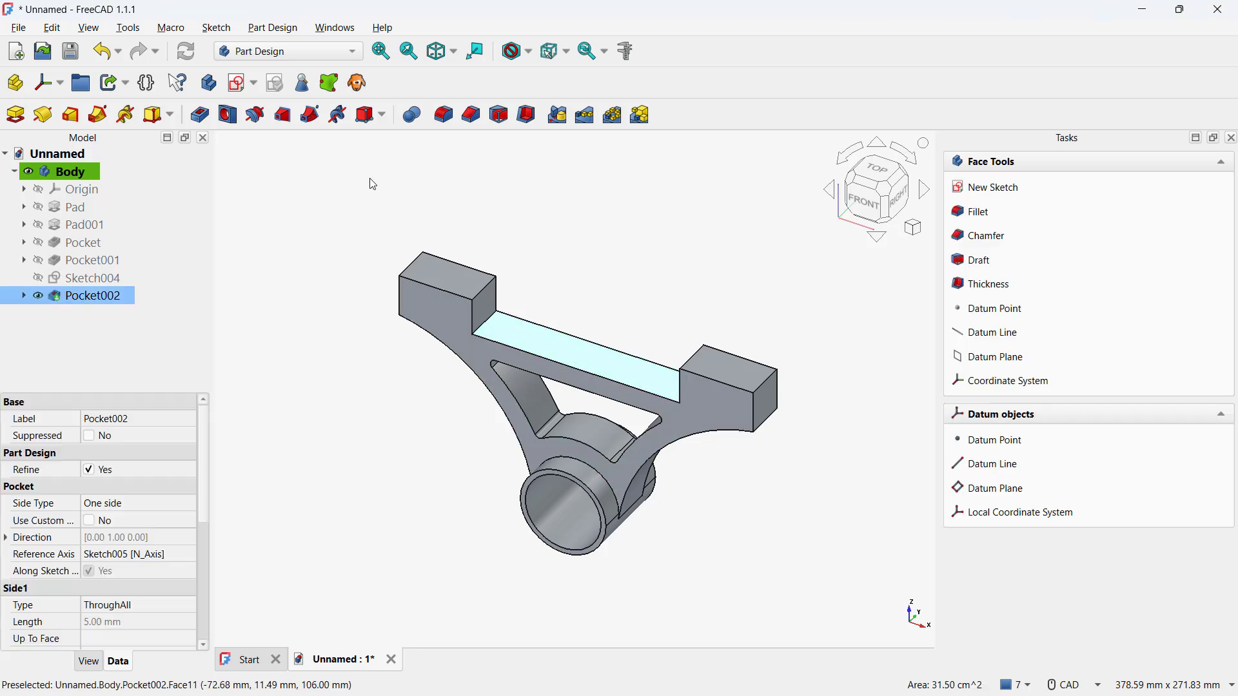
pyautogui.click(242, 84)
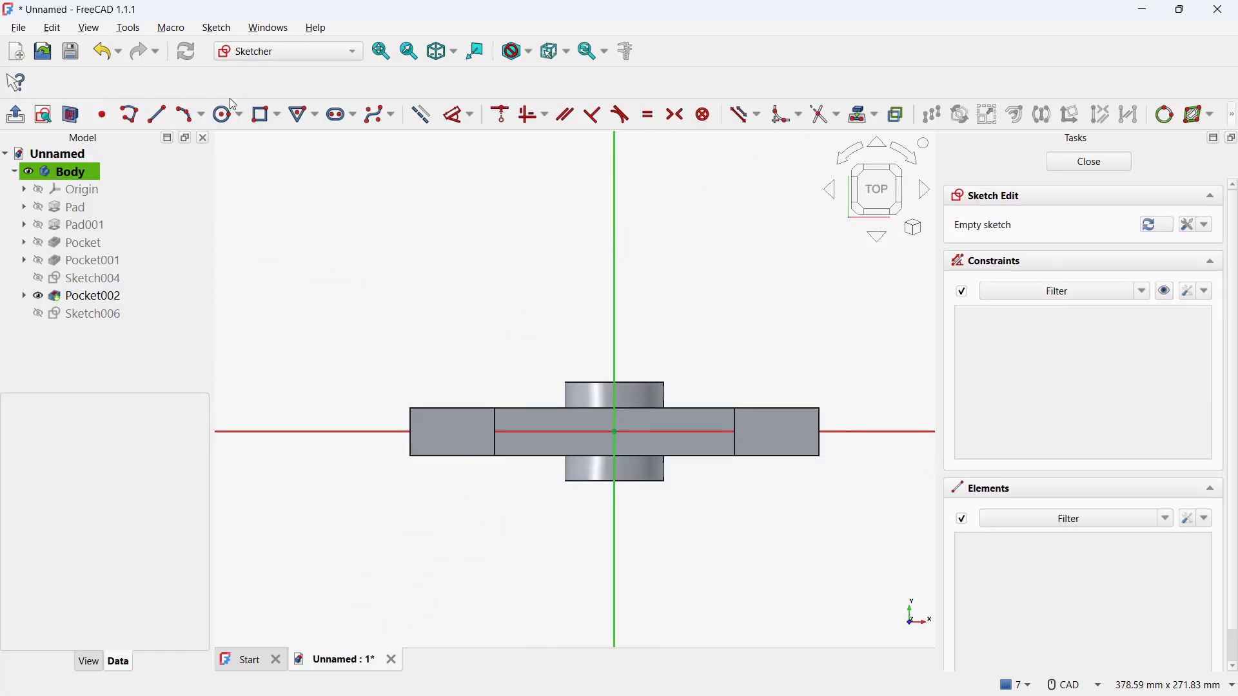
pyautogui.click(278, 117)
pyautogui.click(281, 159)
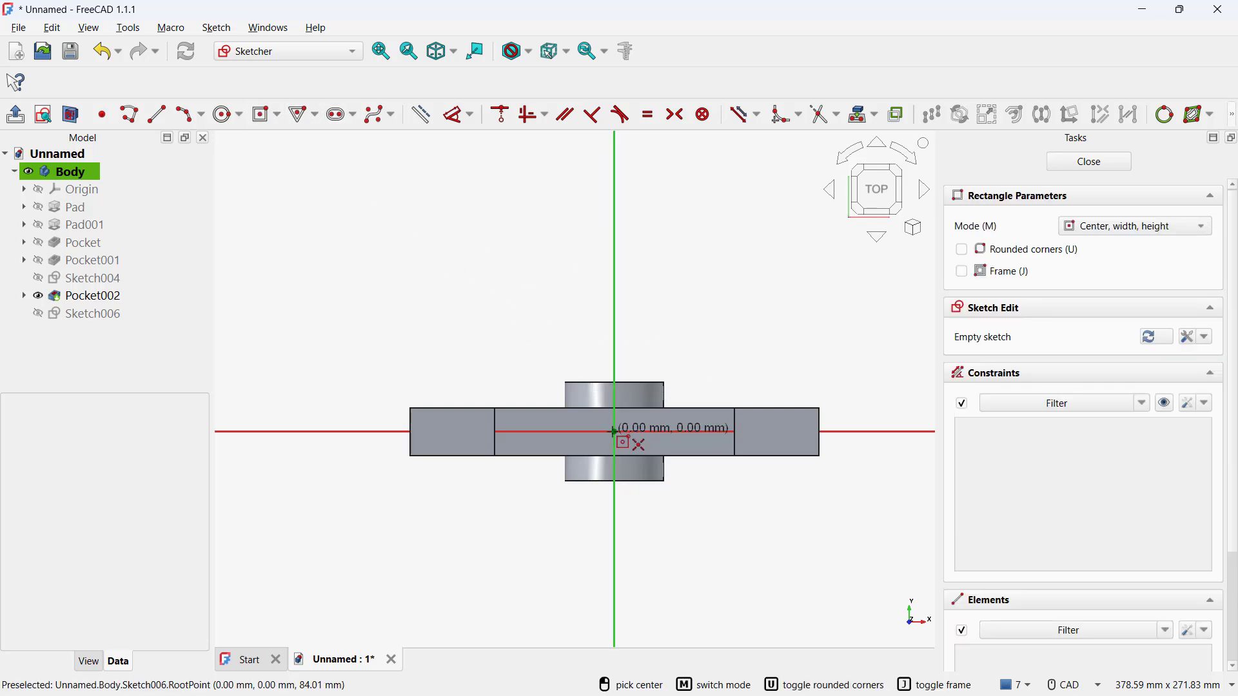
pyautogui.click(615, 432)
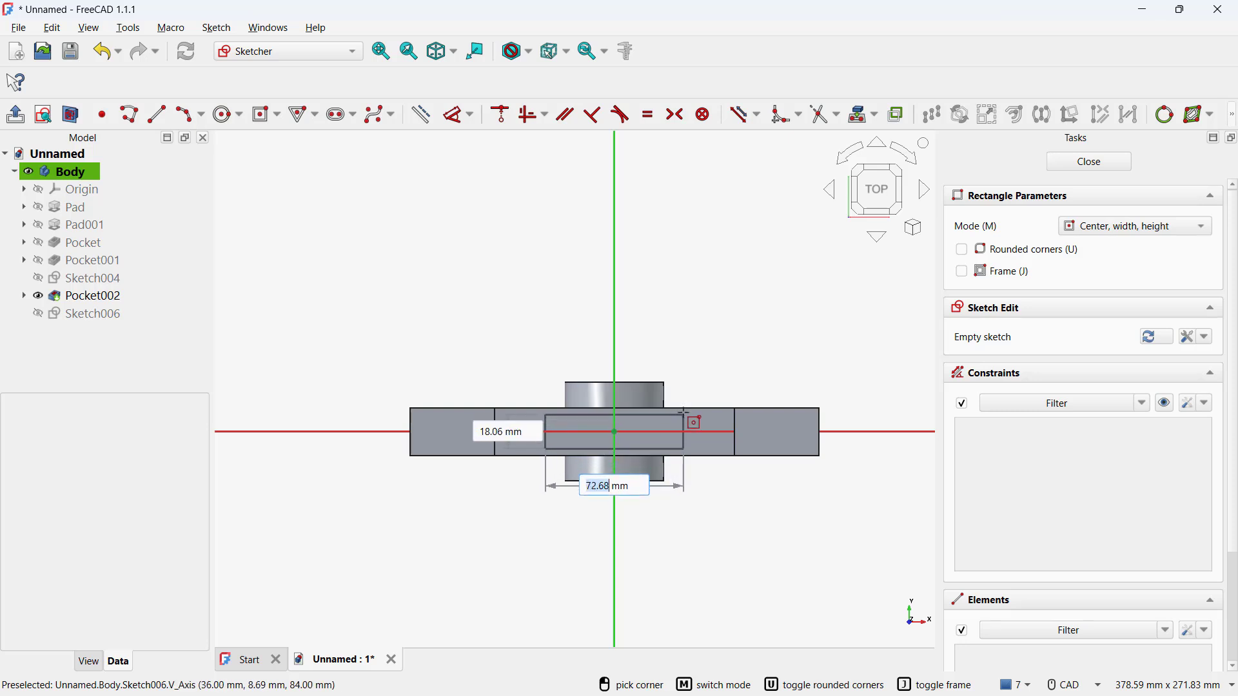
pyautogui.write('70')
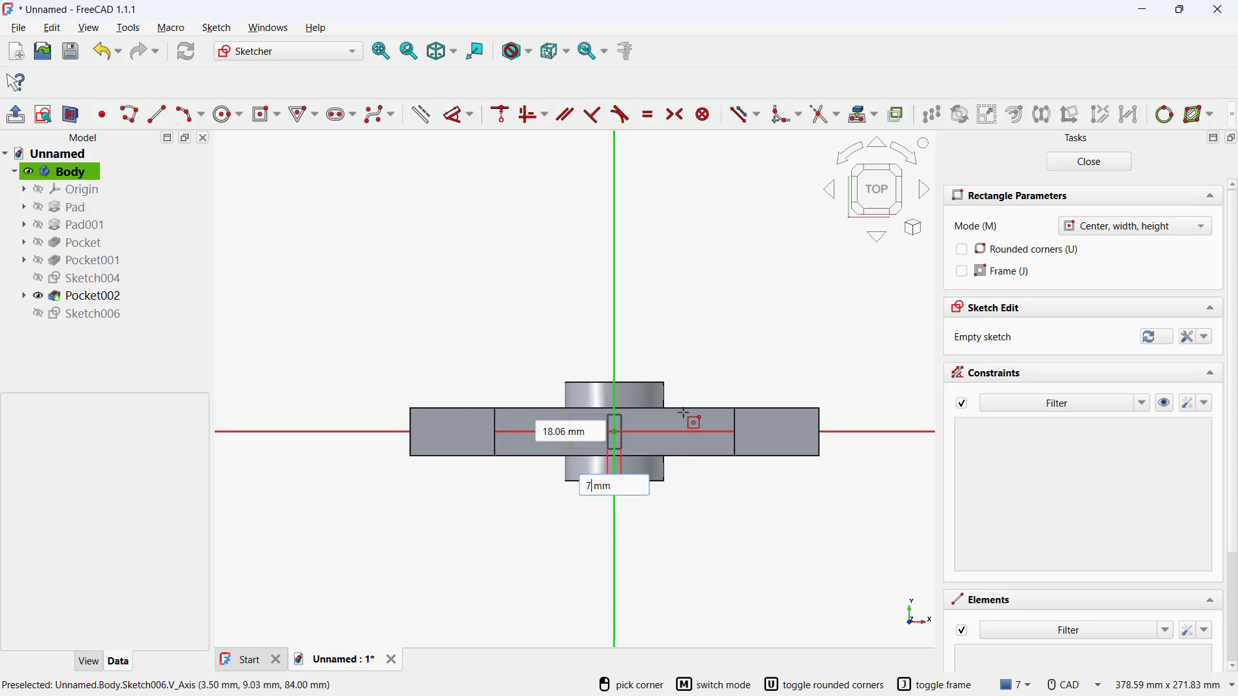
pyautogui.press('Tab')
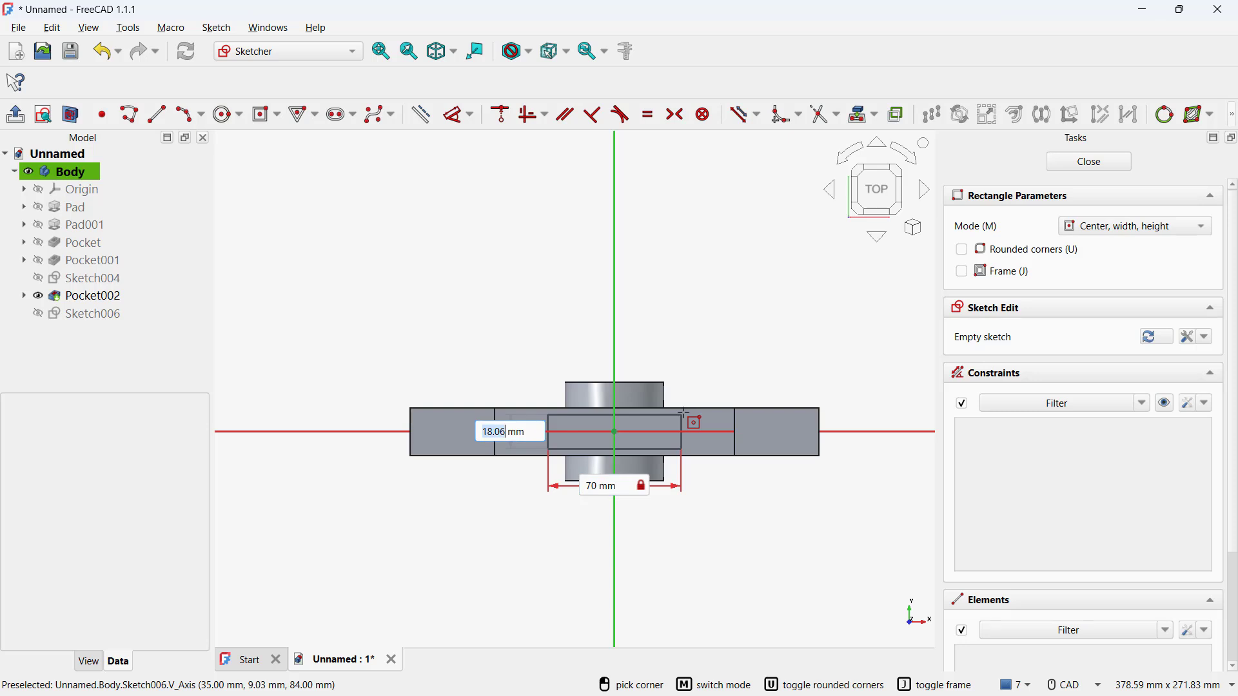
pyautogui.write('1')
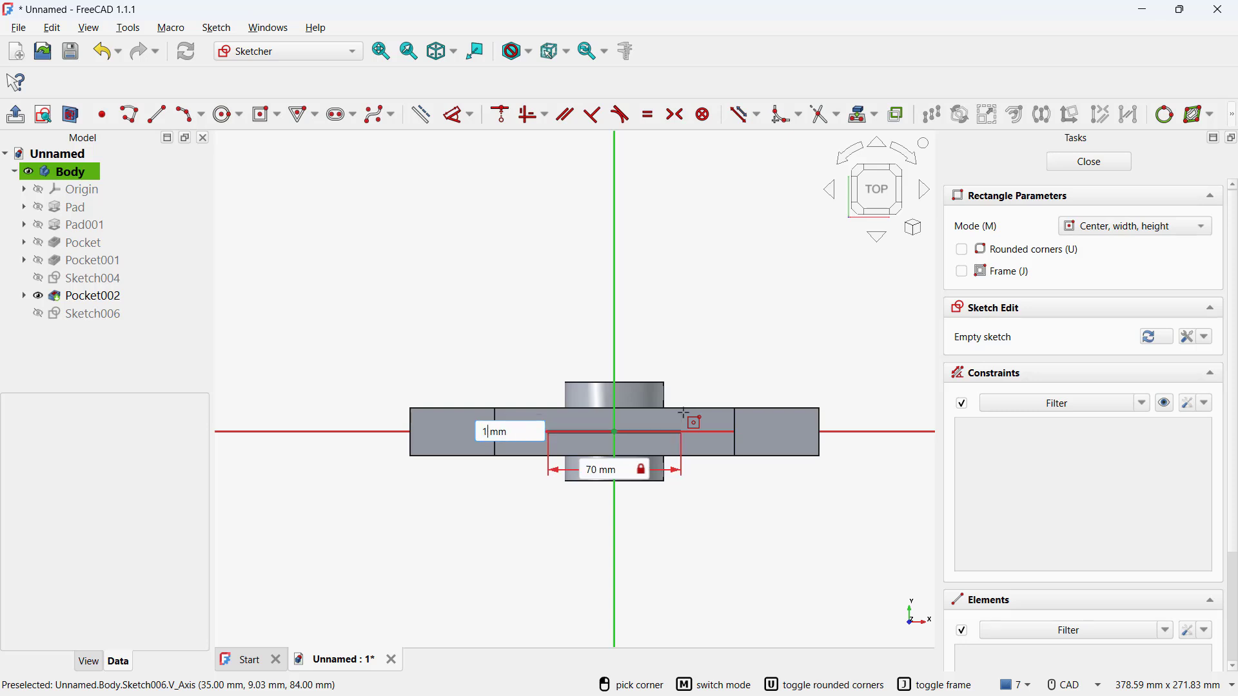
pyautogui.write('8')
pyautogui.press('Return')
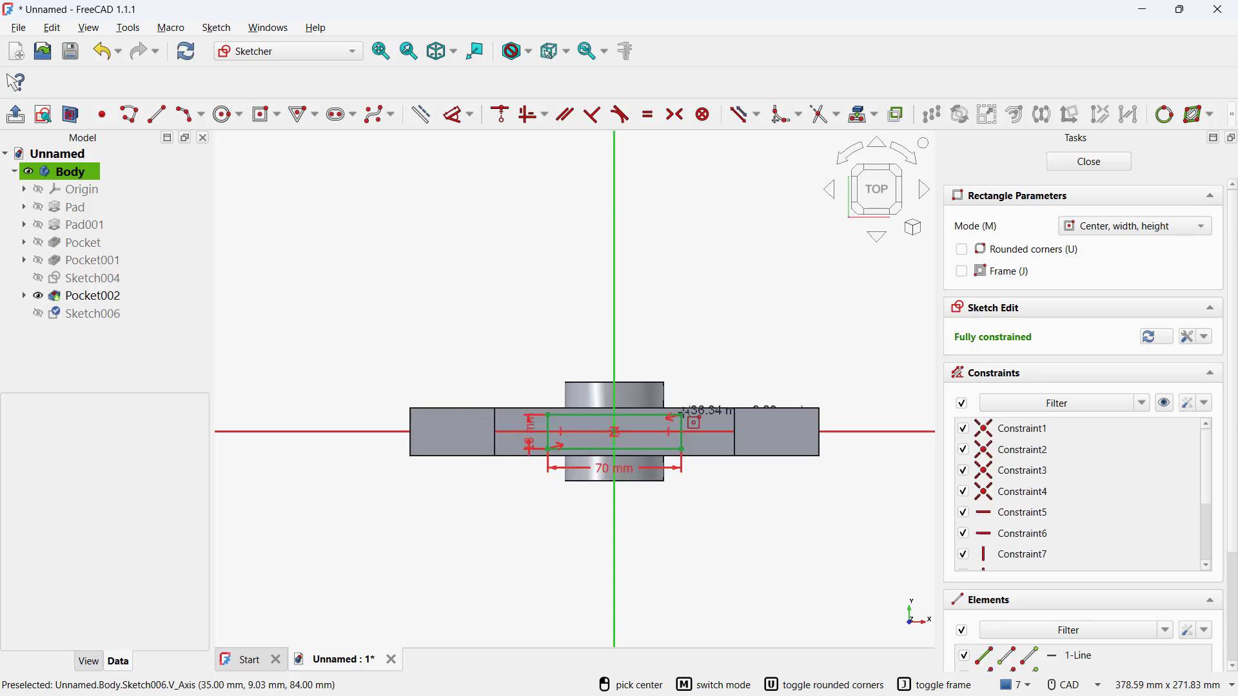
pyautogui.click(18, 116)
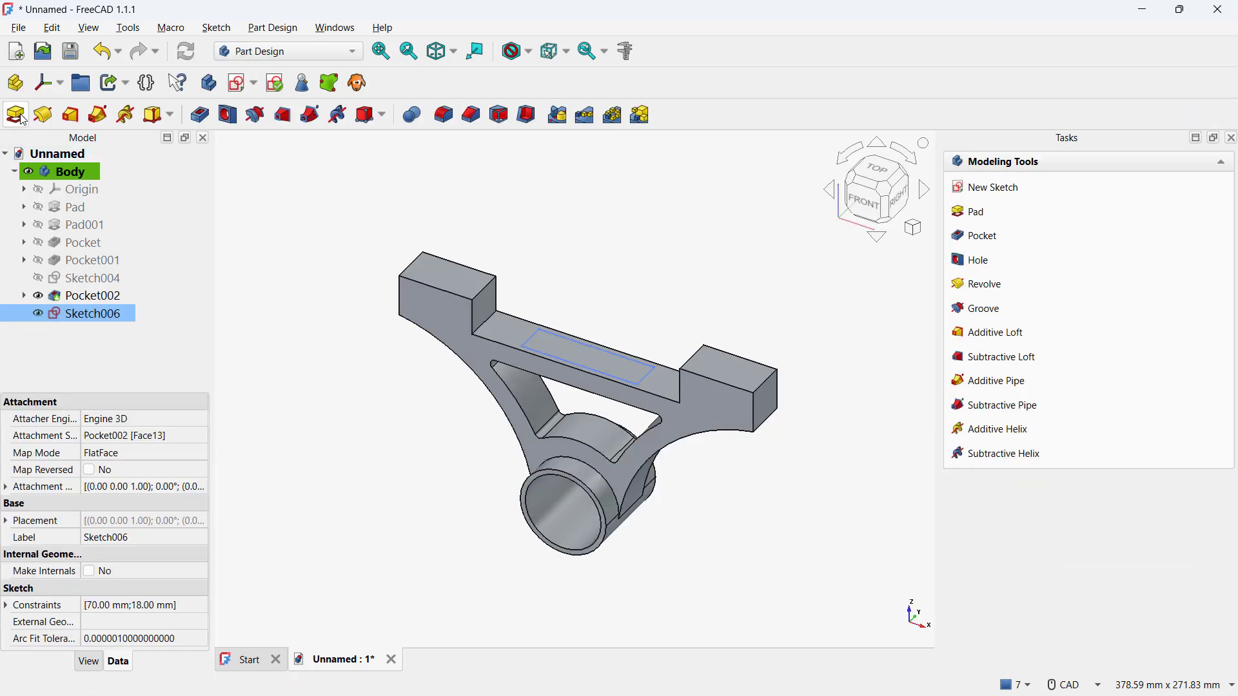
# Step: Pocket the rectangle up to the upper inner face of the plate's arc-cornered opening with a 0 mm offset
pyautogui.click(211, 121)
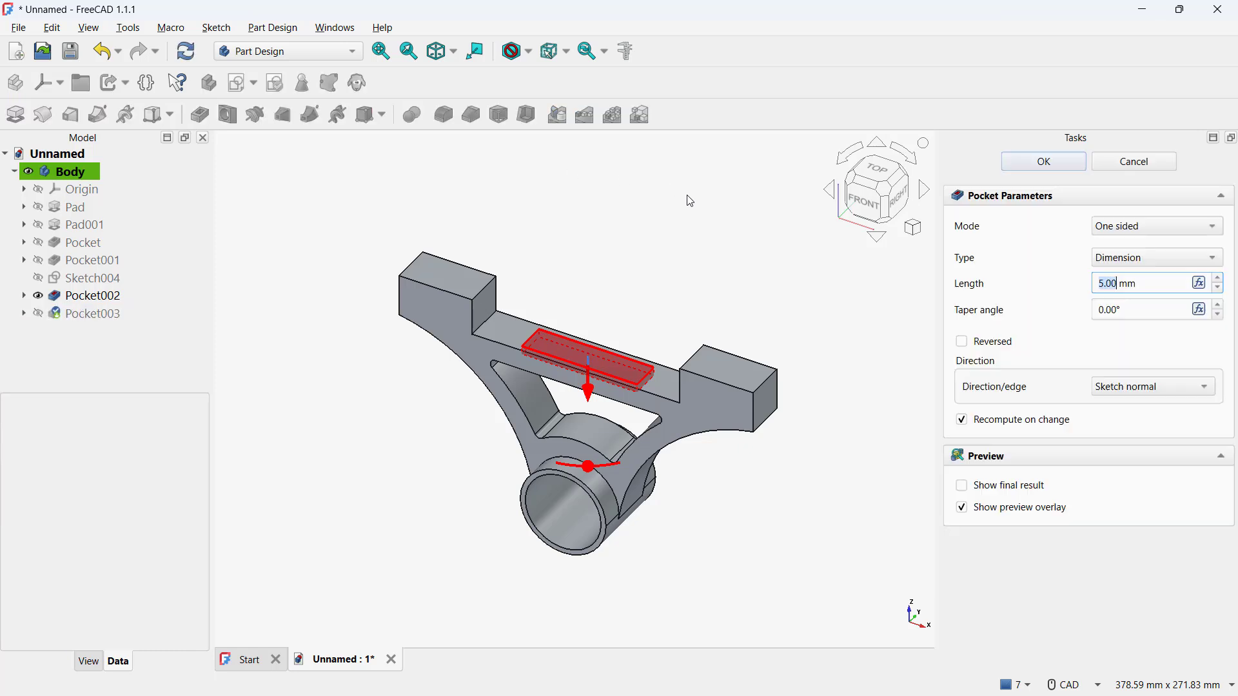
pyautogui.click(1151, 260)
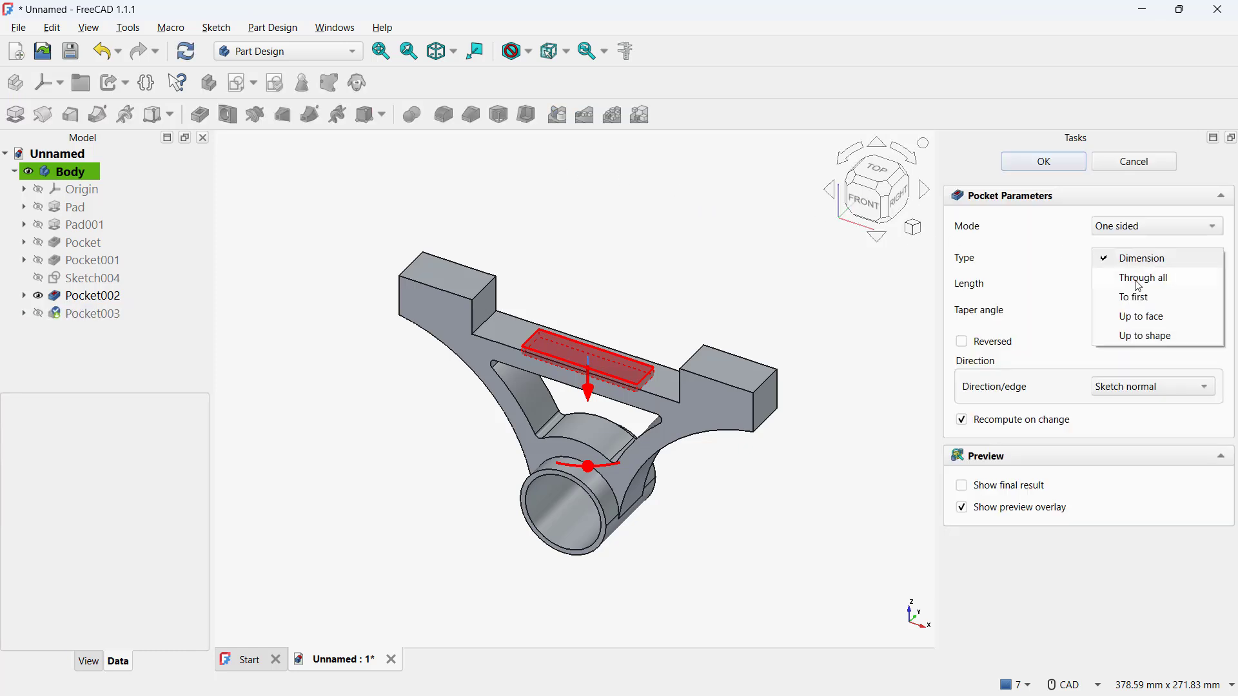
pyautogui.click(1139, 317)
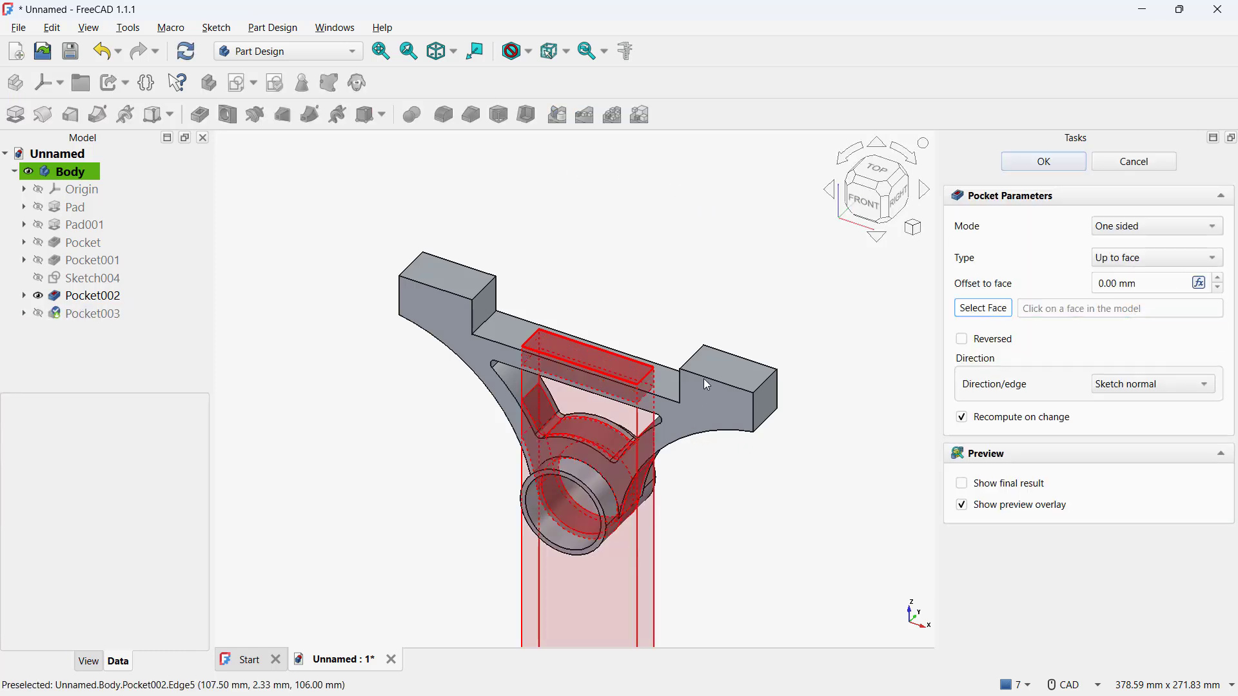
pyautogui.moveTo(670, 438); pyautogui.dragTo(631, 435, button='middle')
pyautogui.click(619, 304)
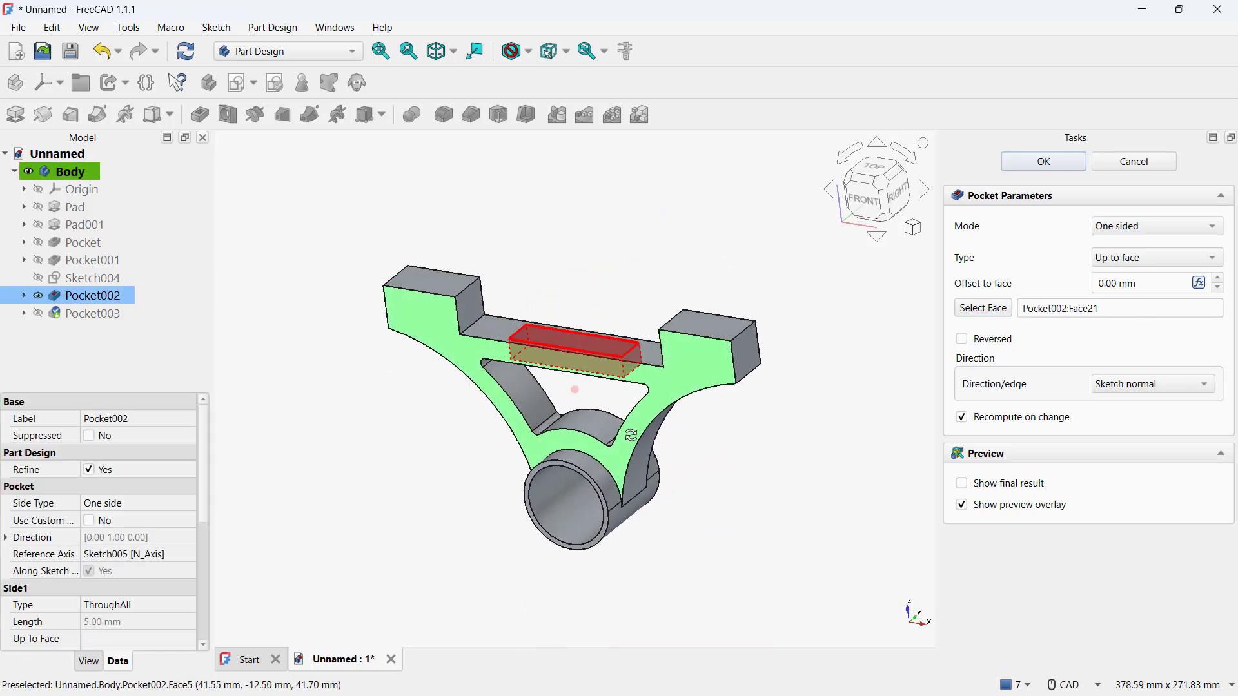
pyautogui.click(1043, 162)
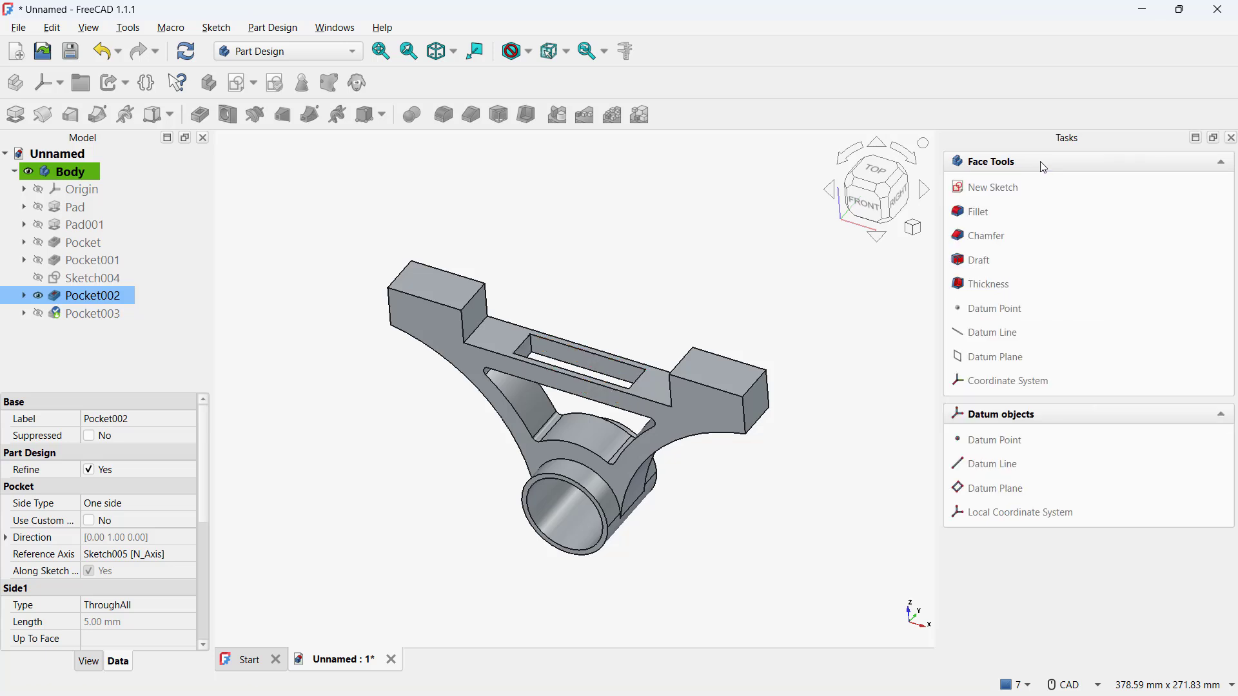
# Step: Create a new sketch on the YZ base plane
pyautogui.click(915, 230)
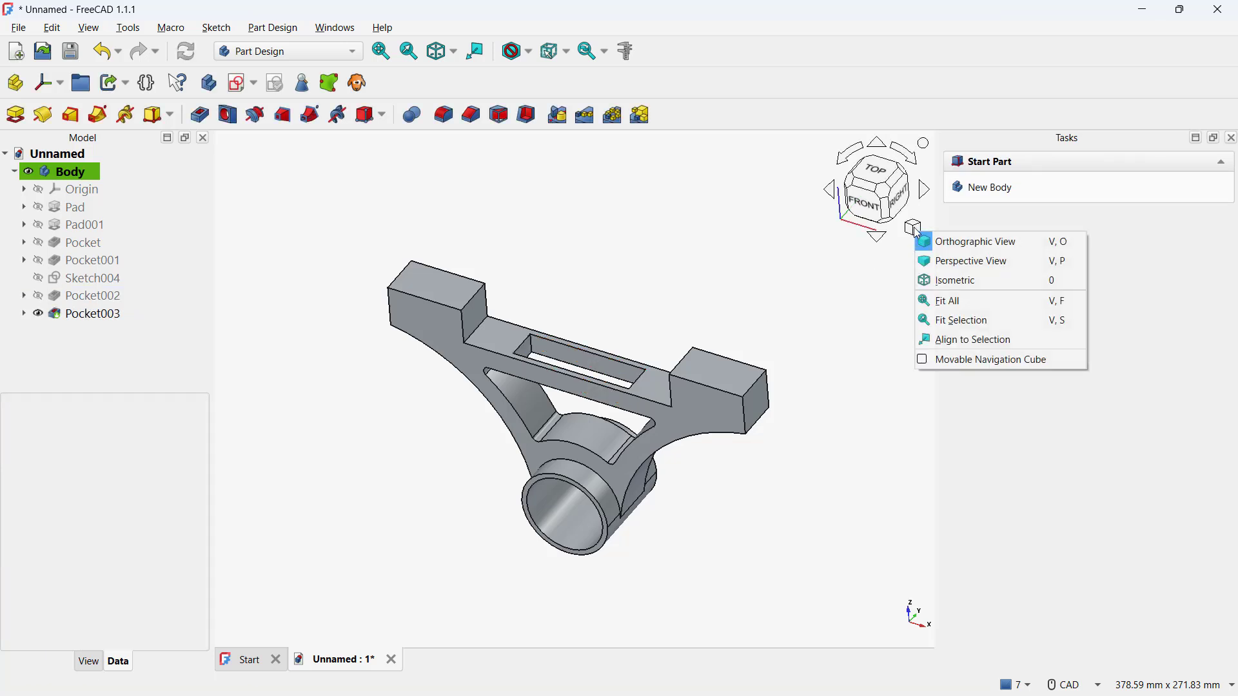
pyautogui.click(947, 261)
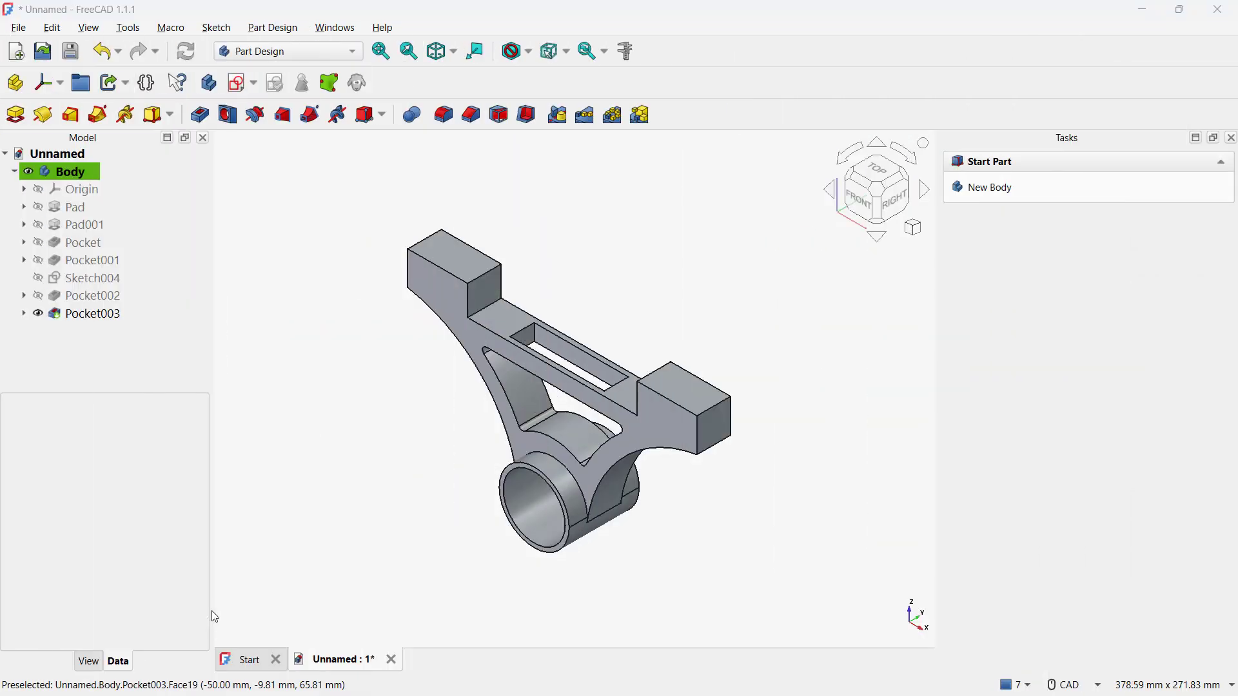
pyautogui.click(238, 83)
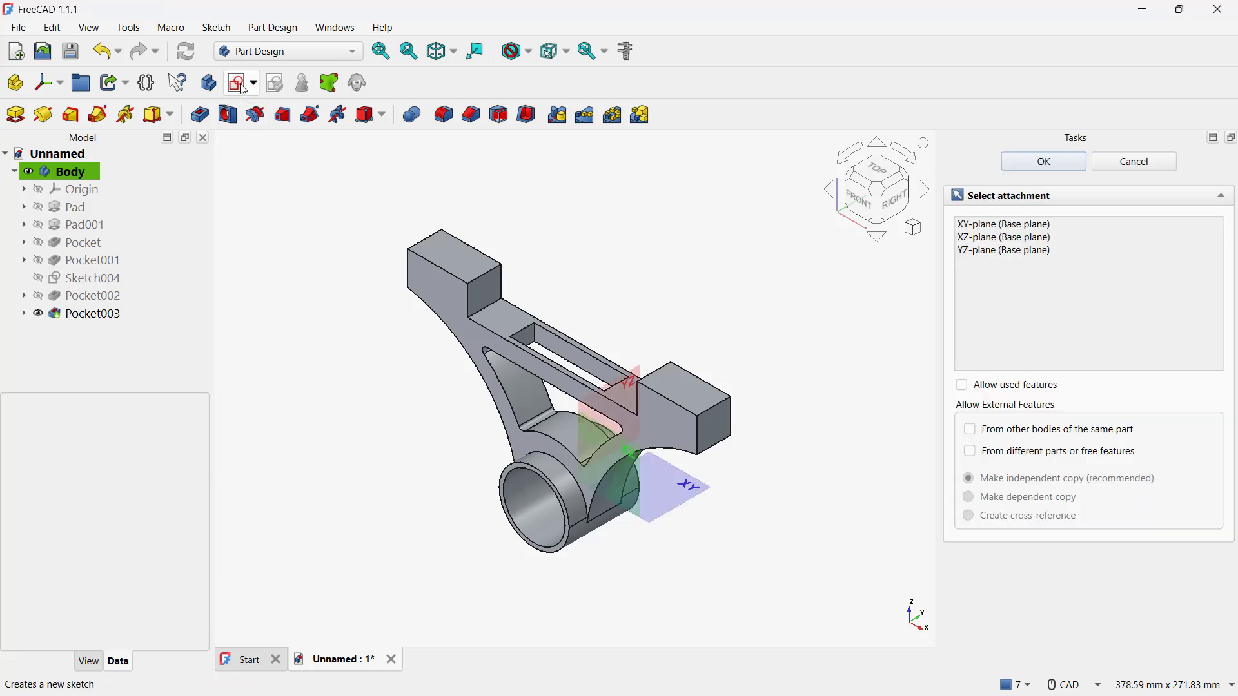
pyautogui.click(639, 377)
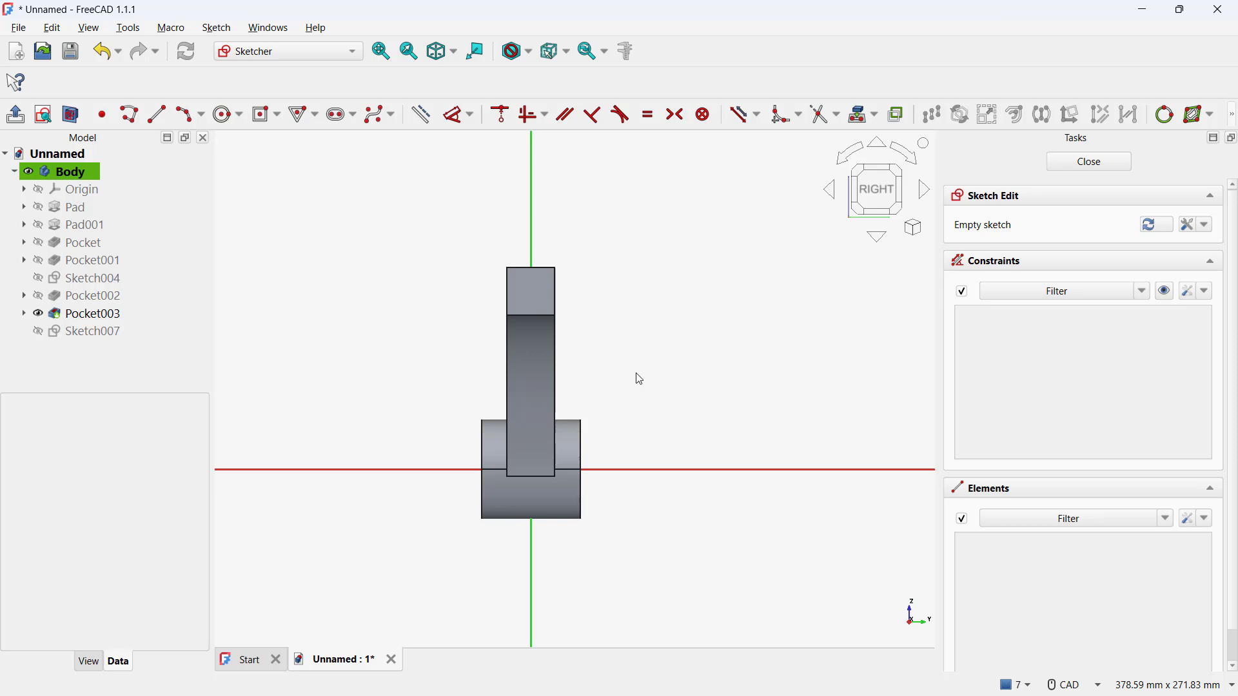
# Step: Sketch a vertical slot on the sketch's vertical axis above the cylinder, with end radii of about 6 mm
pyautogui.click(338, 114)
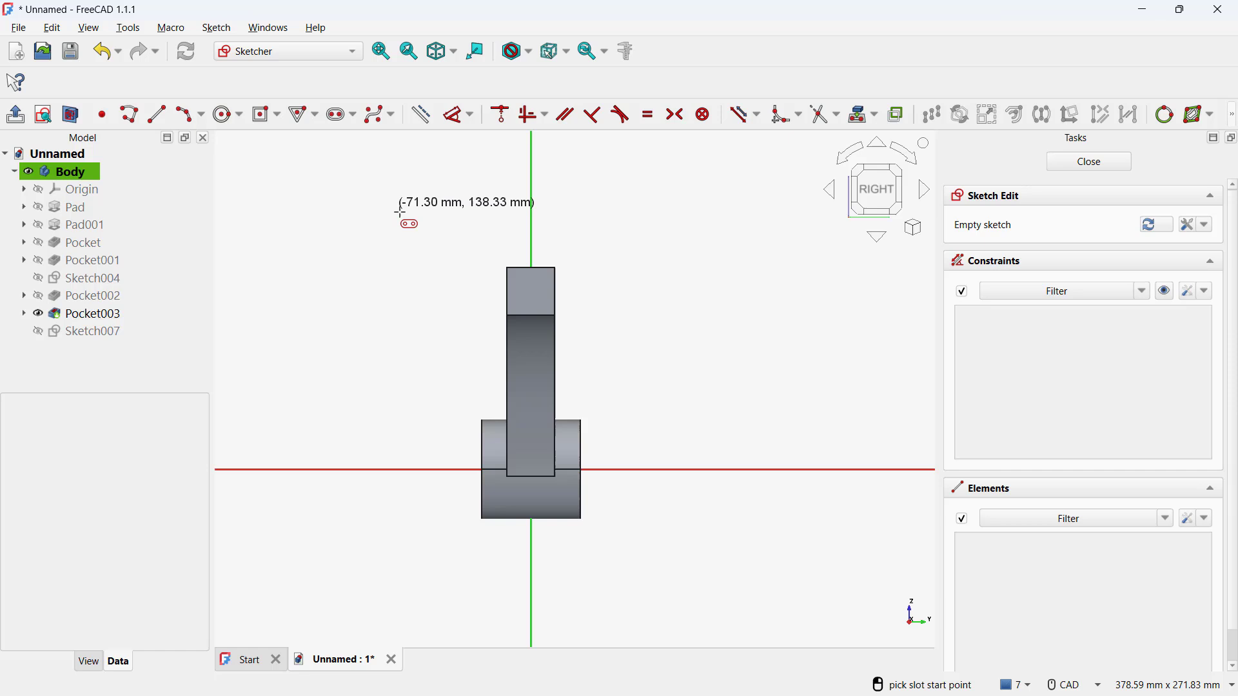
pyautogui.click(533, 399)
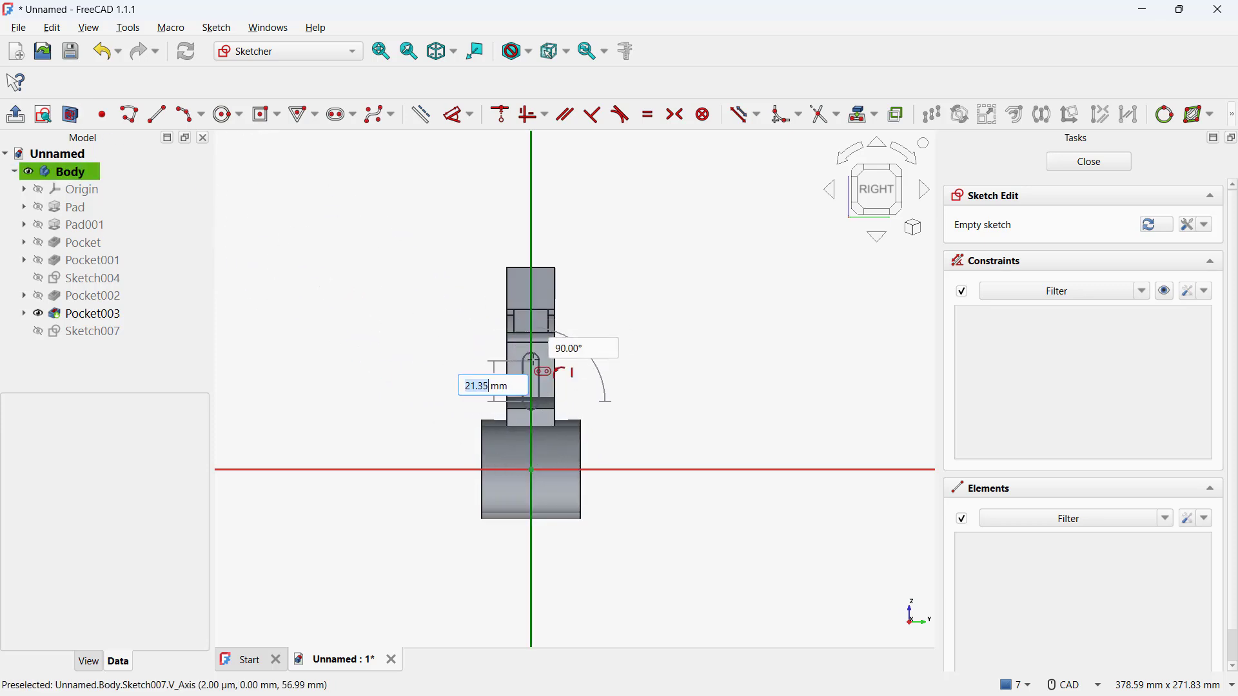
pyautogui.click(533, 360)
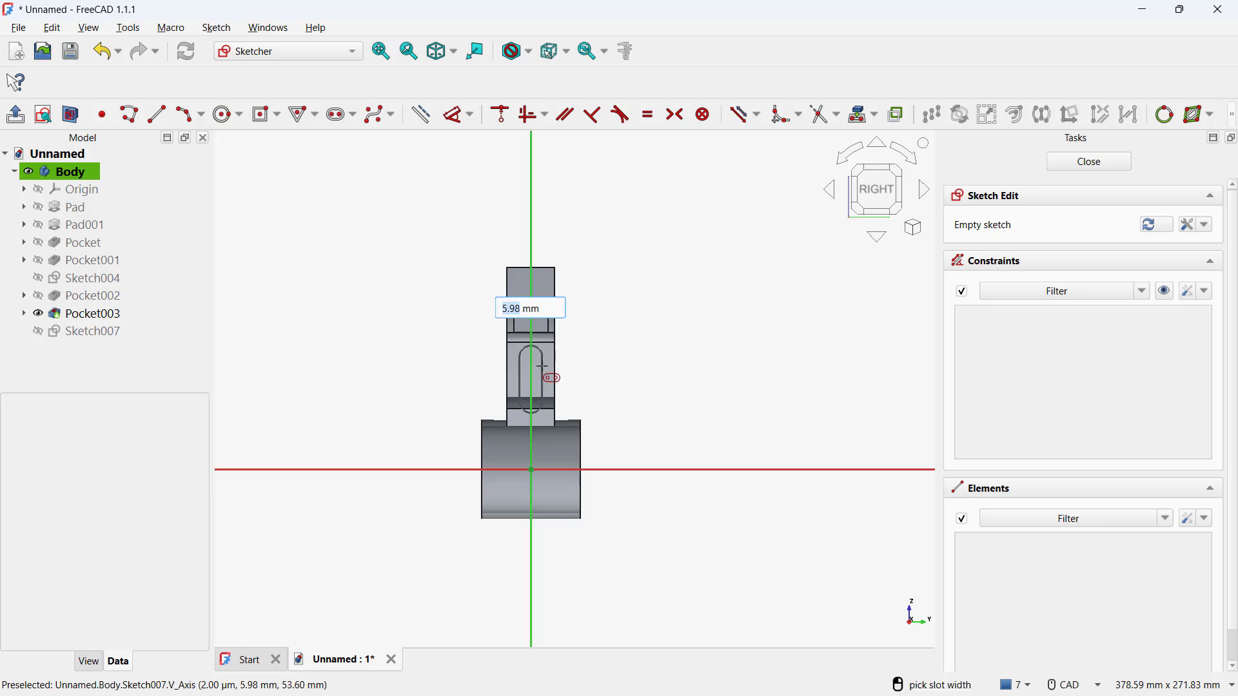
pyautogui.click(541, 366)
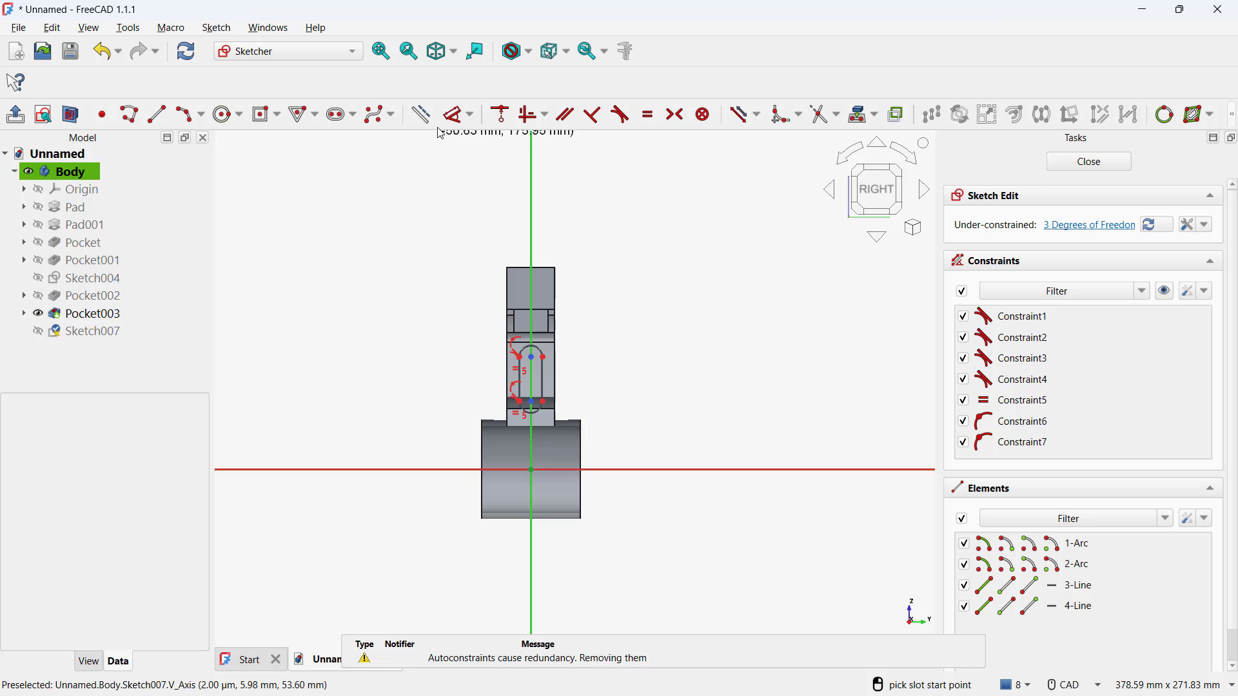
# Step: Dimension the slot's lower arc centre 44 mm above the horizontal axis
pyautogui.click(454, 113)
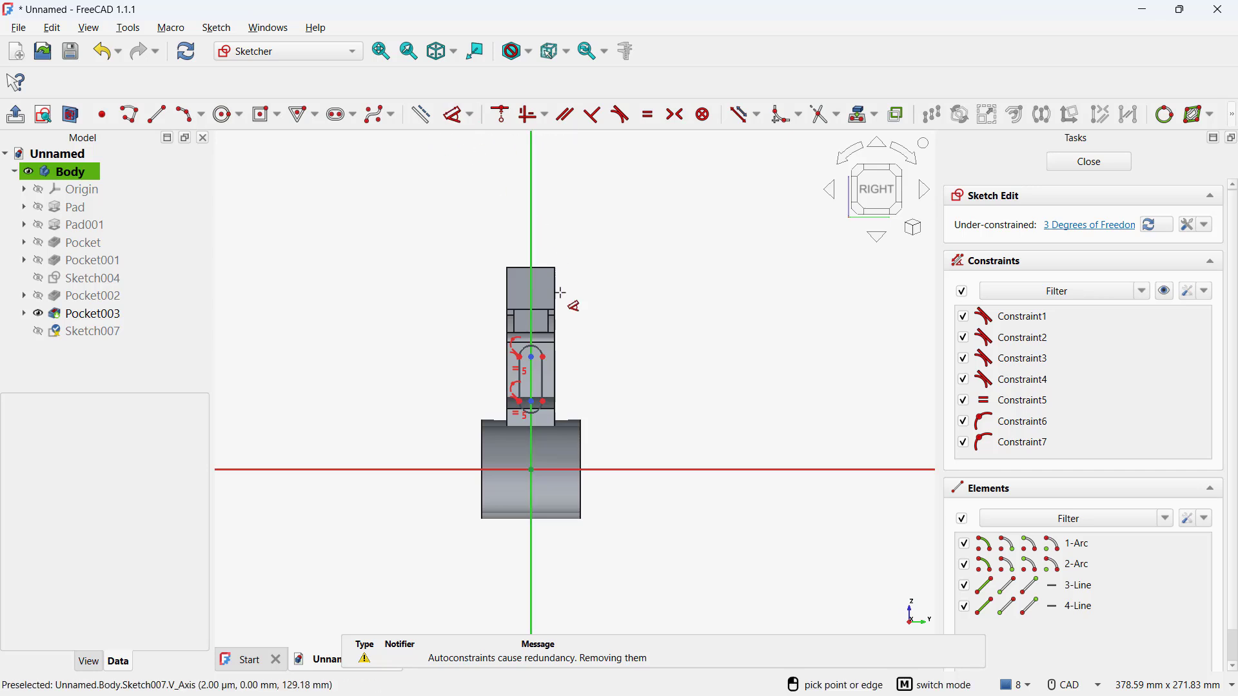
pyautogui.click(532, 401)
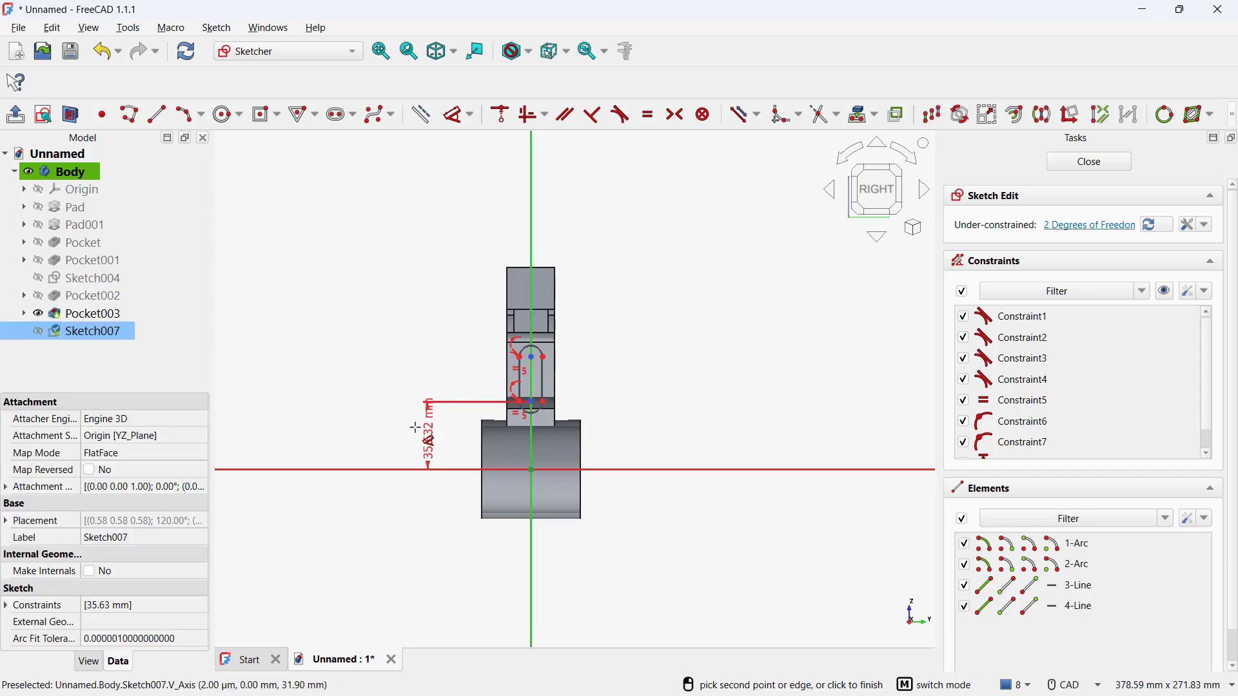
pyautogui.click(419, 432)
pyautogui.write('44')
pyautogui.press('Return')
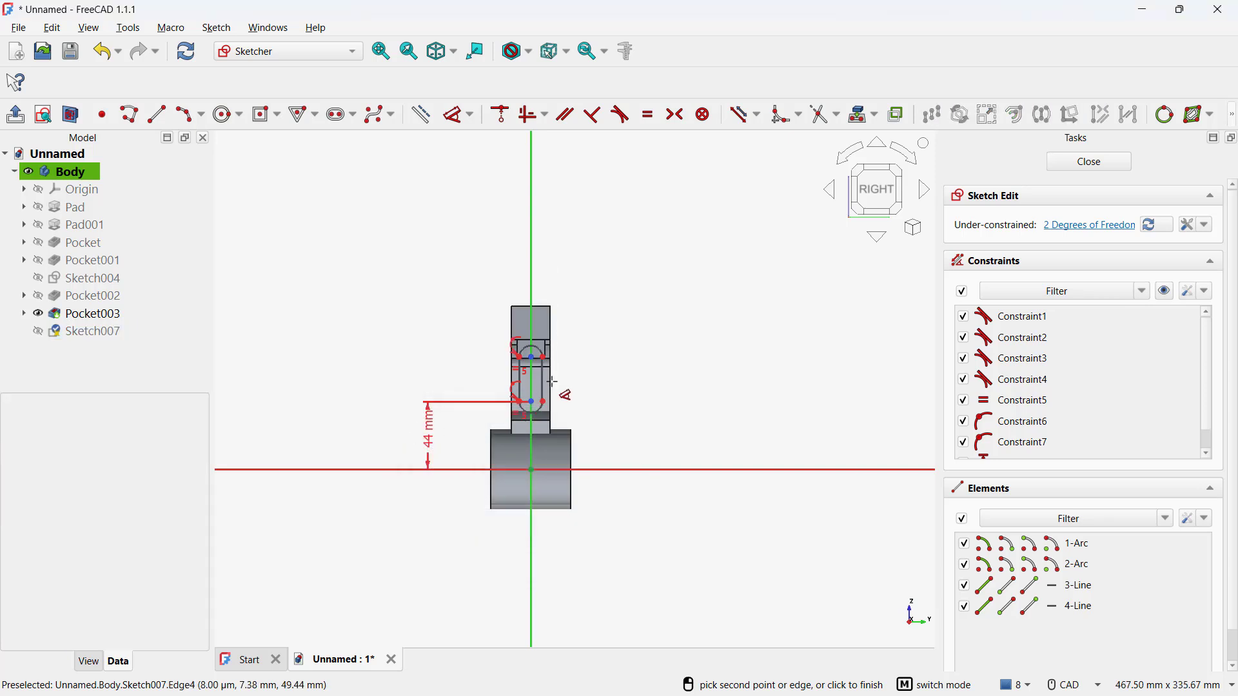
# Step: Constrain the distance between the slot's two arc centres to 15 mm
pyautogui.scroll(4, 553, 383)
pyautogui.moveTo(553, 383); pyautogui.dragTo(615, 388, button='middle')
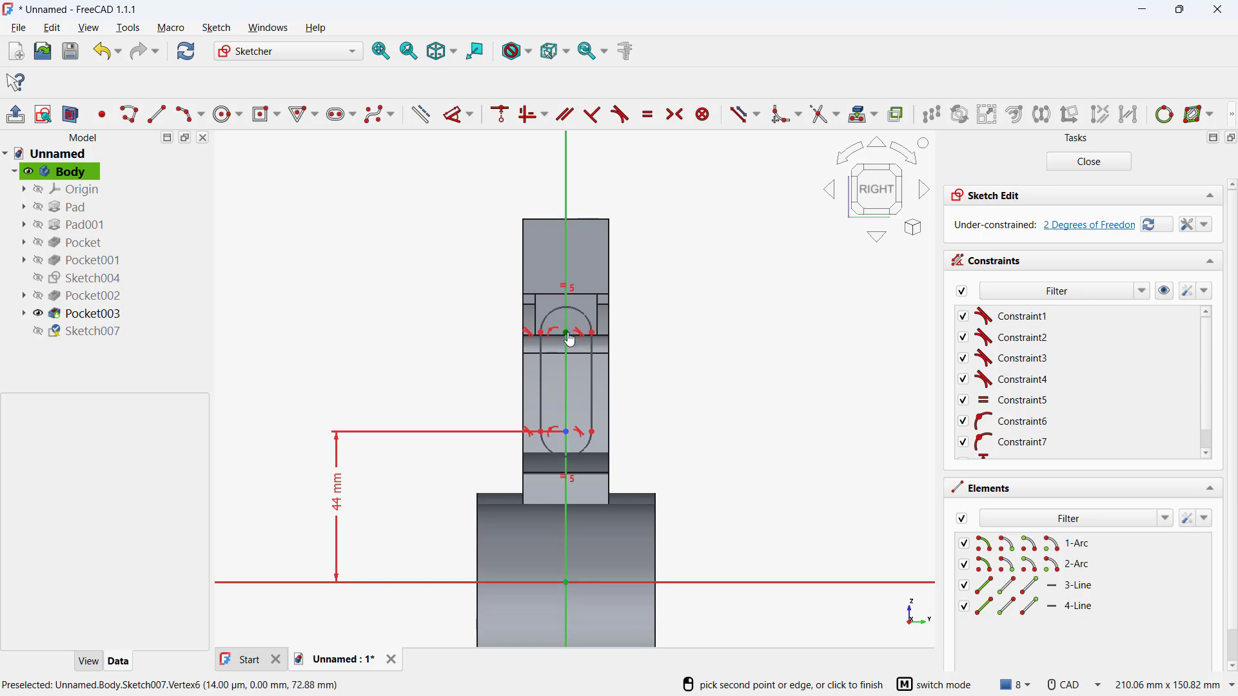
pyautogui.click(569, 340)
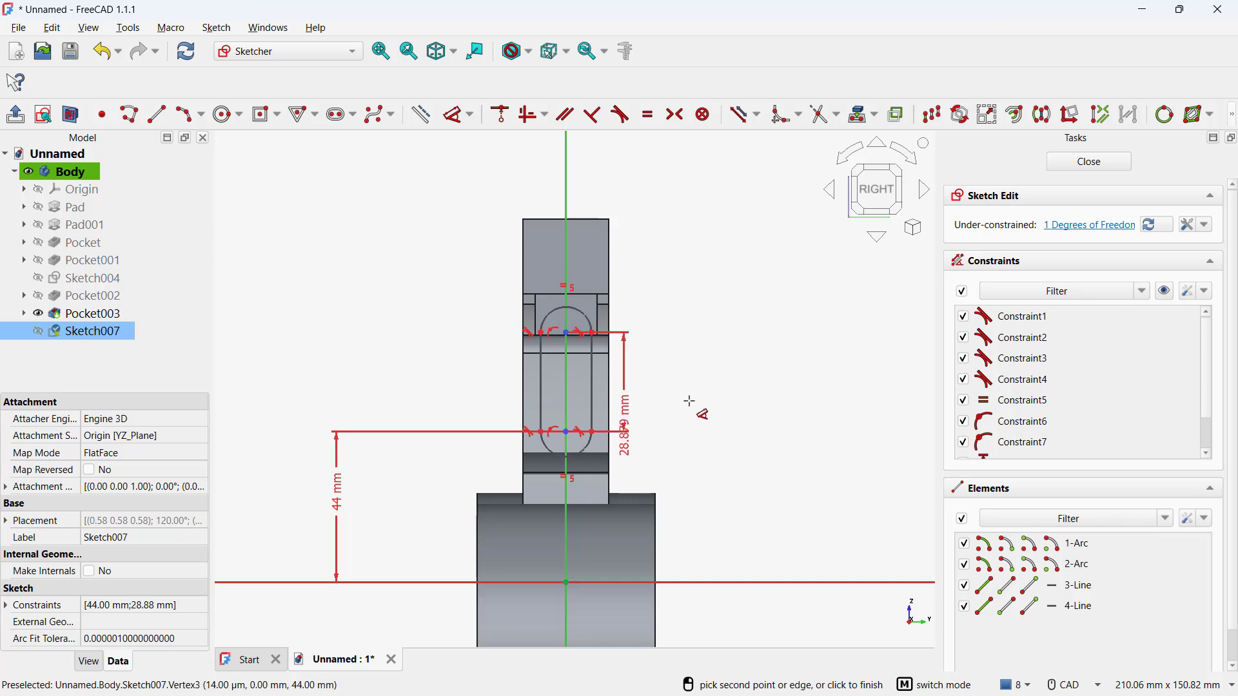
pyautogui.click(632, 411)
pyautogui.write('15')
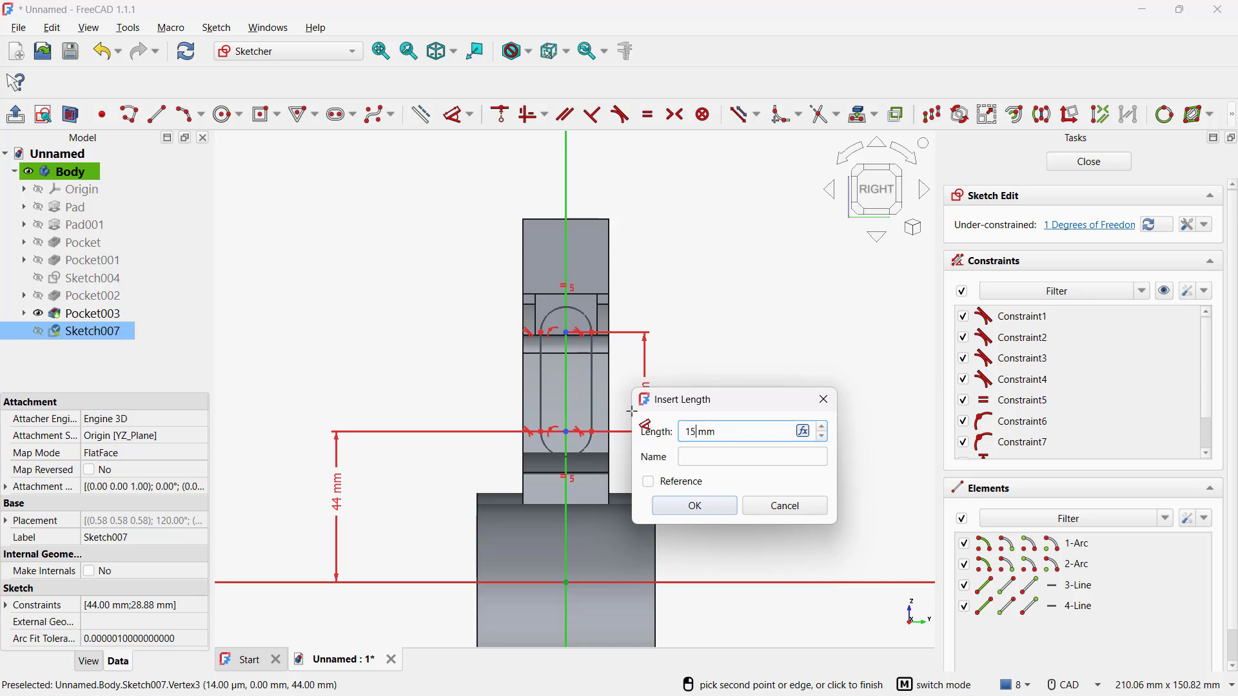
pyautogui.press('Return')
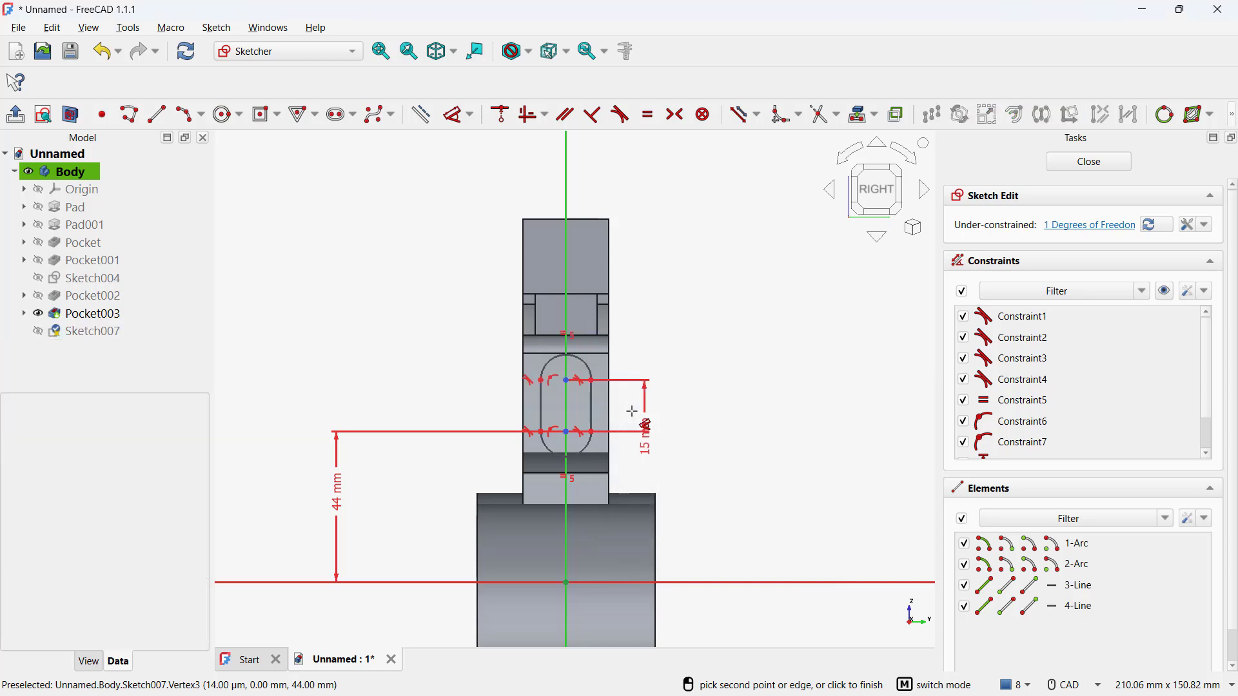
# Step: Set the slot's end arc radius to 6 mm and finish the sketch
pyautogui.click(593, 370)
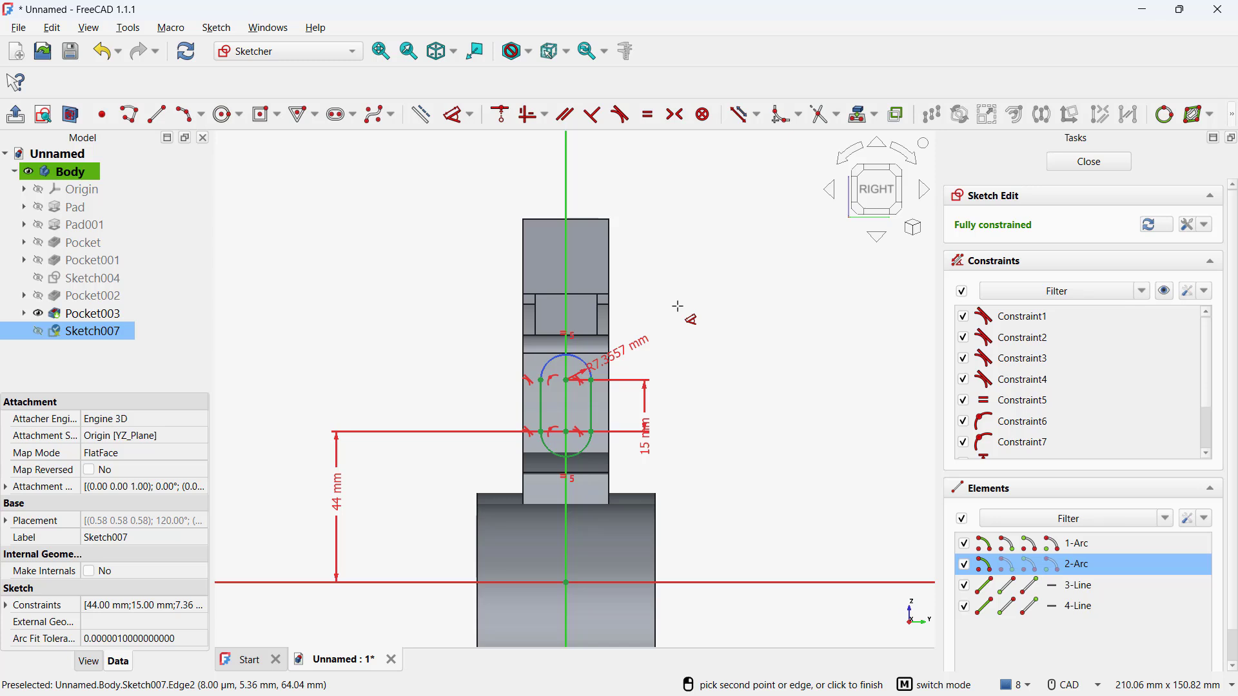
pyautogui.click(678, 307)
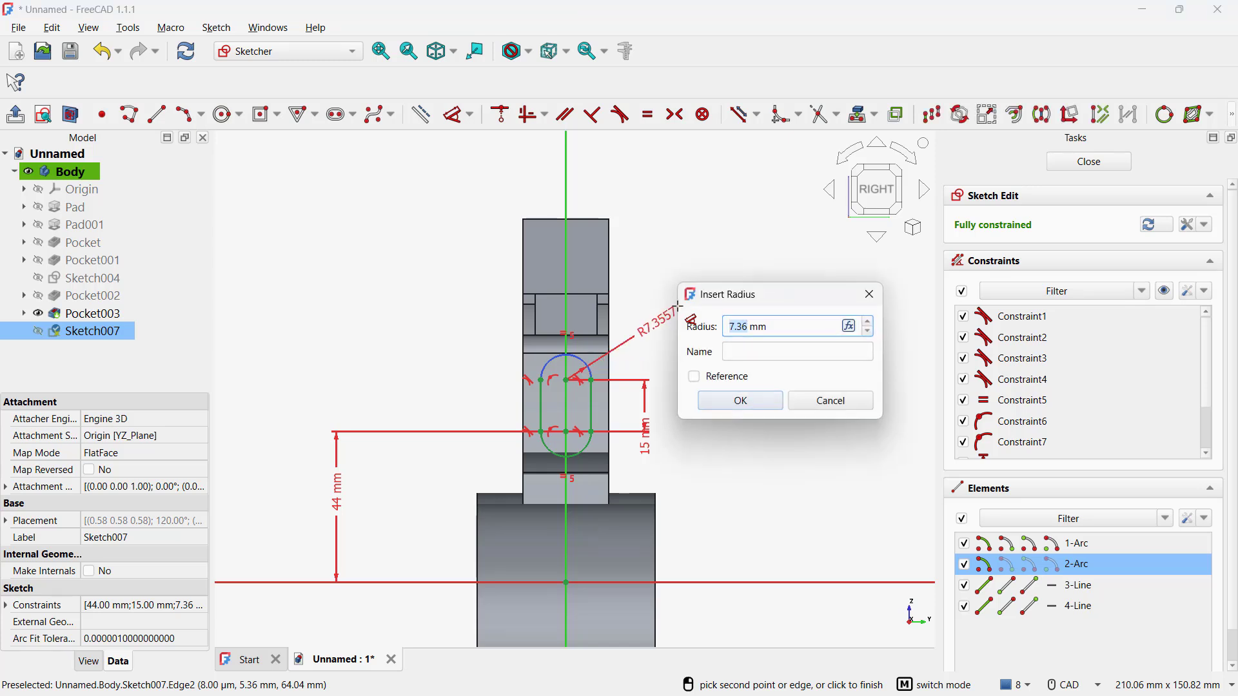
pyautogui.write('6')
pyautogui.press('Return')
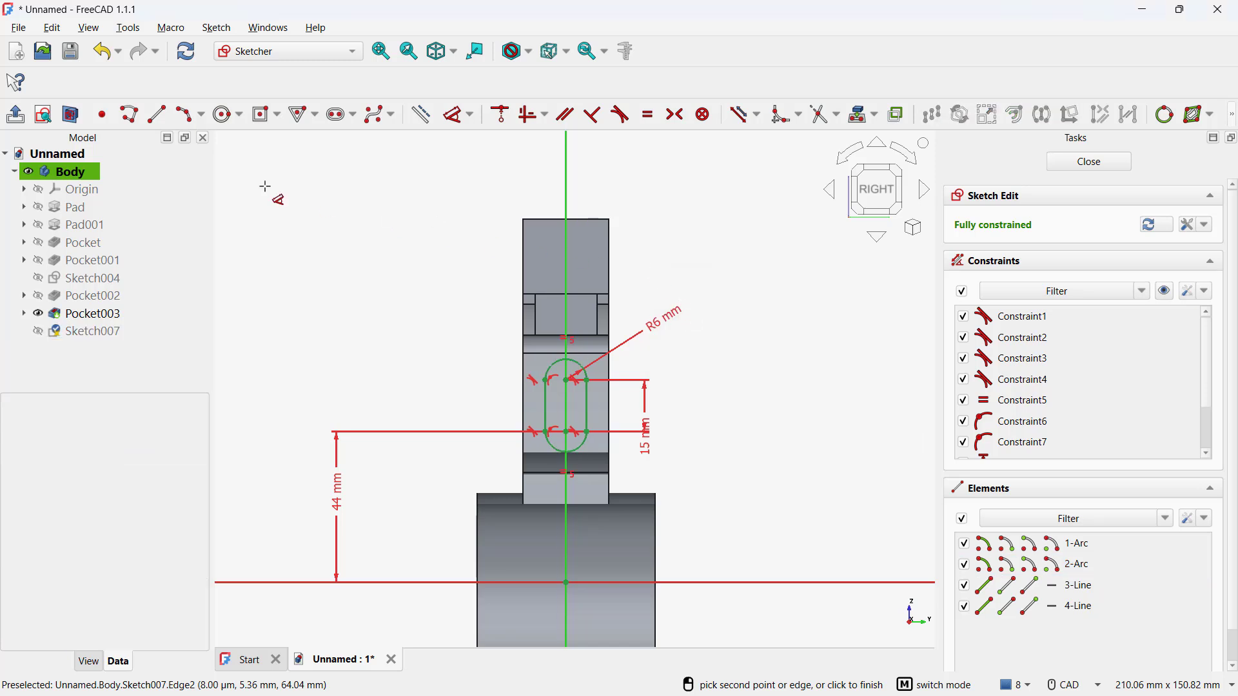
pyautogui.click(15, 115)
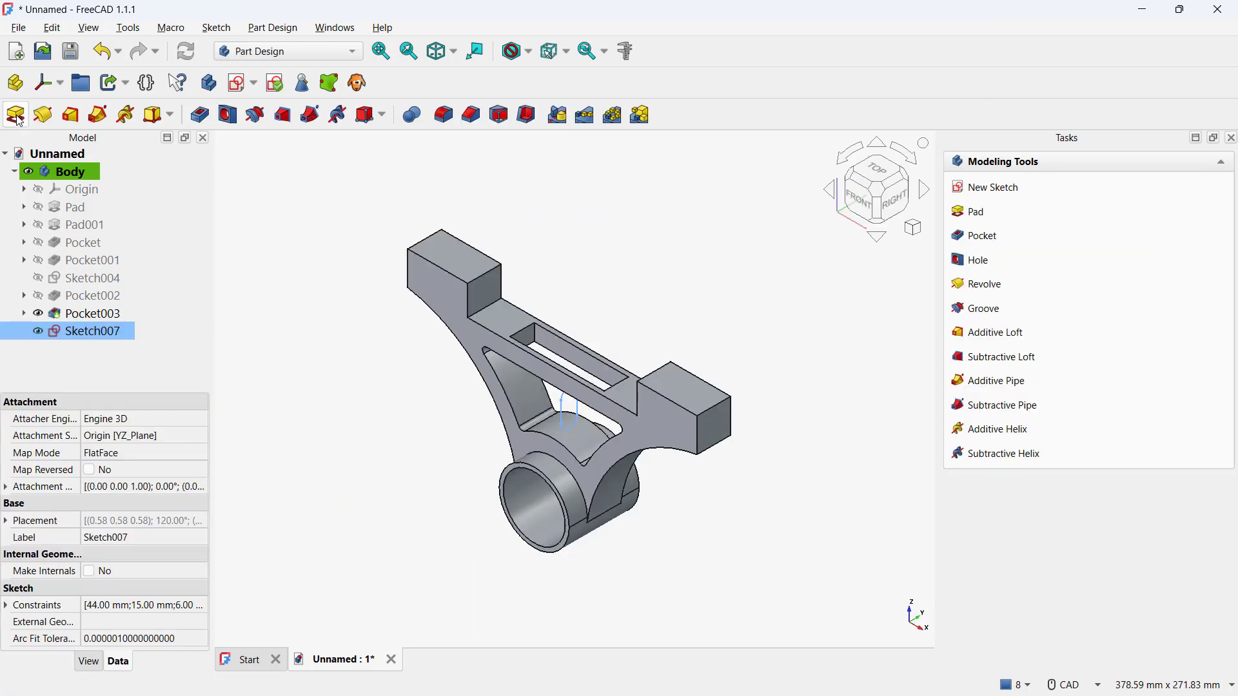
# Step: Pocket the slot sketch symmetrically through all of the bracket
pyautogui.click(201, 116)
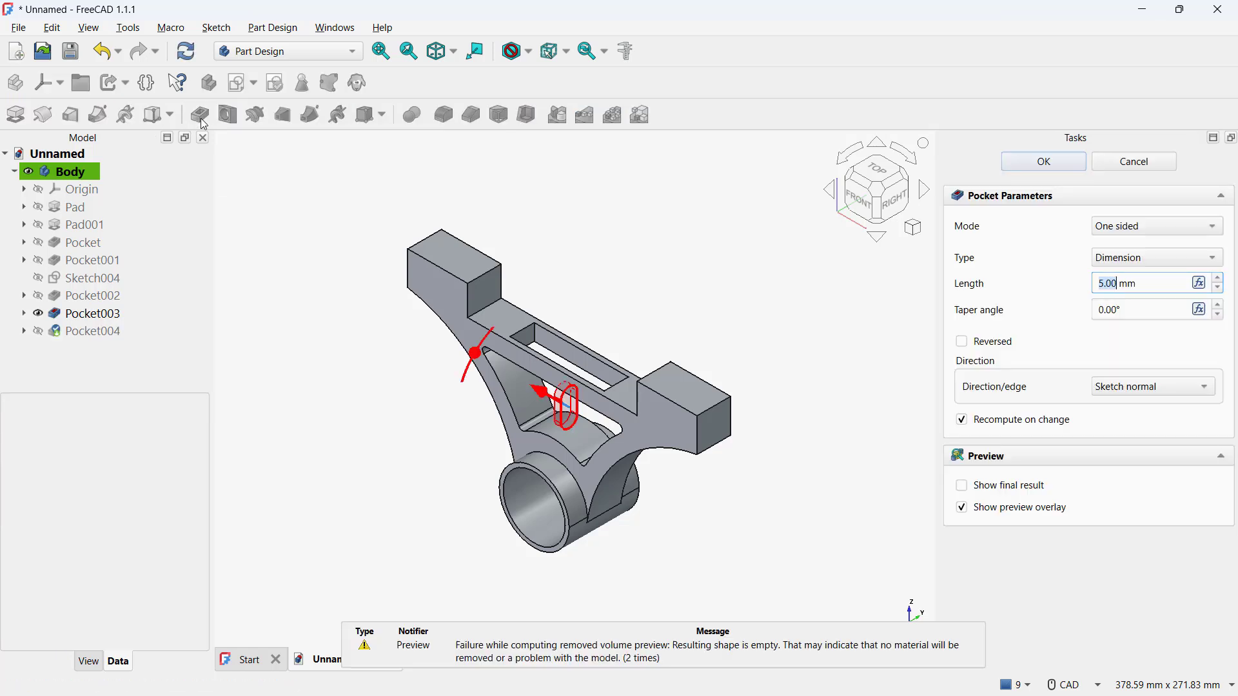
pyautogui.click(1106, 229)
pyautogui.click(1137, 268)
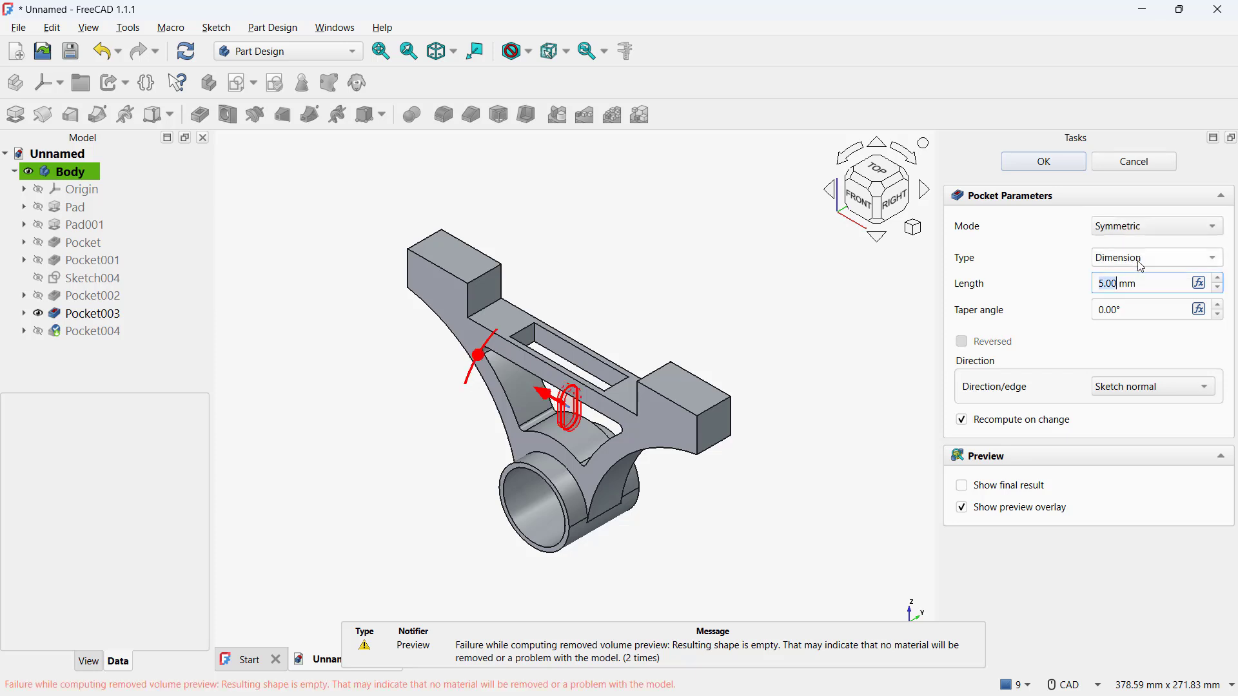
pyautogui.click(1144, 263)
pyautogui.click(1143, 278)
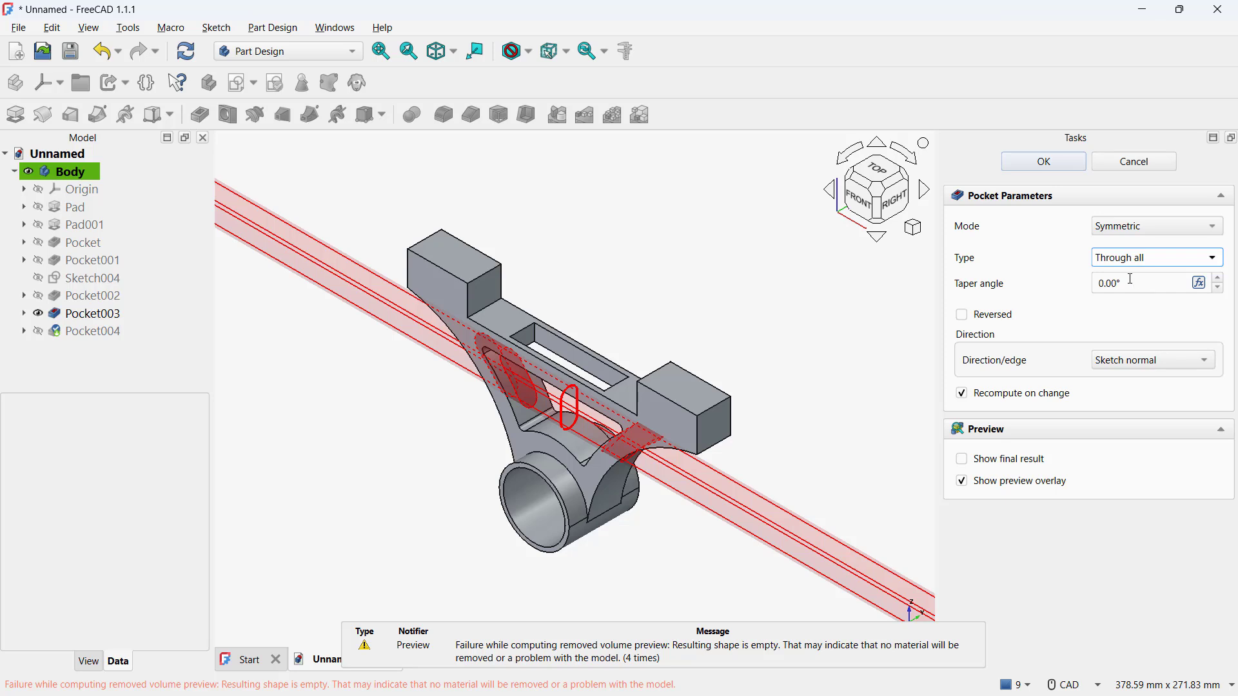
pyautogui.click(1039, 164)
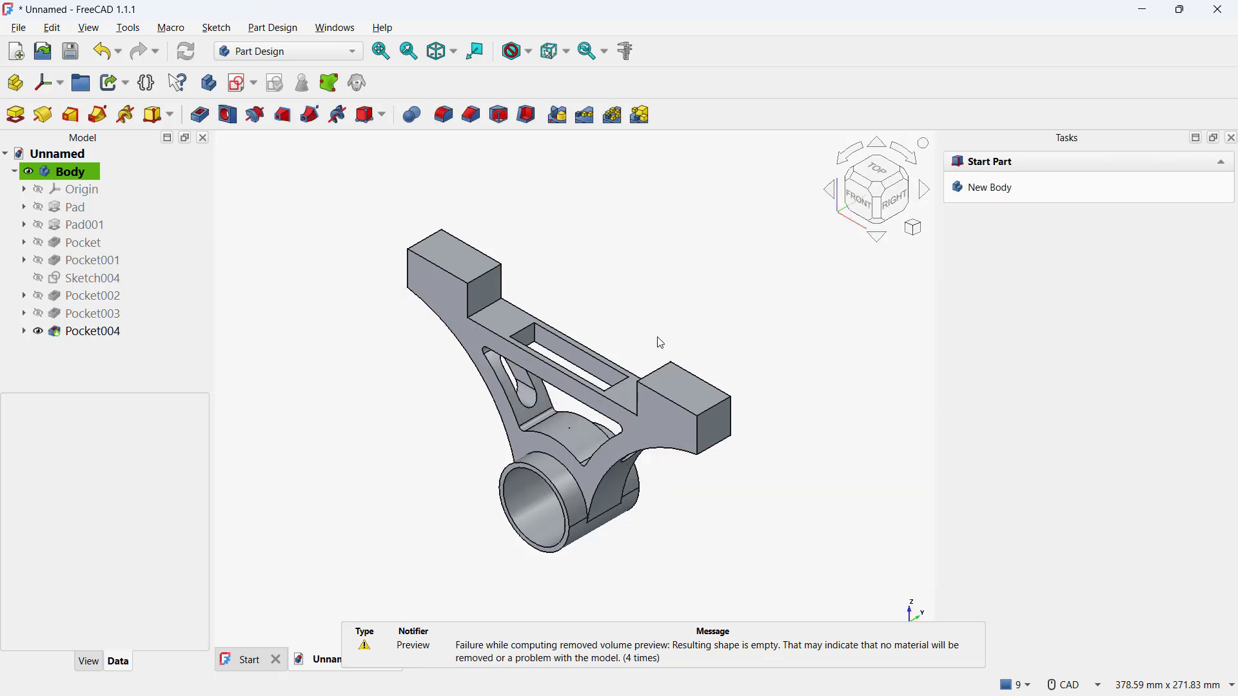
# Step: Create a new sketch on the top face of the raised end block on the negative X side
pyautogui.moveTo(660, 343); pyautogui.dragTo(656, 330, button='middle')
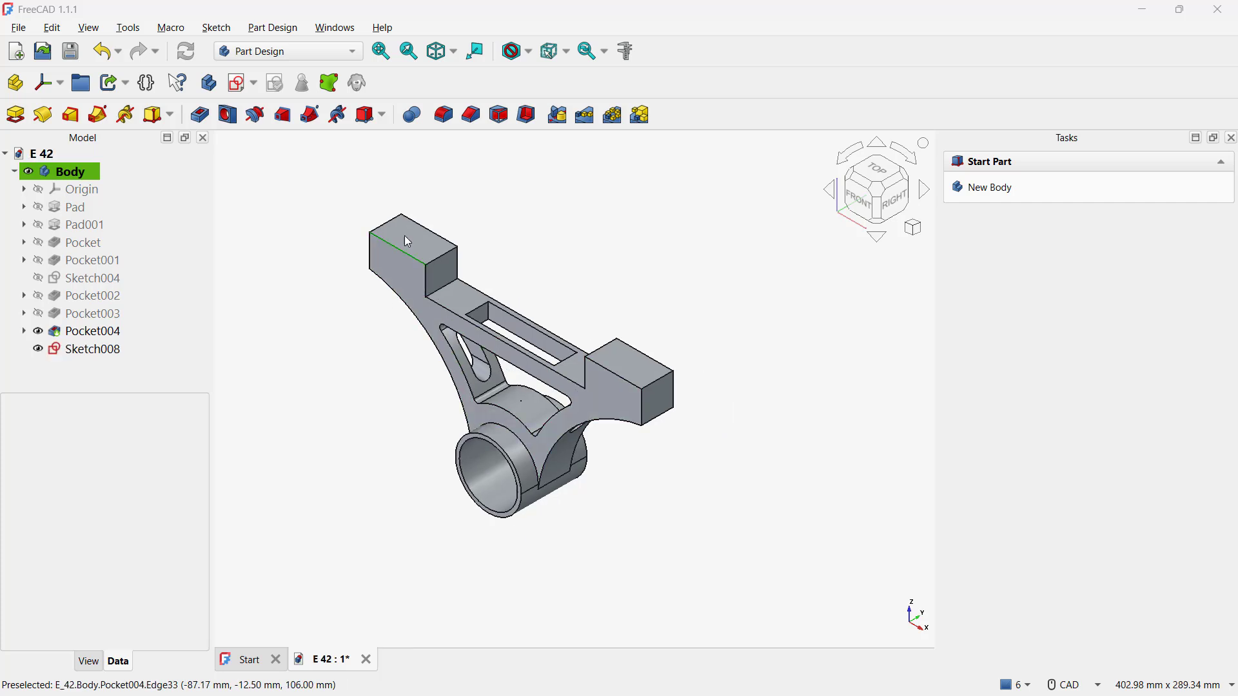
pyautogui.click(414, 241)
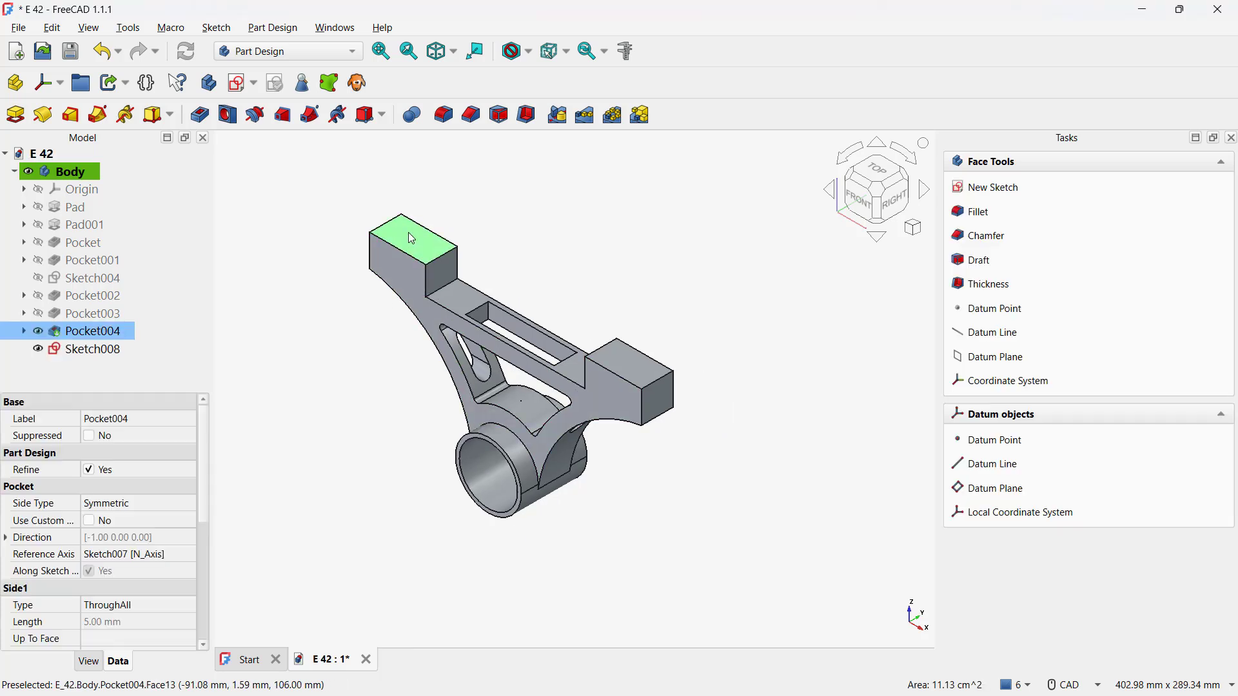
pyautogui.click(234, 80)
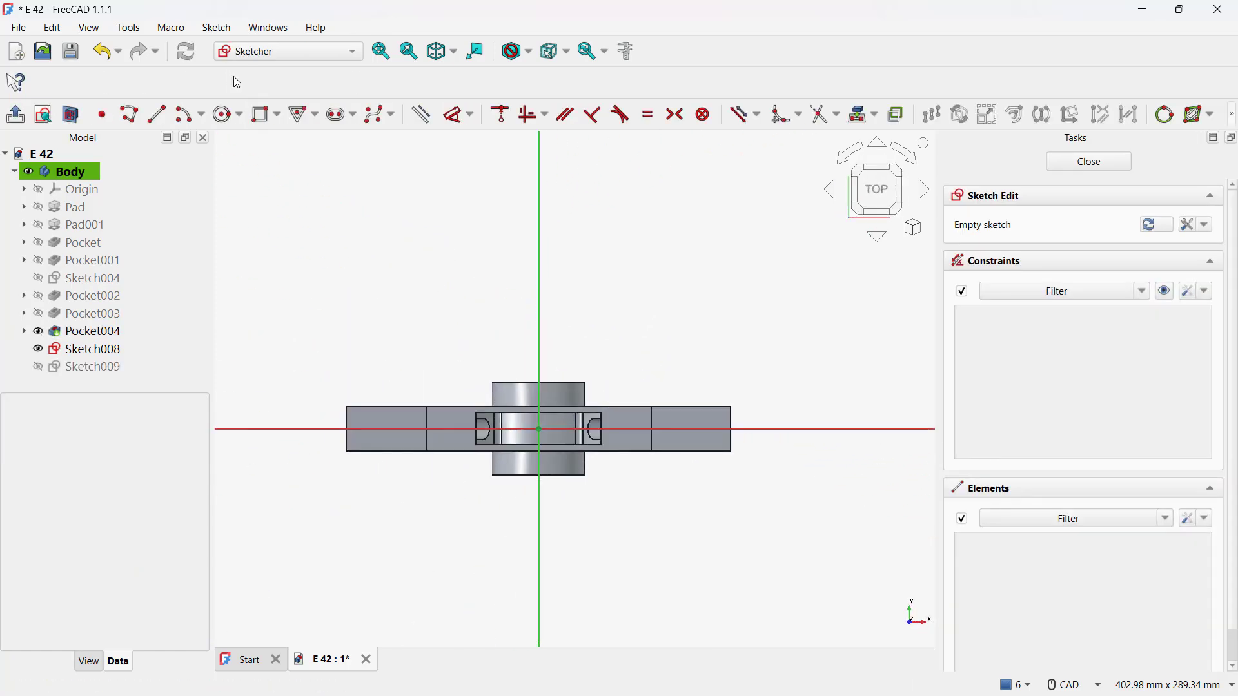
# Step: Sketch a horizontal slot on the horizontal axis inside the end block's face, about 21 mm between centres with about 5 mm end radii
pyautogui.moveTo(397, 338); pyautogui.dragTo(428, 271, button='middle')
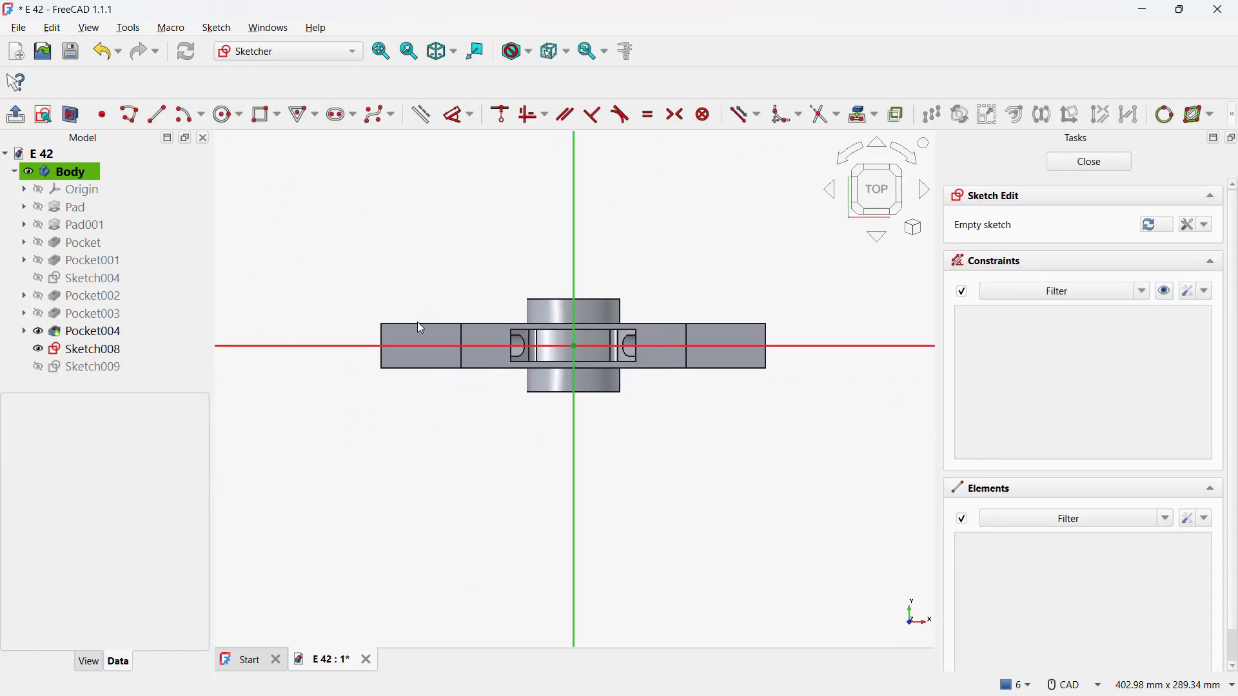
pyautogui.scroll(1, 421, 329)
pyautogui.moveTo(420, 327); pyautogui.dragTo(400, 303, button='middle')
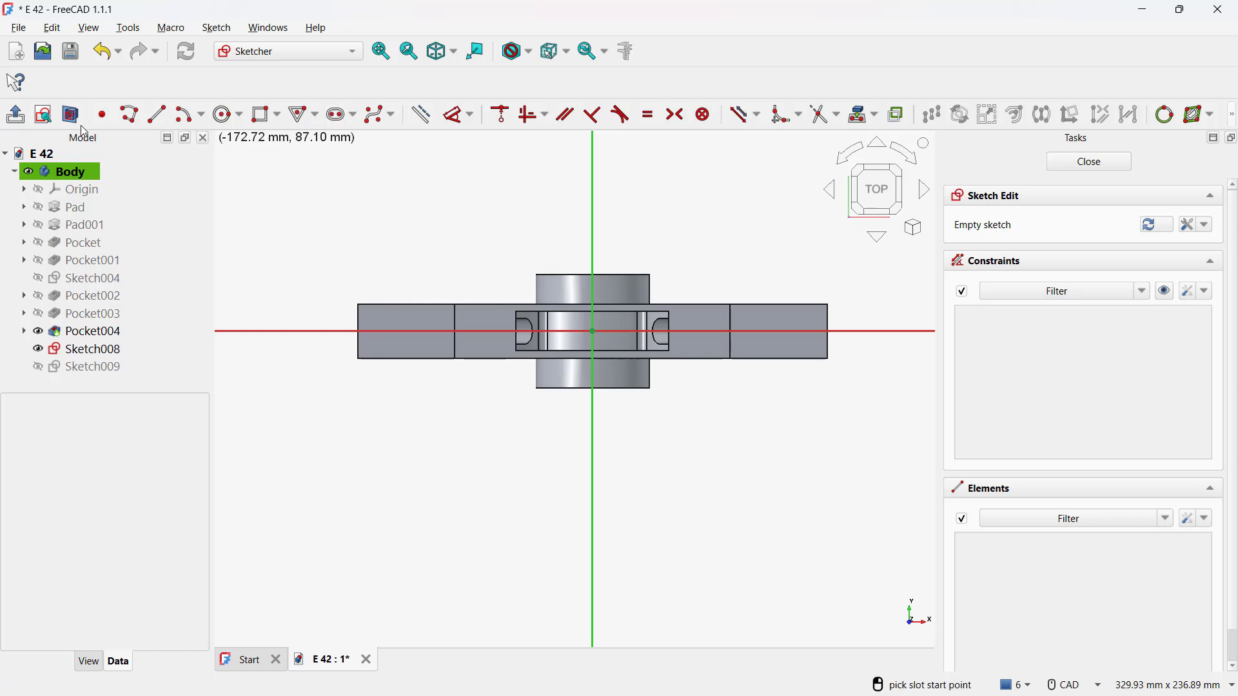
pyautogui.click(377, 331)
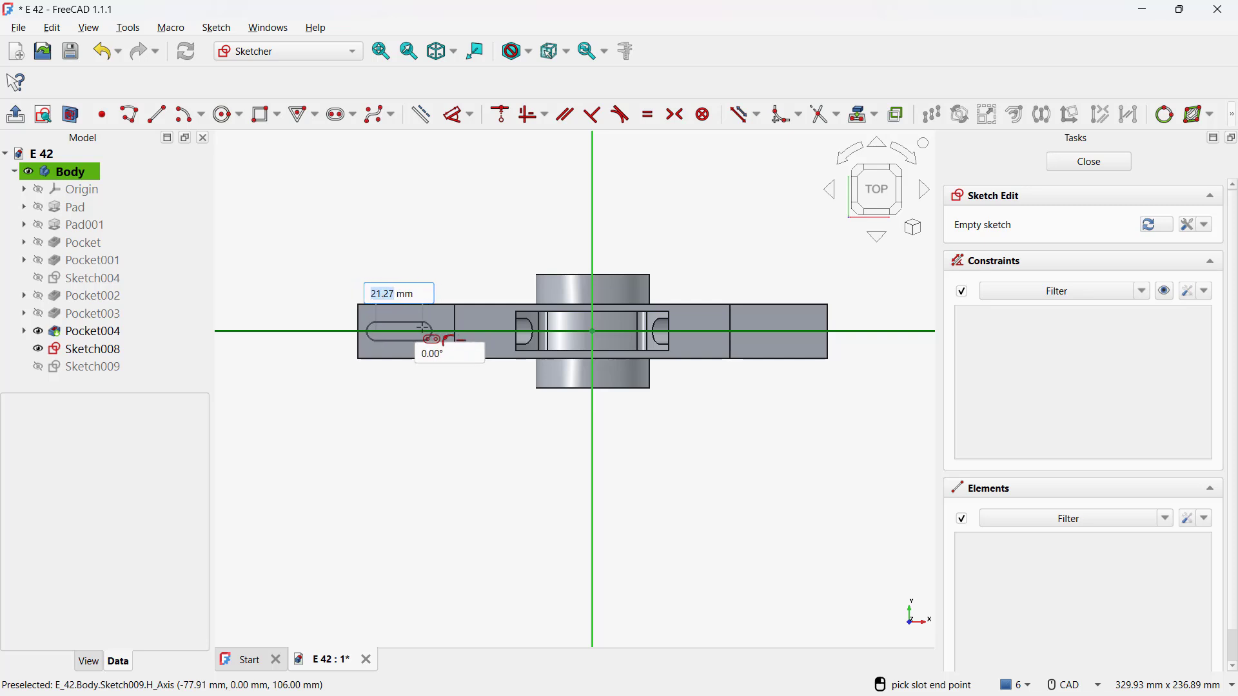
pyautogui.click(422, 329)
pyautogui.click(425, 321)
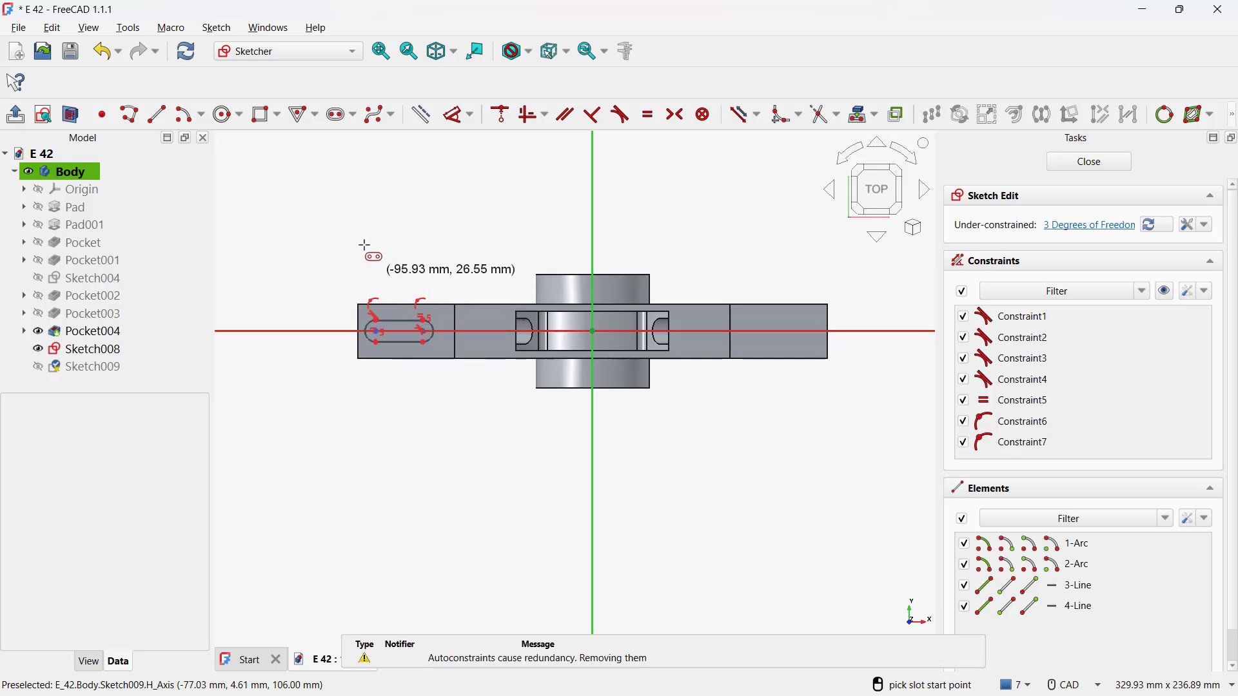
pyautogui.press('Escape')
# Step: Project the end block's short outer edge into the sketch as external geometry
pyautogui.scroll(1, 490, 260)
pyautogui.click(863, 116)
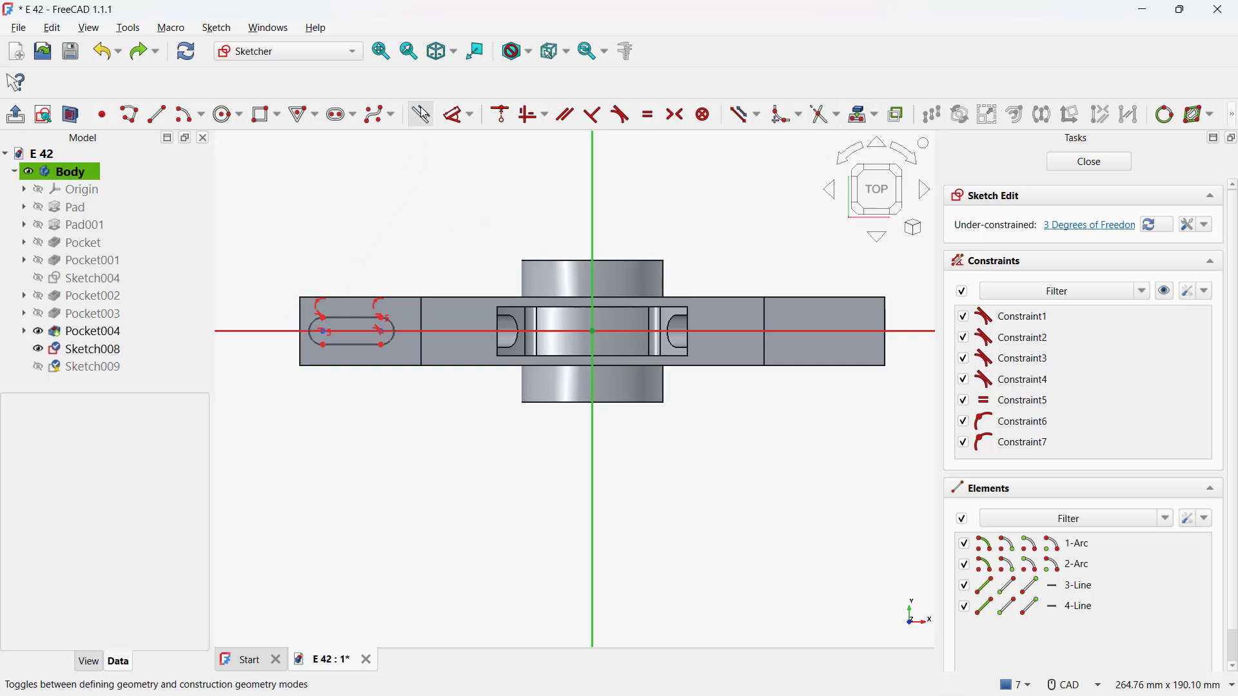
pyautogui.click(300, 316)
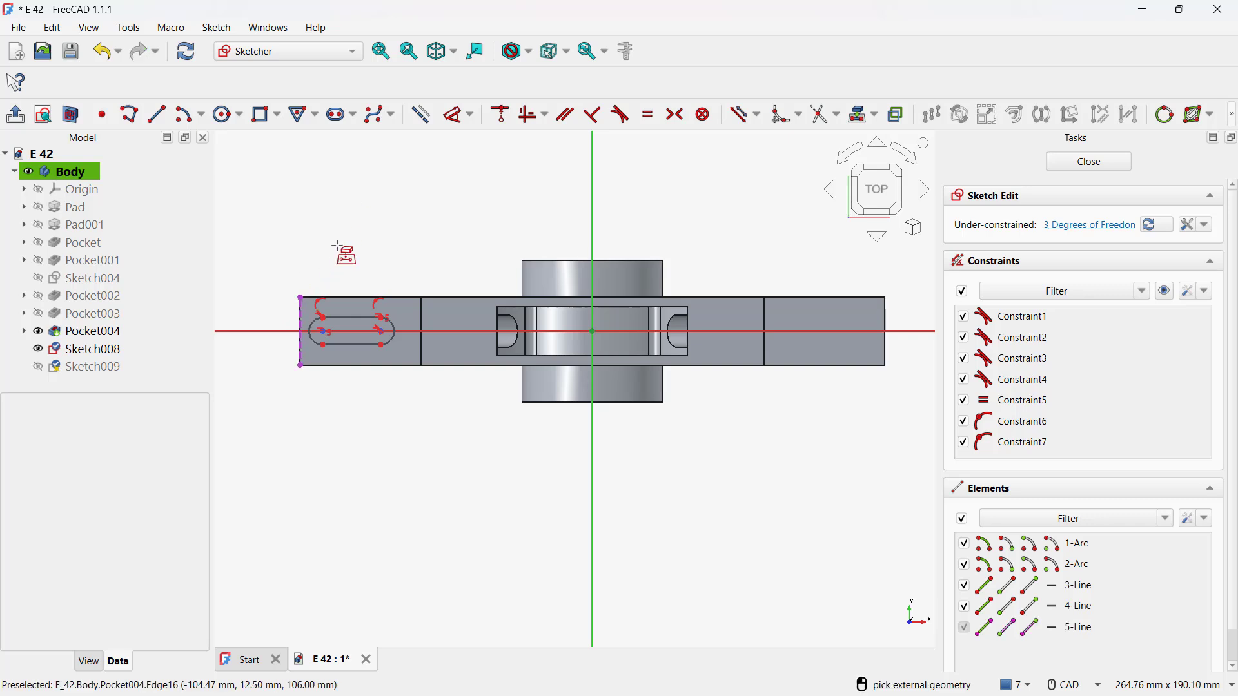
# Step: Dimension the horizontal slot's end arc with a 4 mm radius
pyautogui.click(458, 115)
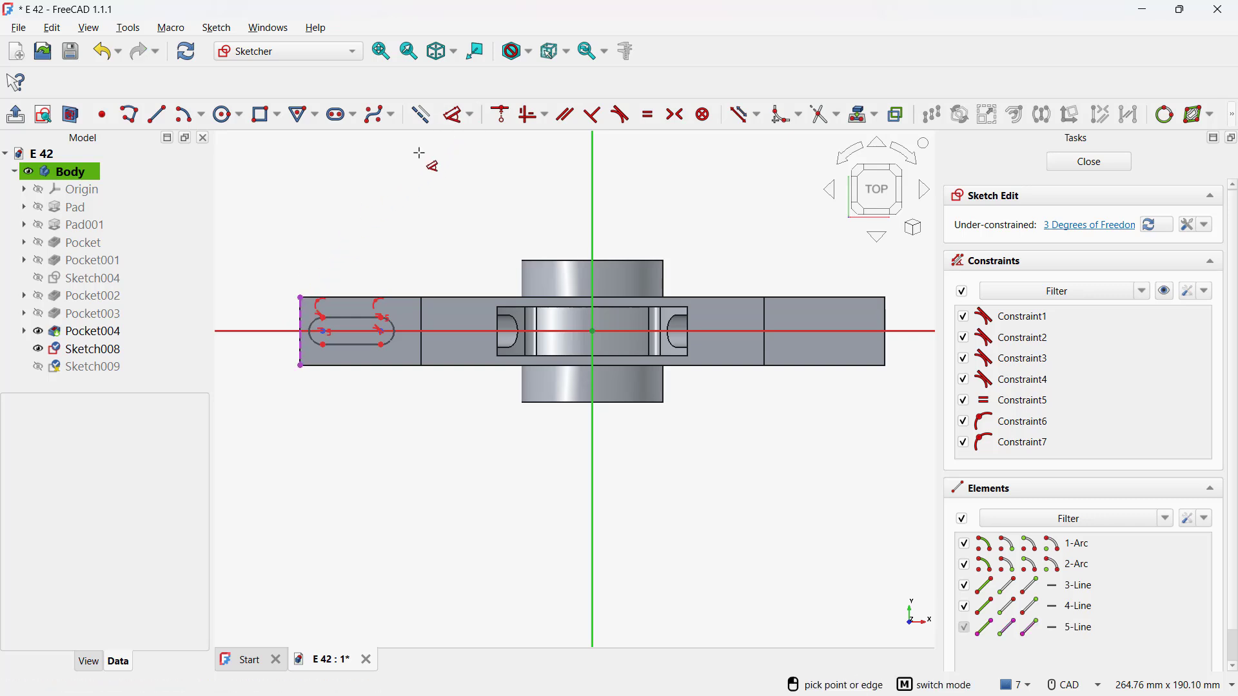
pyautogui.click(313, 330)
pyautogui.click(303, 229)
pyautogui.write('4')
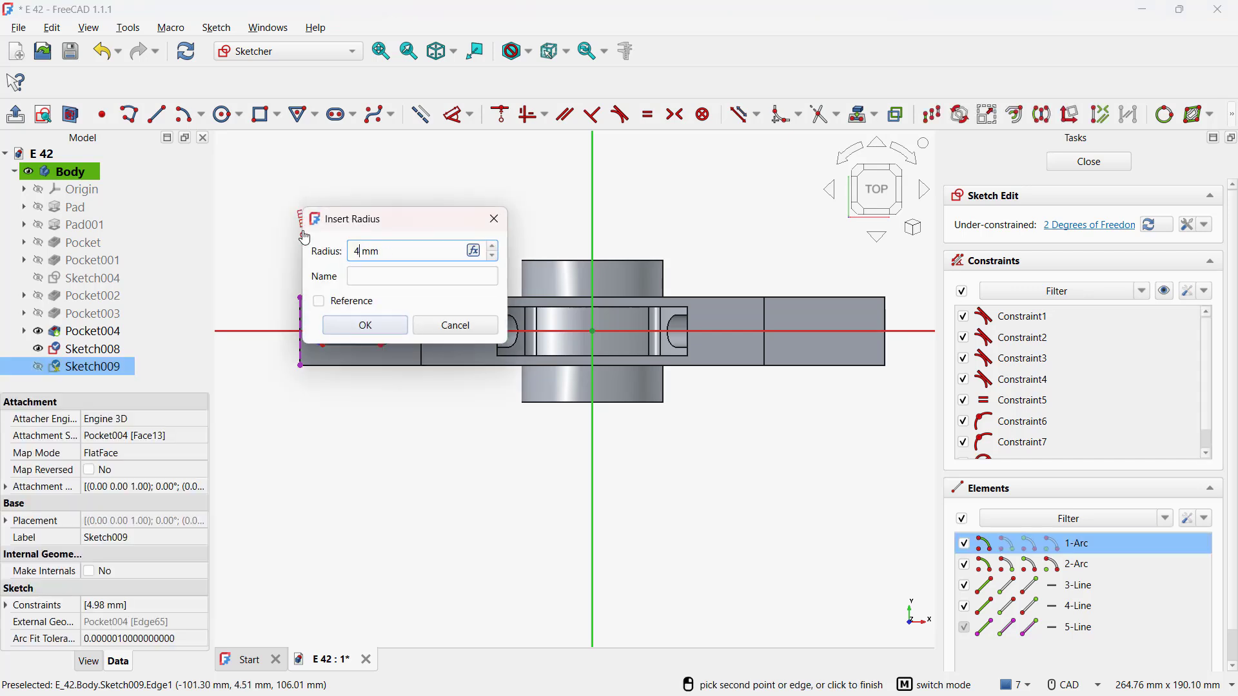
pyautogui.press('Return')
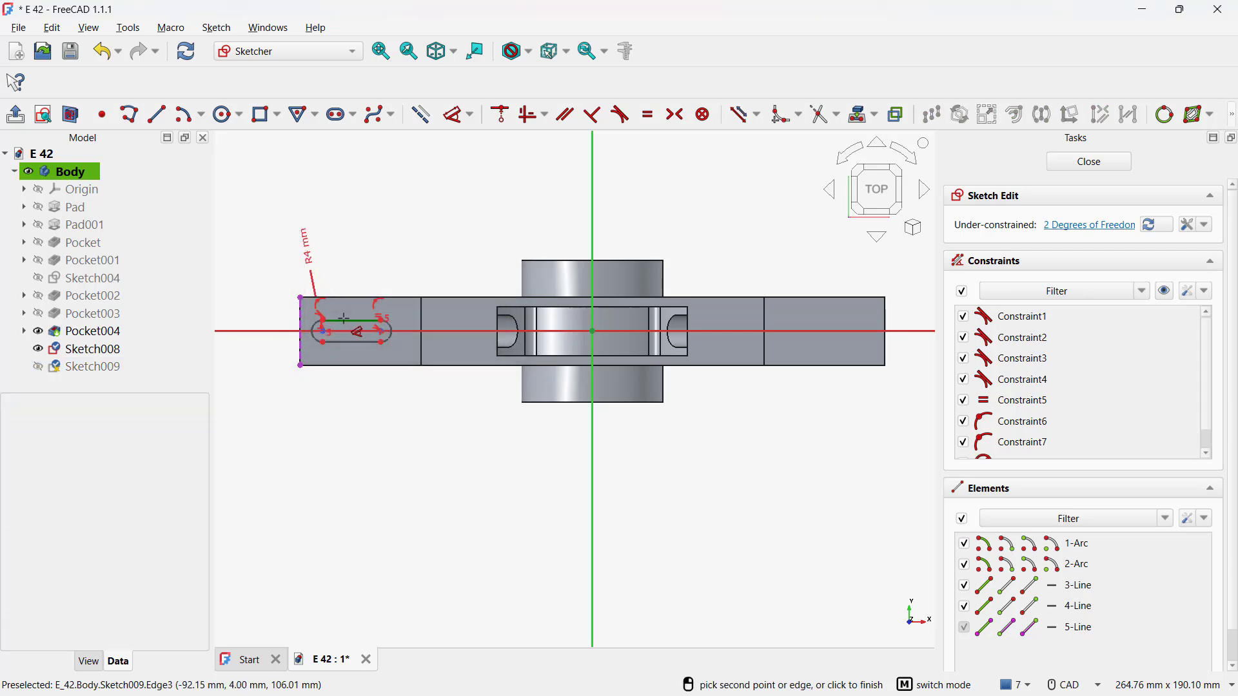
# Step: Set the length of the slot's straight side to 12 mm
pyautogui.click(352, 298)
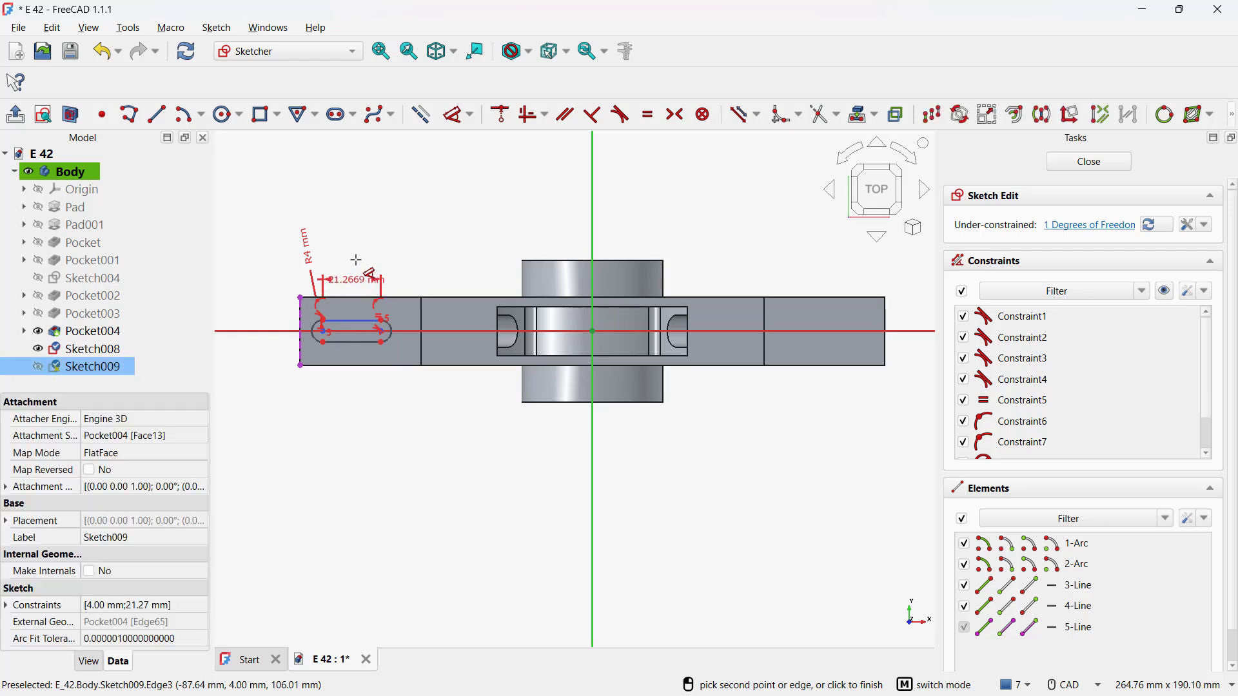
pyautogui.click(354, 265)
pyautogui.write('12')
pyautogui.press('Return')
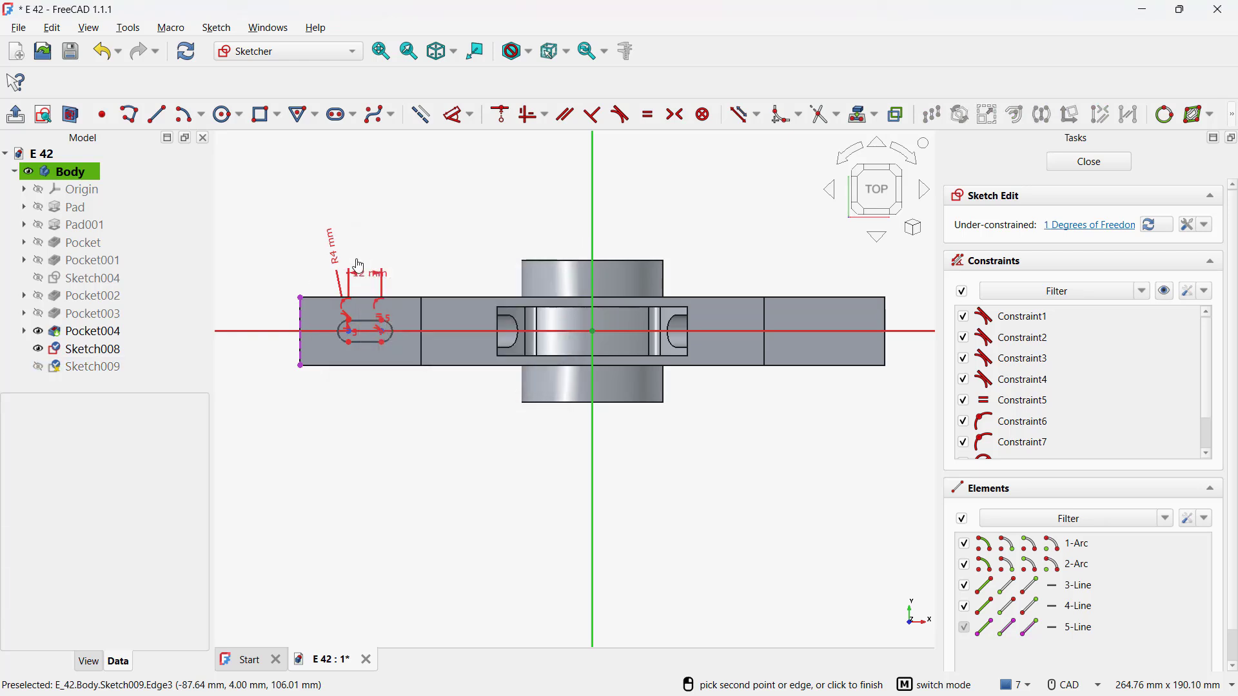
# Step: Dimension the slot's outer arc centre 14 mm from the projected end edge and finish the sketch
pyautogui.click(348, 331)
pyautogui.click(300, 342)
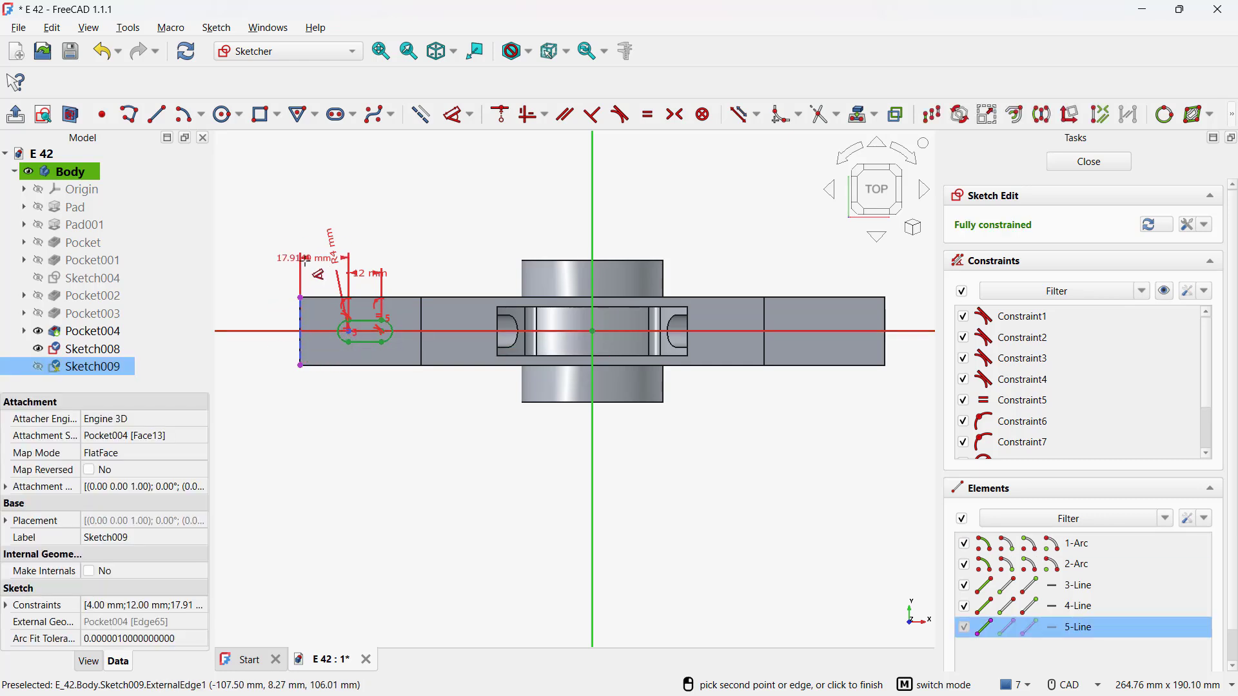
pyautogui.click(308, 258)
pyautogui.write('14')
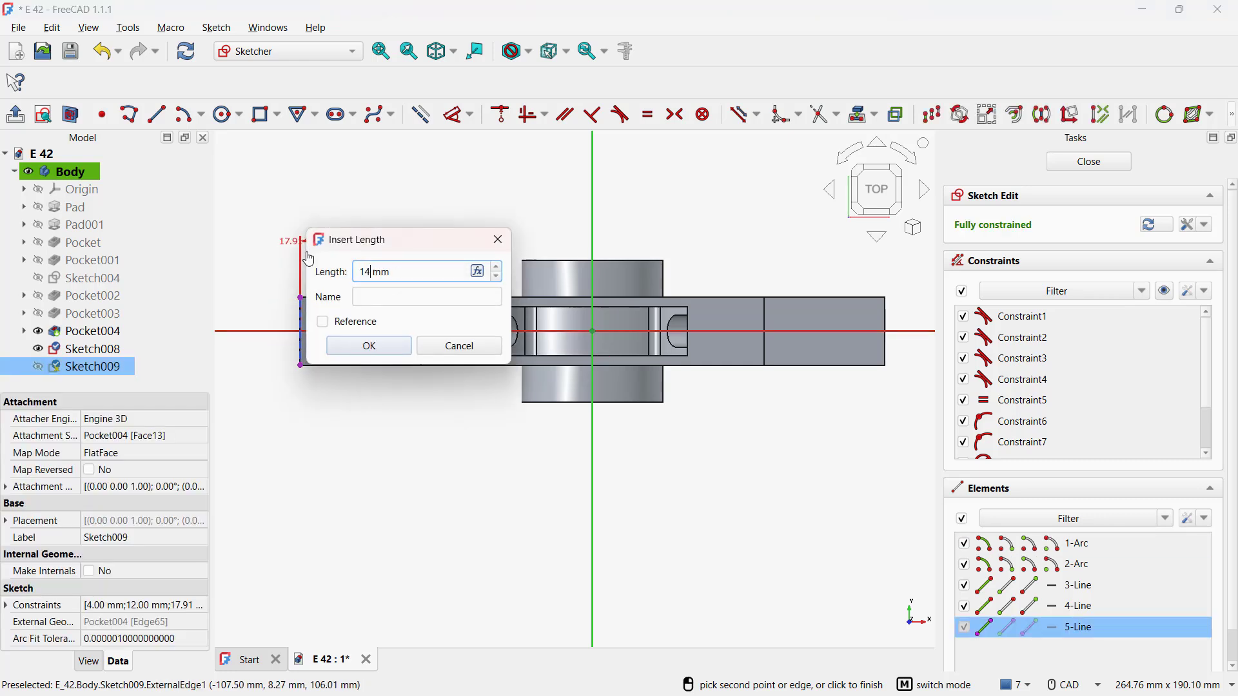
pyautogui.press('Return')
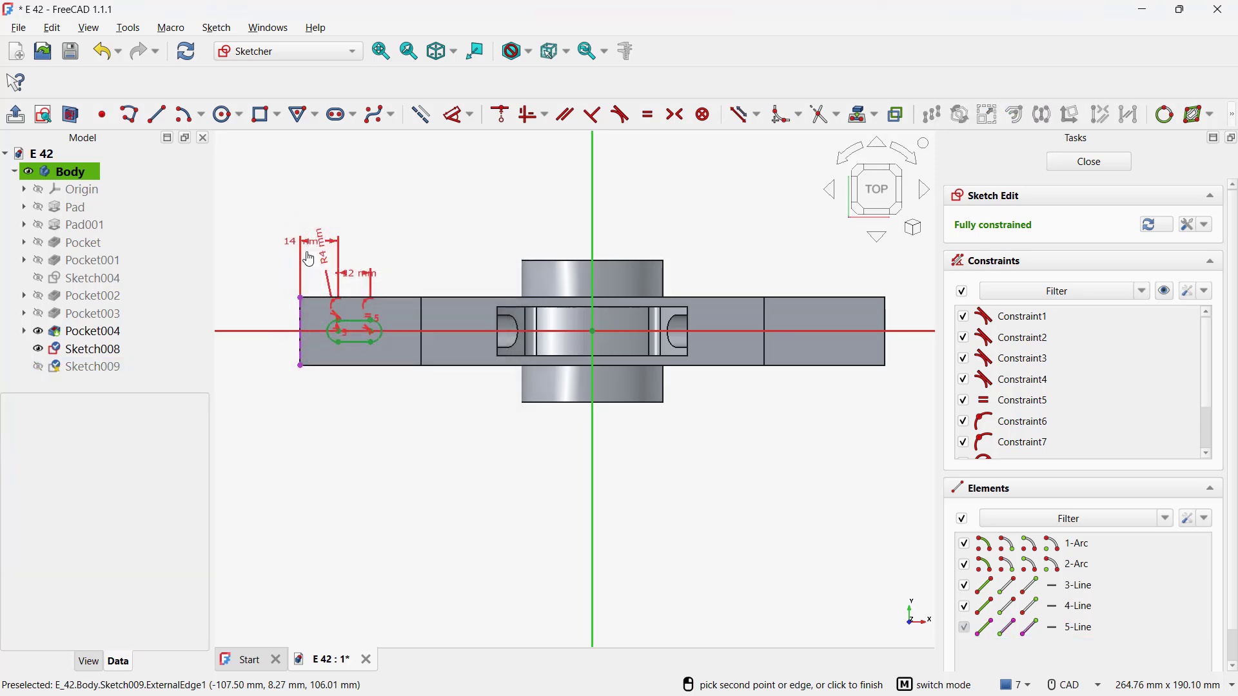
pyautogui.click(15, 116)
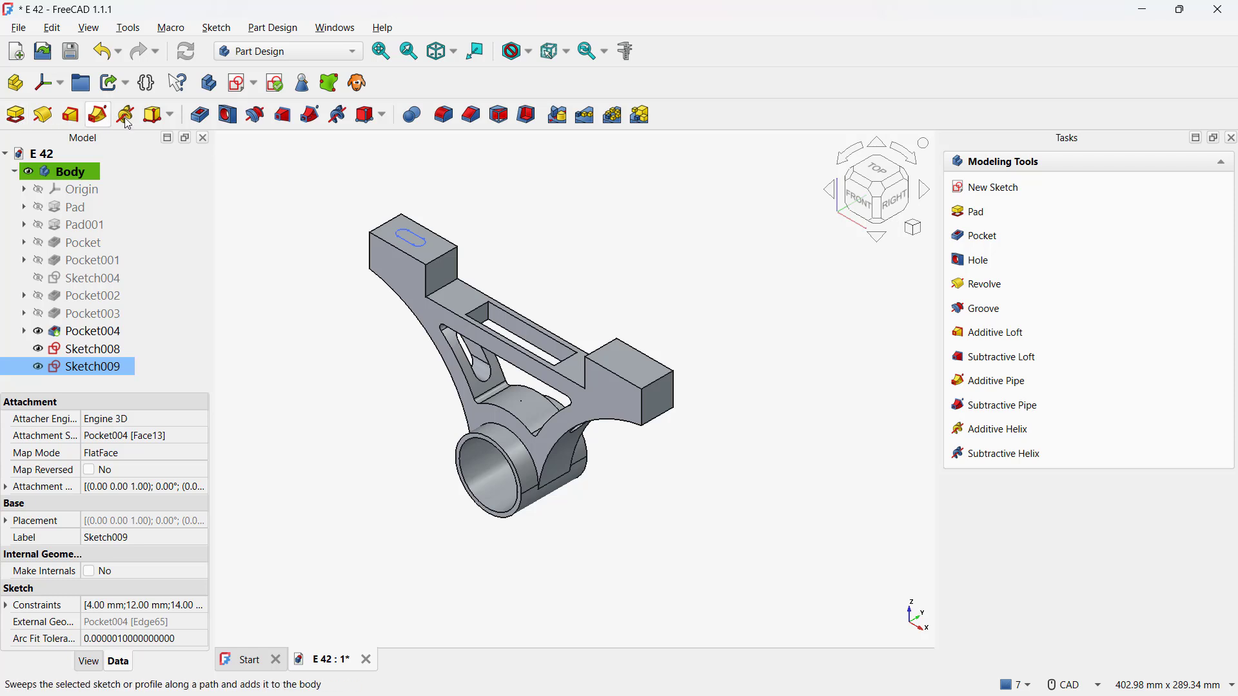
# Step: Pocket the slot sketch through all, cutting the mounting slot through the end block
pyautogui.click(228, 116)
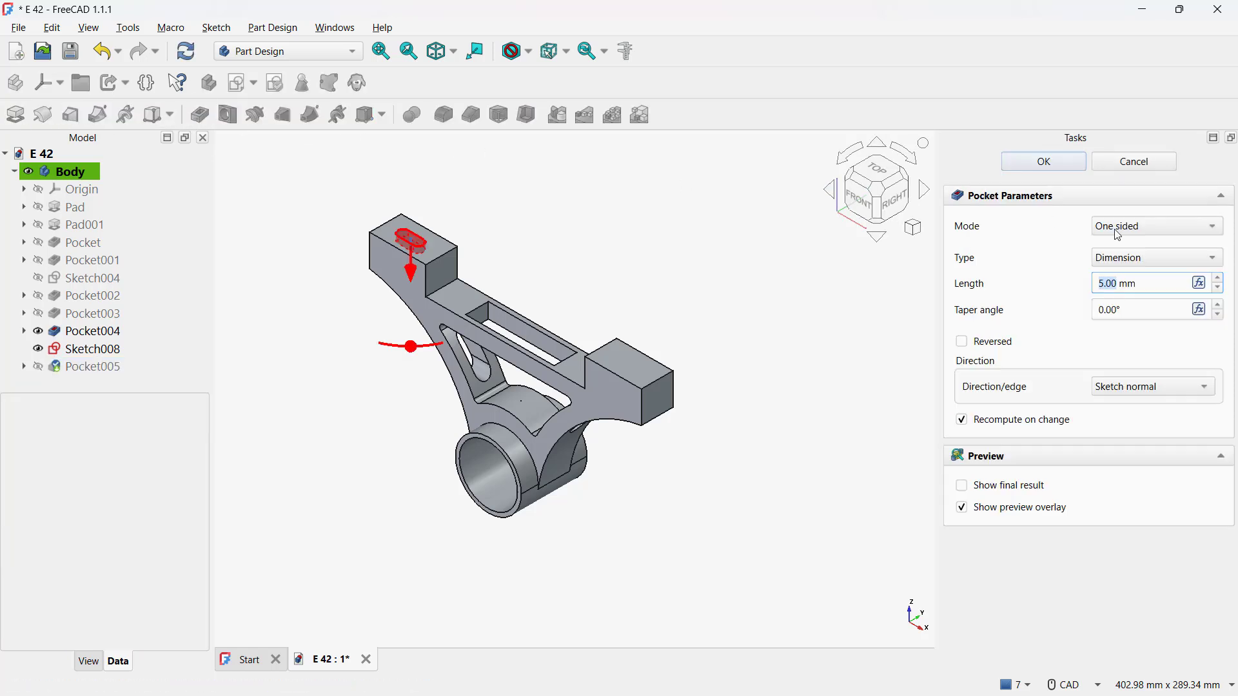
pyautogui.click(1173, 260)
pyautogui.click(1161, 275)
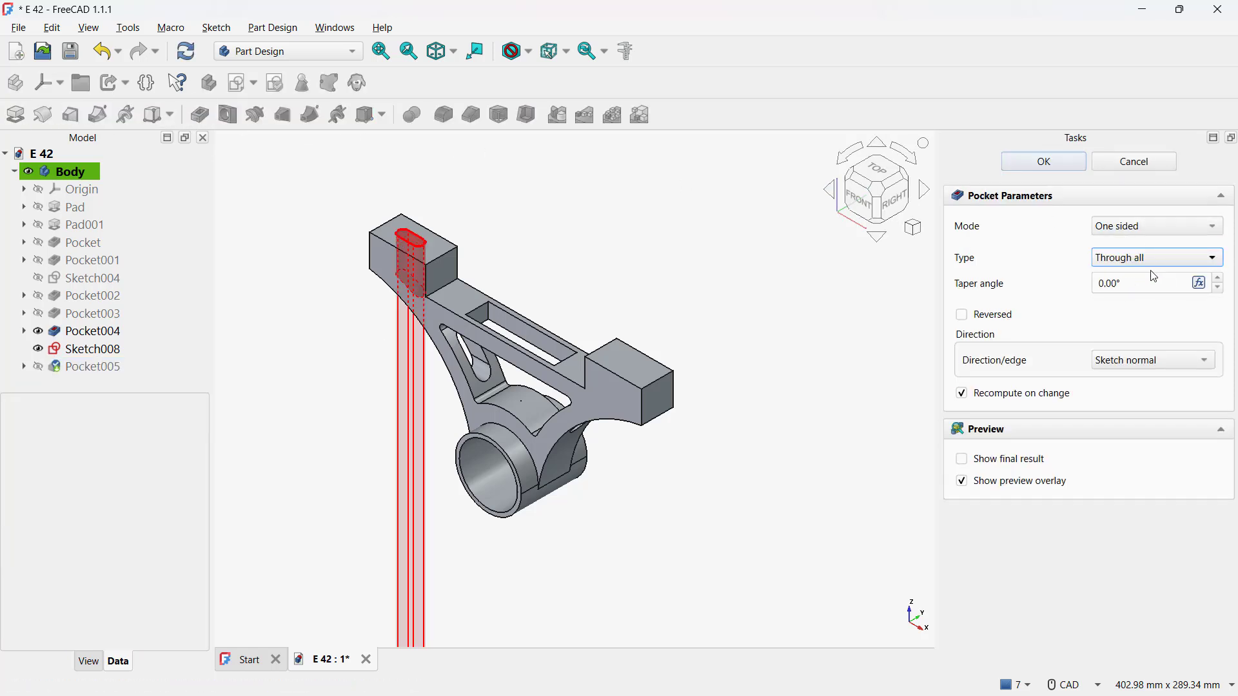
pyautogui.click(1046, 163)
# Step: Mirror the mounting slot pocket across the Base YZ-plane onto the opposite end block, transforming tool shapes only
pyautogui.click(850, 213)
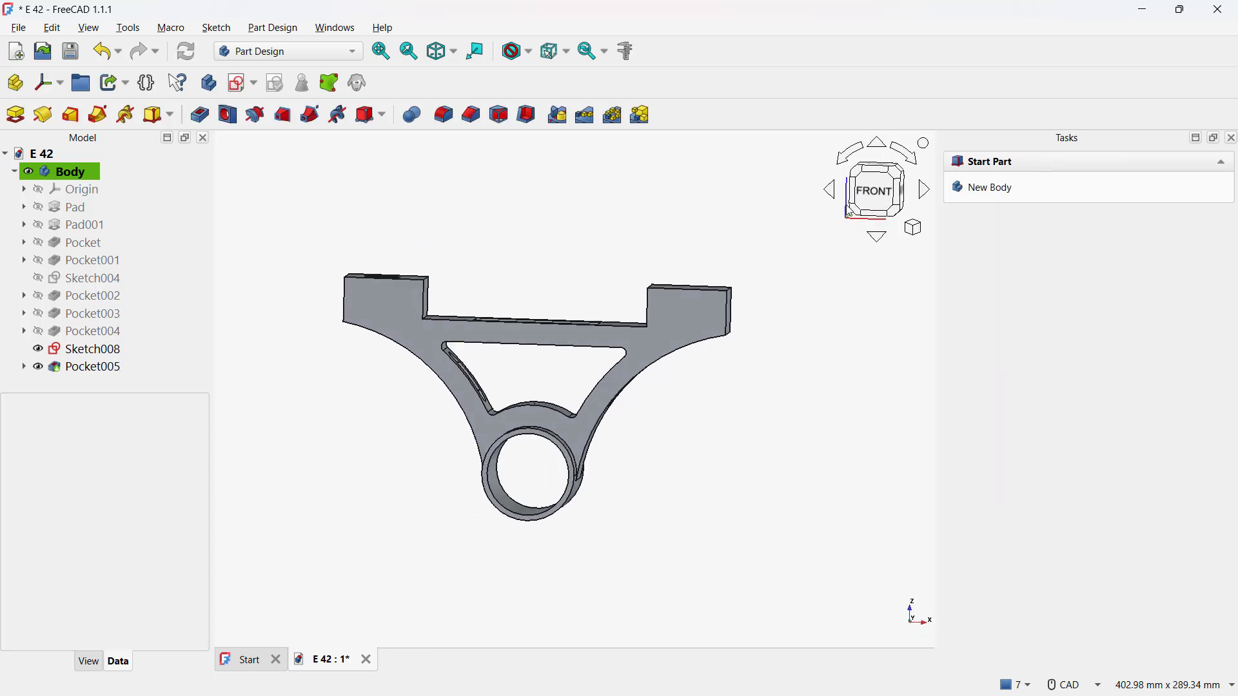
pyautogui.click(914, 227)
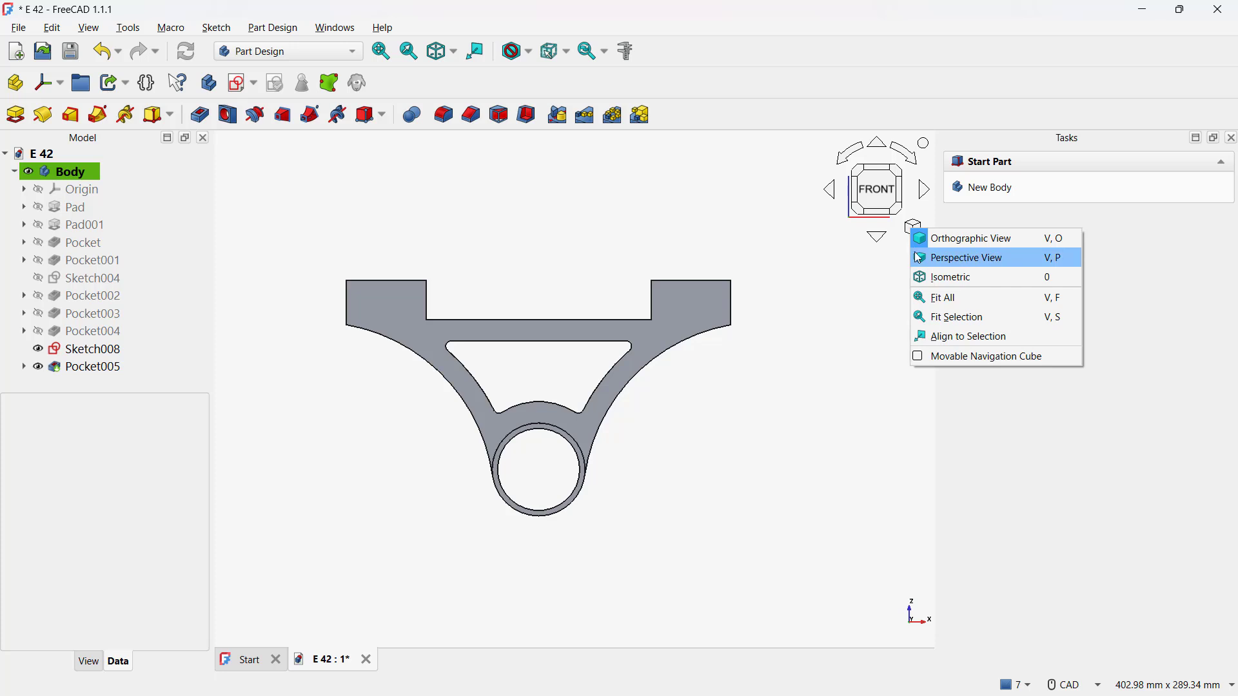
pyautogui.click(939, 277)
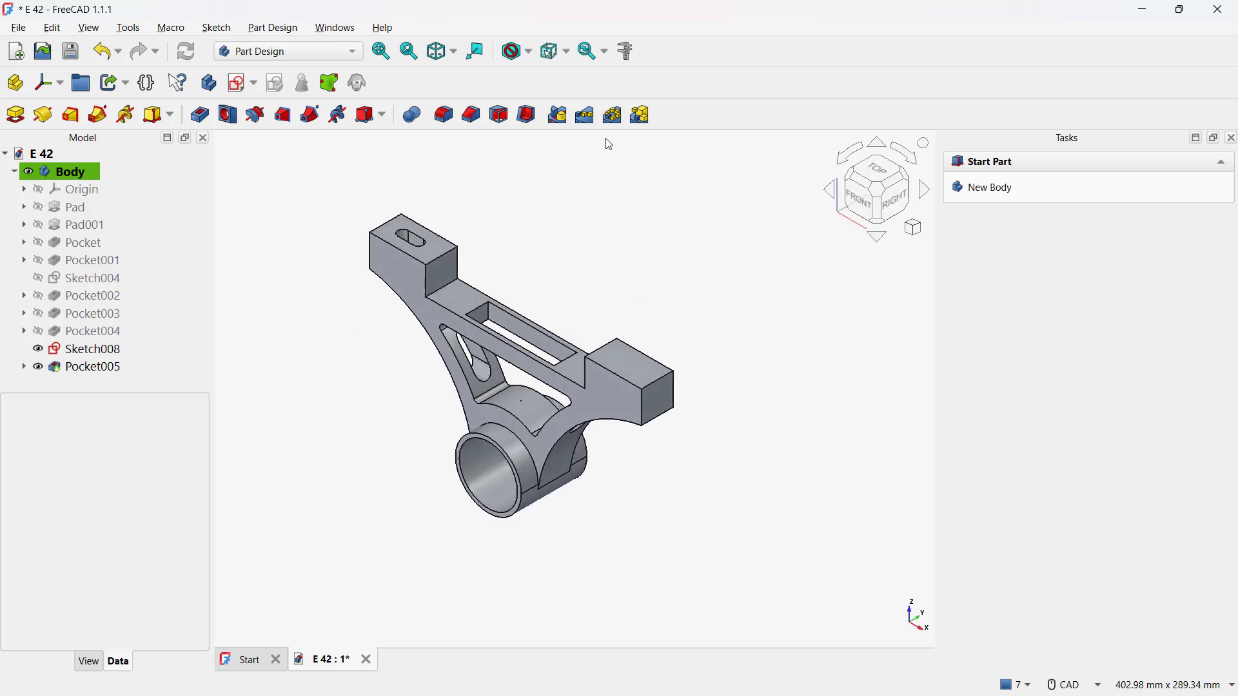
pyautogui.click(558, 114)
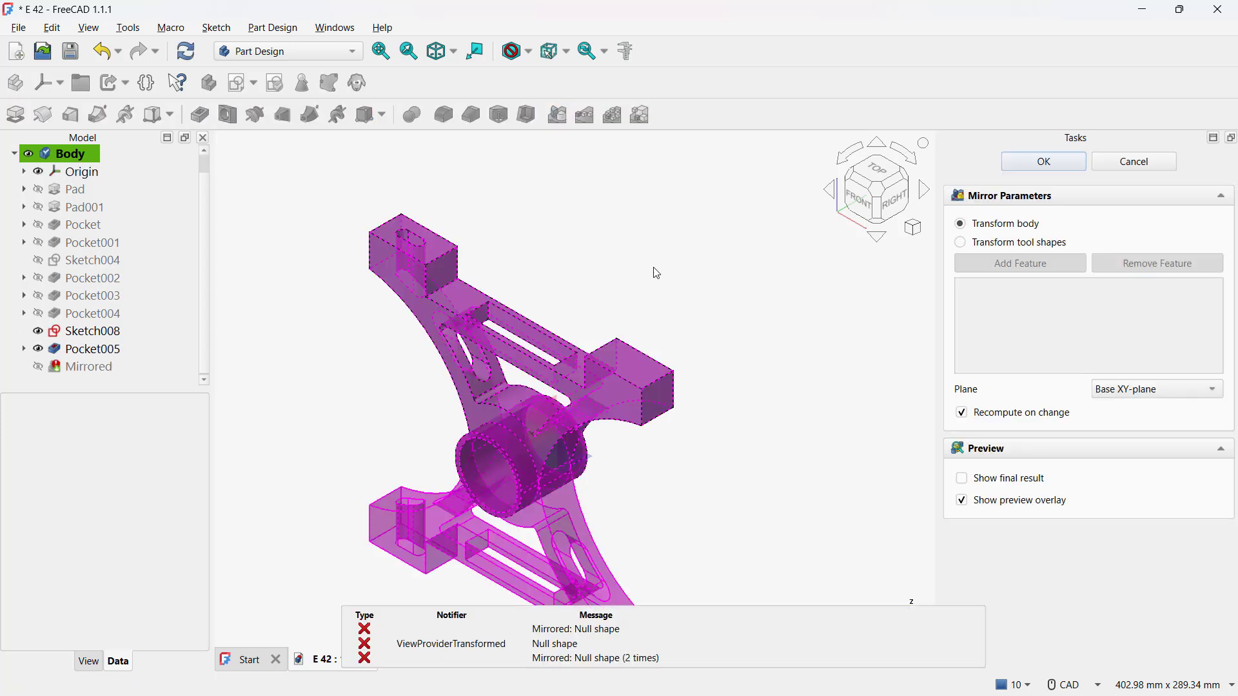
pyautogui.click(985, 248)
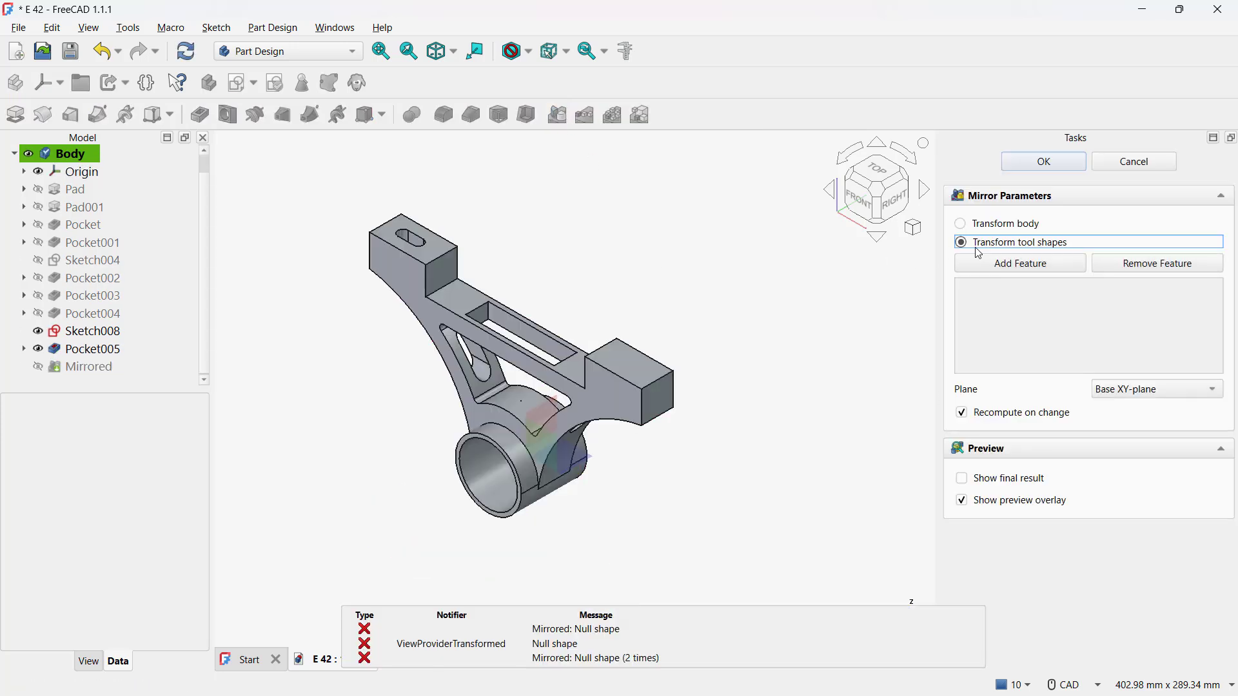
pyautogui.click(996, 263)
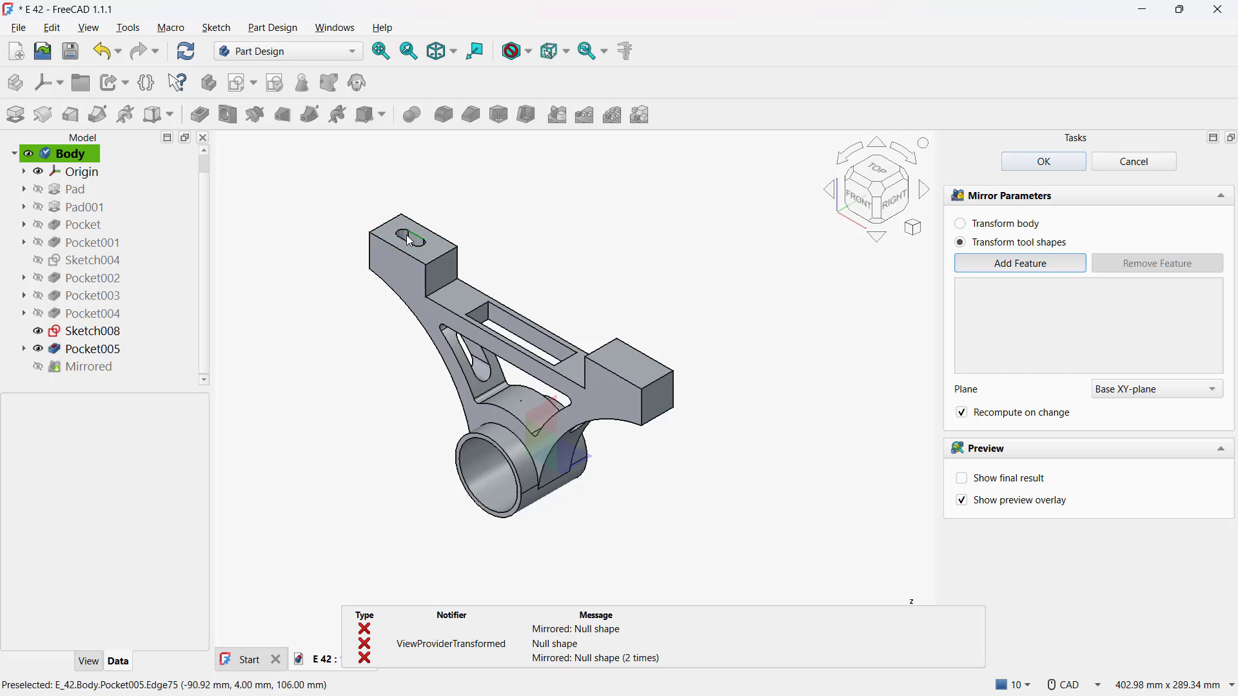
pyautogui.click(106, 351)
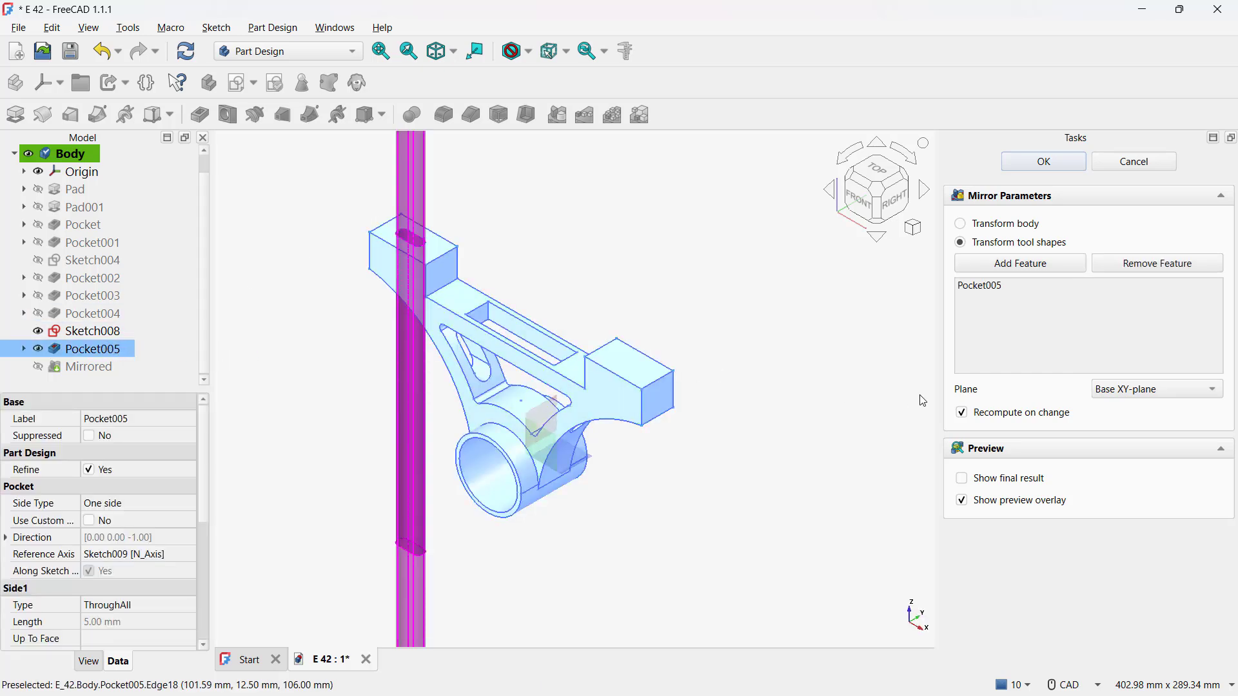
pyautogui.click(1132, 390)
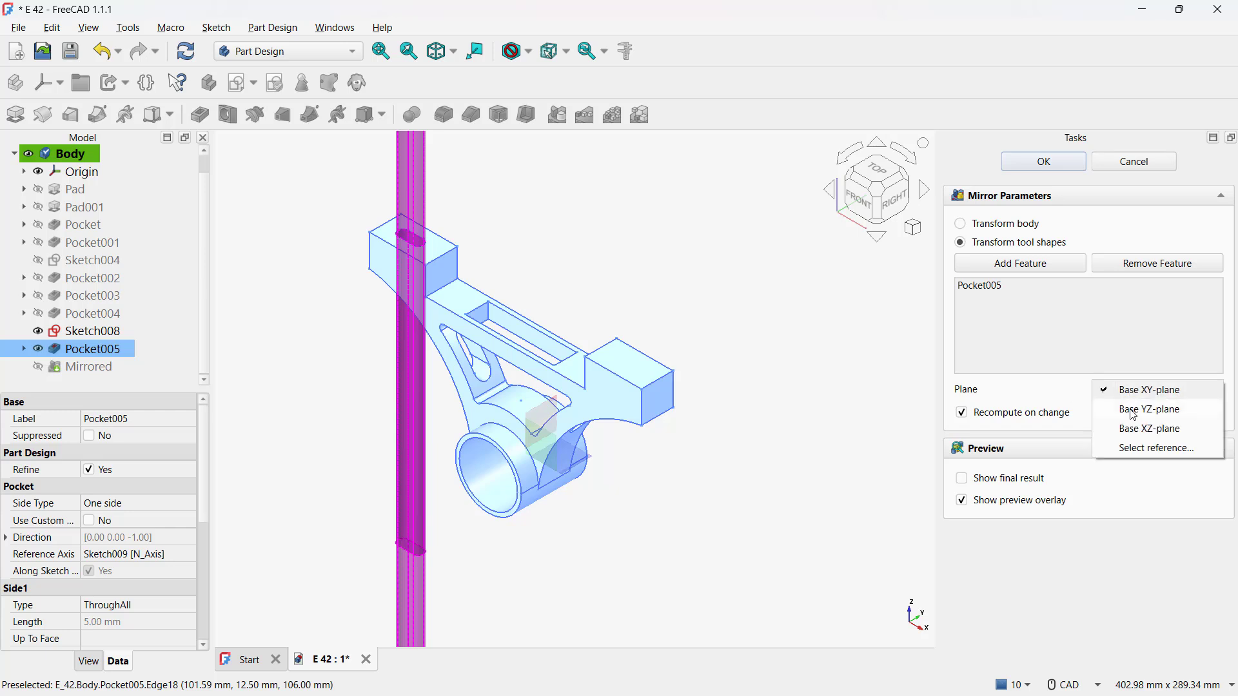
pyautogui.click(1137, 411)
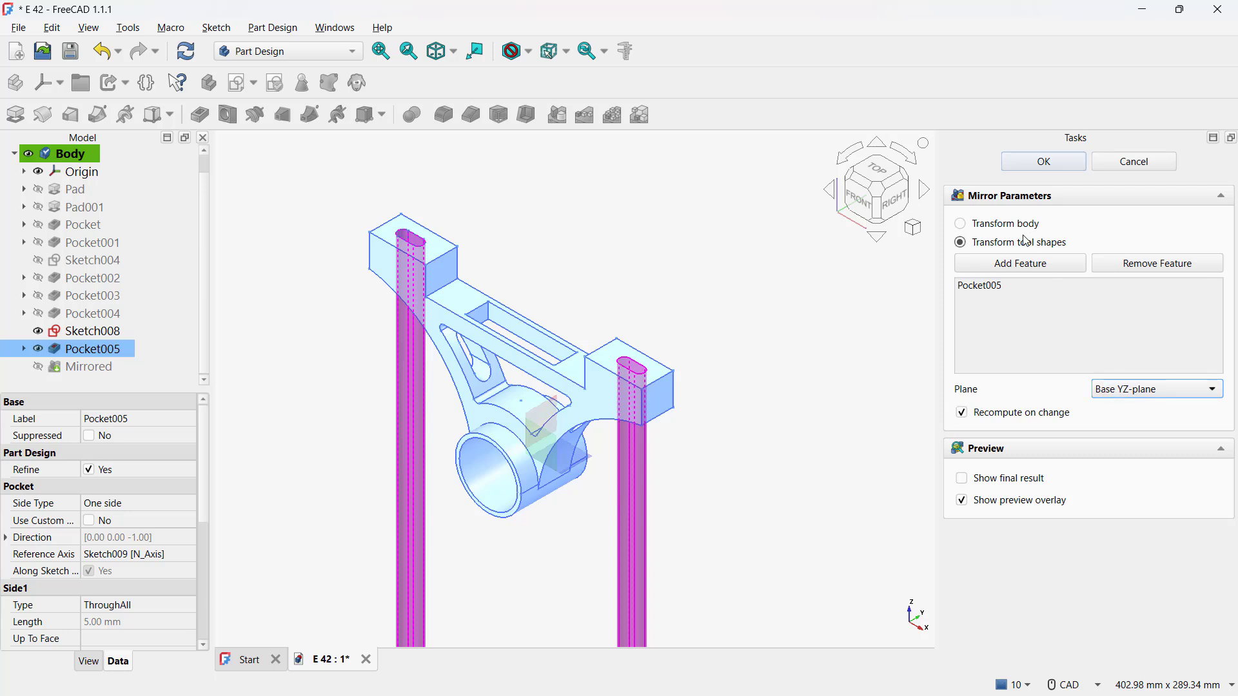
pyautogui.click(1040, 164)
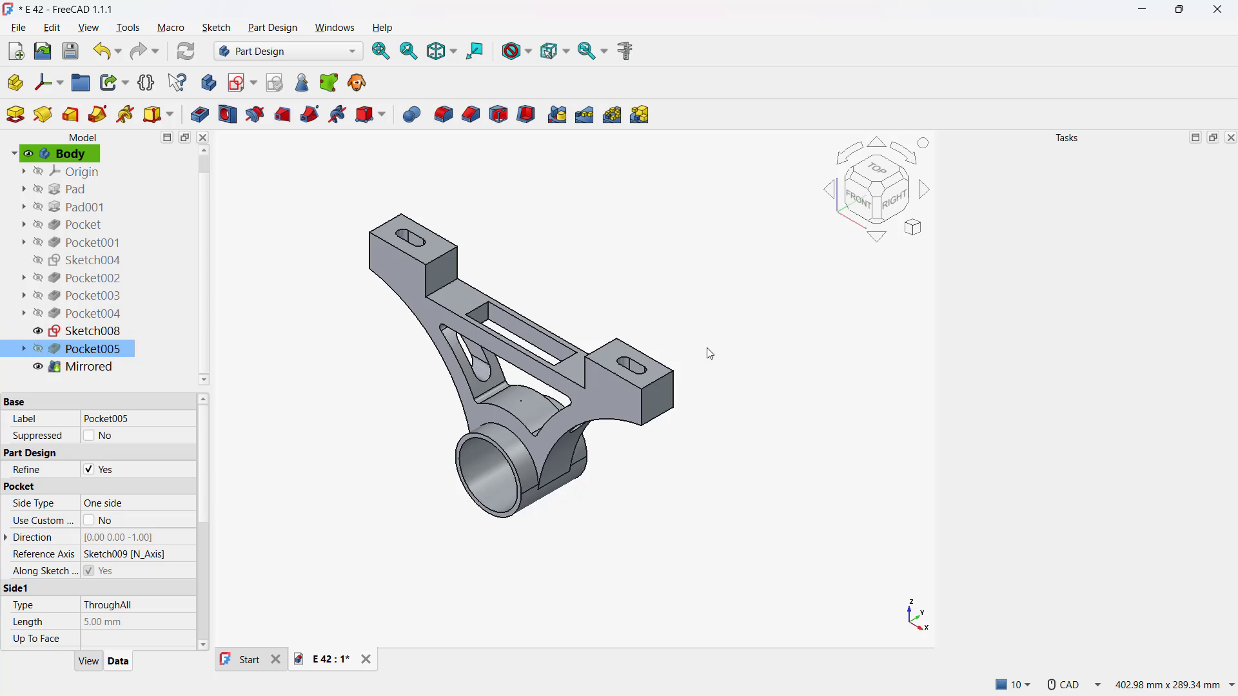